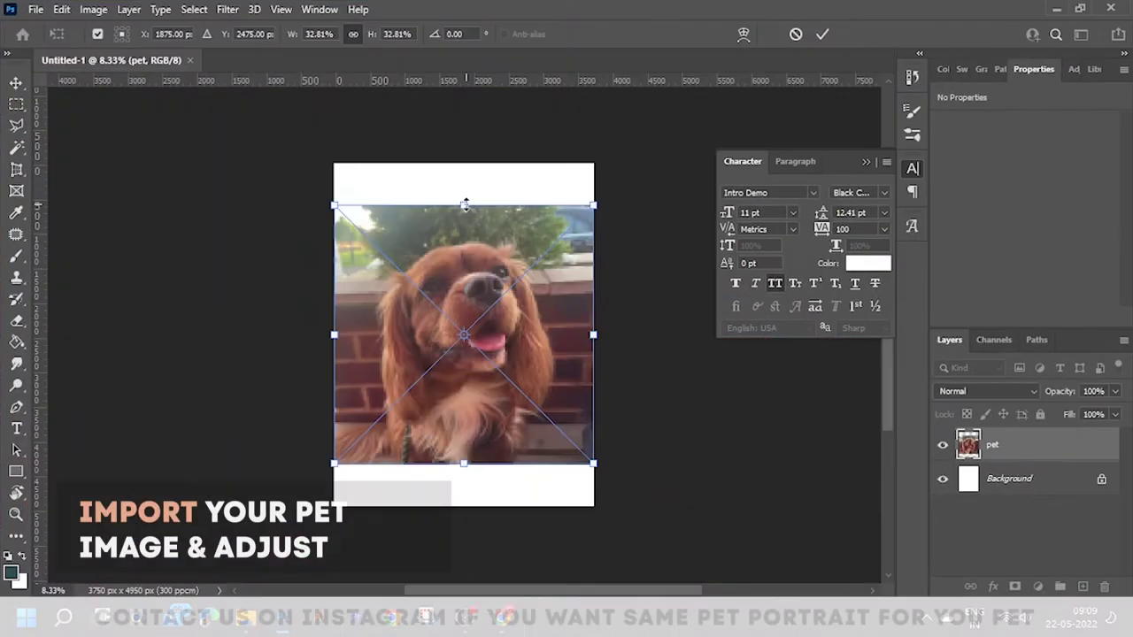
# Stretch the dog photo to fill the canvas from top to bottom and commit the resize
pyautogui.moveTo(465, 206); pyautogui.dragTo(465, 164)
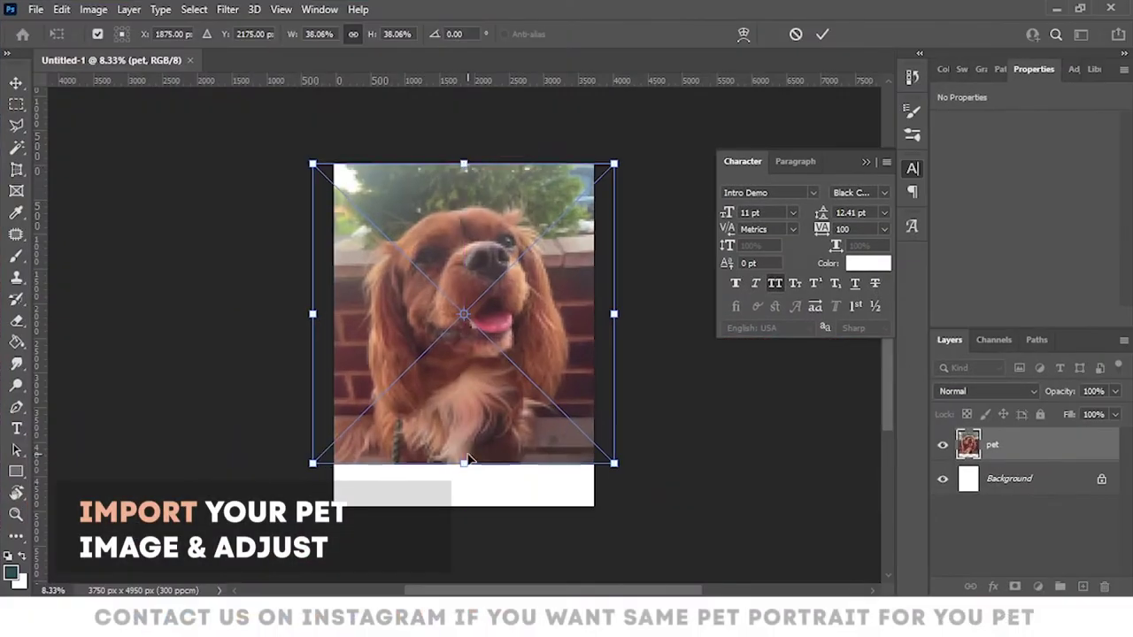
pyautogui.moveTo(463, 463); pyautogui.dragTo(463, 504)
pyautogui.press('Return')
# Add a Brightness/Contrast adjustment layer above the photo, brightening it with contrast 25
pyautogui.click(1038, 587)
pyautogui.click(996, 132)
pyautogui.moveTo(1023, 171); pyautogui.dragTo(1010, 170)
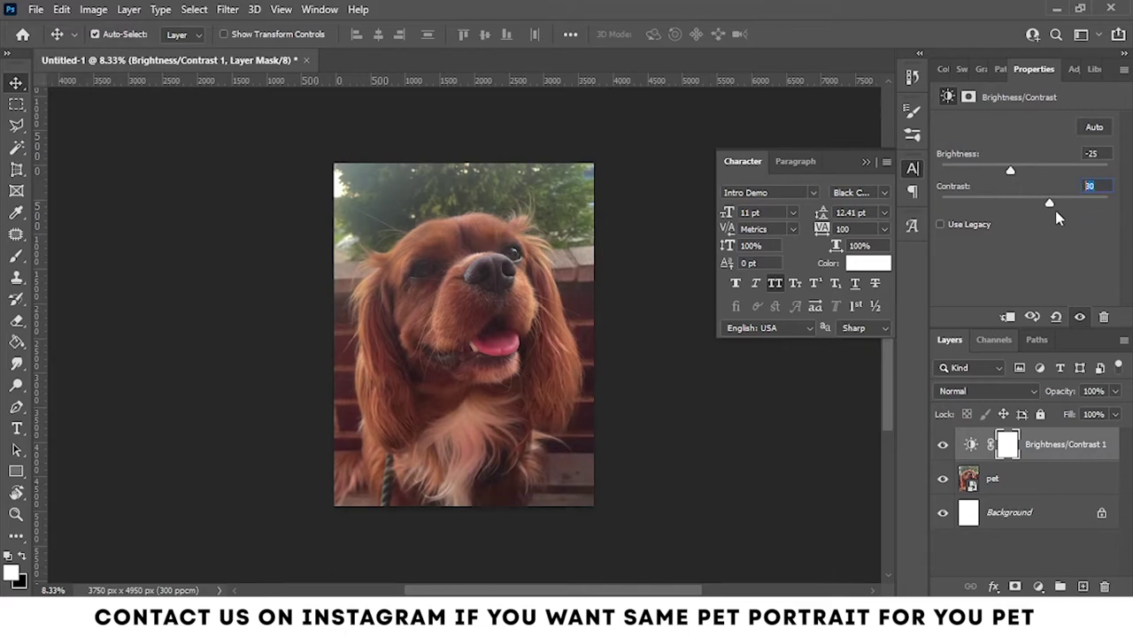
pyautogui.click(1041, 170)
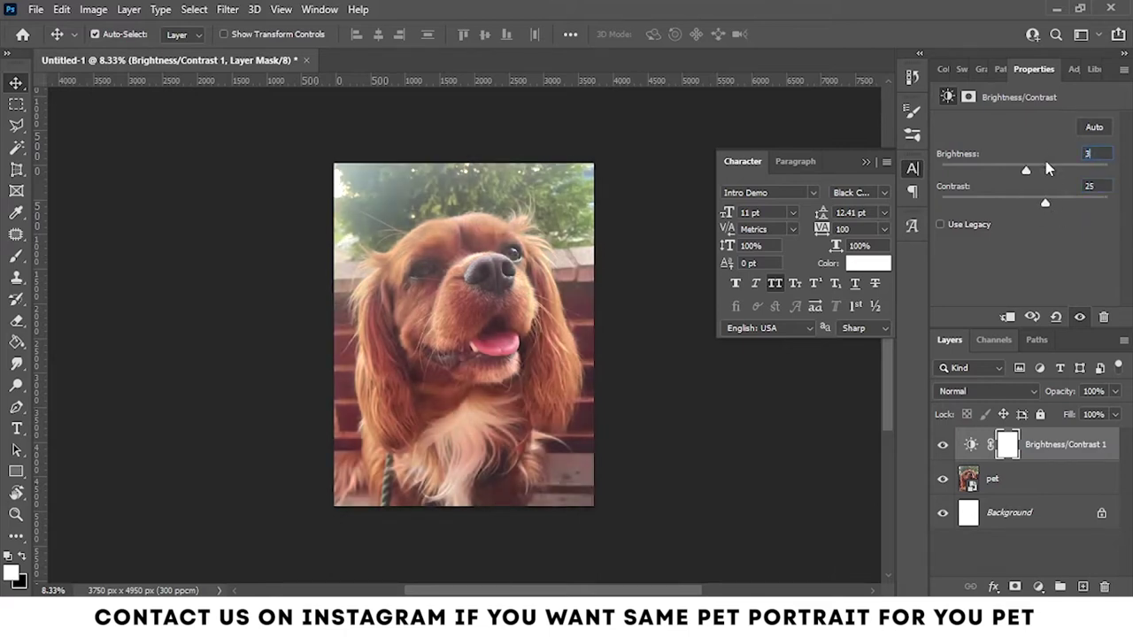
pyautogui.click(1052, 483)
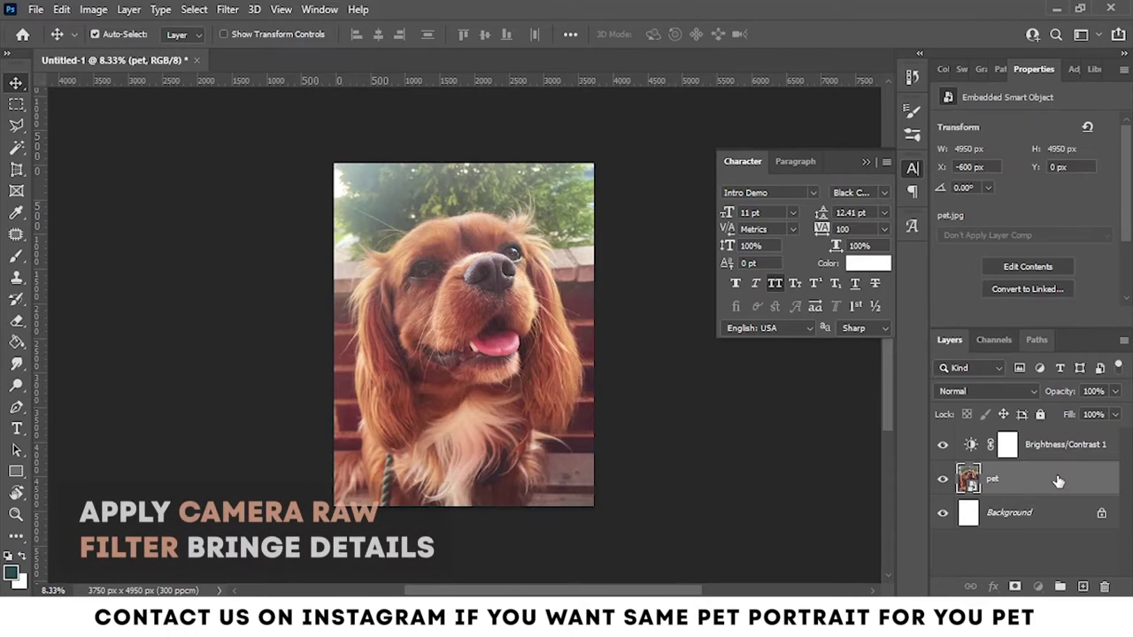
# Open the Camera Raw filter on the pet photo and raise Exposure to +0.30 with tone tweaks
pyautogui.click(221, 8)
pyautogui.moveTo(243, 253)
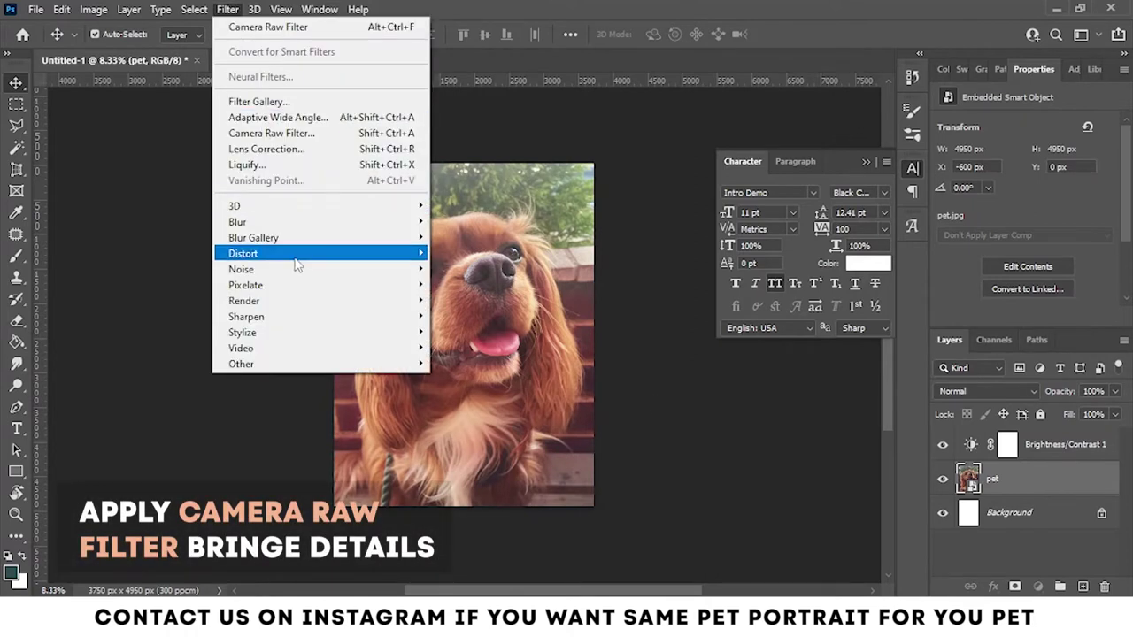
pyautogui.click(317, 133)
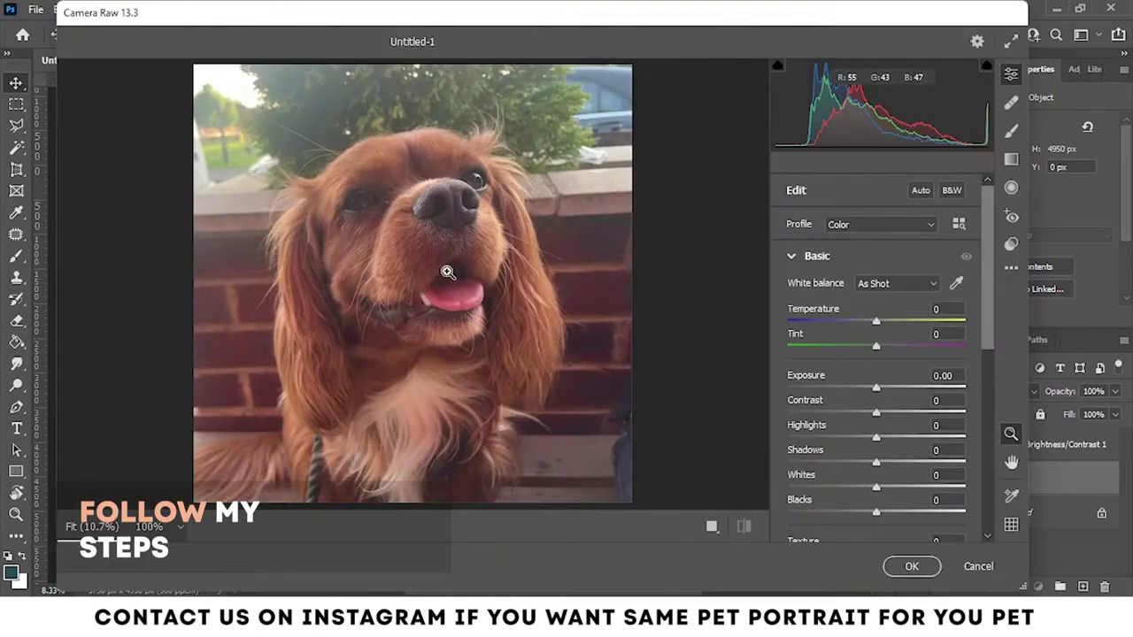
pyautogui.click(450, 276)
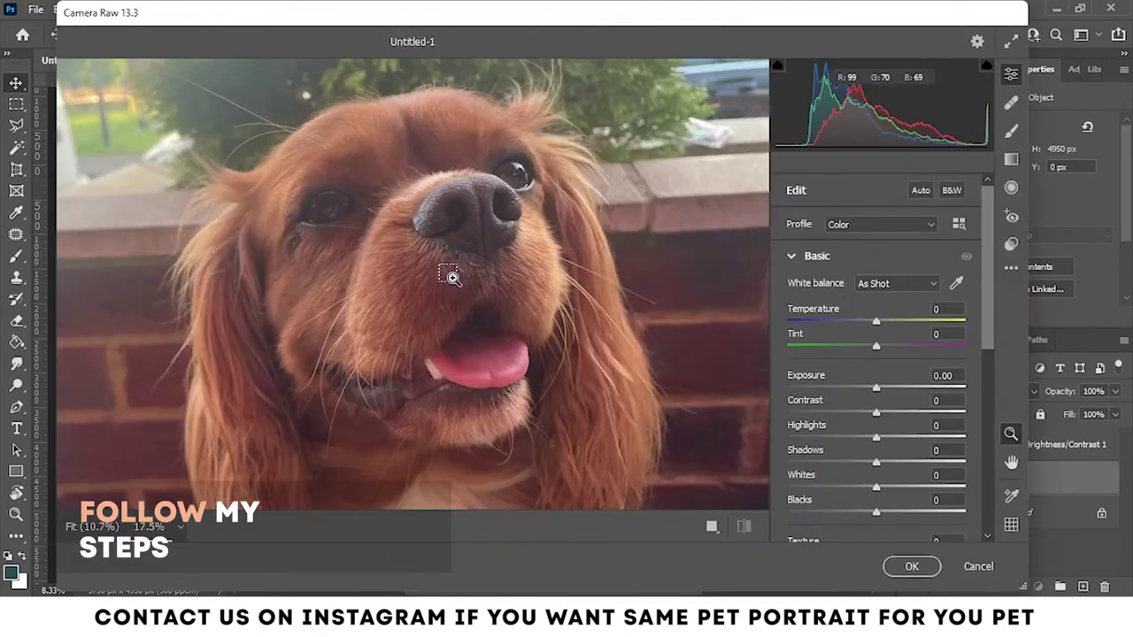
pyautogui.moveTo(873, 389)
pyautogui.mouseDown()
pyautogui.moveTo(863, 417)
pyautogui.moveTo(892, 413)
pyautogui.moveTo(825, 433)
pyautogui.moveTo(850, 436)
pyautogui.mouseUp()
pyautogui.scroll(-2, 557, 286)
pyautogui.scroll(3, 557, 285)
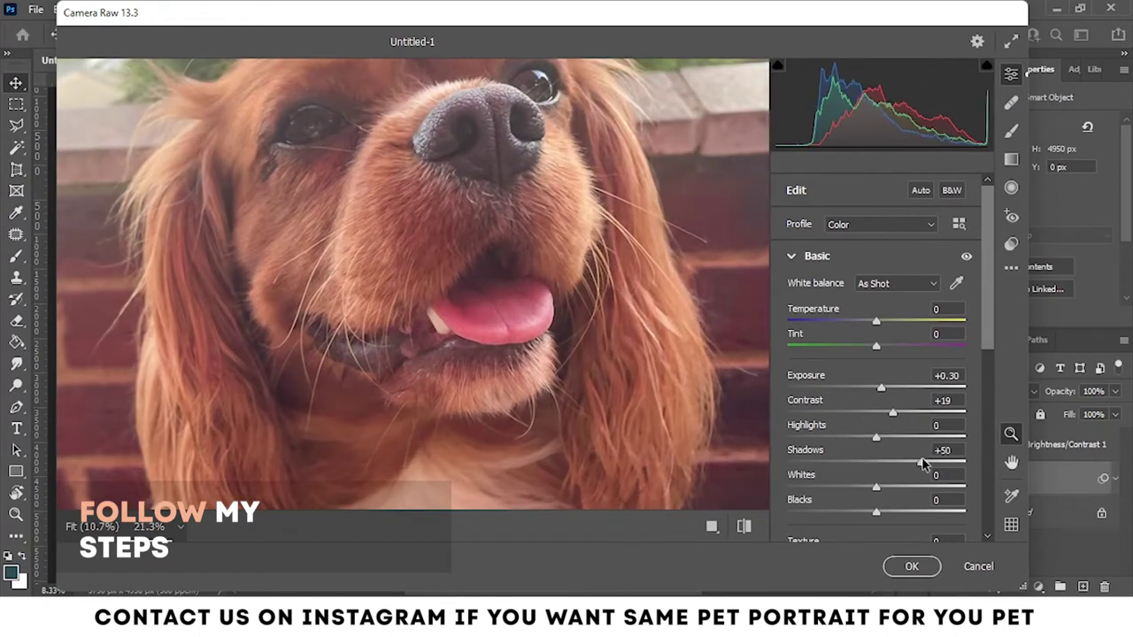
pyautogui.scroll(-2, 508, 306)
pyautogui.moveTo(829, 465)
pyautogui.mouseDown()
pyautogui.moveTo(944, 458)
pyautogui.moveTo(713, 460)
pyautogui.moveTo(866, 461)
pyautogui.mouseUp()
# Set Texture +100, Clarity +35 and Vibrance +50, then apply the Camera Raw filter
pyautogui.scroll(-2, 803, 447)
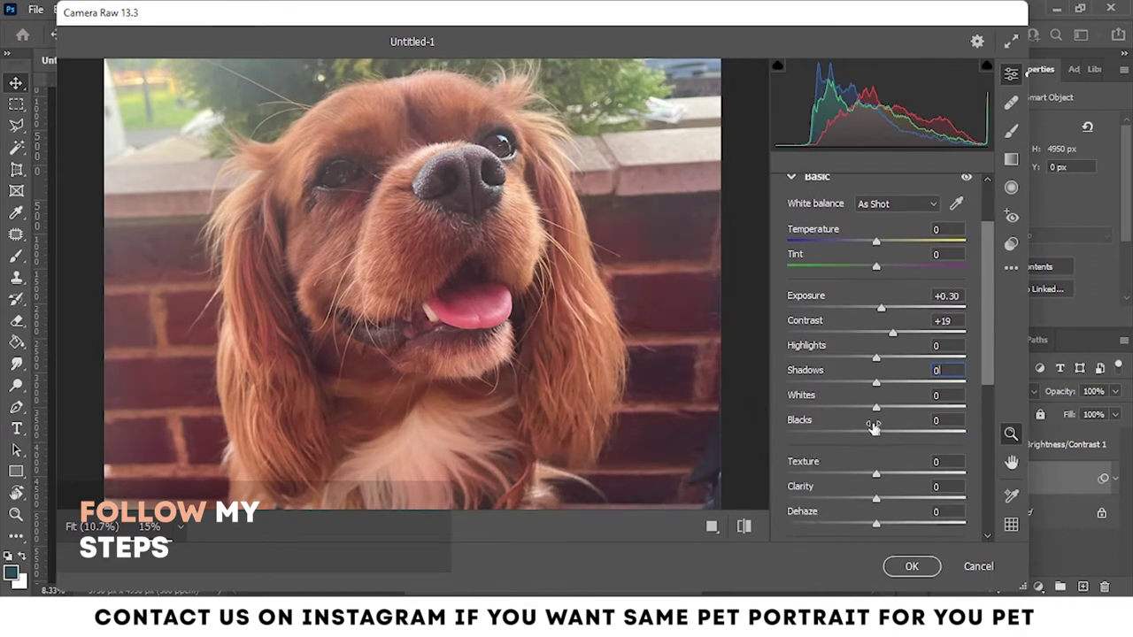
pyautogui.moveTo(876, 431)
pyautogui.mouseDown()
pyautogui.moveTo(836, 434)
pyautogui.moveTo(920, 410)
pyautogui.mouseUp()
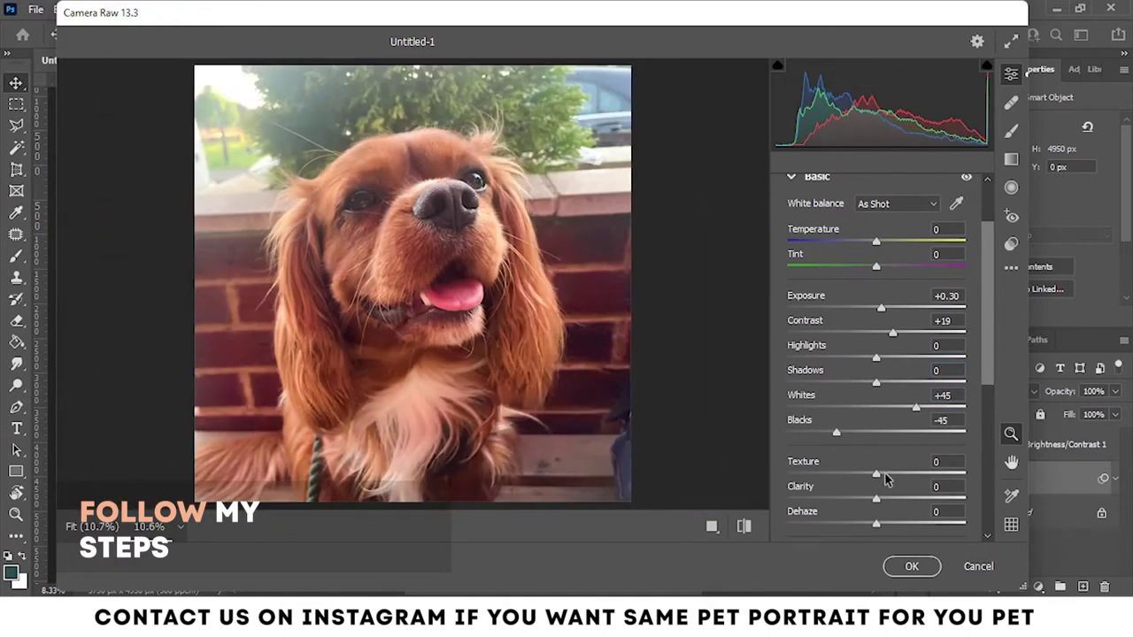
pyautogui.moveTo(877, 474); pyautogui.dragTo(998, 471)
pyautogui.moveTo(943, 498); pyautogui.dragTo(898, 499)
pyautogui.click(431, 213)
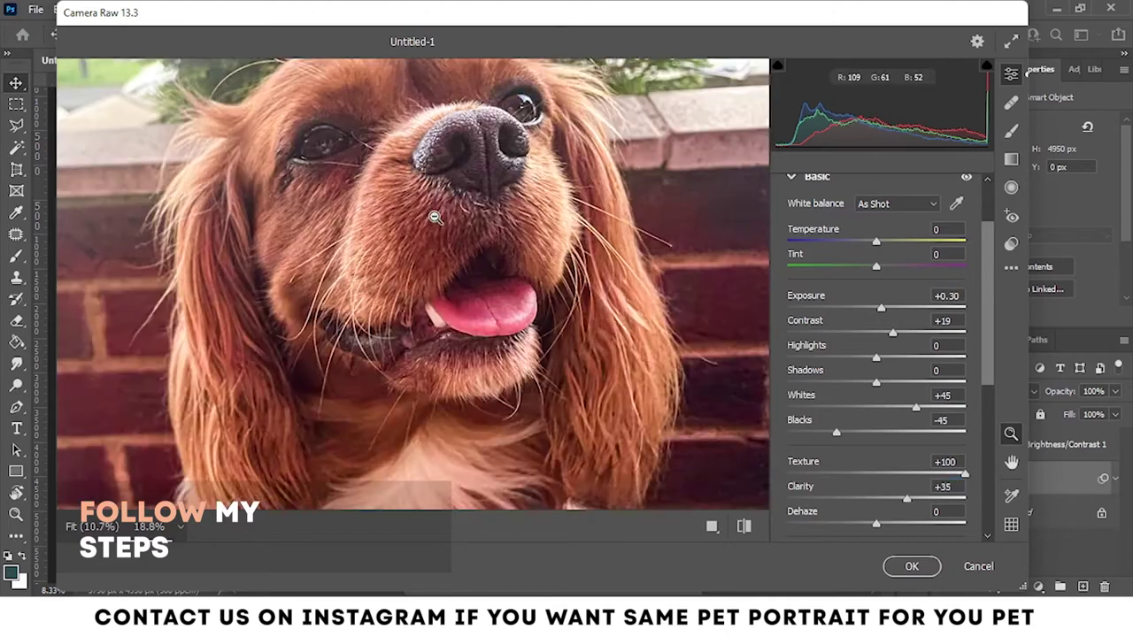
pyautogui.scroll(-5, 859, 458)
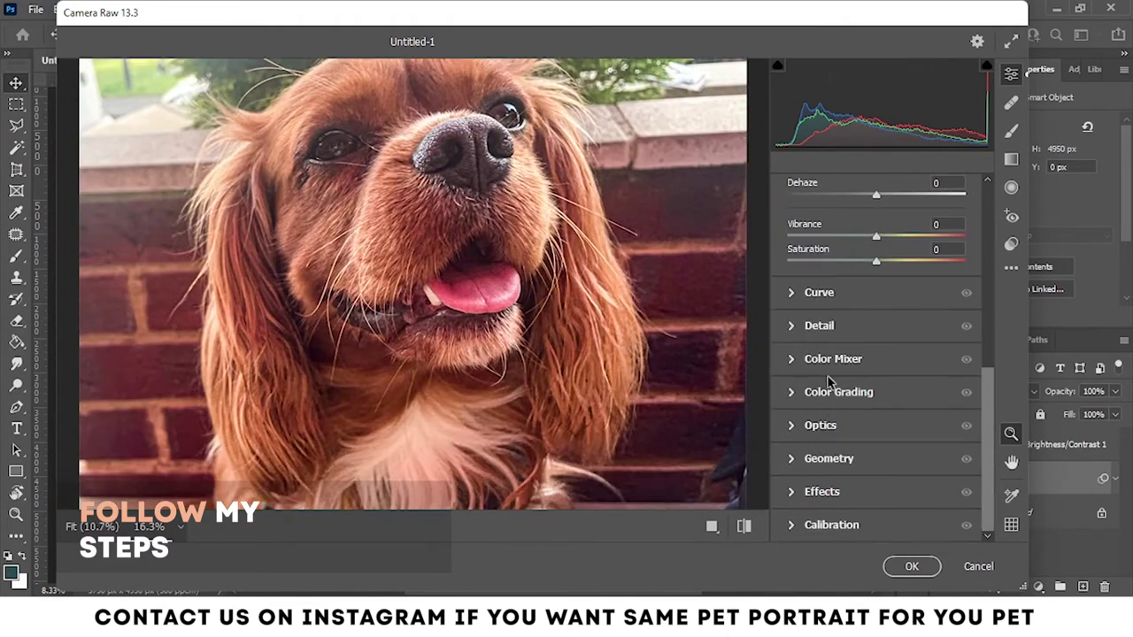
pyautogui.keyDown('alt'); pyautogui.click(561, 341); pyautogui.keyUp('alt')
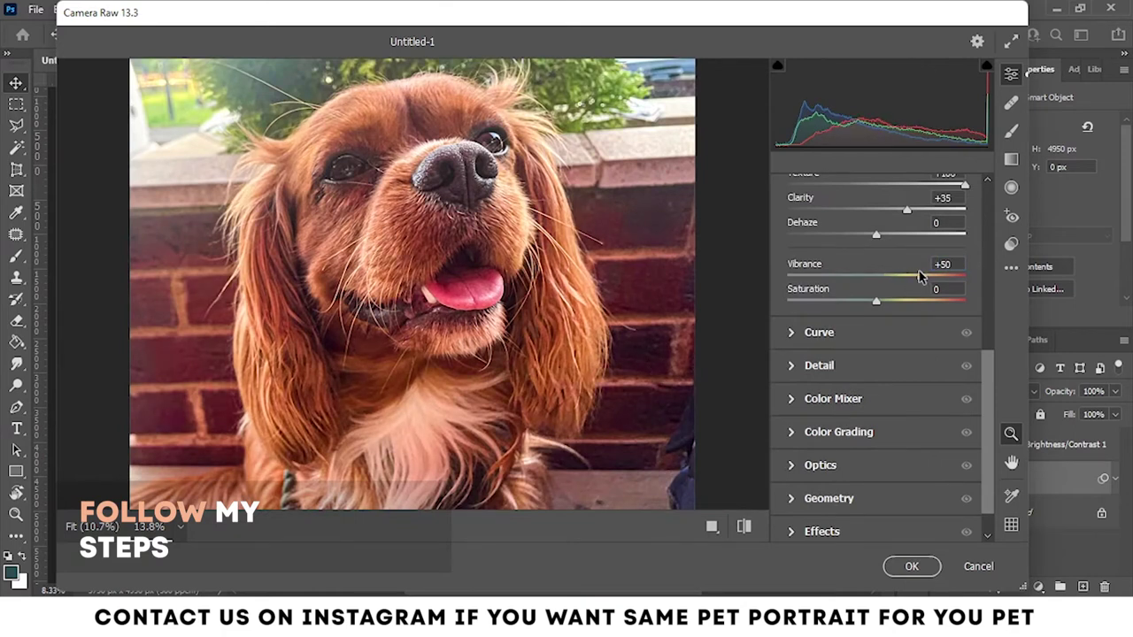
pyautogui.click(911, 567)
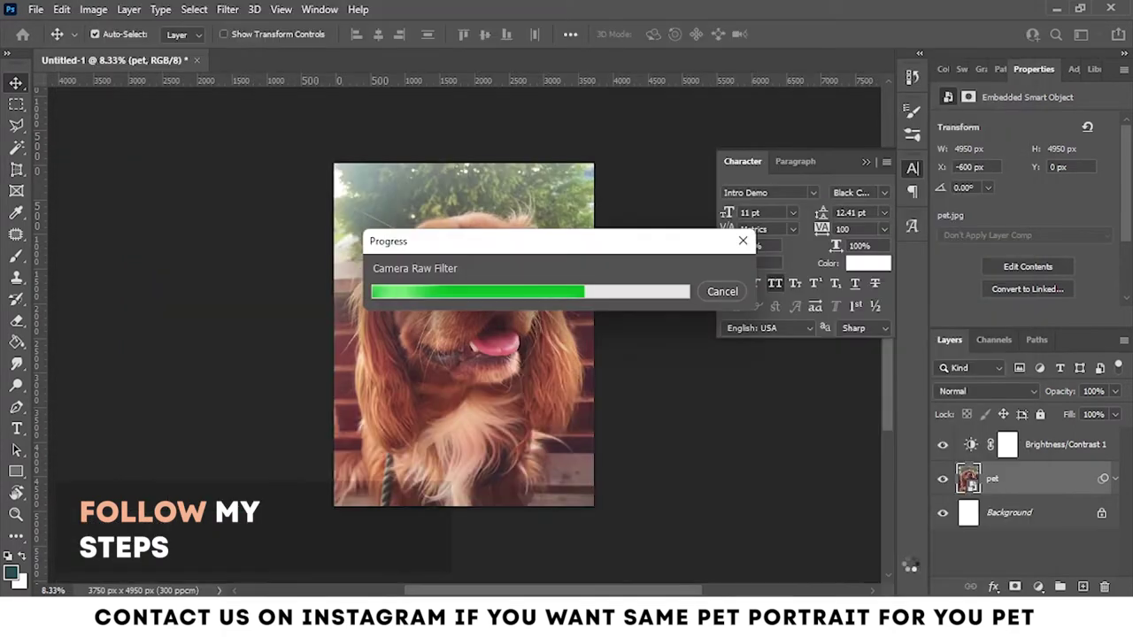
# Duplicate the pet layer as 'pet copy' and convert the copy to a smart object
pyautogui.click(1007, 444)
pyautogui.scroll(-1, 1026, 496)
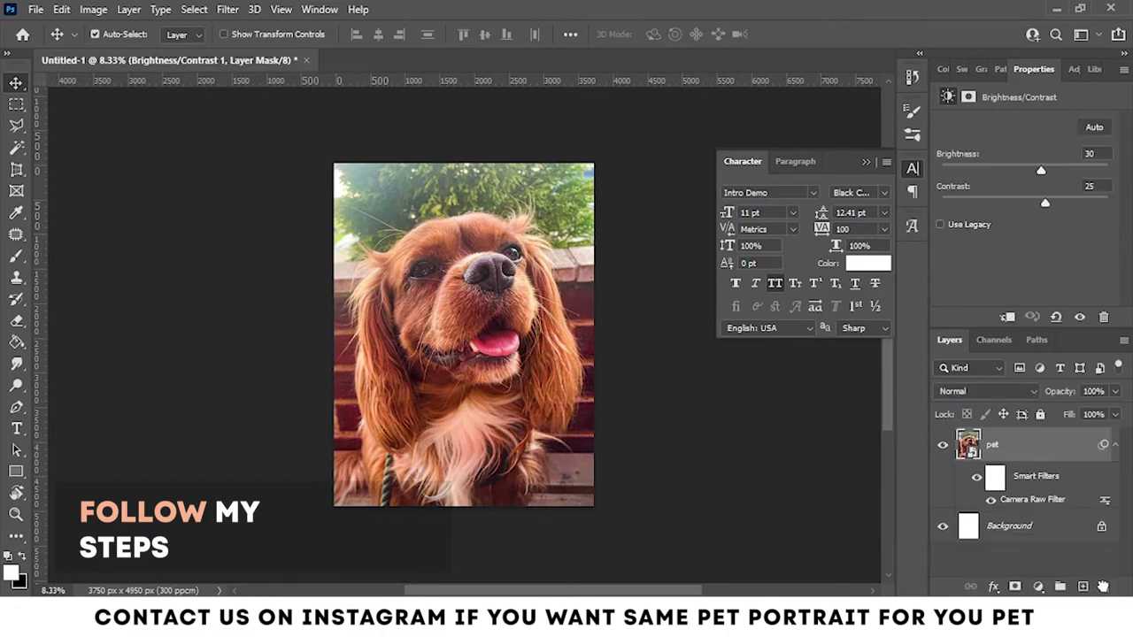
pyautogui.click(1010, 444)
pyautogui.moveTo(1023, 448); pyautogui.dragTo(1083, 587)
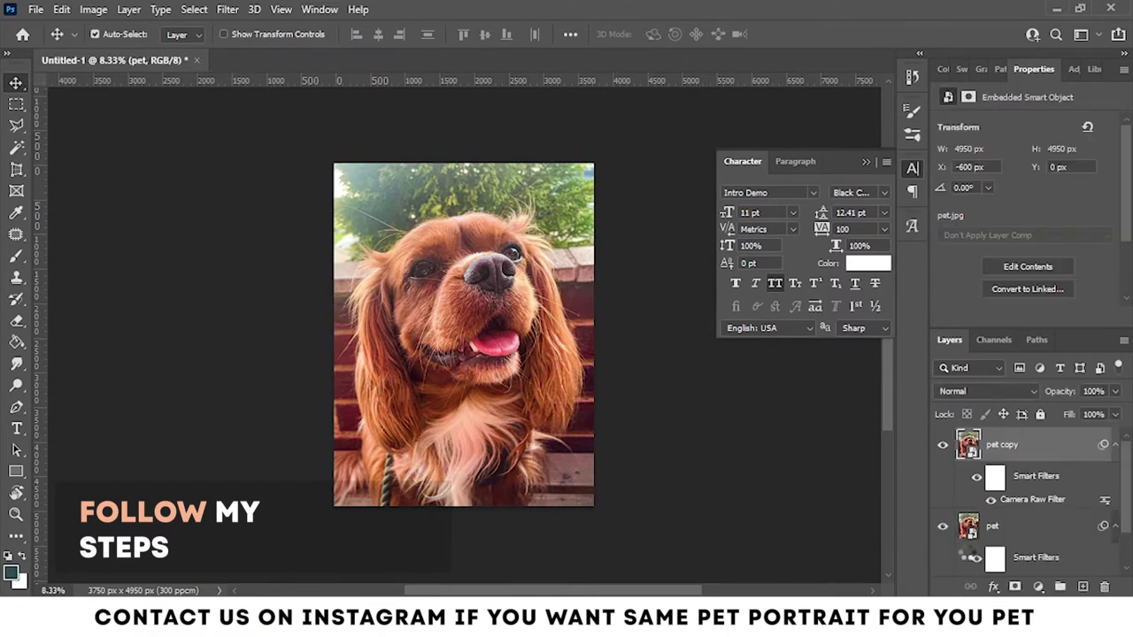
pyautogui.rightClick(1025, 452)
pyautogui.click(920, 174)
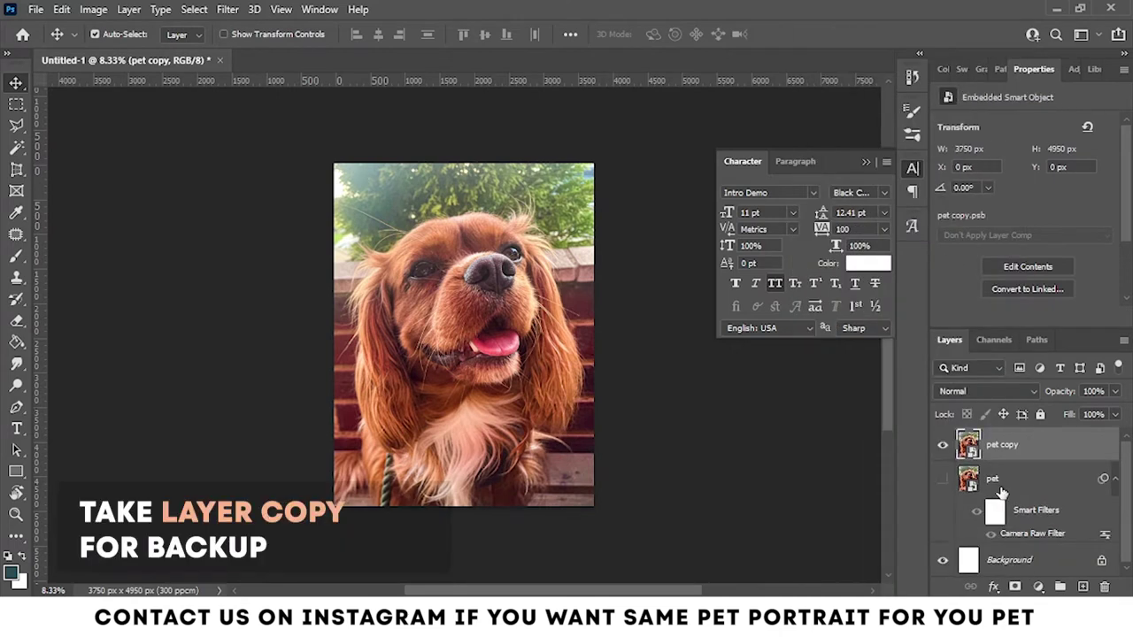
# Select the dog with Select > Subject and close the Character panel
pyautogui.click(194, 9)
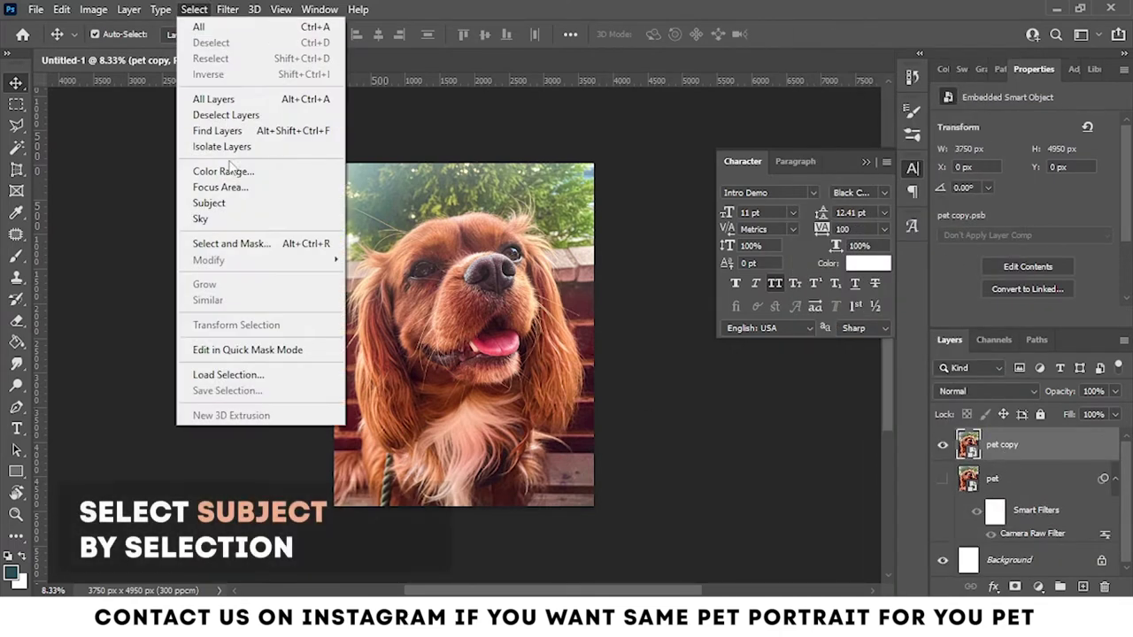
pyautogui.click(245, 206)
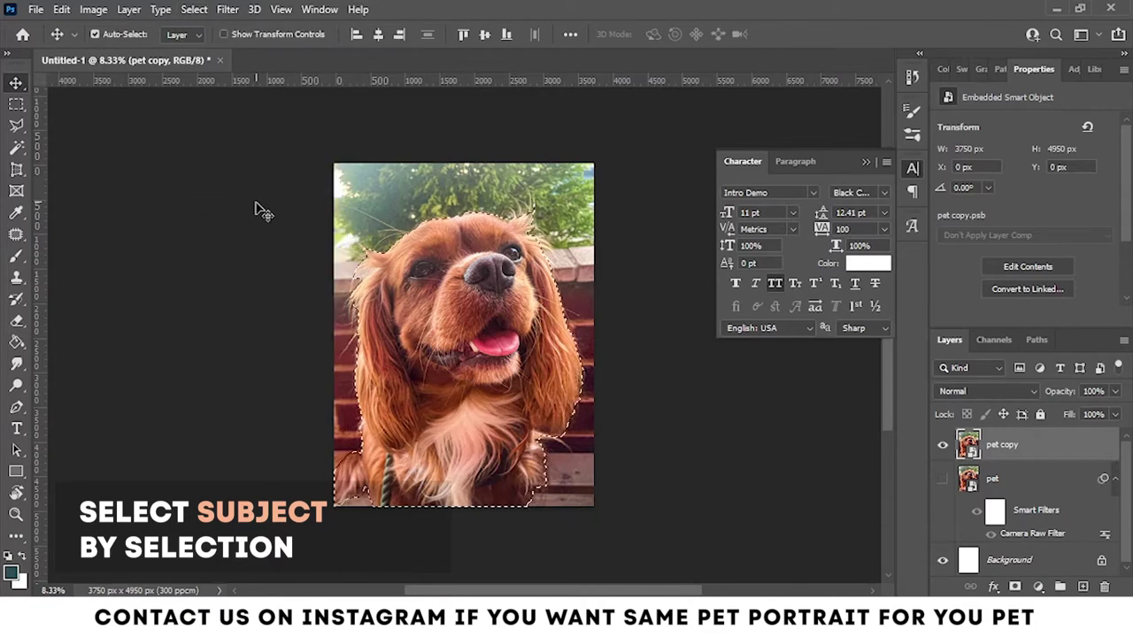
pyautogui.click(885, 152)
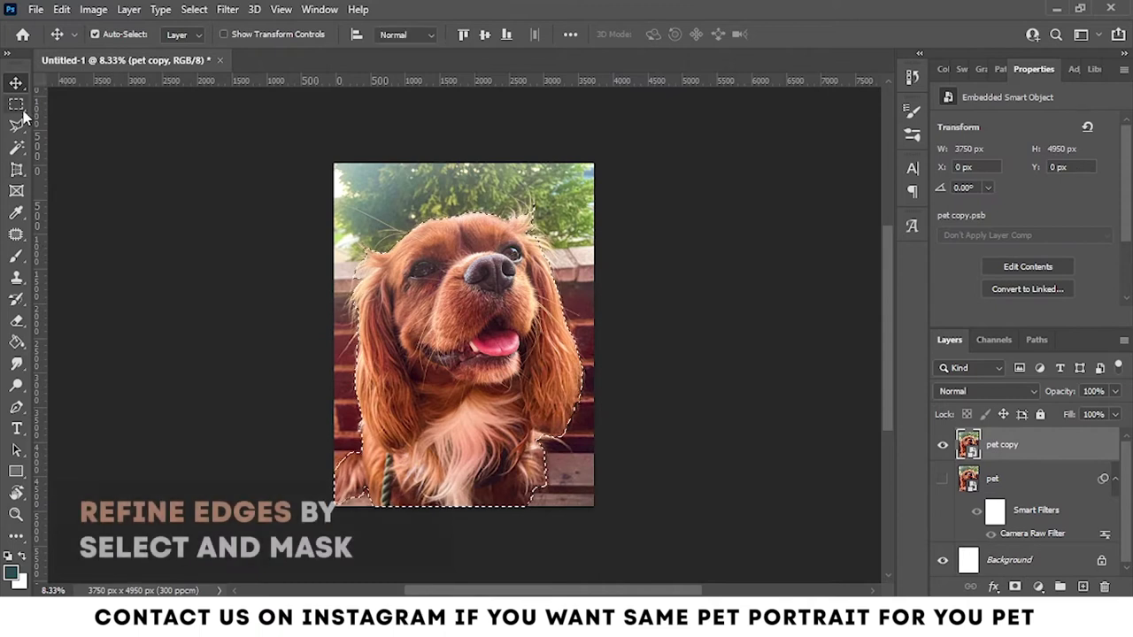
pyautogui.click(17, 105)
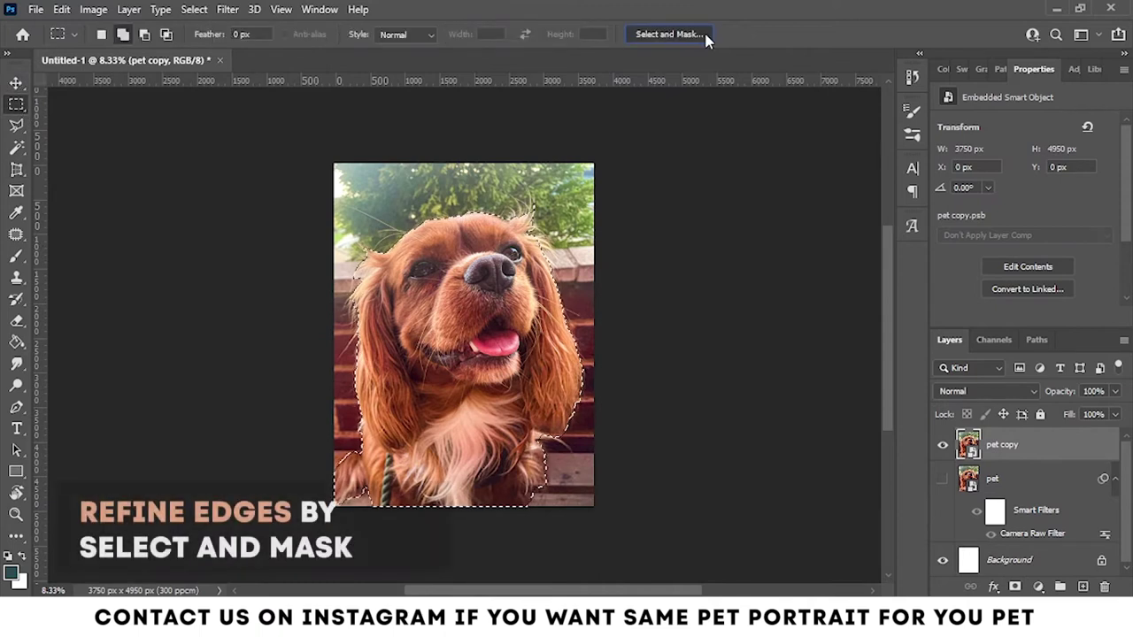
# In Select and Mask, refine the fur along the top of the dog's head
pyautogui.click(704, 34)
pyautogui.scroll(2, 374, 248)
pyautogui.scroll(3, 374, 247)
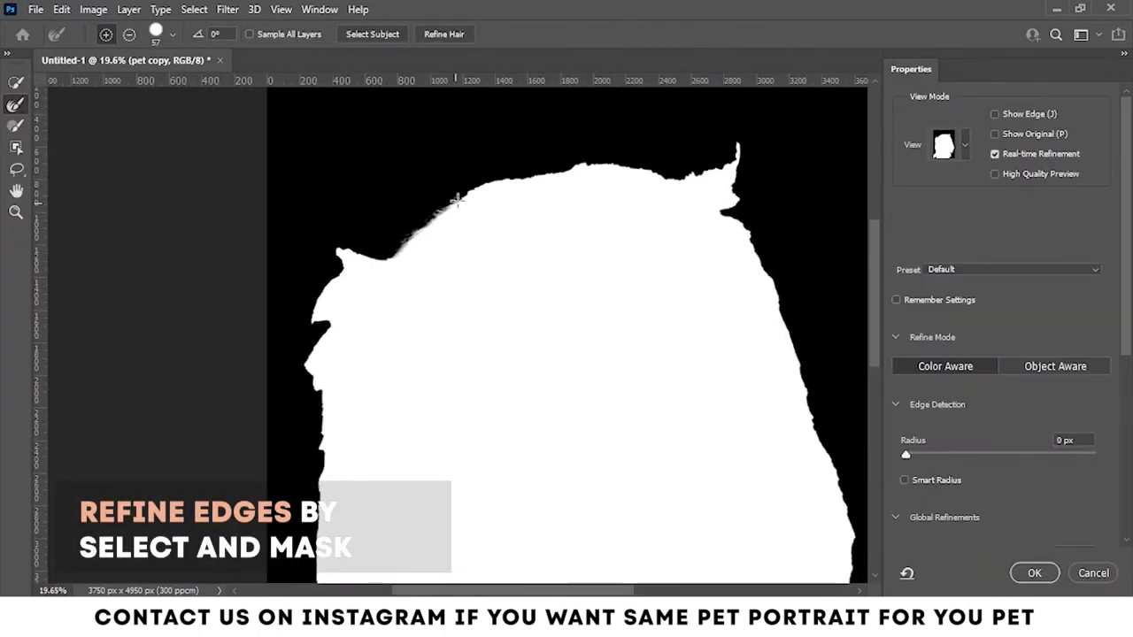
pyautogui.press(']')
pyautogui.press(']')
pyautogui.press(']')
pyautogui.moveTo(316, 249); pyautogui.dragTo(327, 293)
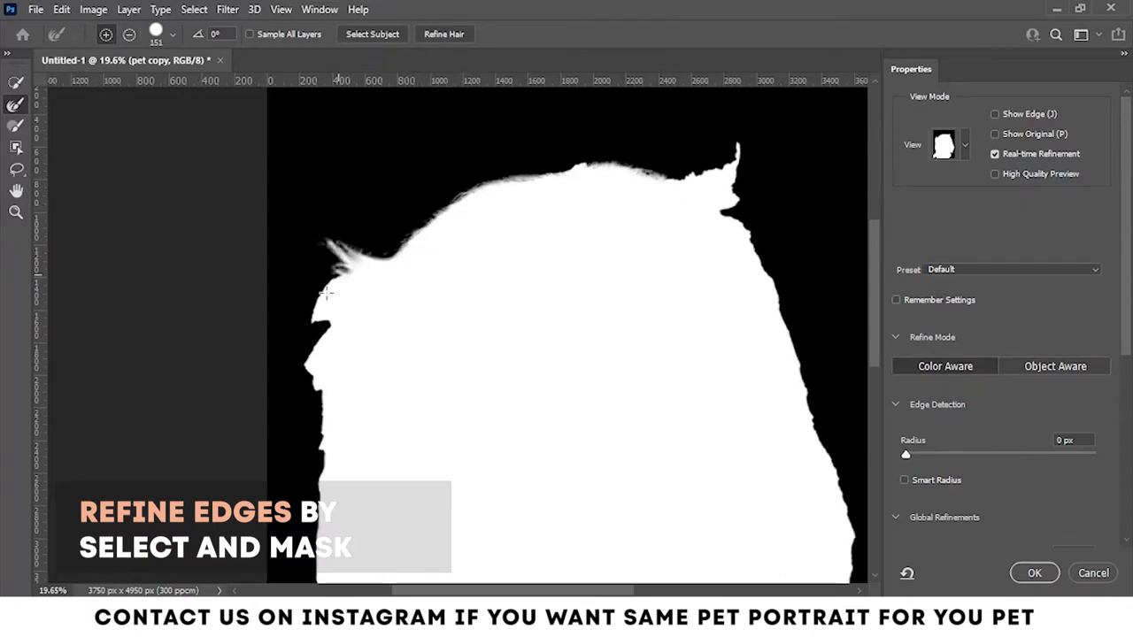
pyautogui.moveTo(599, 176); pyautogui.dragTo(698, 176)
pyautogui.click(944, 144)
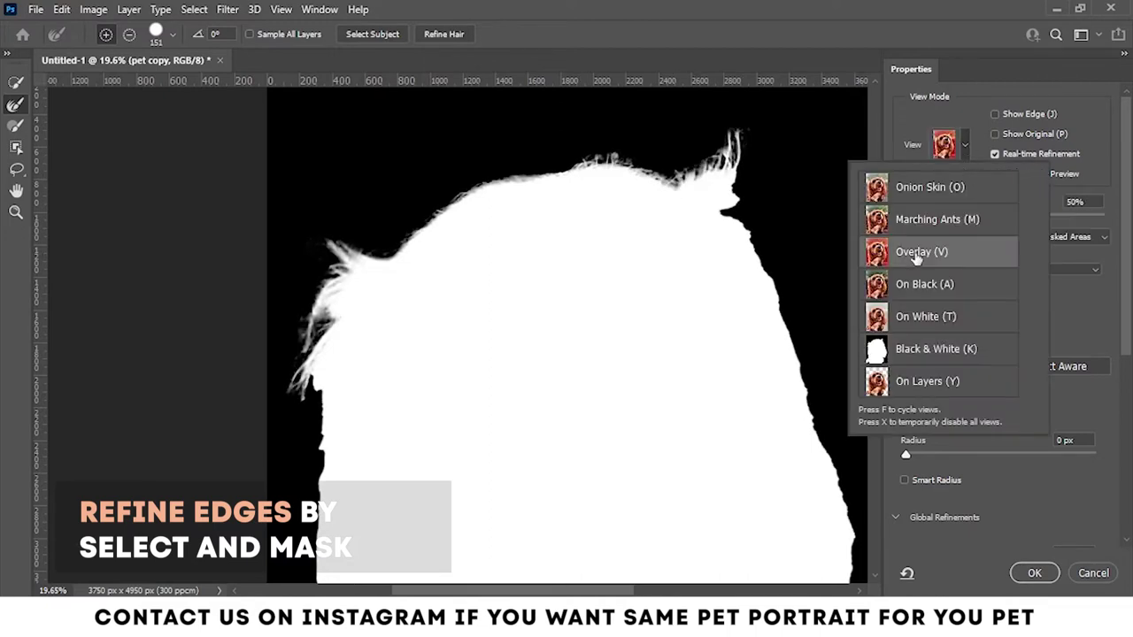
pyautogui.click(894, 254)
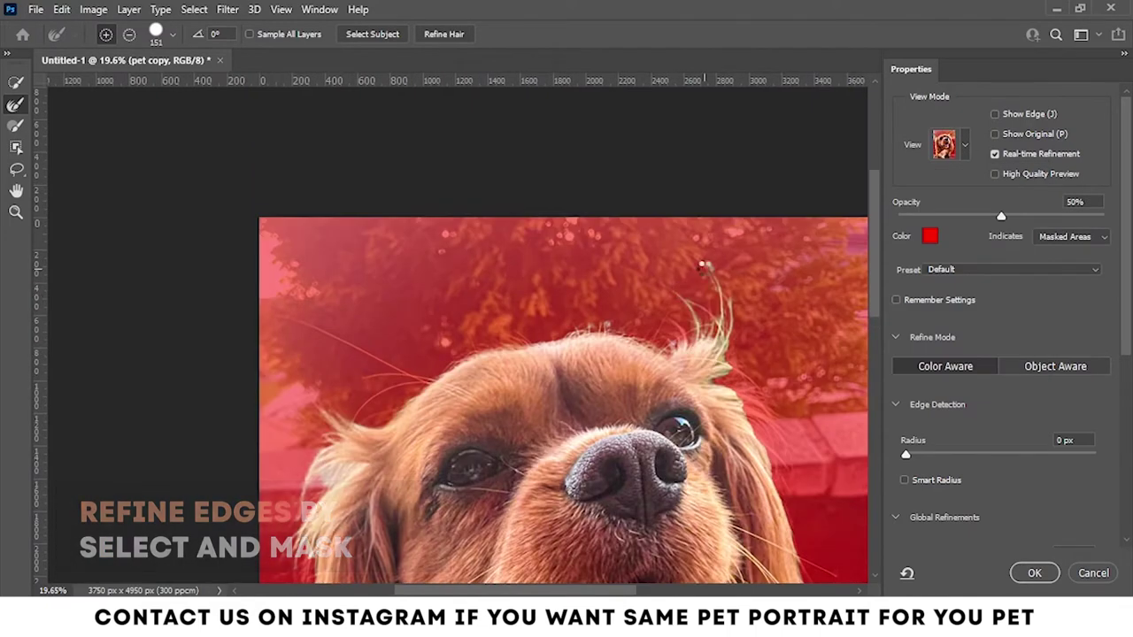
# Refine the hair edges around the dog's face, head and chest with the edge brush
pyautogui.moveTo(480, 339)
pyautogui.mouseDown()
pyautogui.moveTo(345, 257)
pyautogui.moveTo(424, 143)
pyautogui.mouseUp()
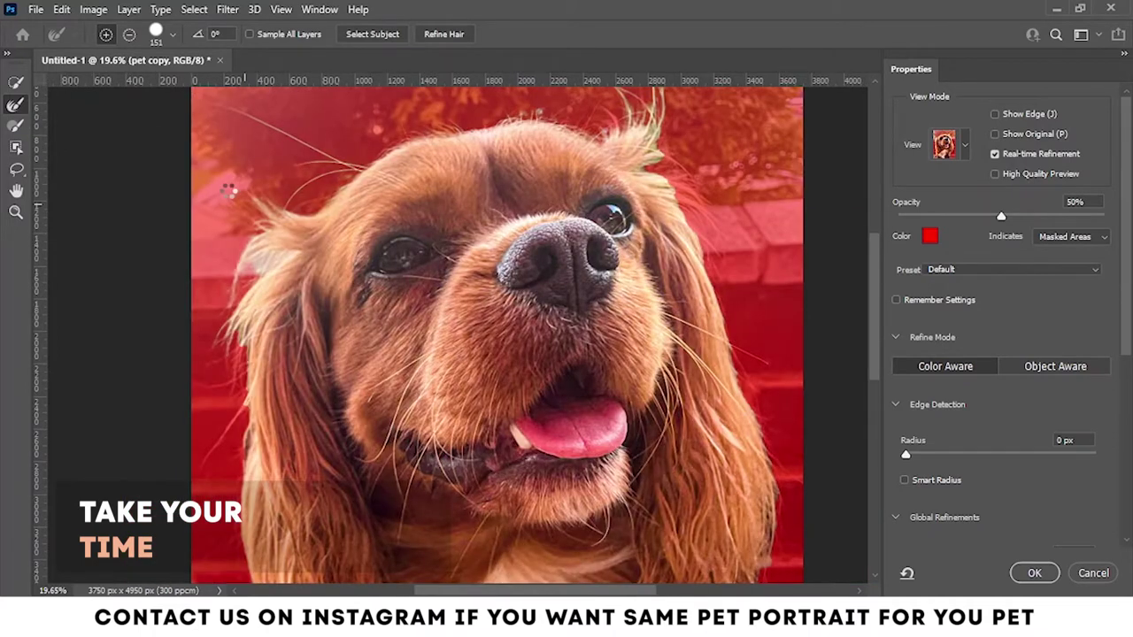
pyautogui.moveTo(250, 392)
pyautogui.mouseDown()
pyautogui.moveTo(310, 352)
pyautogui.moveTo(312, 224)
pyautogui.mouseUp()
pyautogui.moveTo(312, 482); pyautogui.dragTo(328, 358)
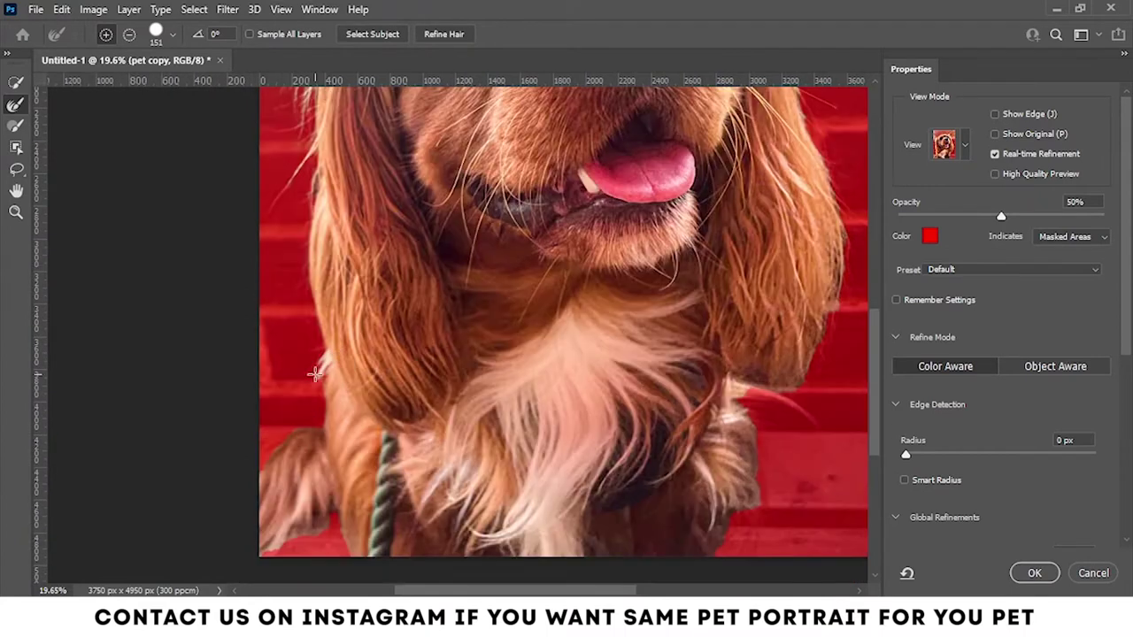
pyautogui.scroll(-5, 307, 405)
pyautogui.scroll(4, 626, 382)
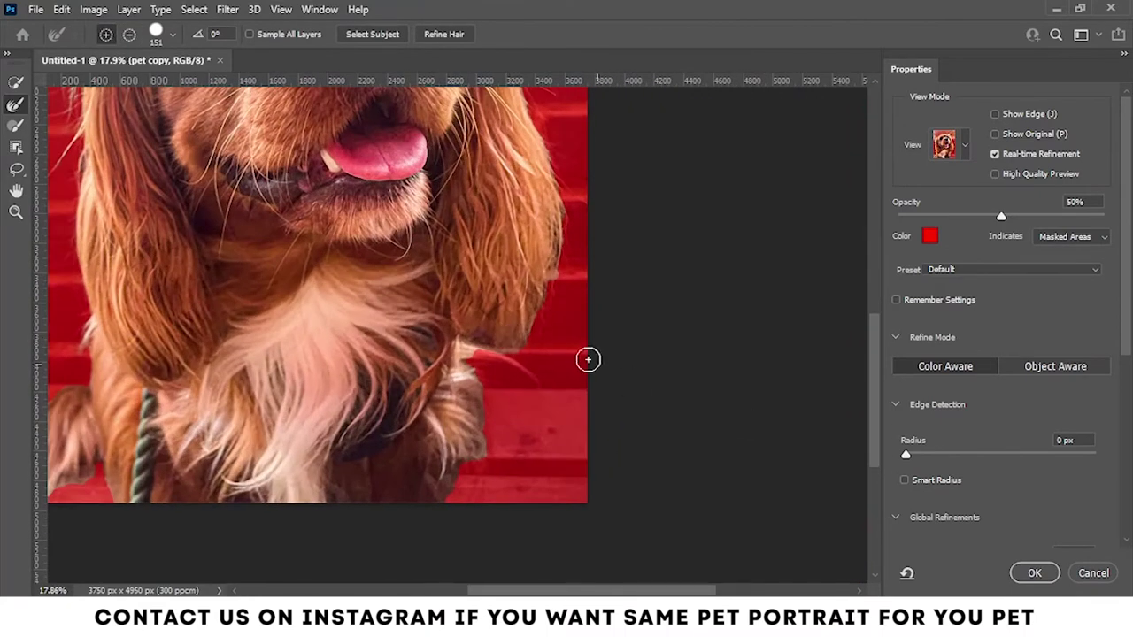
pyautogui.moveTo(529, 232); pyautogui.dragTo(575, 360)
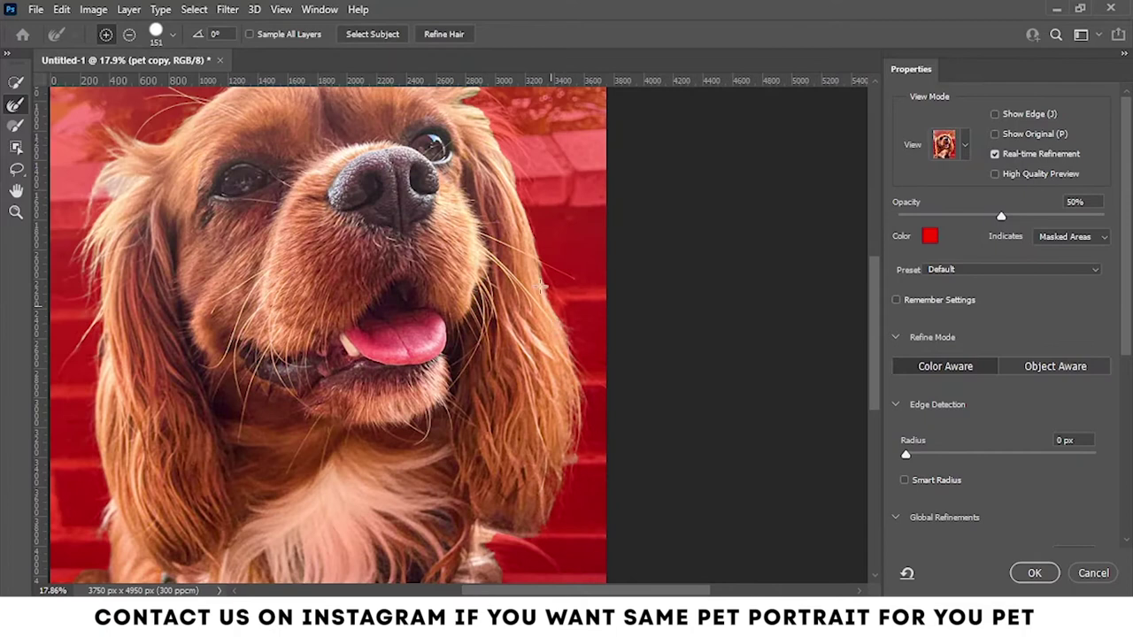
pyautogui.moveTo(526, 214); pyautogui.dragTo(519, 309)
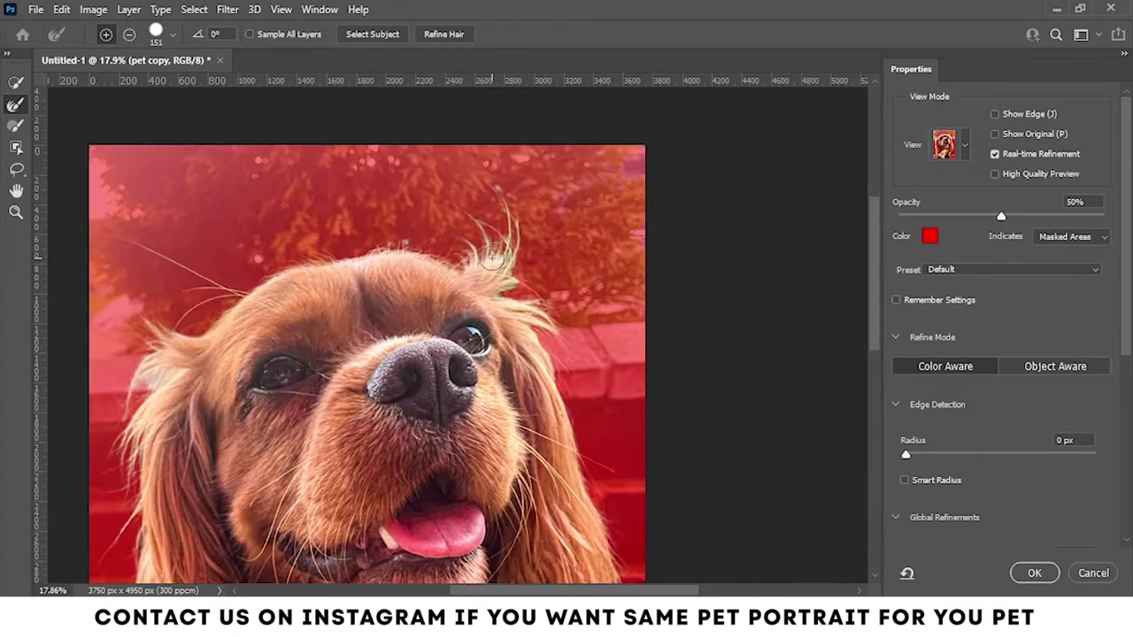
pyautogui.scroll(5, 468, 215)
pyautogui.press('[')
pyautogui.press('[')
pyautogui.press('[')
pyautogui.moveTo(531, 443); pyautogui.dragTo(447, 381)
pyautogui.press(']')
pyautogui.press(']')
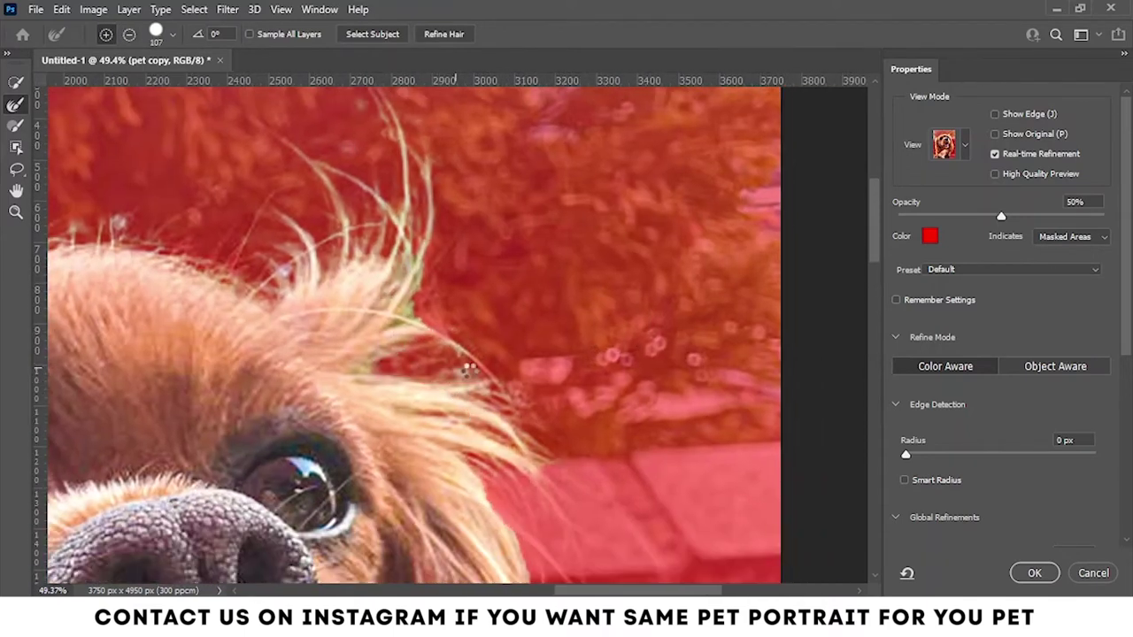
pyautogui.moveTo(417, 271); pyautogui.dragTo(320, 147)
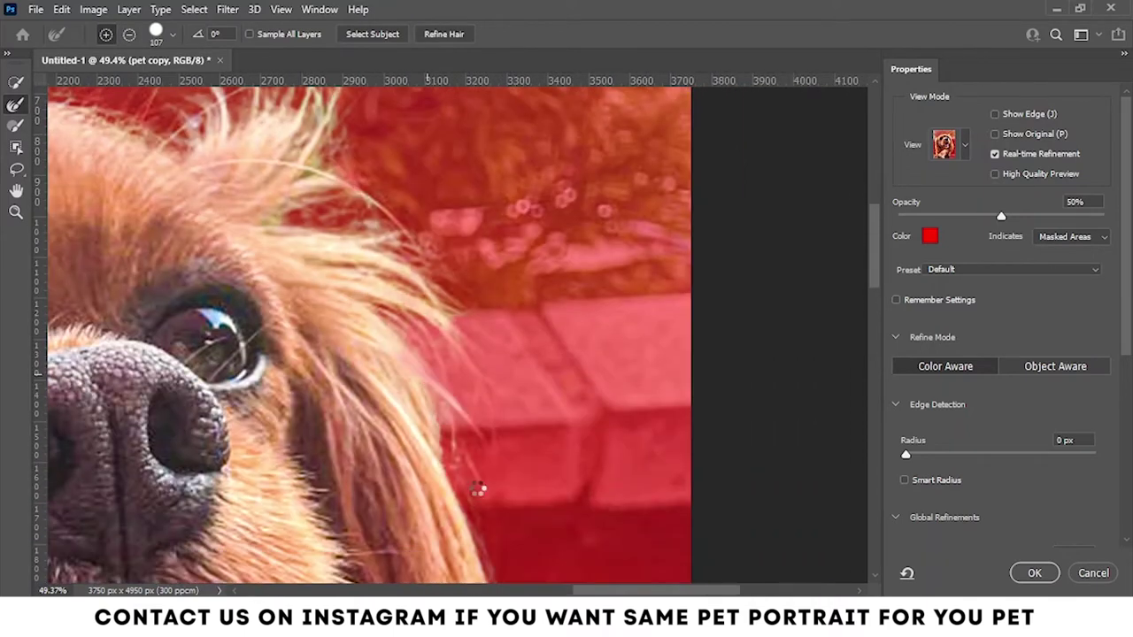
pyautogui.moveTo(481, 486); pyautogui.dragTo(416, 487)
# Check the mask in Black & White, set Radius to 20 px and output to a layer mask
pyautogui.click(965, 146)
pyautogui.press('k')
pyautogui.moveTo(905, 454); pyautogui.dragTo(1048, 454)
pyautogui.click(964, 146)
pyautogui.click(1081, 443)
pyautogui.write('12')
pyautogui.press('Return')
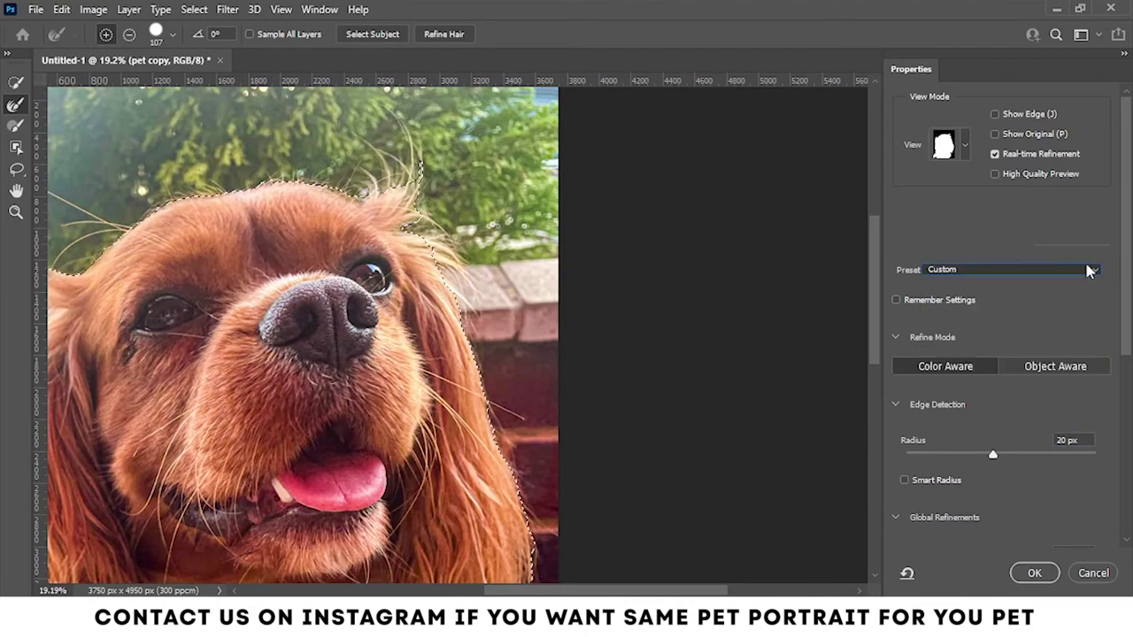
pyautogui.write('20')
pyautogui.click(945, 144)
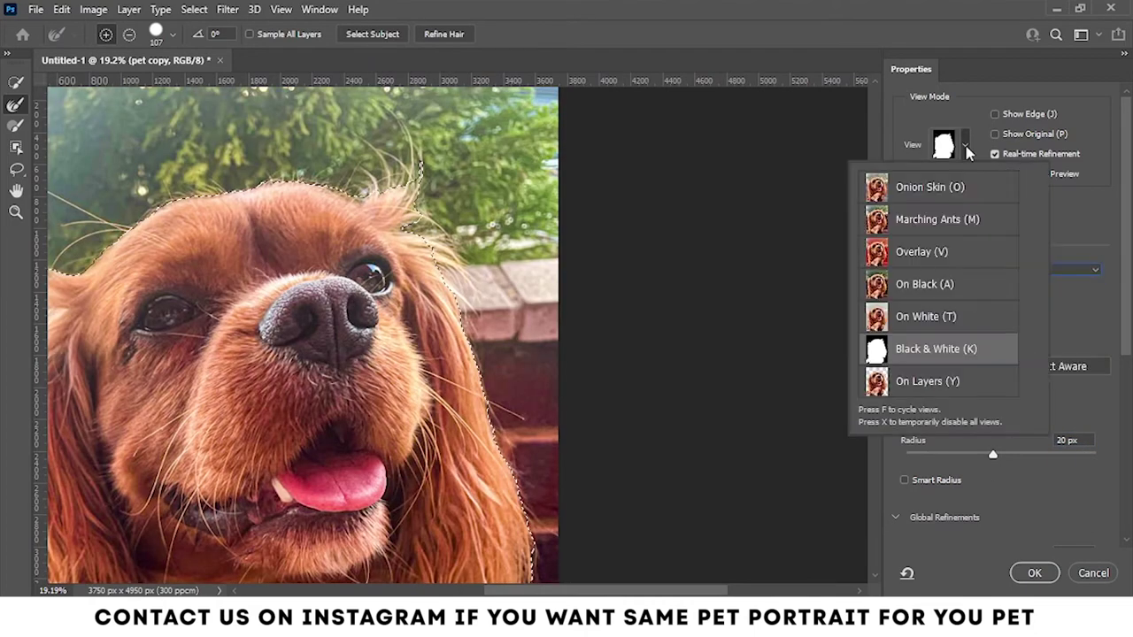
pyautogui.click(921, 252)
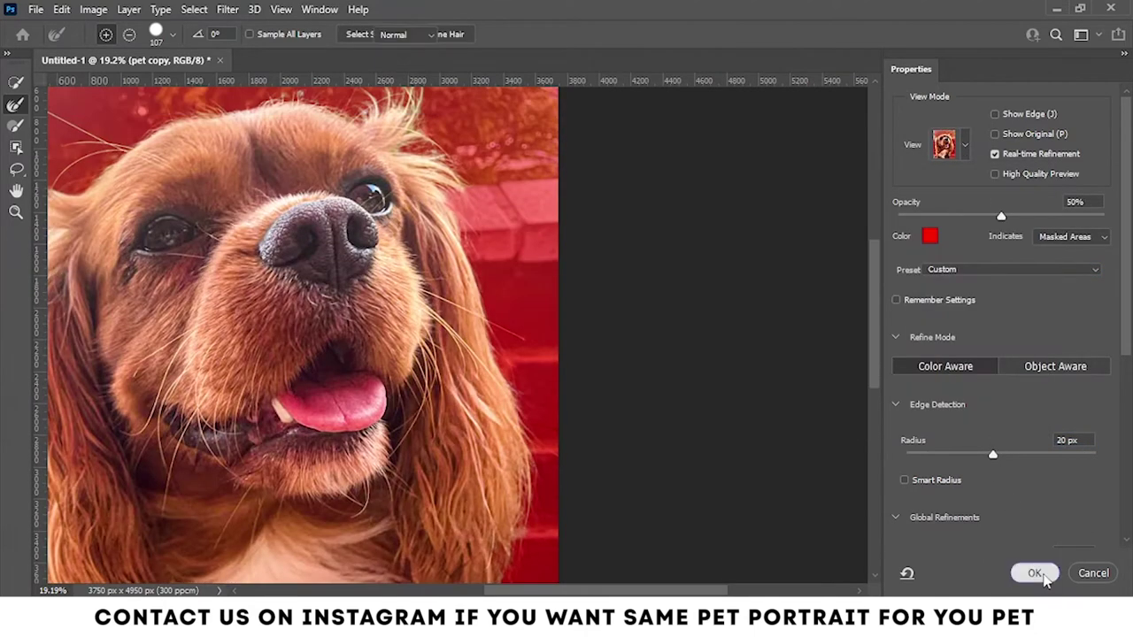
pyautogui.click(1033, 573)
pyautogui.scroll(-2, 506, 376)
pyautogui.scroll(-2, 505, 379)
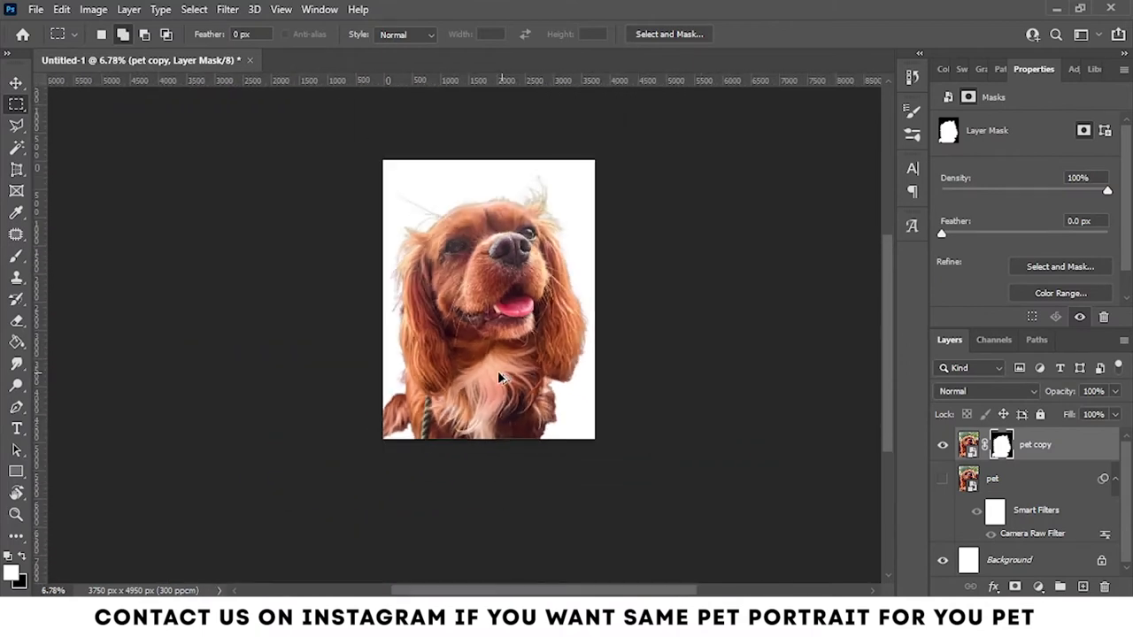
# Lasso the leash and lower chest at an angle, hide it on the mask, and deselect
pyautogui.scroll(5, 399, 381)
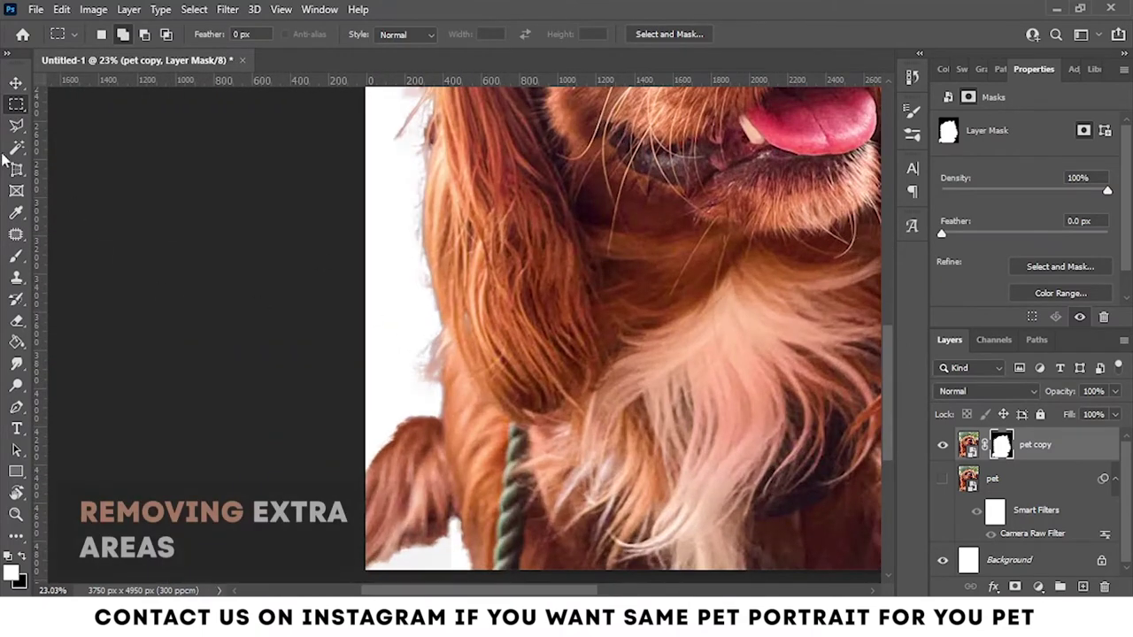
pyautogui.rightClick(16, 124)
pyautogui.click(73, 124)
pyautogui.scroll(-2, 547, 489)
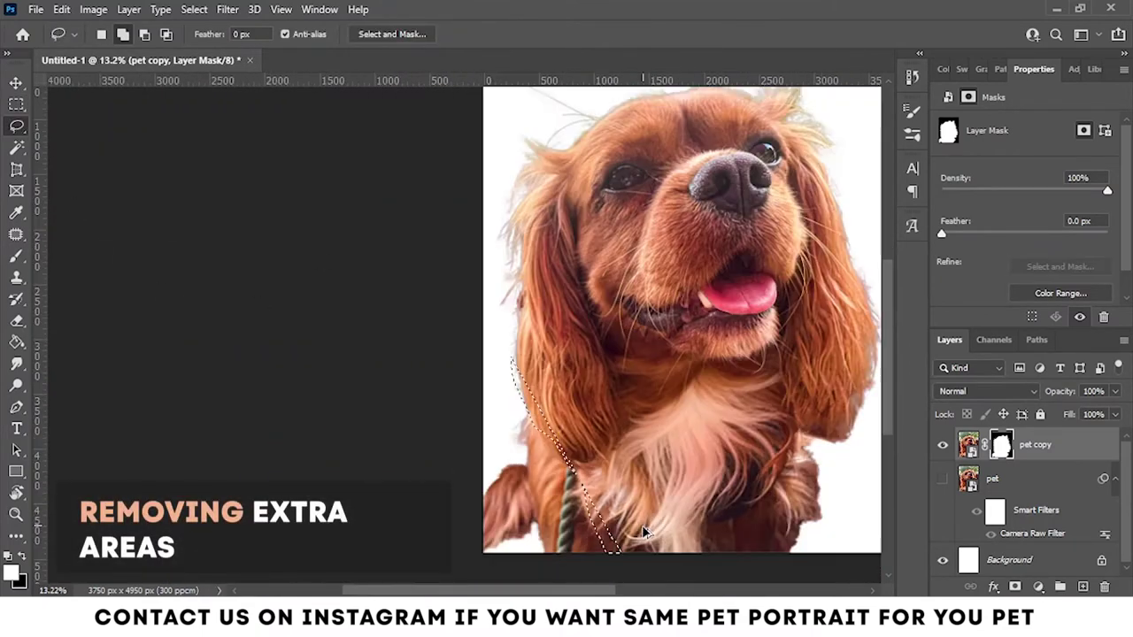
pyautogui.scroll(-2, 567, 469)
pyautogui.scroll(2, 584, 451)
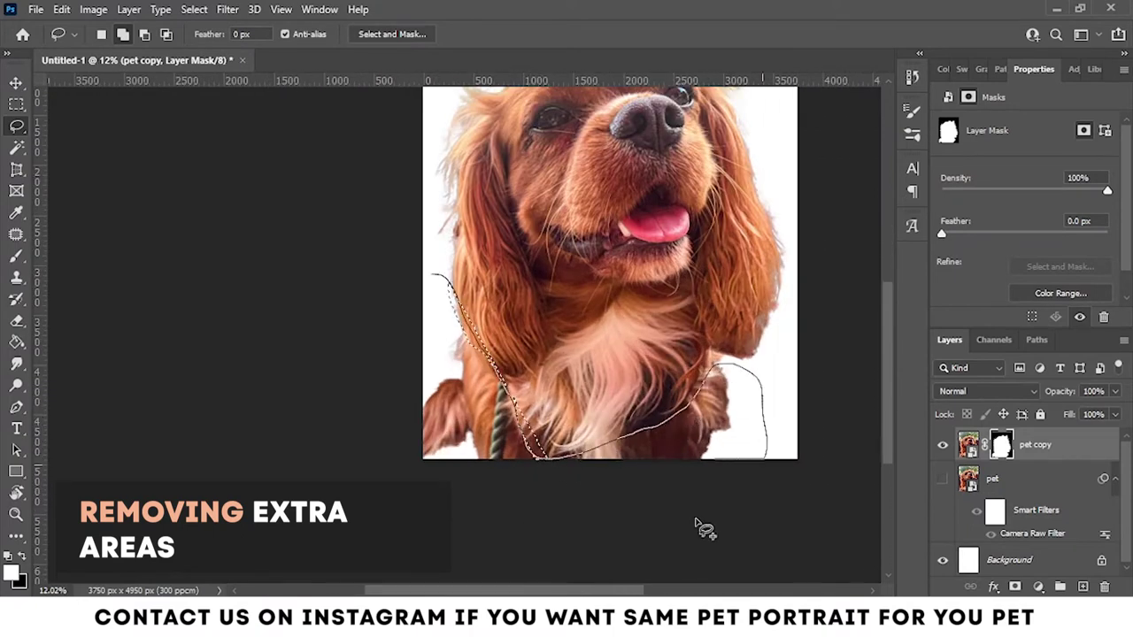
pyautogui.moveTo(413, 367); pyautogui.dragTo(430, 282)
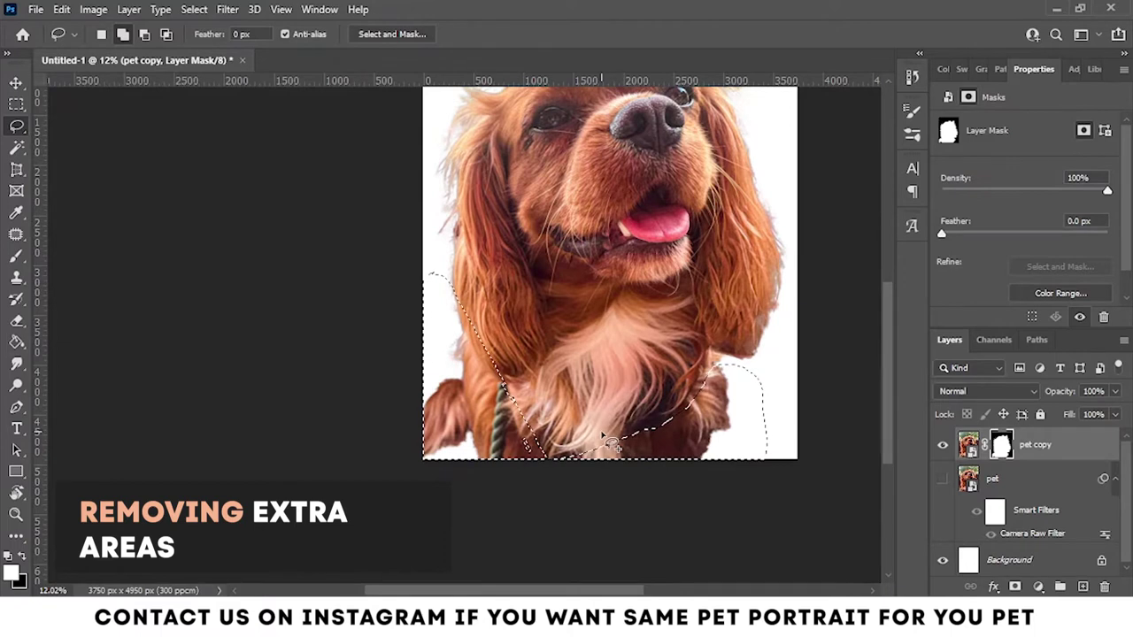
pyautogui.press('Delete')
pyautogui.scroll(2, 615, 434)
pyautogui.scroll(1, 549, 408)
pyautogui.hotkey('ctrl', 'd')
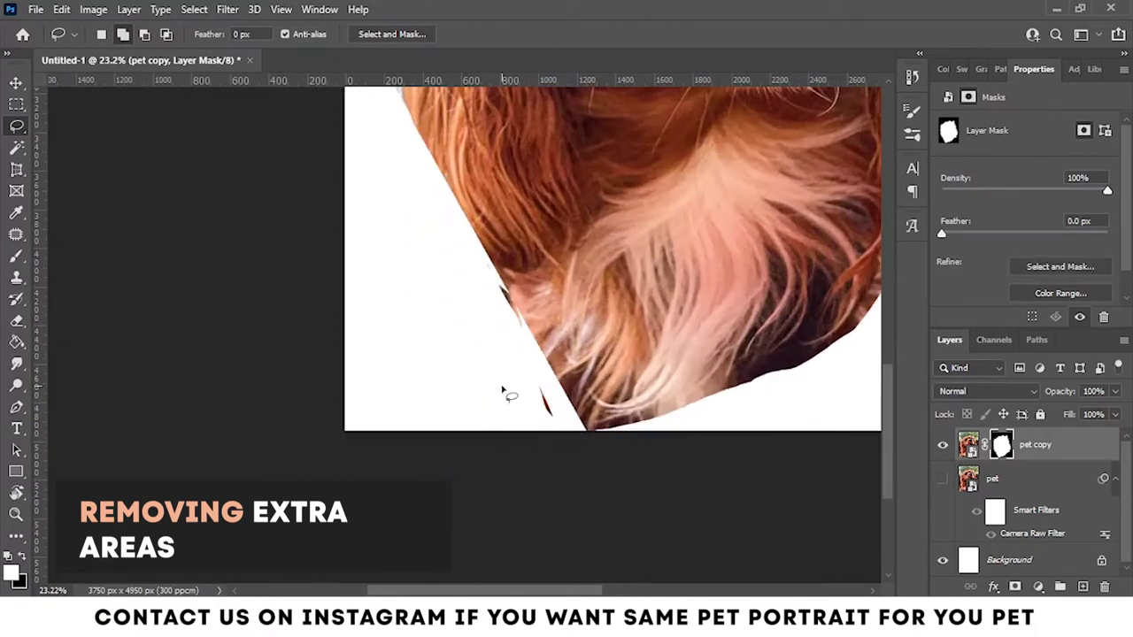
# Paint black on the mask to remove the dark speck along the edge
pyautogui.press('b')
pyautogui.press('x')
pyautogui.keyDown('alt'); pyautogui.rightClick(506, 328); pyautogui.keyUp('alt')
pyautogui.click(541, 403)
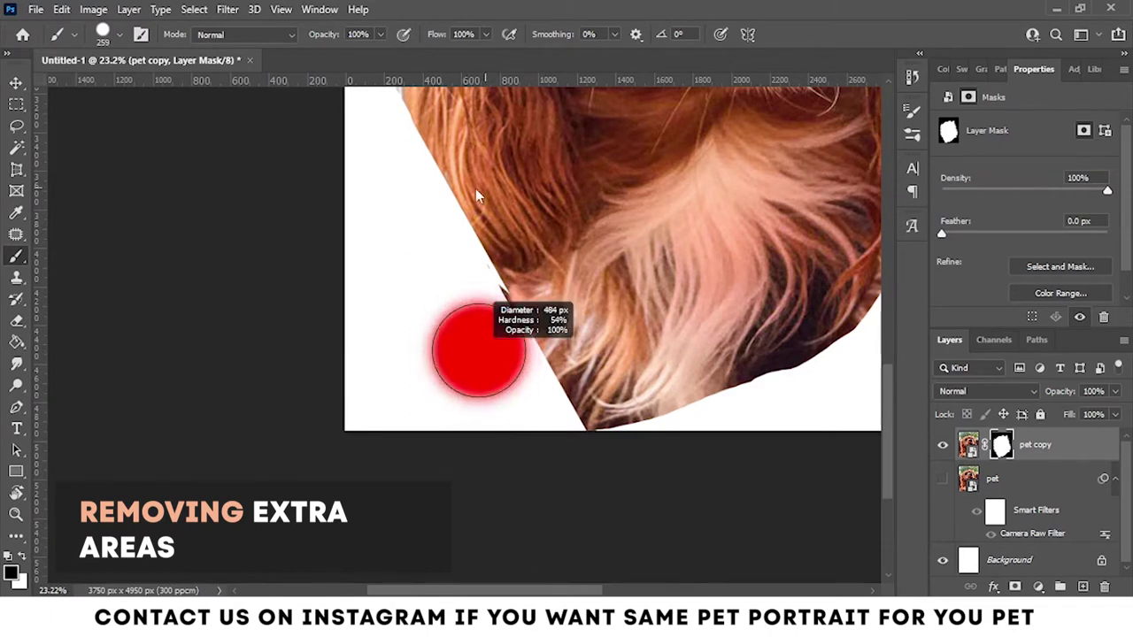
pyautogui.moveTo(478, 350); pyautogui.dragTo(450, 313)
pyautogui.scroll(3, 511, 293)
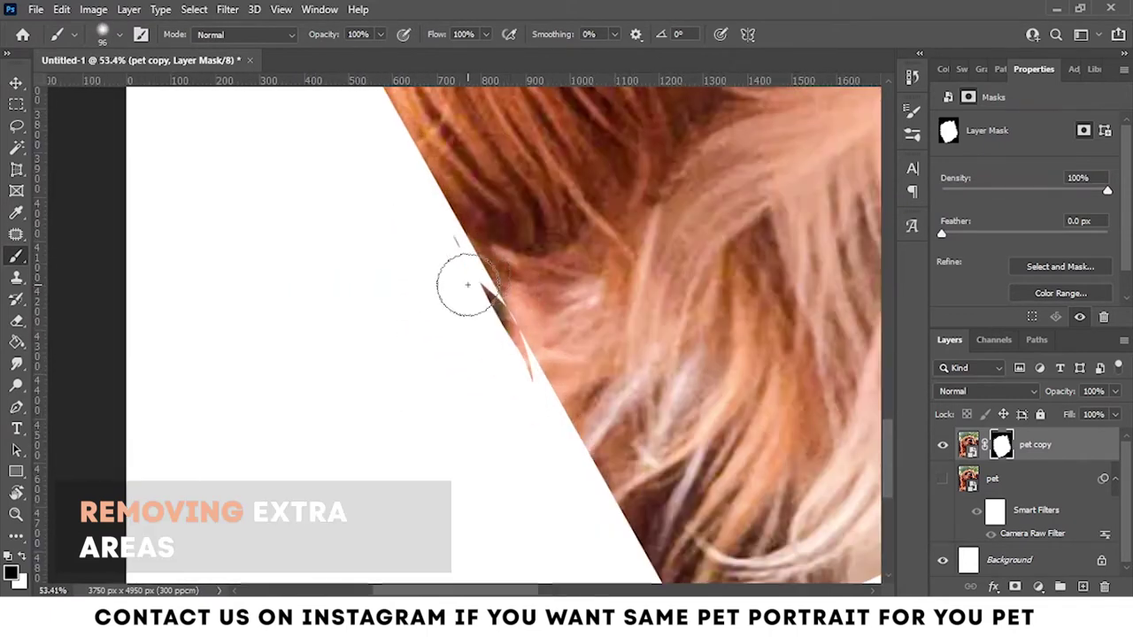
pyautogui.scroll(-4, 524, 376)
pyautogui.scroll(-1, 593, 442)
pyautogui.scroll(-1, 642, 479)
# Scale the dog cutout down to 88.27%
pyautogui.hotkey('ctrl', 't')
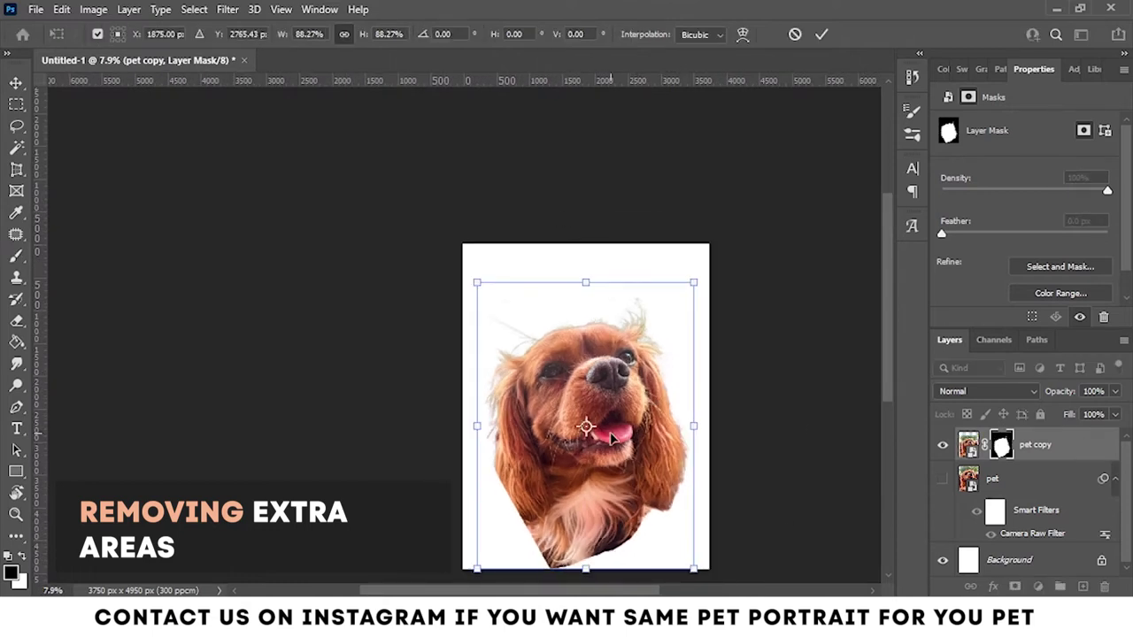
pyautogui.scroll(2, 527, 497)
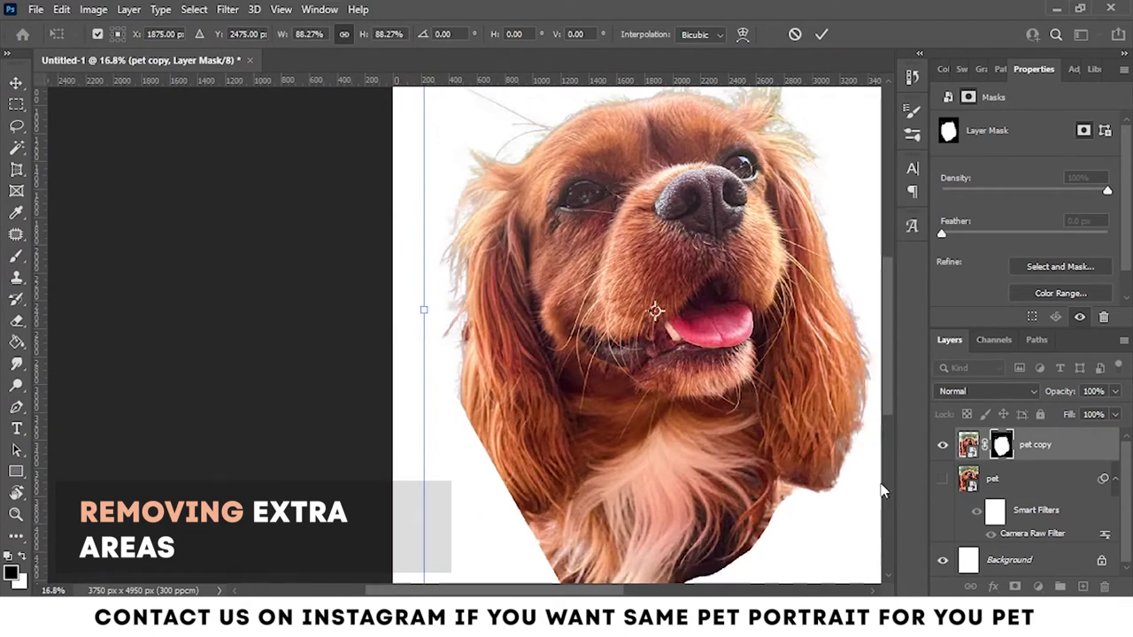
pyautogui.scroll(-1, 663, 433)
pyautogui.scroll(-1, 664, 432)
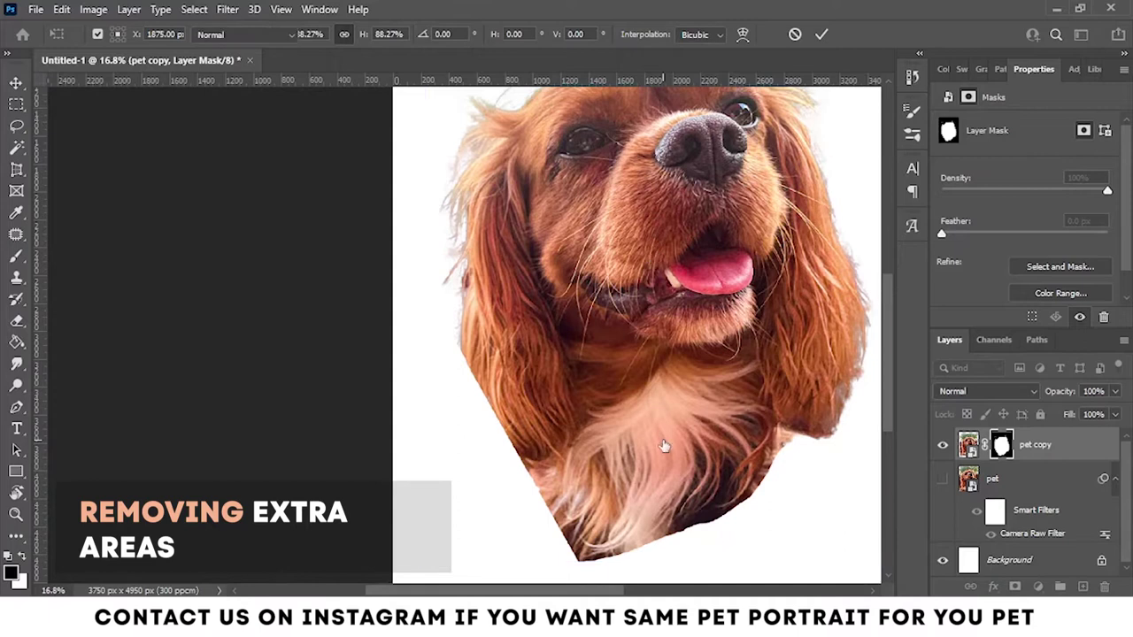
pyautogui.press('Return')
pyautogui.press('b')
pyautogui.scroll(1, 442, 387)
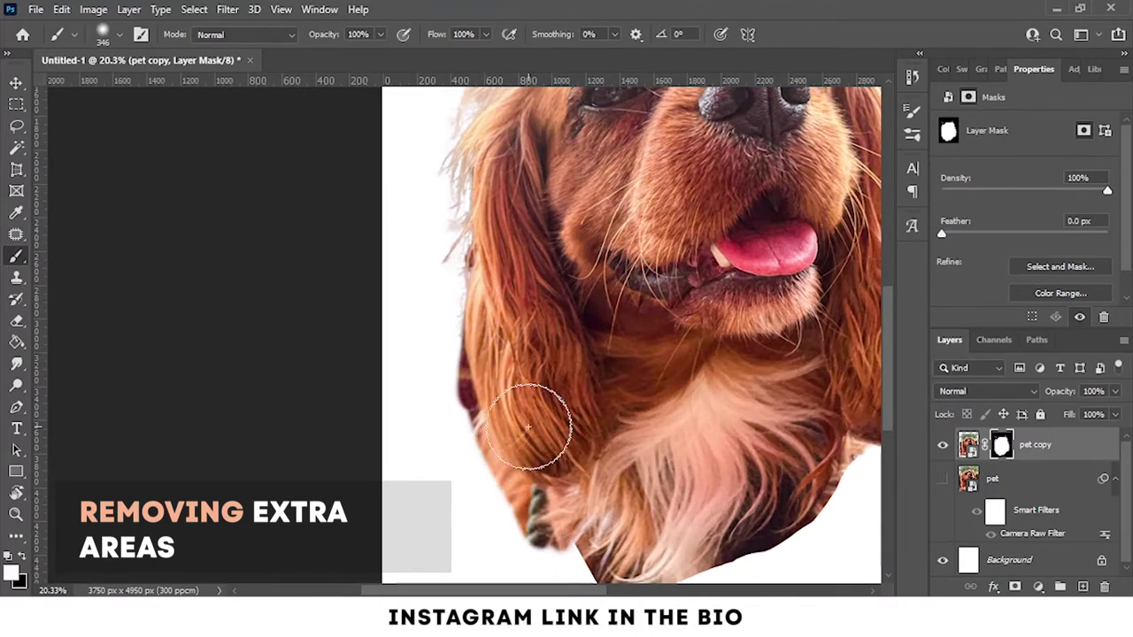
# Paint black along the ear edge on the mask with a Soft Round brush
pyautogui.scroll(4, 526, 416)
pyautogui.moveTo(346, 203)
pyautogui.mouseDown()
pyautogui.moveTo(362, 223)
pyautogui.moveTo(358, 301)
pyautogui.mouseUp()
pyautogui.press('x')
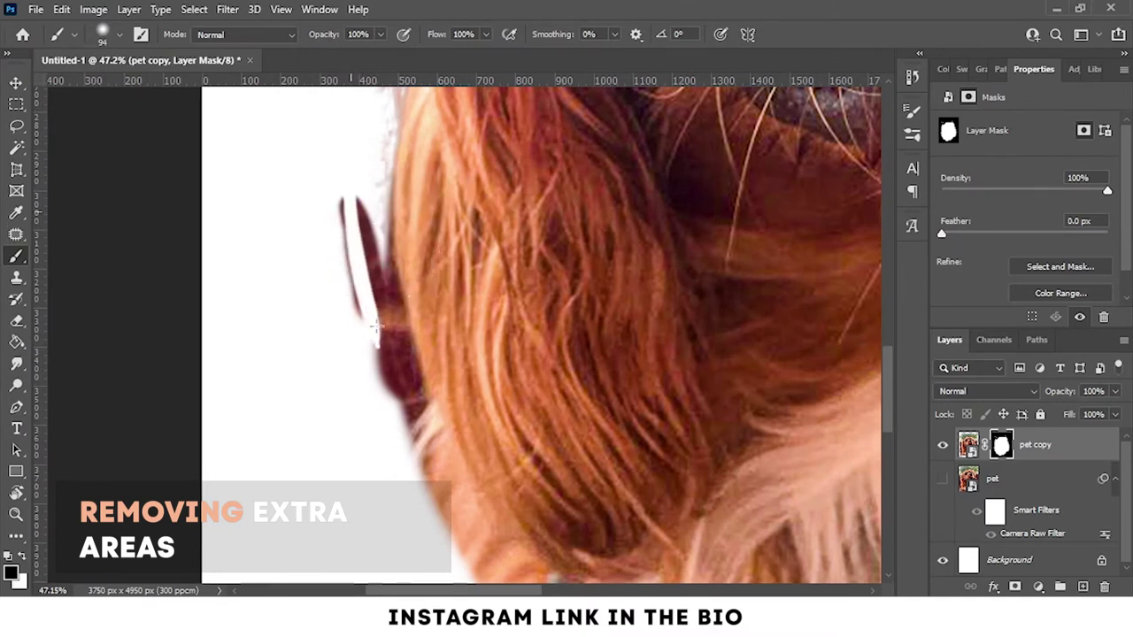
pyautogui.moveTo(352, 225); pyautogui.dragTo(375, 336)
pyautogui.rightClick(362, 322)
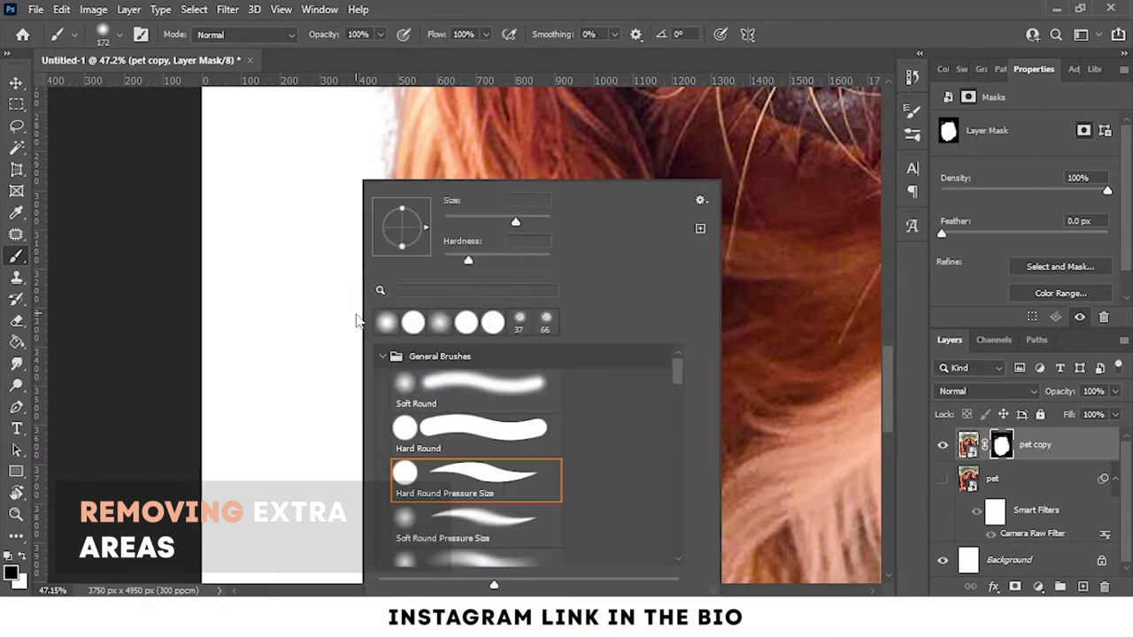
pyautogui.doubleClick(526, 398)
pyautogui.moveTo(392, 442); pyautogui.dragTo(450, 551)
pyautogui.press('[')
pyautogui.press('[')
pyautogui.press('[')
pyautogui.moveTo(312, 220)
pyautogui.mouseDown()
pyautogui.moveTo(374, 404)
pyautogui.moveTo(446, 480)
pyautogui.mouseUp()
pyautogui.press(']')
pyautogui.press(']')
# Mask away the stray hair along the lower-left edge of the dog
pyautogui.moveTo(318, 258); pyautogui.dragTo(360, 342)
pyautogui.moveTo(407, 443); pyautogui.dragTo(366, 235)
pyautogui.scroll(-3, 348, 328)
pyautogui.scroll(1, 348, 329)
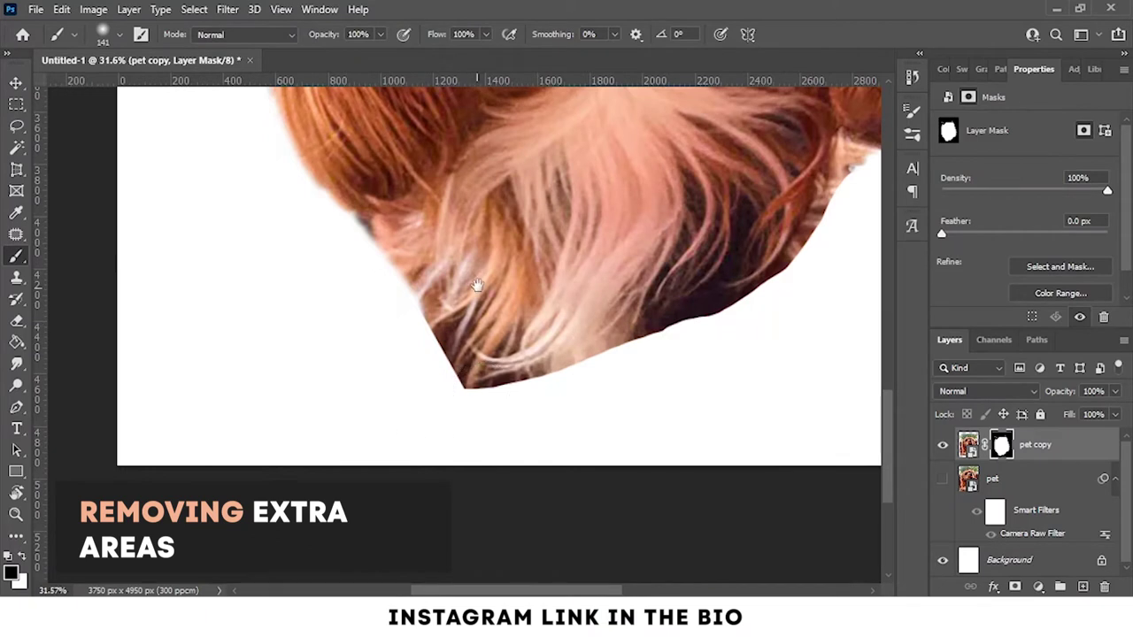
pyautogui.scroll(1, 372, 372)
pyautogui.scroll(1, 387, 392)
pyautogui.moveTo(428, 333); pyautogui.dragTo(453, 447)
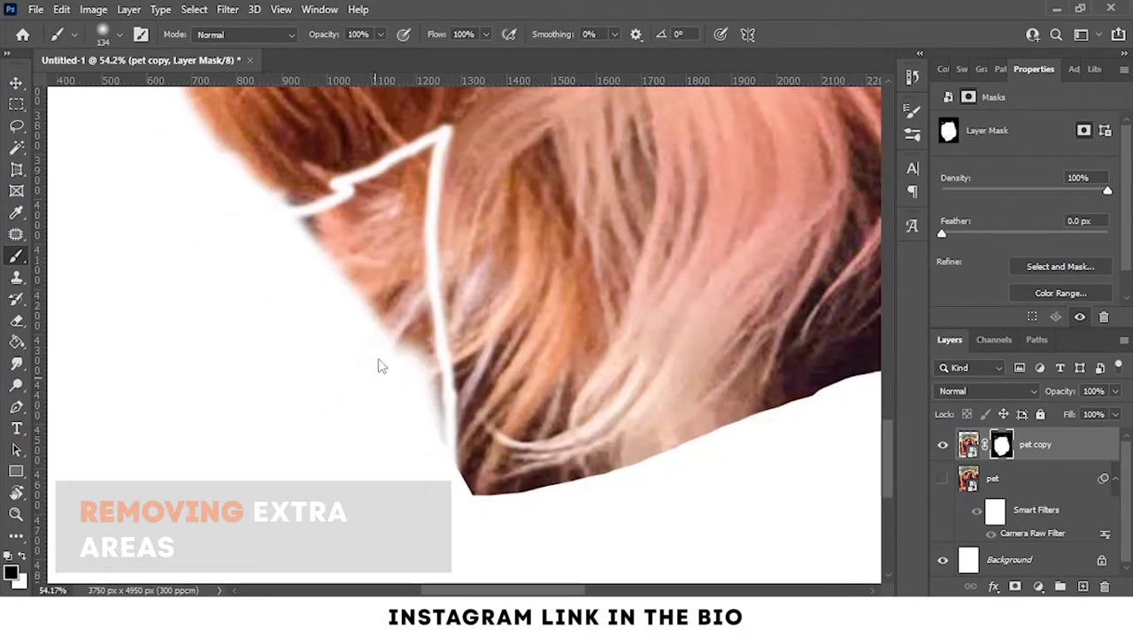
# Carve feathery hair tufts along the bottom of the chest with a 53 px brush
pyautogui.rightClick(378, 366)
pyautogui.click(301, 352)
pyautogui.moveTo(276, 226)
pyautogui.mouseDown()
pyautogui.moveTo(414, 147)
pyautogui.moveTo(422, 160)
pyautogui.moveTo(354, 194)
pyautogui.moveTo(346, 293)
pyautogui.moveTo(417, 271)
pyautogui.moveTo(430, 422)
pyautogui.mouseUp()
pyautogui.scroll(-4, 403, 297)
pyautogui.scroll(2, 478, 318)
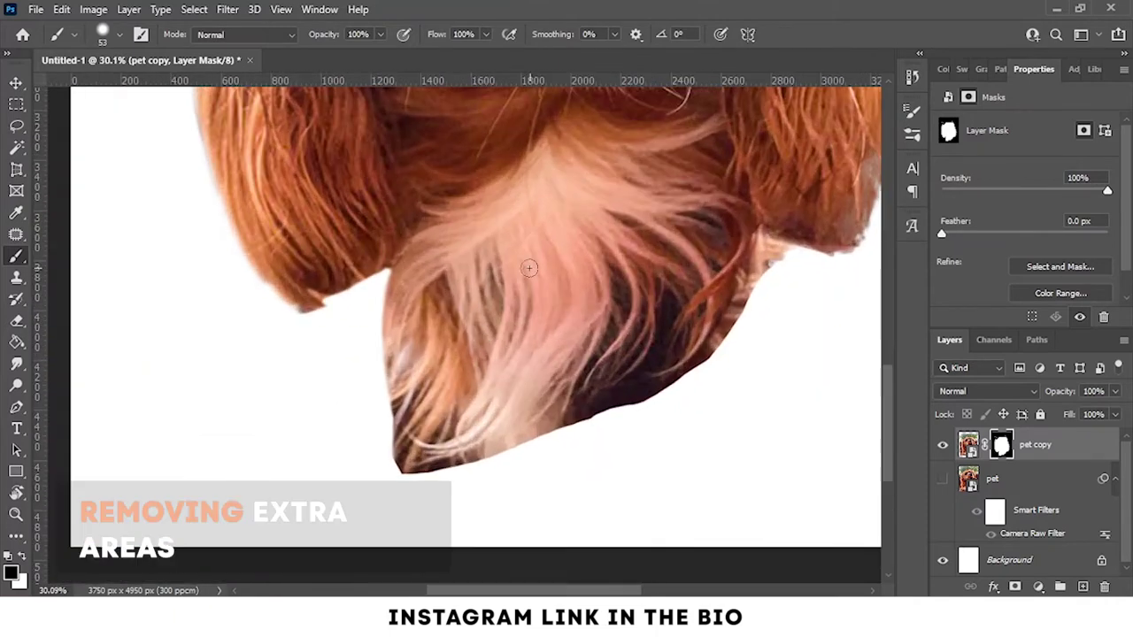
pyautogui.moveTo(426, 301)
pyautogui.mouseDown()
pyautogui.moveTo(447, 319)
pyautogui.moveTo(401, 429)
pyautogui.mouseUp()
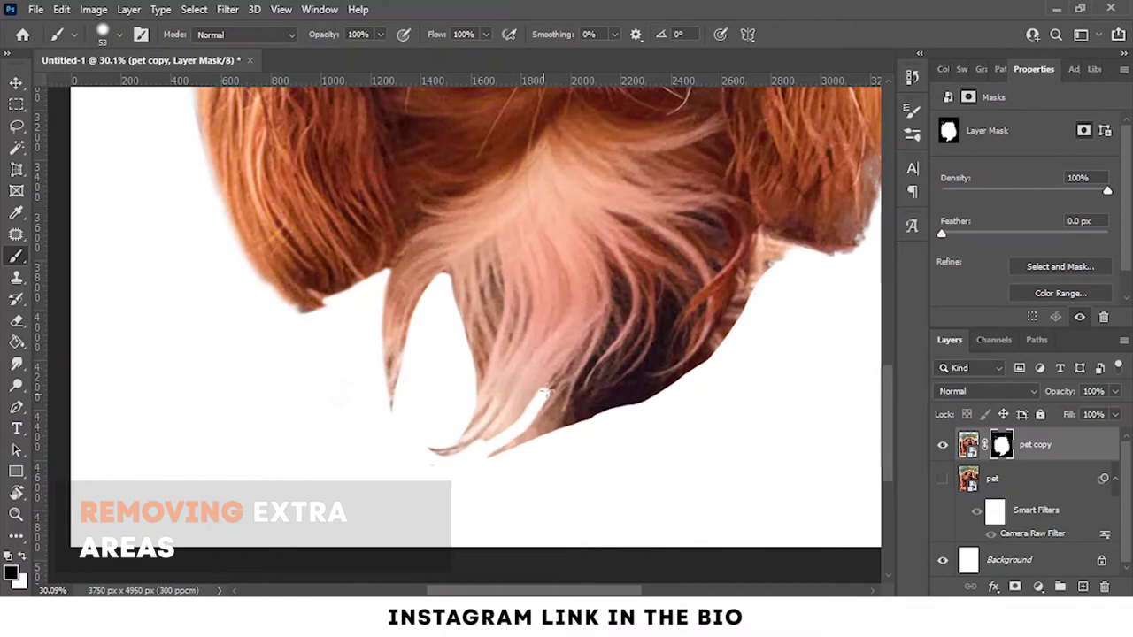
pyautogui.moveTo(555, 367); pyautogui.dragTo(372, 522)
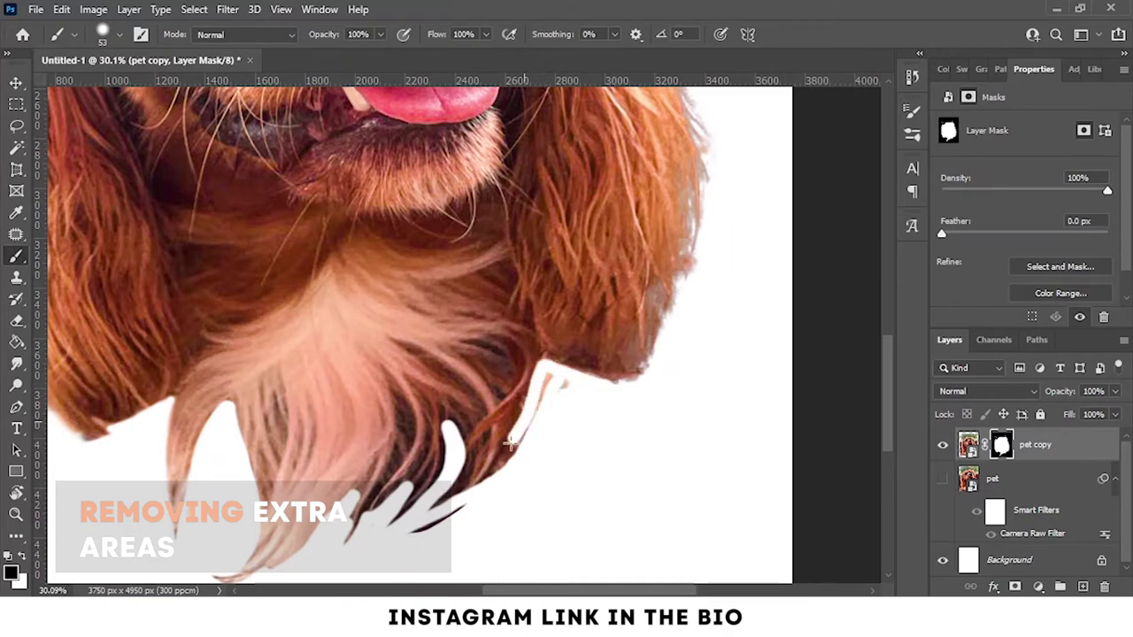
pyautogui.scroll(-2, 566, 399)
pyautogui.scroll(-3, 715, 382)
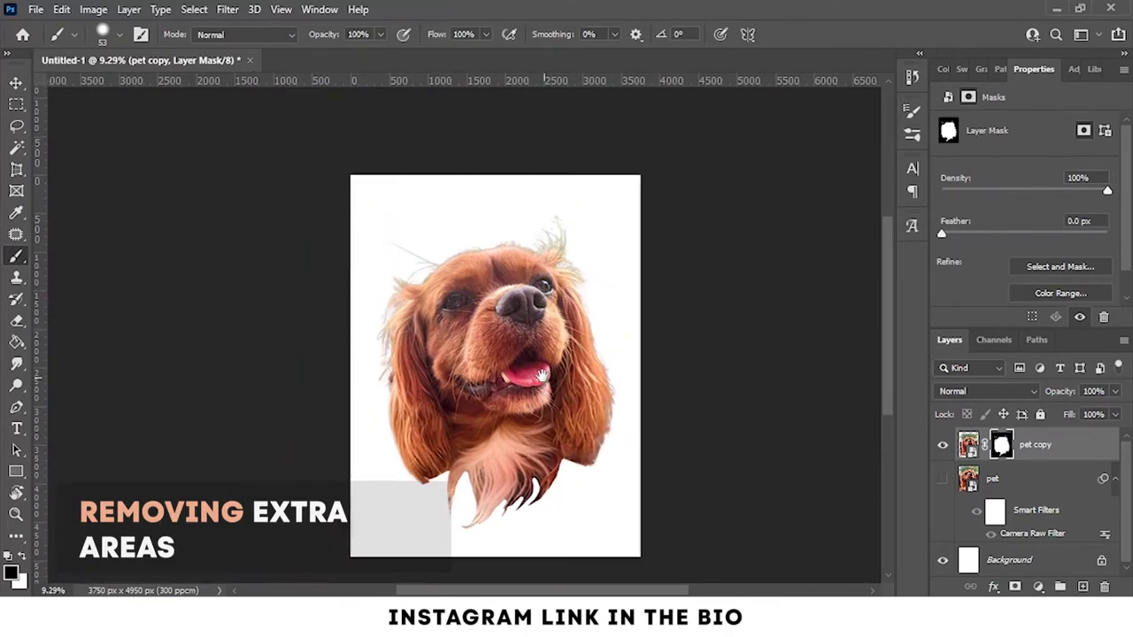
pyautogui.scroll(3, 556, 273)
pyautogui.scroll(2, 554, 274)
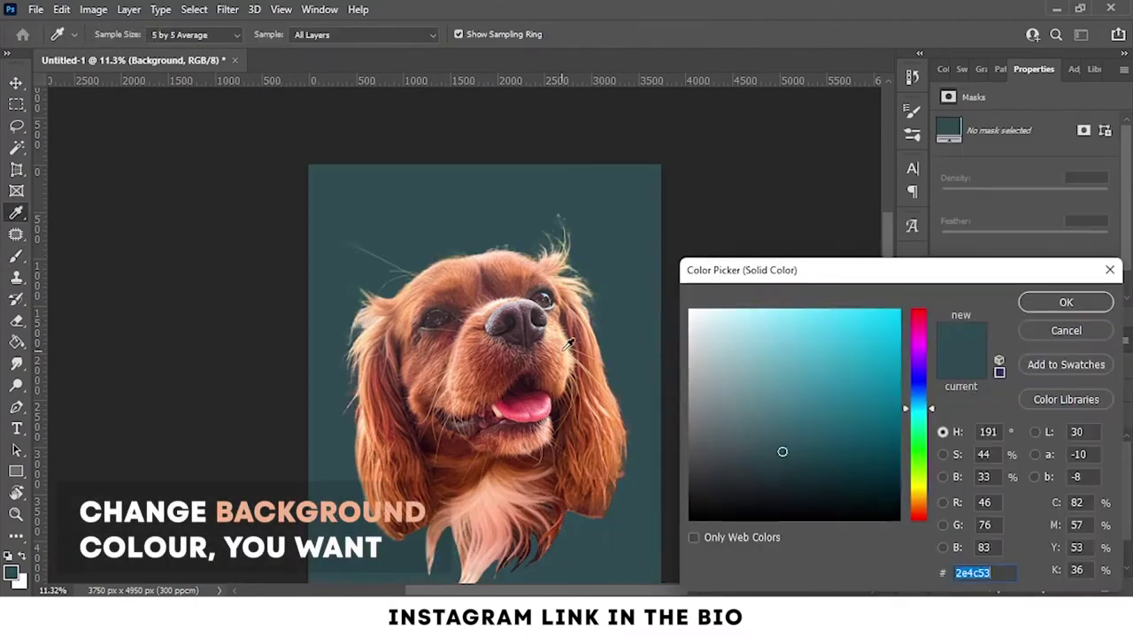
# Add a Solid Color fill layer in mauve-grey #6c5d5f behind the dog
pyautogui.click(781, 309)
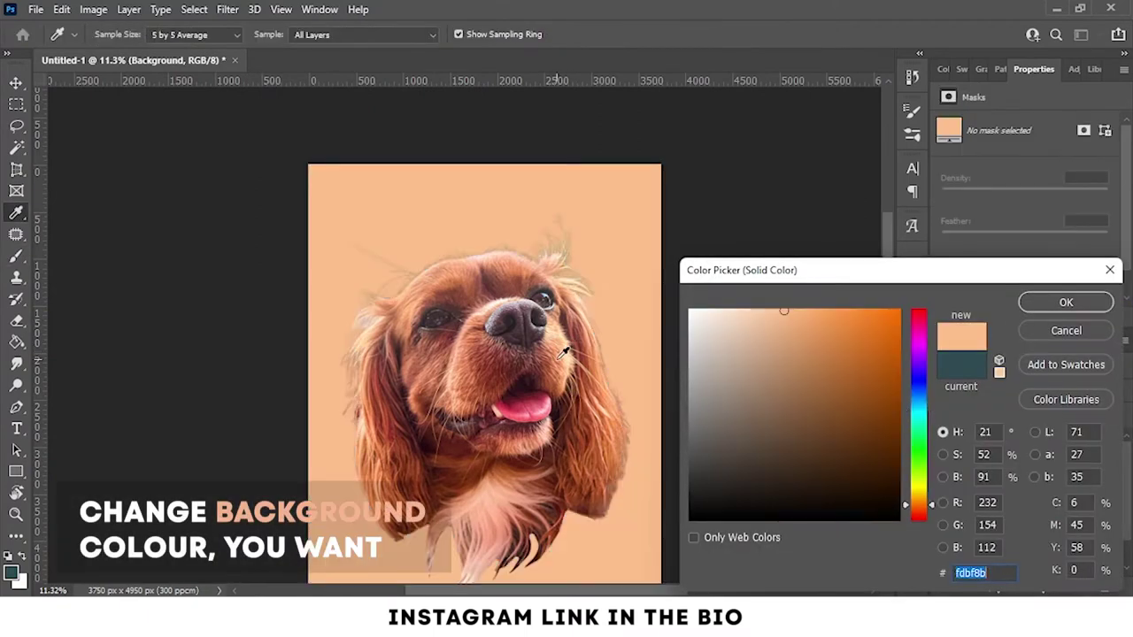
pyautogui.click(804, 336)
pyautogui.click(484, 368)
pyautogui.moveTo(484, 368); pyautogui.dragTo(532, 307)
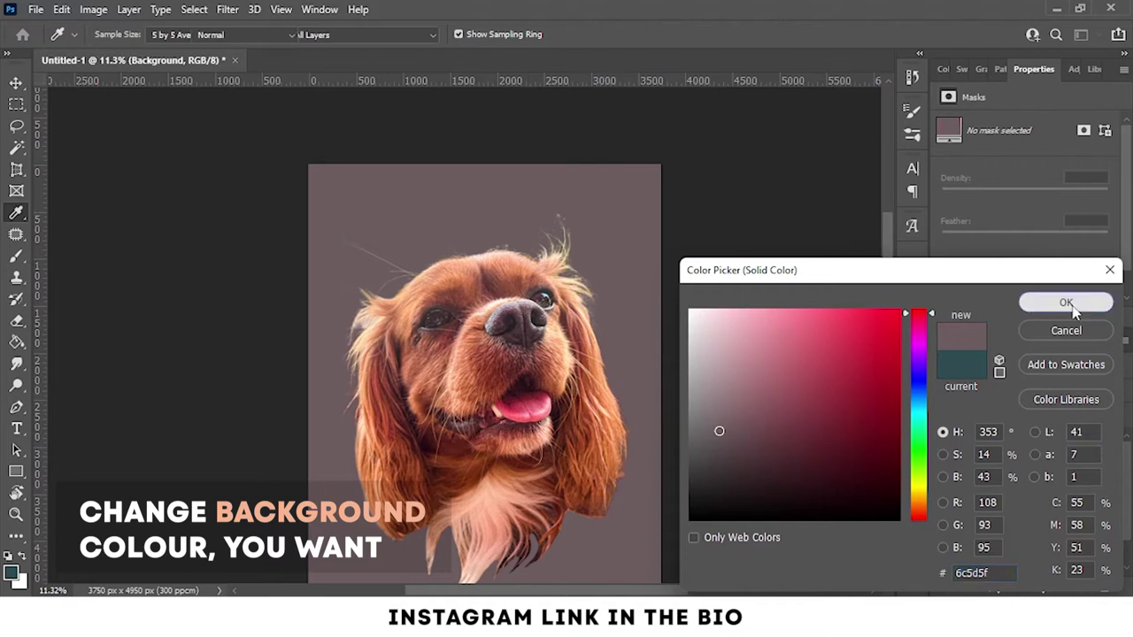
pyautogui.click(1065, 301)
pyautogui.rightClick(1036, 444)
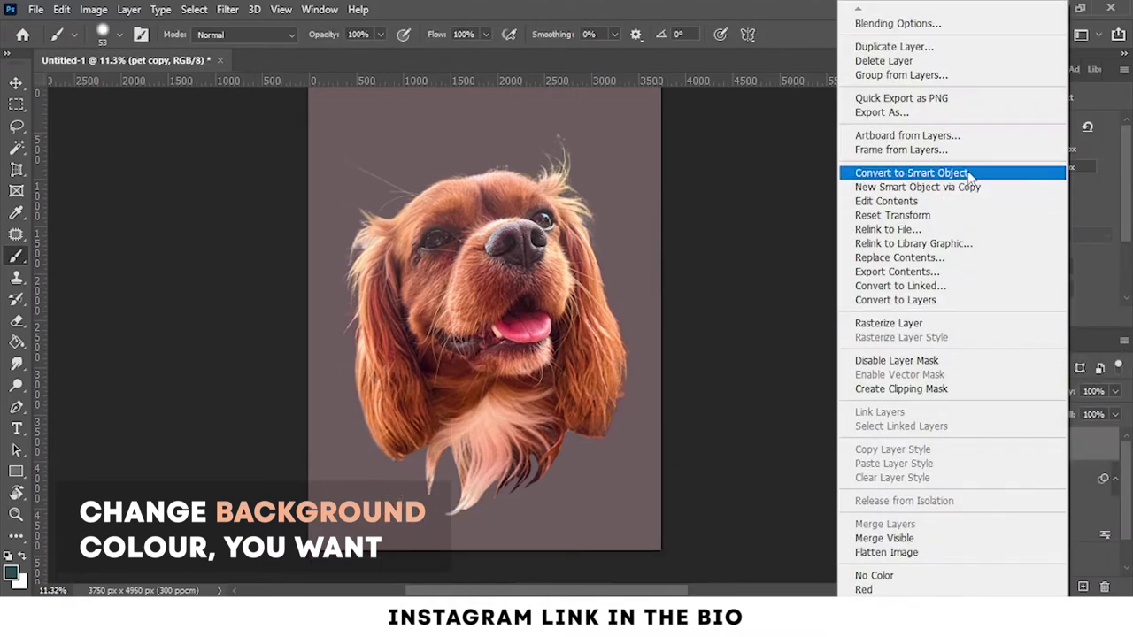
# Convert pet copy to a smart object, duplicate it as layer '1', and rasterize it
pyautogui.click(894, 175)
pyautogui.rightClick(1059, 447)
pyautogui.click(901, 187)
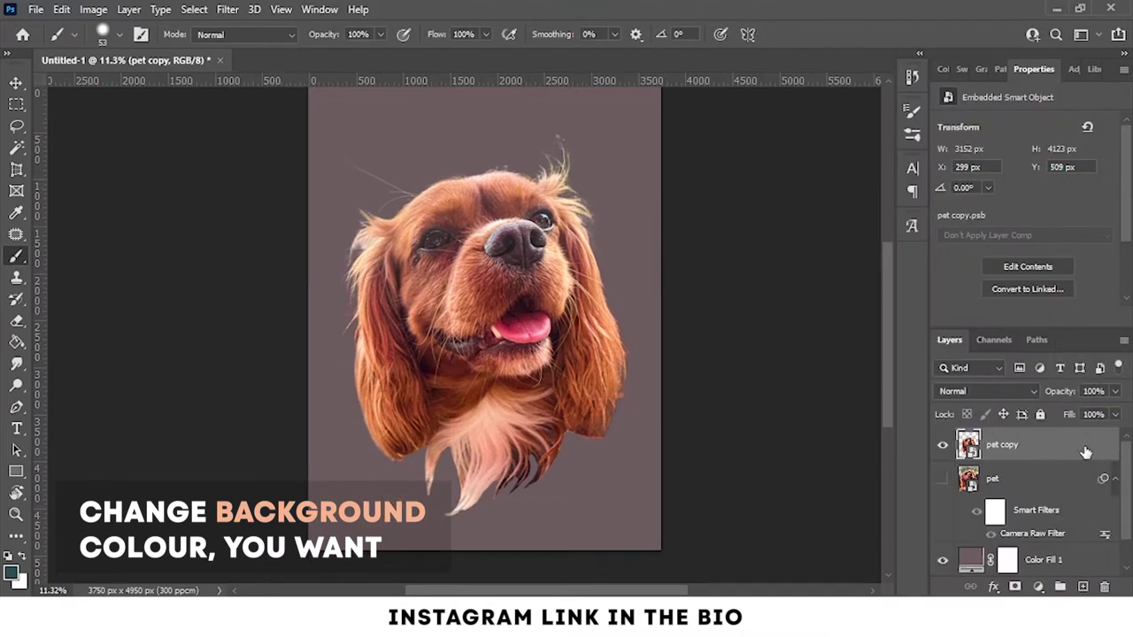
pyautogui.write('1')
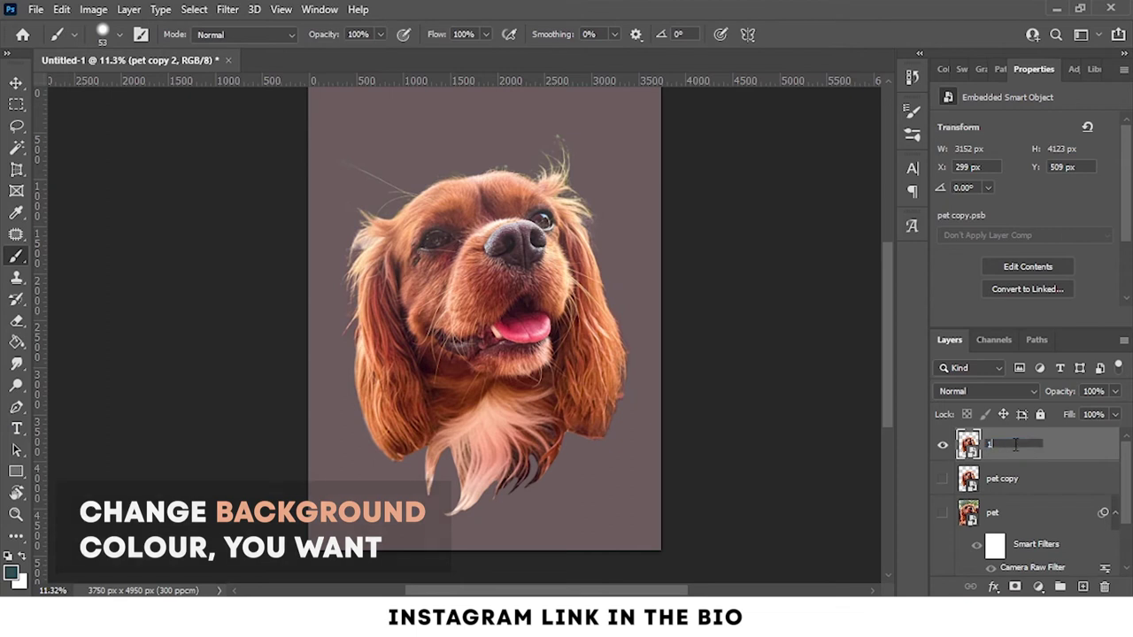
pyautogui.press('Return')
pyautogui.rightClick(1062, 444)
pyautogui.click(833, 407)
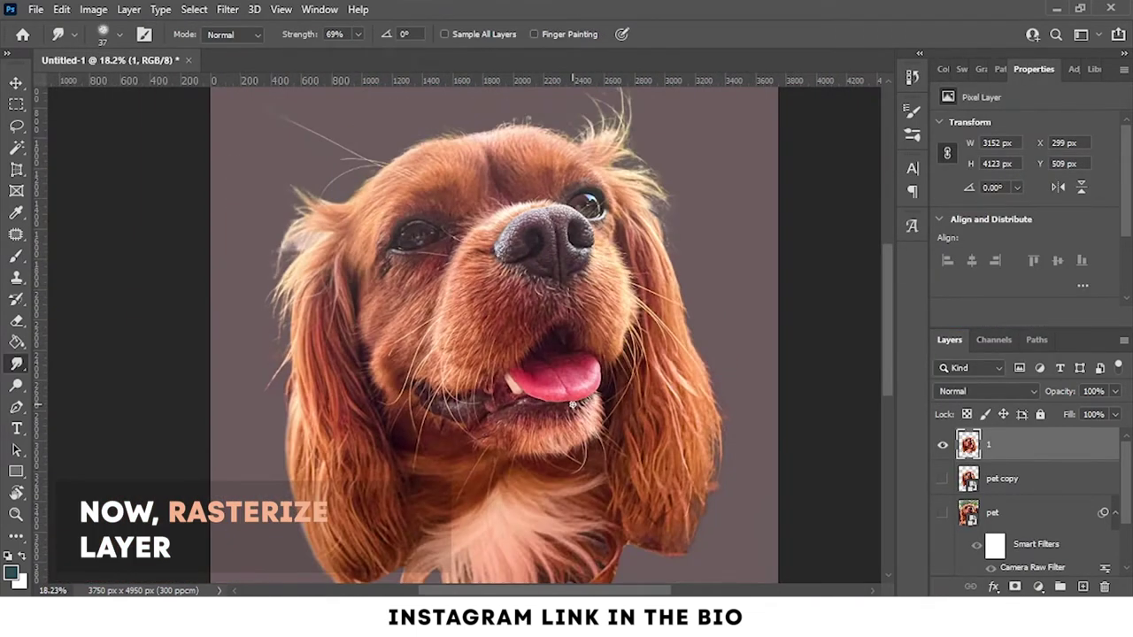
pyautogui.rightClick(573, 404)
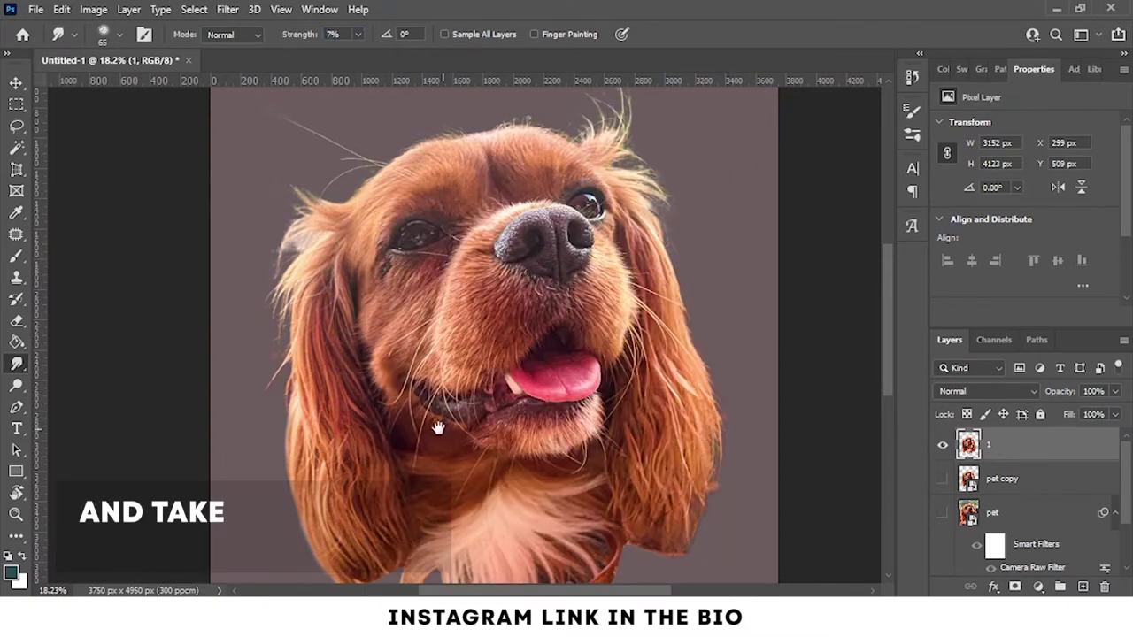
# Set the Smudge strength to about 69% and lengthen the left chest hair strand
pyautogui.scroll(5, 440, 430)
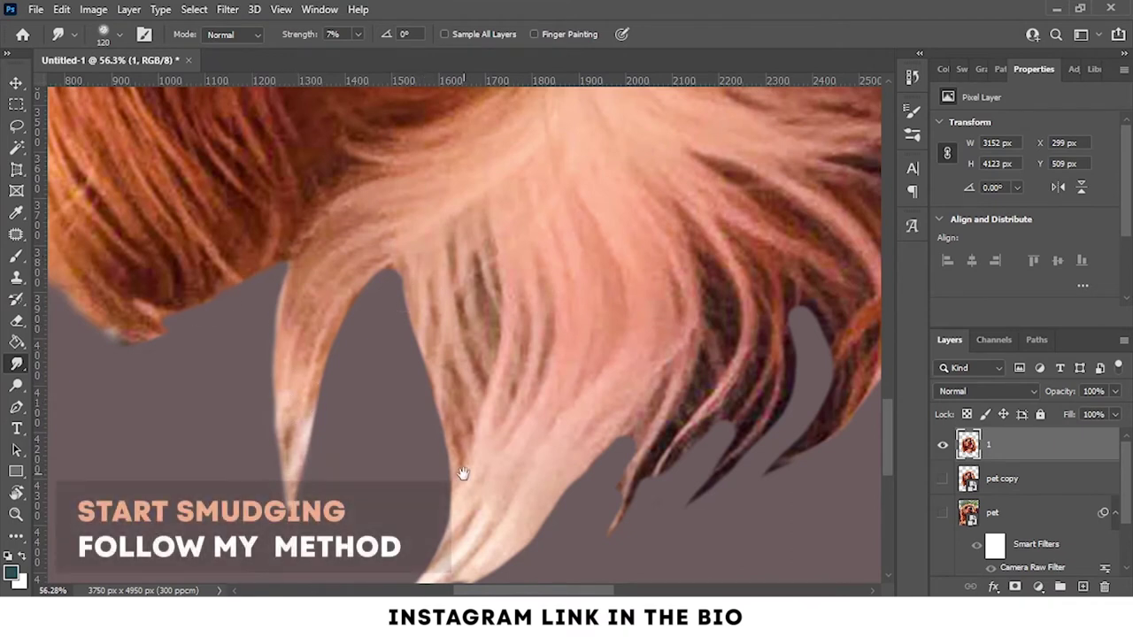
pyautogui.scroll(-3, 442, 451)
pyautogui.click(312, 33)
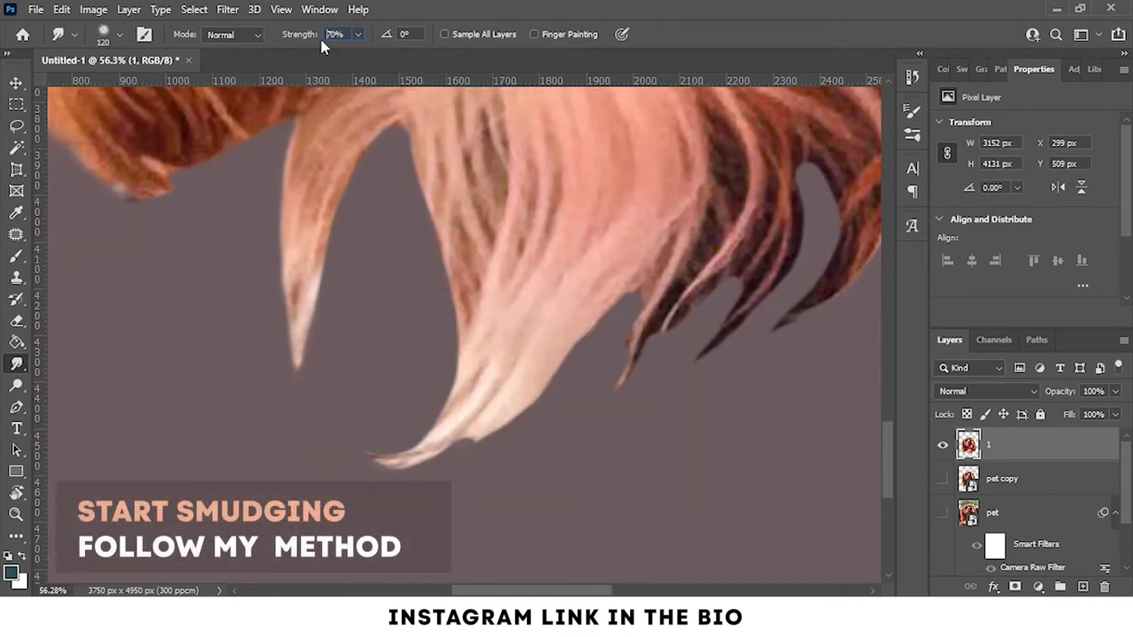
pyautogui.moveTo(369, 184)
pyautogui.mouseDown()
pyautogui.moveTo(303, 316)
pyautogui.moveTo(305, 398)
pyautogui.mouseUp()
# Blend the chest hair strands downward and pull the hair tip into a painted point
pyautogui.scroll(2, 337, 308)
pyautogui.moveTo(380, 248); pyautogui.dragTo(426, 465)
pyautogui.moveTo(409, 305); pyautogui.dragTo(427, 465)
pyautogui.moveTo(459, 255)
pyautogui.mouseDown()
pyautogui.moveTo(430, 467)
pyautogui.moveTo(486, 257)
pyautogui.mouseUp()
pyautogui.moveTo(457, 320); pyautogui.dragTo(376, 378)
pyautogui.moveTo(485, 258); pyautogui.dragTo(390, 389)
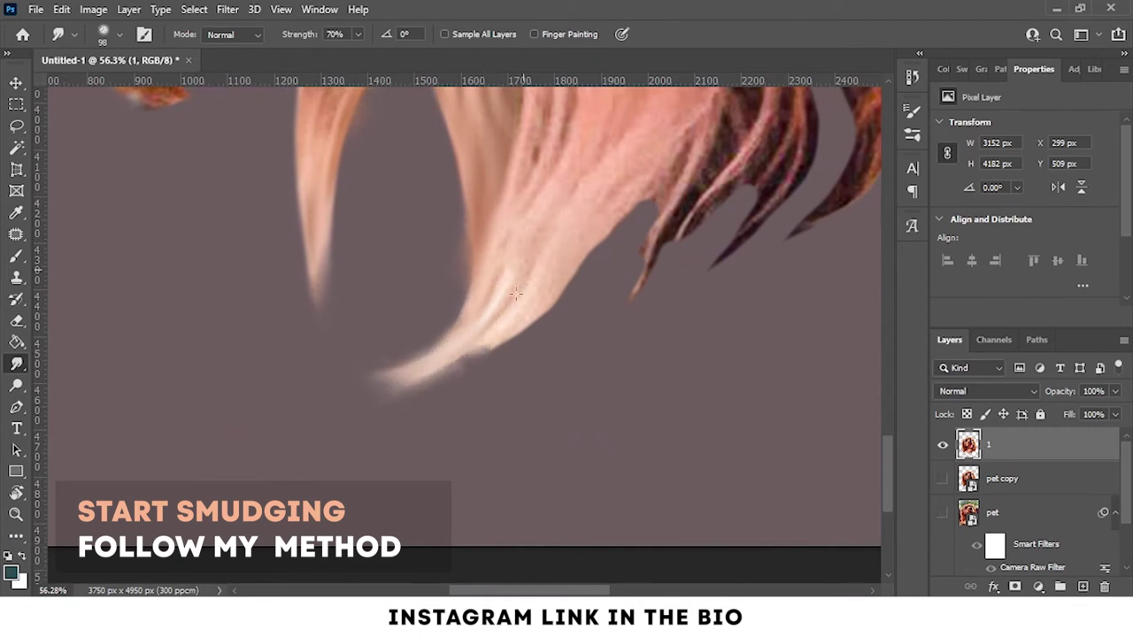
pyautogui.moveTo(493, 284); pyautogui.dragTo(418, 385)
pyautogui.moveTo(478, 340); pyautogui.dragTo(425, 458)
pyautogui.moveTo(567, 243); pyautogui.dragTo(452, 332)
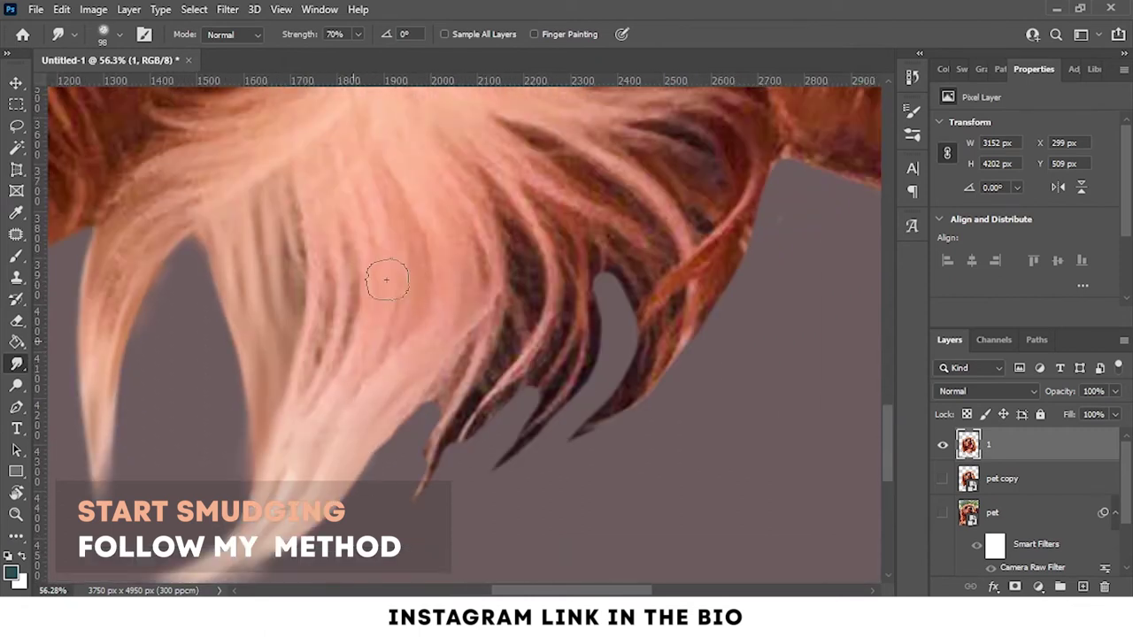
pyautogui.moveTo(501, 298); pyautogui.dragTo(430, 478)
# Smear the chest hair into soft streaks, dragging dark strands down-left and orange strands into the grey
pyautogui.moveTo(433, 383); pyautogui.dragTo(402, 433)
pyautogui.moveTo(416, 442)
pyautogui.mouseDown()
pyautogui.moveTo(397, 367)
pyautogui.moveTo(310, 449)
pyautogui.mouseUp()
pyautogui.moveTo(337, 133); pyautogui.dragTo(438, 407)
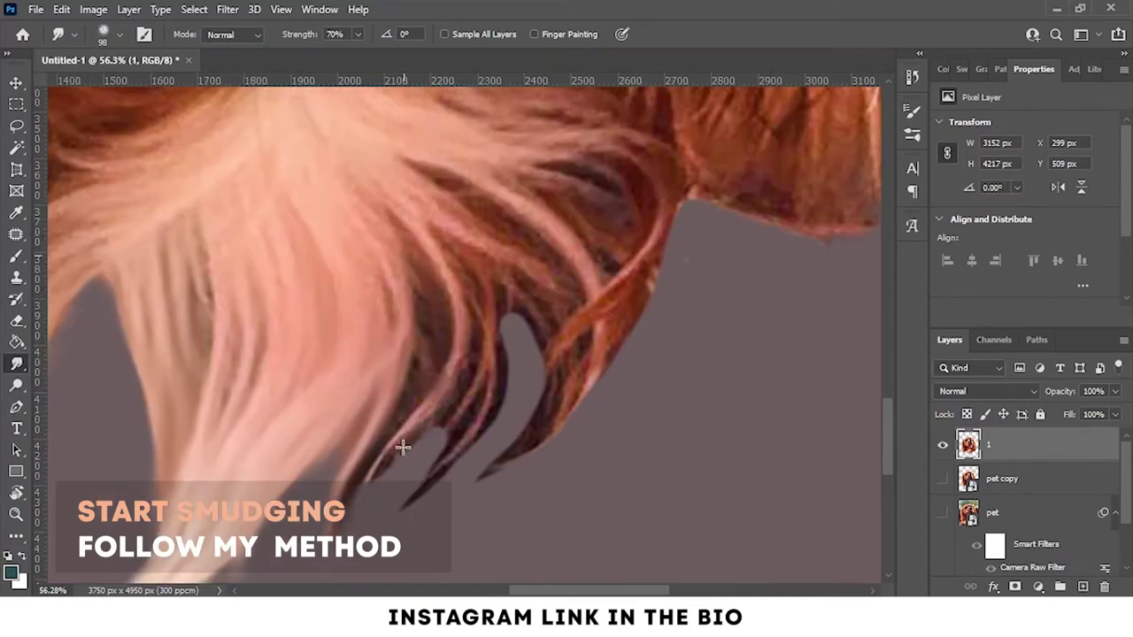
pyautogui.moveTo(408, 259); pyautogui.dragTo(363, 491)
pyautogui.moveTo(447, 306); pyautogui.dragTo(473, 413)
pyautogui.moveTo(478, 371); pyautogui.dragTo(416, 523)
pyautogui.moveTo(472, 430); pyautogui.dragTo(383, 517)
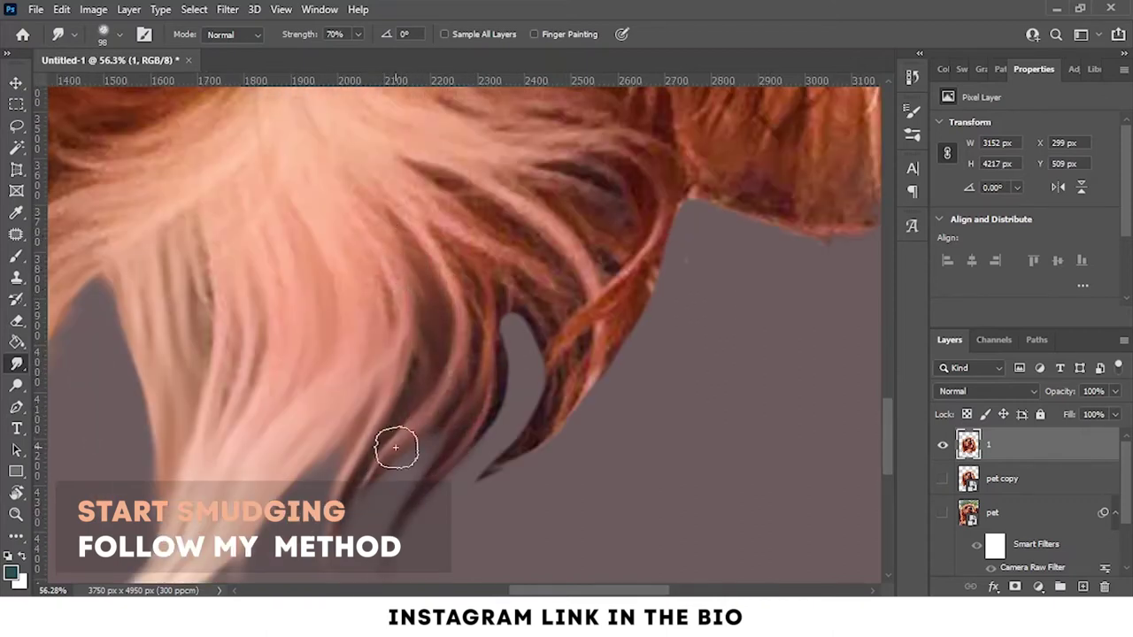
pyautogui.moveTo(440, 339)
pyautogui.mouseDown()
pyautogui.moveTo(472, 336)
pyautogui.moveTo(431, 286)
pyautogui.mouseUp()
pyautogui.hscroll(3, 431, 286)
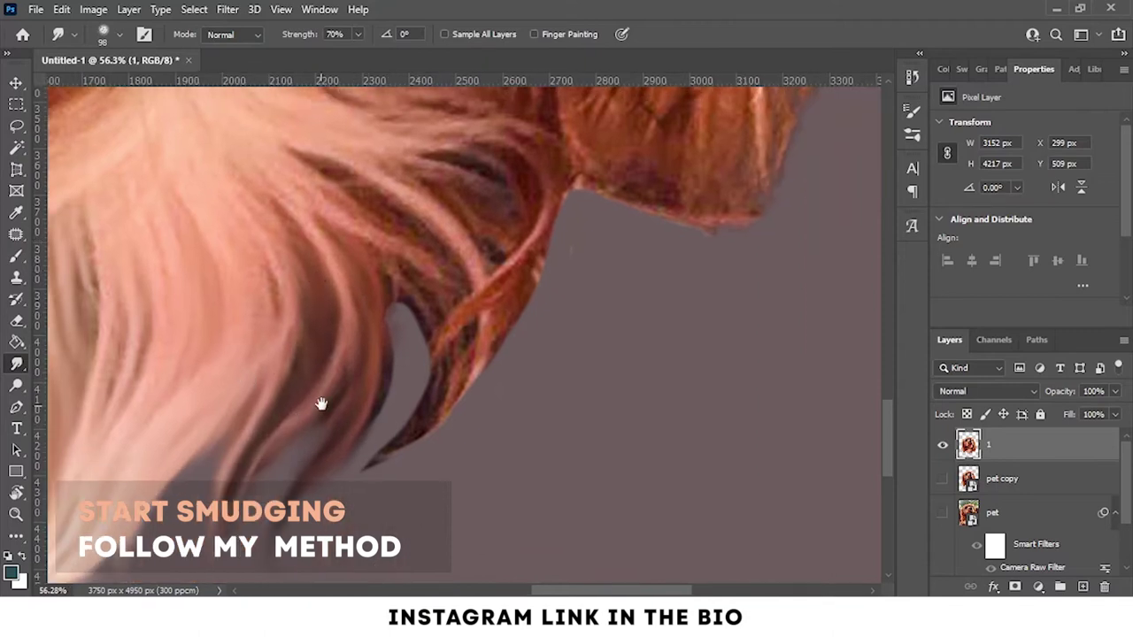
pyautogui.moveTo(443, 365)
pyautogui.mouseDown()
pyautogui.moveTo(358, 487)
pyautogui.moveTo(374, 539)
pyautogui.mouseUp()
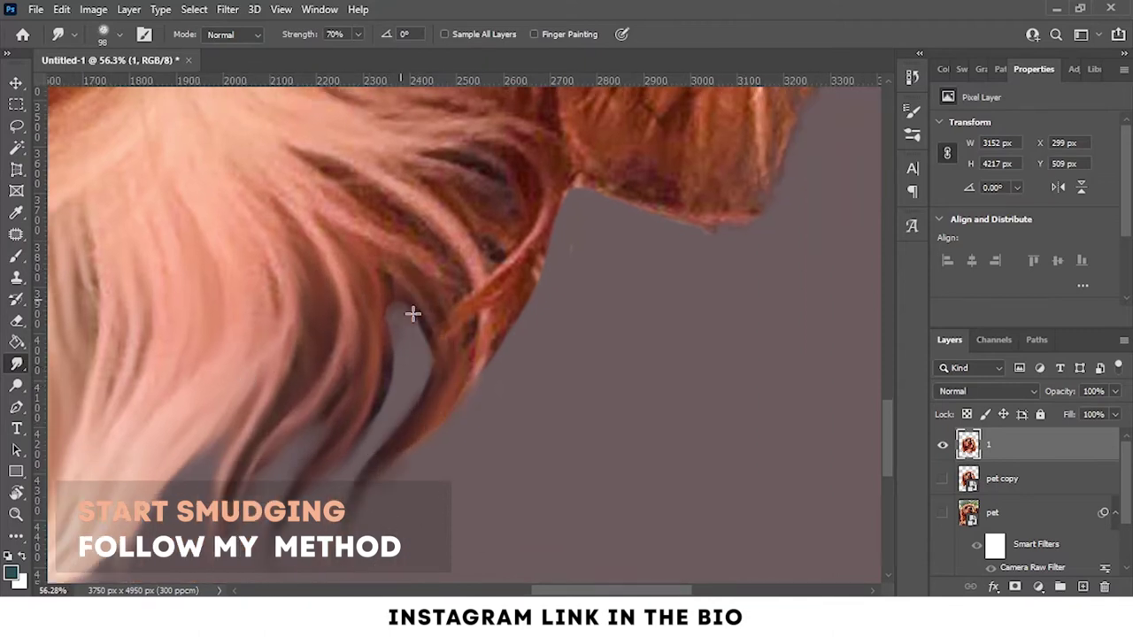
pyautogui.moveTo(371, 404)
pyautogui.mouseDown()
pyautogui.moveTo(380, 233)
pyautogui.moveTo(518, 210)
pyautogui.moveTo(462, 393)
pyautogui.moveTo(506, 309)
pyautogui.moveTo(547, 264)
pyautogui.mouseUp()
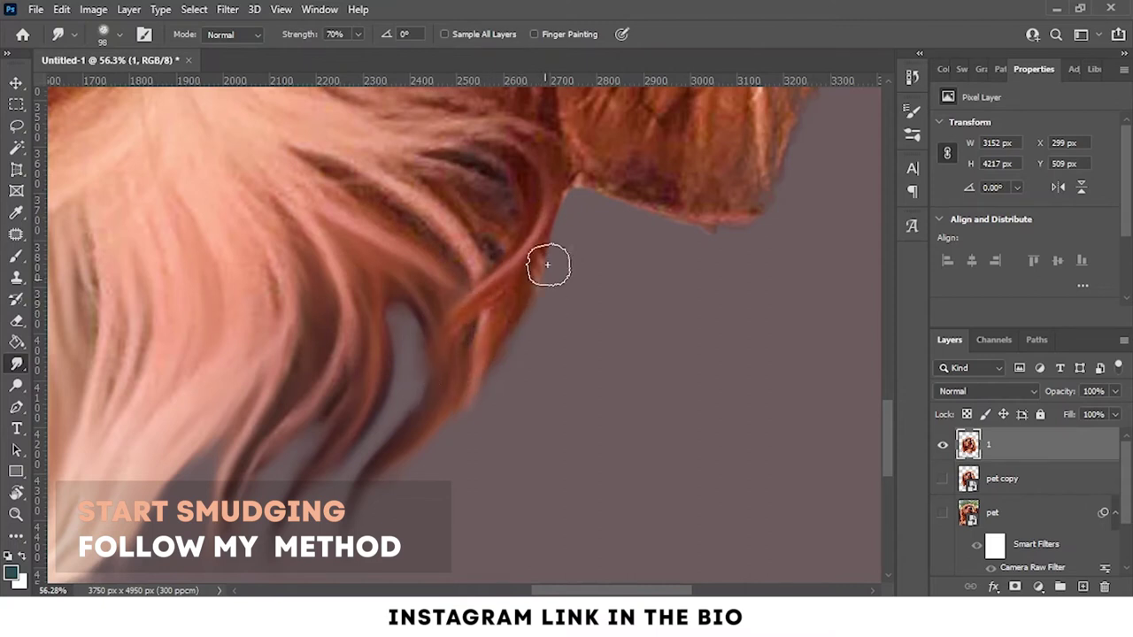
# Blend the dark strands toward the hair edge and soften the lower chest hair tips further
pyautogui.scroll(3, 469, 375)
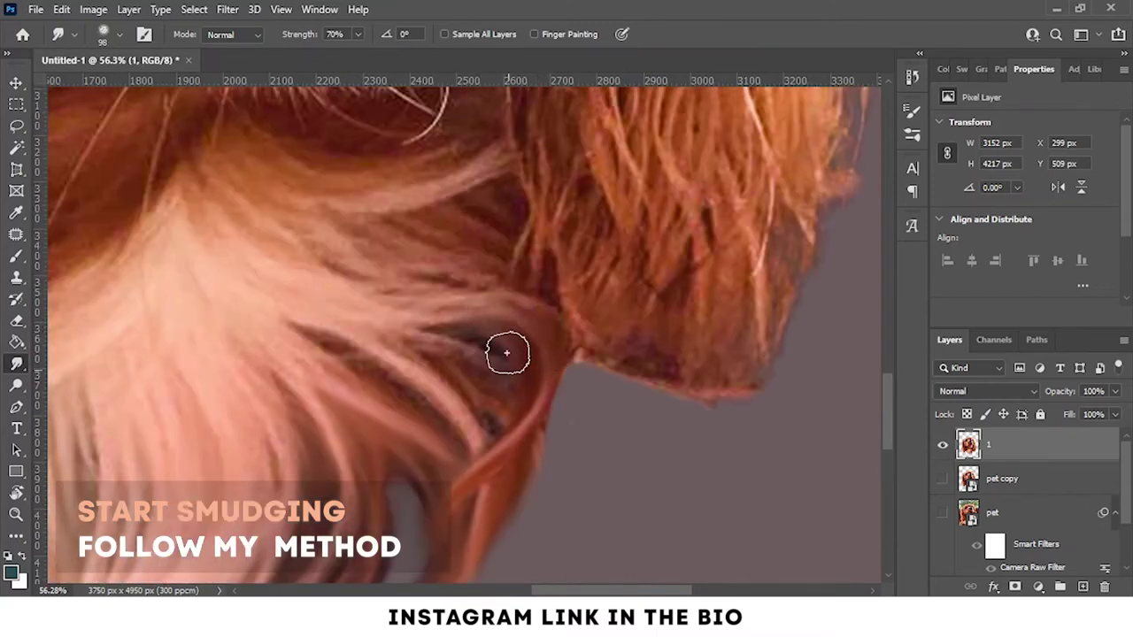
pyautogui.moveTo(440, 501)
pyautogui.mouseDown()
pyautogui.moveTo(514, 354)
pyautogui.moveTo(489, 425)
pyautogui.moveTo(417, 501)
pyautogui.mouseUp()
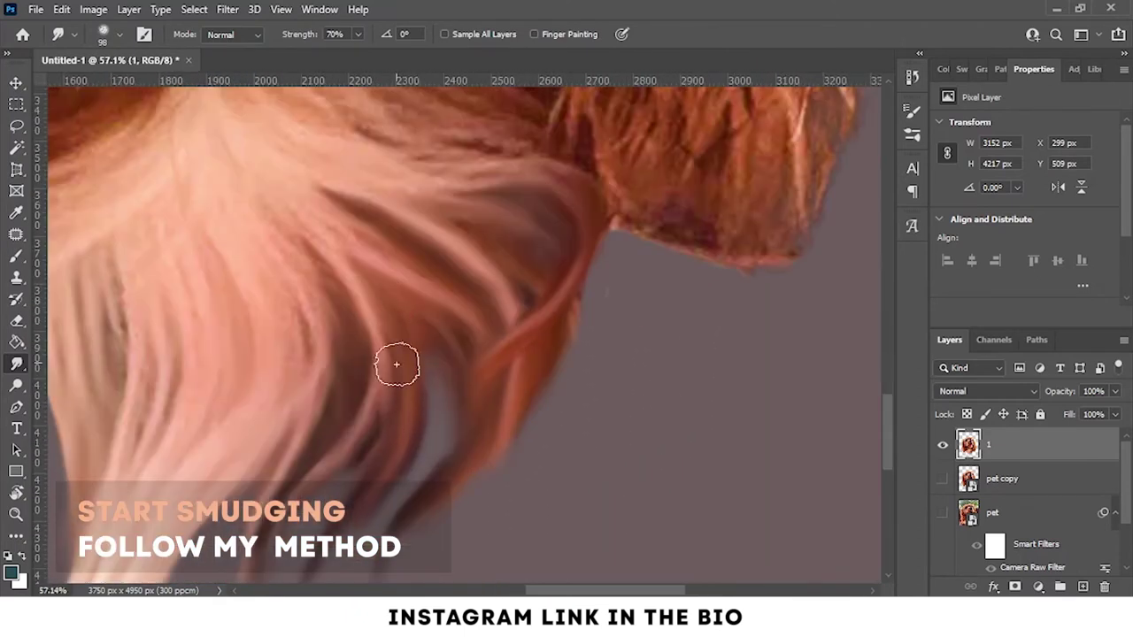
pyautogui.moveTo(397, 361); pyautogui.dragTo(416, 289)
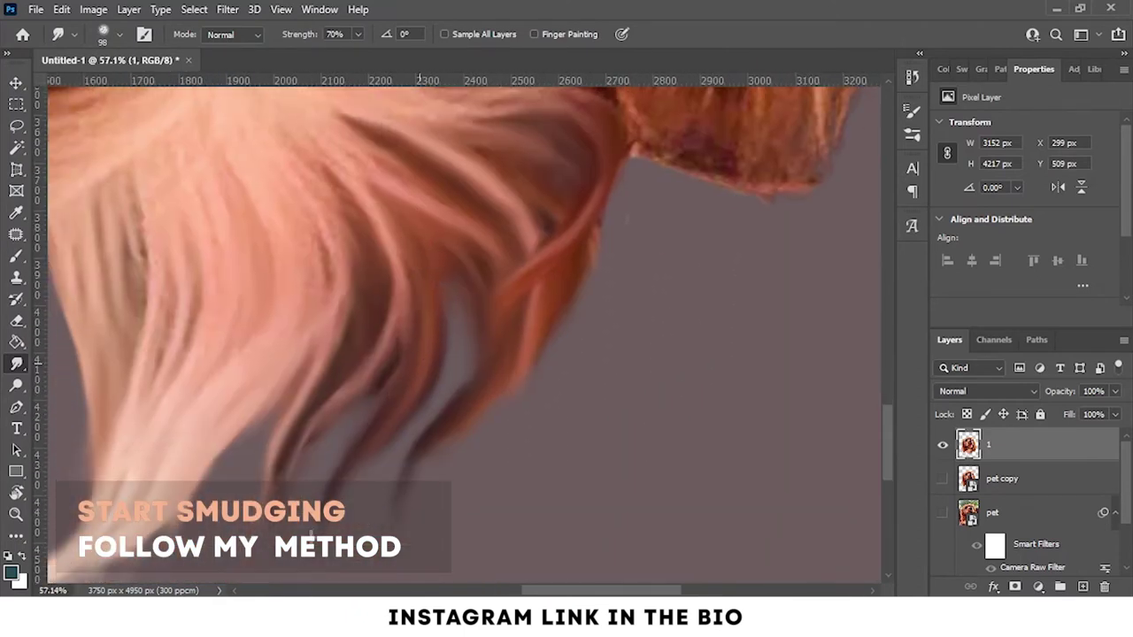
pyautogui.moveTo(333, 405); pyautogui.dragTo(337, 278)
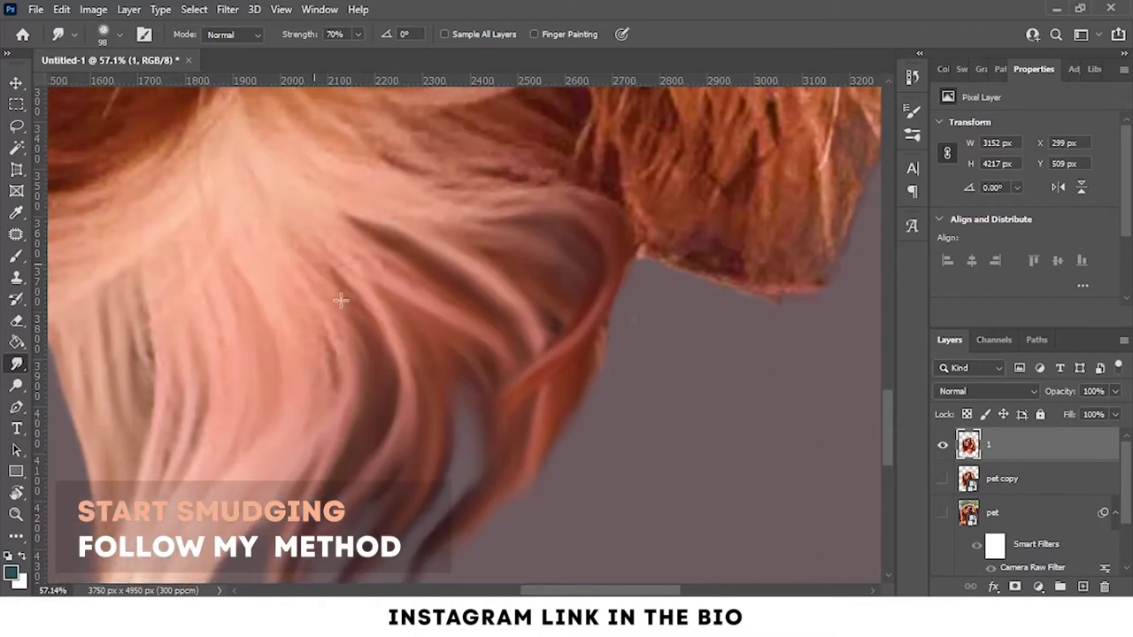
pyautogui.moveTo(336, 190); pyautogui.dragTo(343, 292)
pyautogui.moveTo(358, 440); pyautogui.dragTo(321, 469)
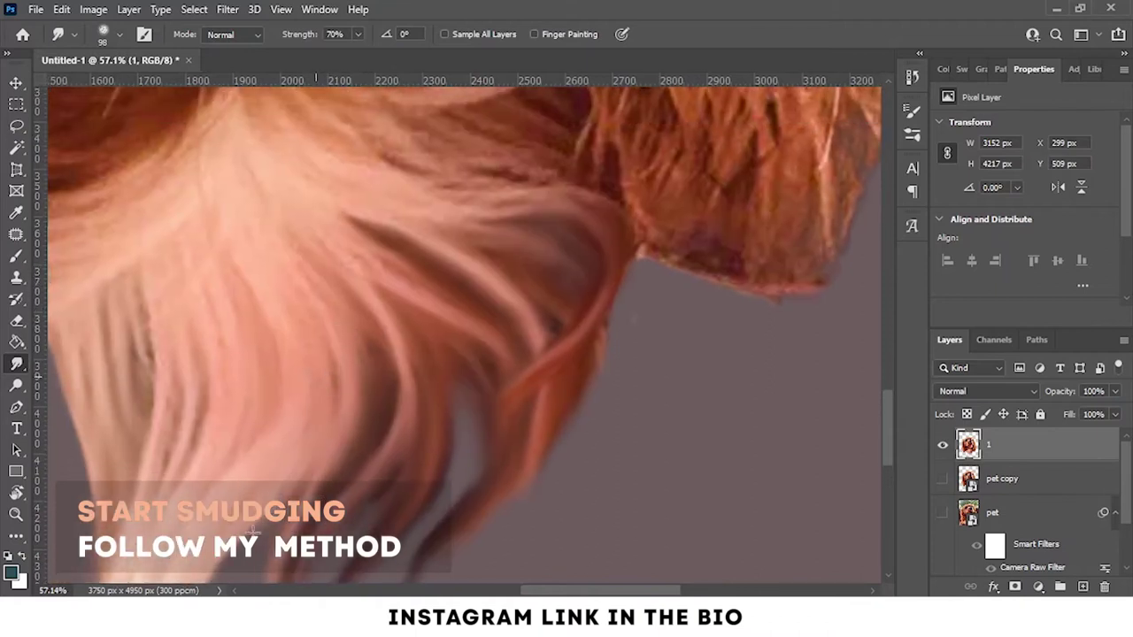
pyautogui.moveTo(285, 417); pyautogui.dragTo(387, 297)
pyautogui.moveTo(306, 441); pyautogui.dragTo(394, 345)
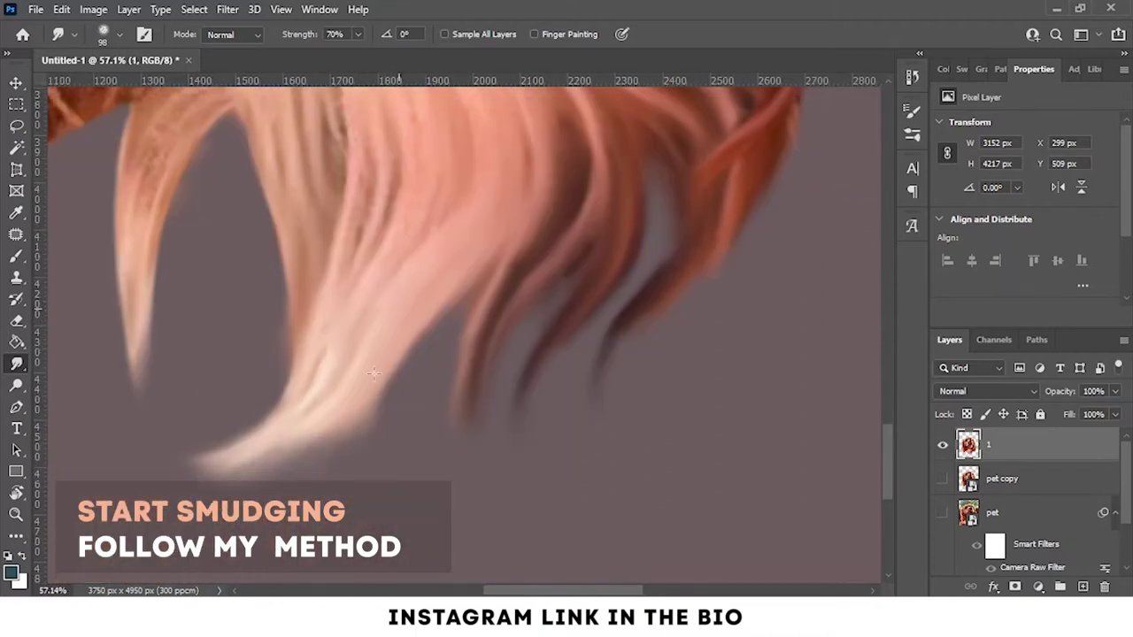
pyautogui.moveTo(315, 377)
pyautogui.mouseDown()
pyautogui.moveTo(318, 447)
pyautogui.moveTo(265, 522)
pyautogui.mouseUp()
pyautogui.moveTo(345, 469)
pyautogui.mouseDown()
pyautogui.moveTo(404, 412)
pyautogui.moveTo(383, 498)
pyautogui.mouseUp()
pyautogui.moveTo(414, 409); pyautogui.dragTo(380, 490)
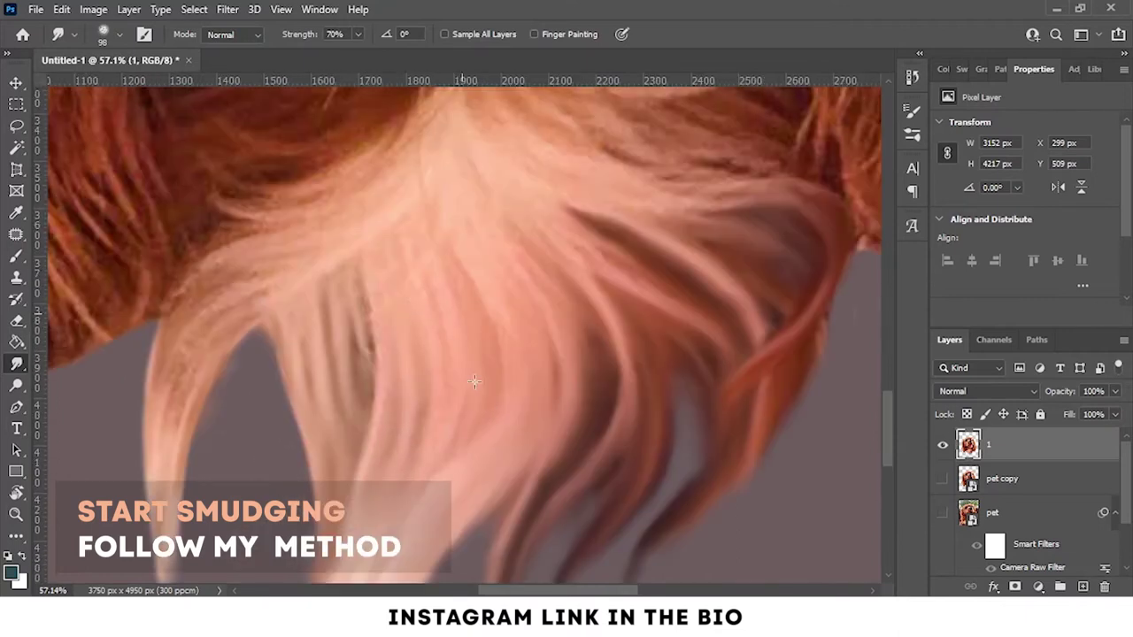
# Soften the side and lower edges of the chin hair
pyautogui.scroll(-5, 454, 374)
pyautogui.scroll(5, 498, 385)
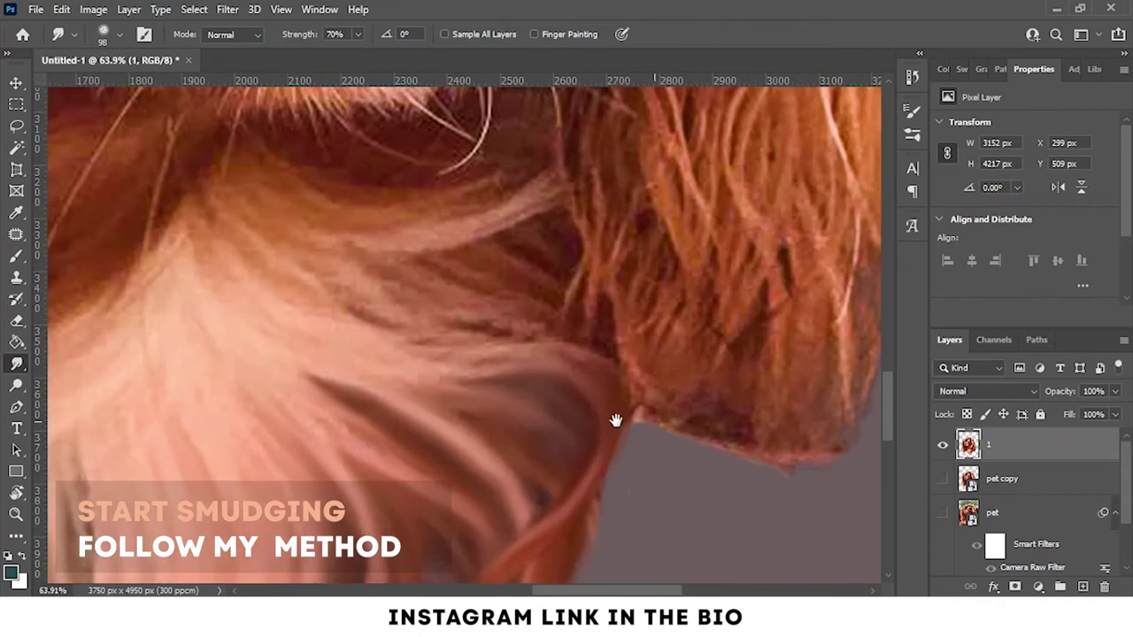
pyautogui.moveTo(598, 305)
pyautogui.mouseDown()
pyautogui.moveTo(566, 358)
pyautogui.moveTo(681, 393)
pyautogui.mouseUp()
pyautogui.scroll(3, 682, 425)
pyautogui.moveTo(673, 531)
pyautogui.mouseDown()
pyautogui.moveTo(583, 562)
pyautogui.moveTo(510, 543)
pyautogui.mouseUp()
pyautogui.scroll(-2, 510, 543)
pyautogui.scroll(-2, 504, 454)
pyautogui.scroll(-2, 455, 463)
pyautogui.scroll(1, 357, 445)
pyautogui.scroll(1, 526, 358)
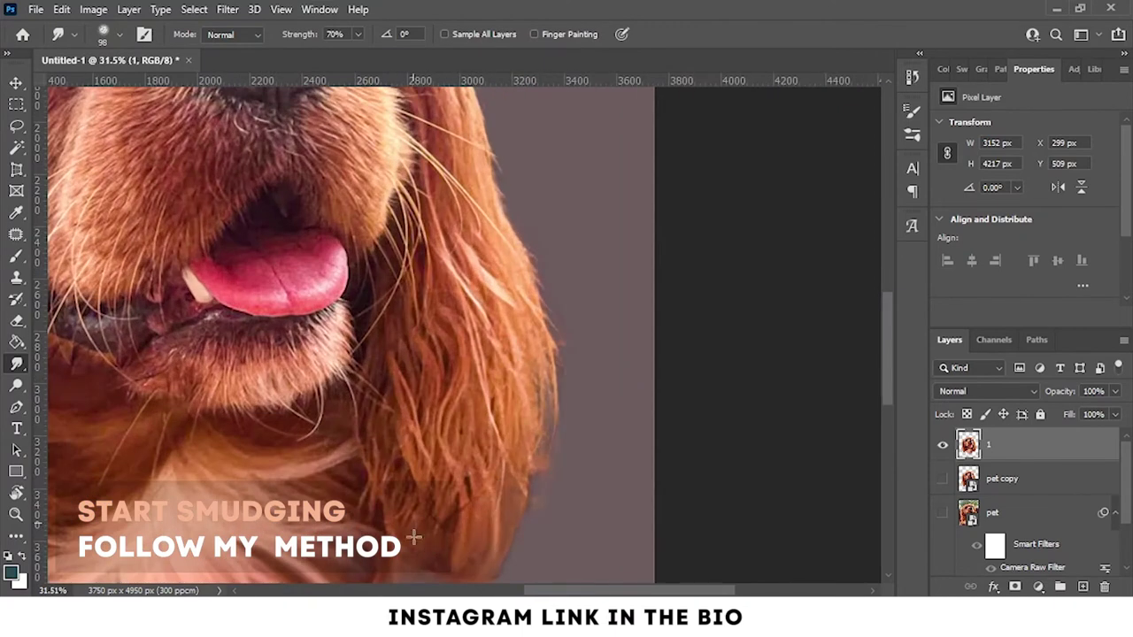
pyautogui.scroll(-3, 497, 564)
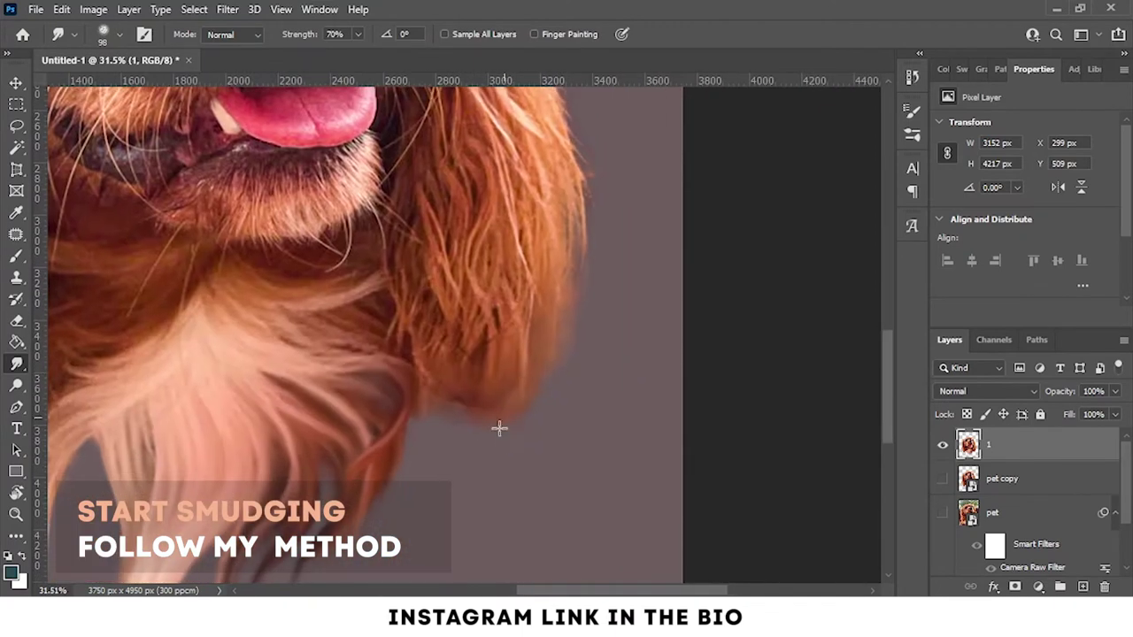
pyautogui.scroll(2, 418, 354)
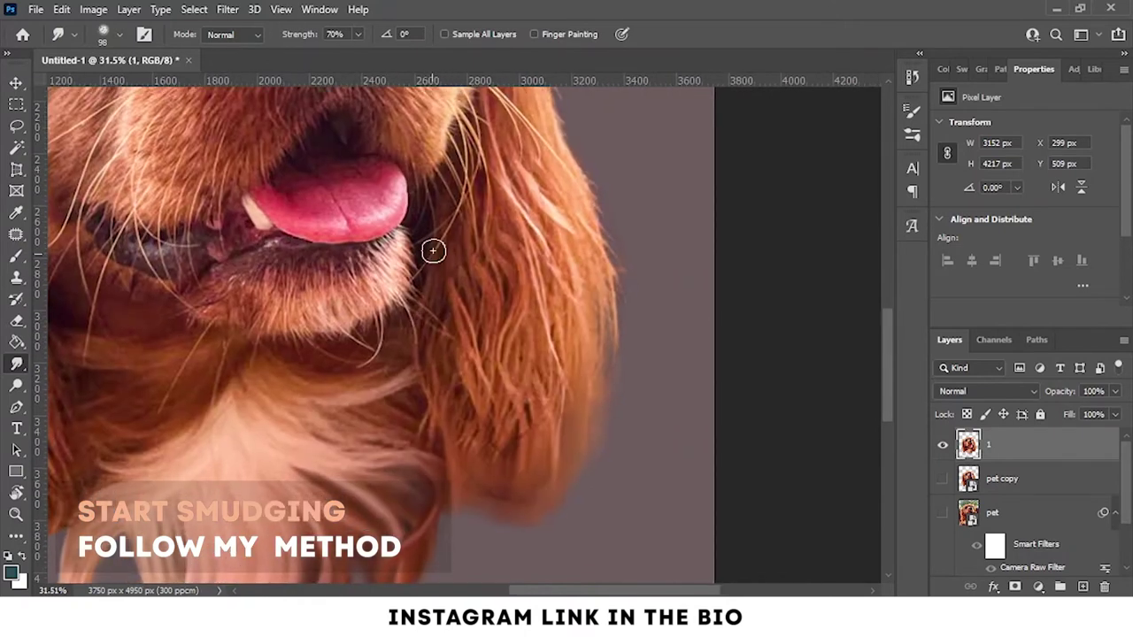
# Smudge the fur along the ear and right of the muzzle into wispy strands
pyautogui.moveTo(461, 415); pyautogui.dragTo(470, 396)
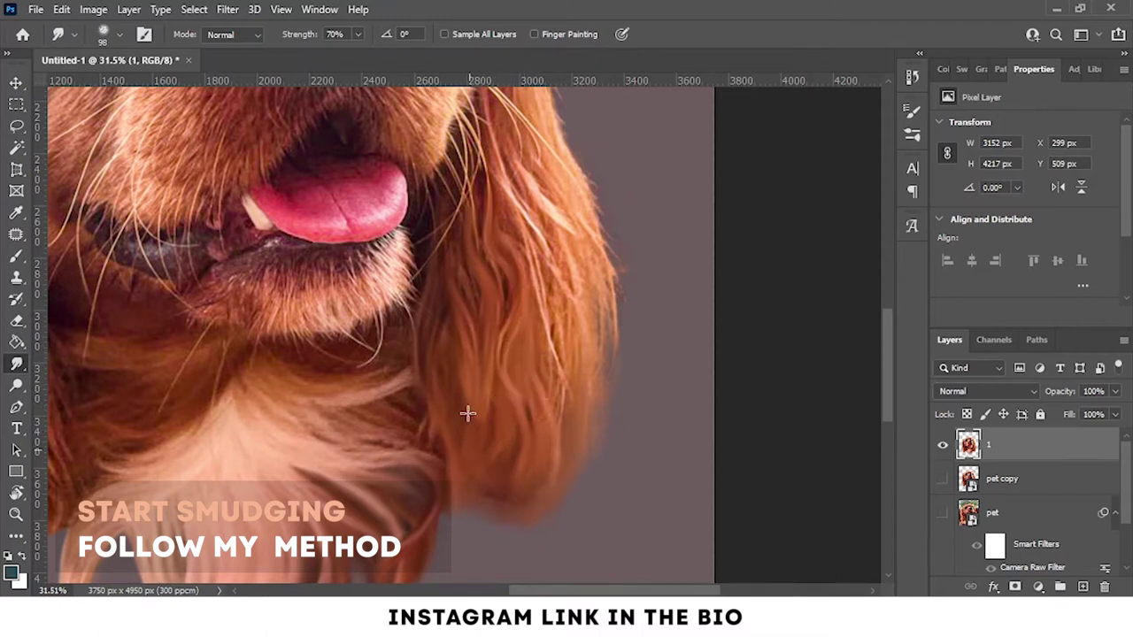
pyautogui.moveTo(441, 215); pyautogui.dragTo(463, 286)
pyautogui.moveTo(479, 207)
pyautogui.mouseDown()
pyautogui.moveTo(505, 301)
pyautogui.moveTo(506, 464)
pyautogui.mouseUp()
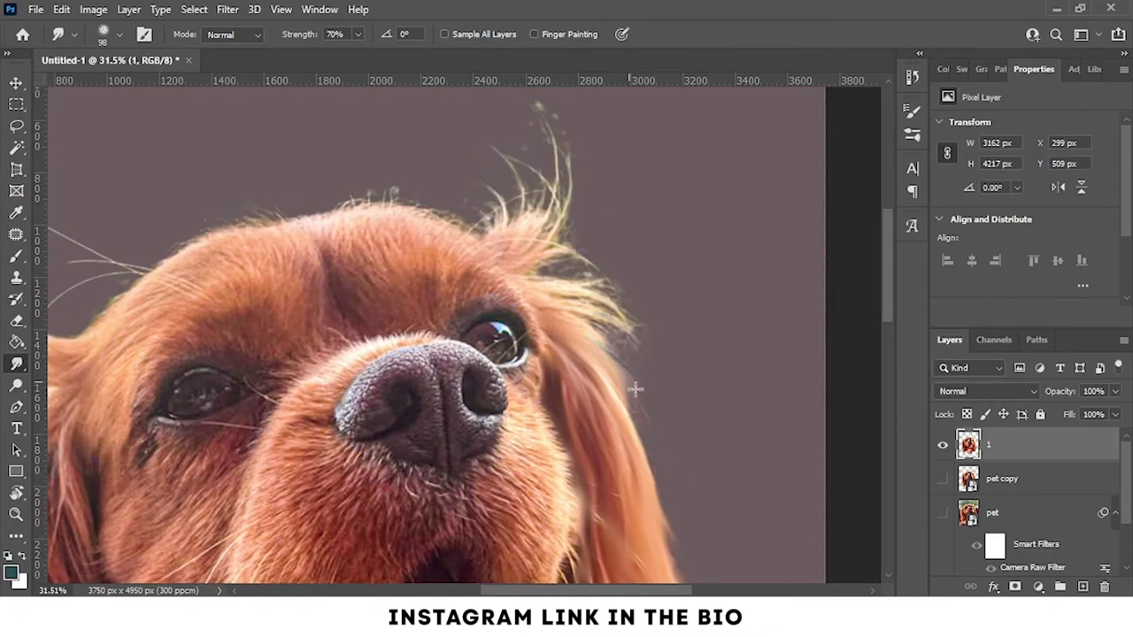
pyautogui.moveTo(624, 310); pyautogui.dragTo(519, 281)
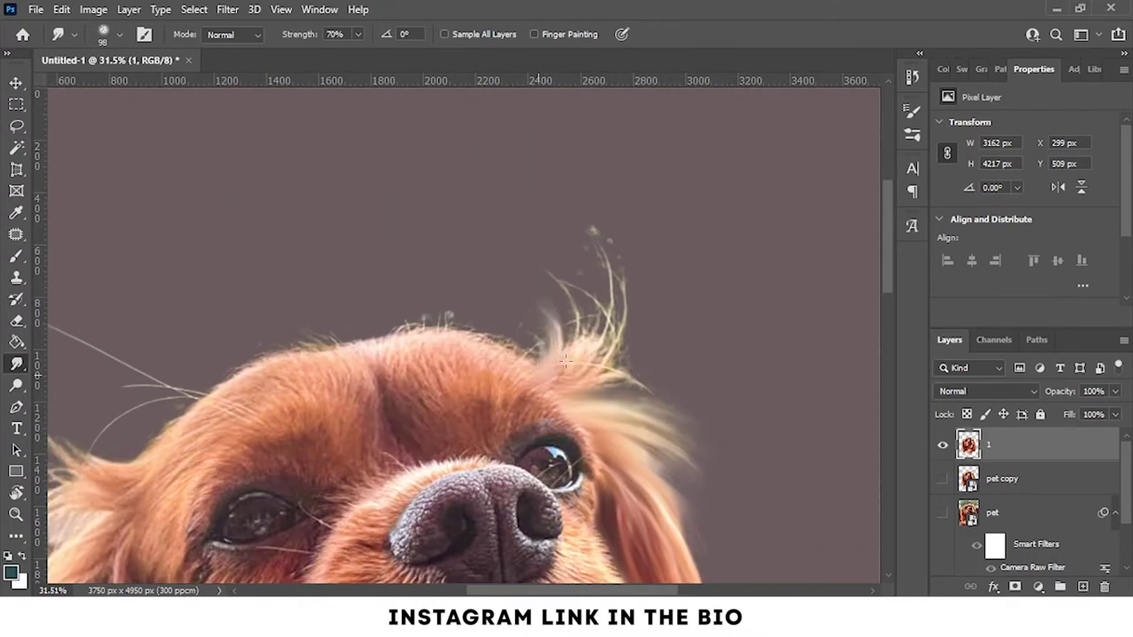
pyautogui.moveTo(563, 361); pyautogui.dragTo(651, 333)
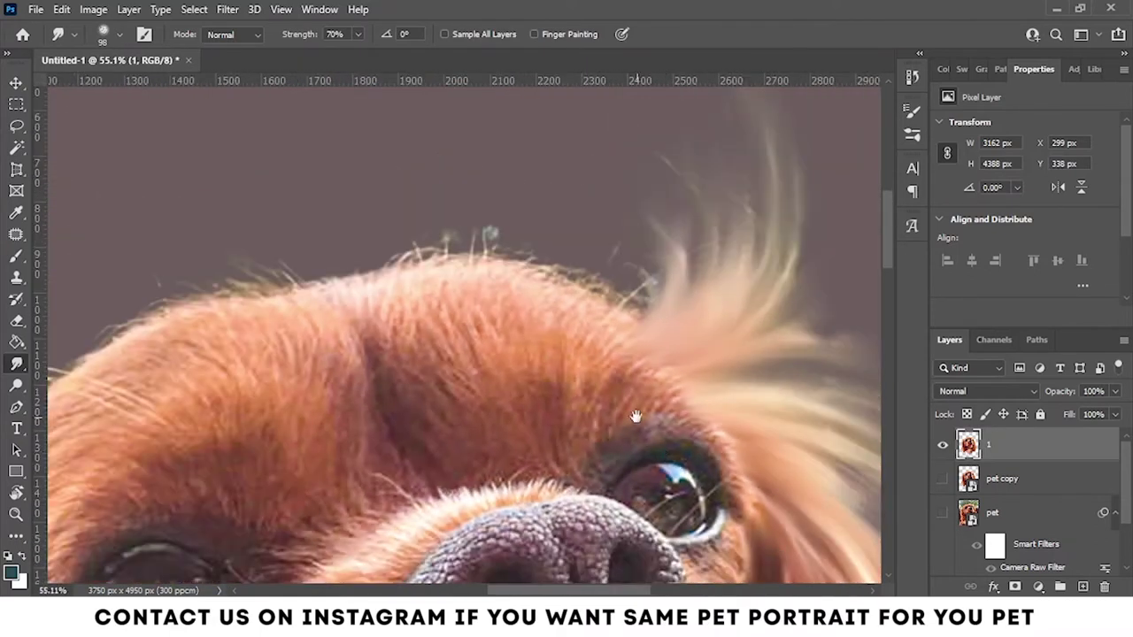
# Zoom in on the eye with a smaller brush and smudge its lower reflection streaks
pyautogui.scroll(5, 632, 404)
pyautogui.moveTo(632, 403); pyautogui.dragTo(601, 271)
pyautogui.press('[')
pyautogui.press('[')
pyautogui.press('[')
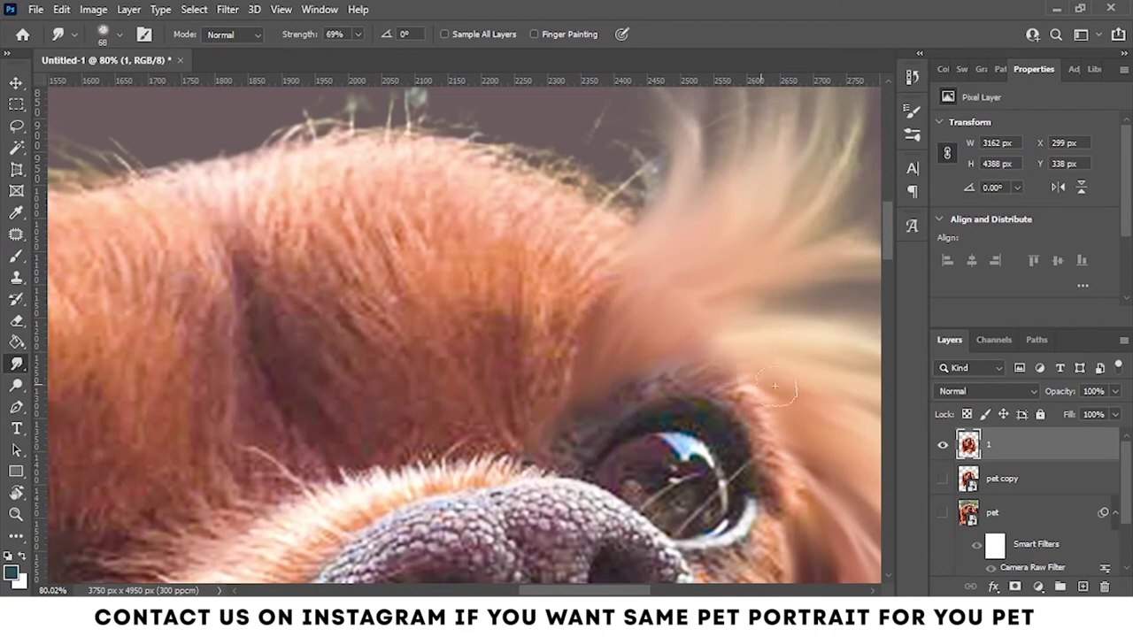
pyautogui.moveTo(726, 370); pyautogui.dragTo(571, 339)
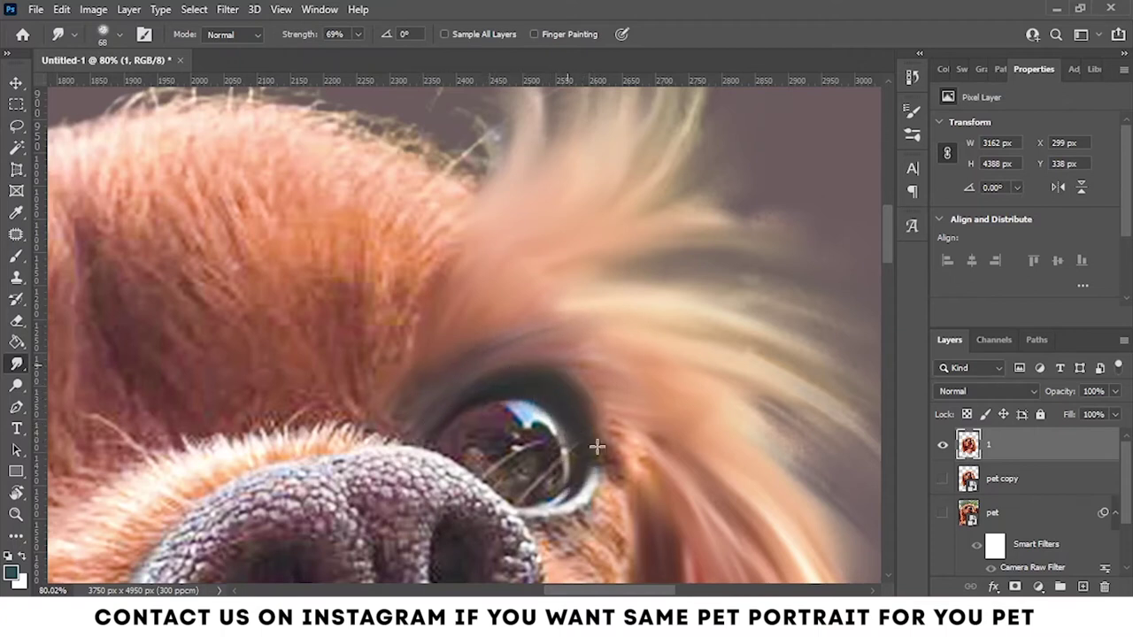
pyautogui.scroll(2, 593, 409)
pyautogui.scroll(2, 579, 354)
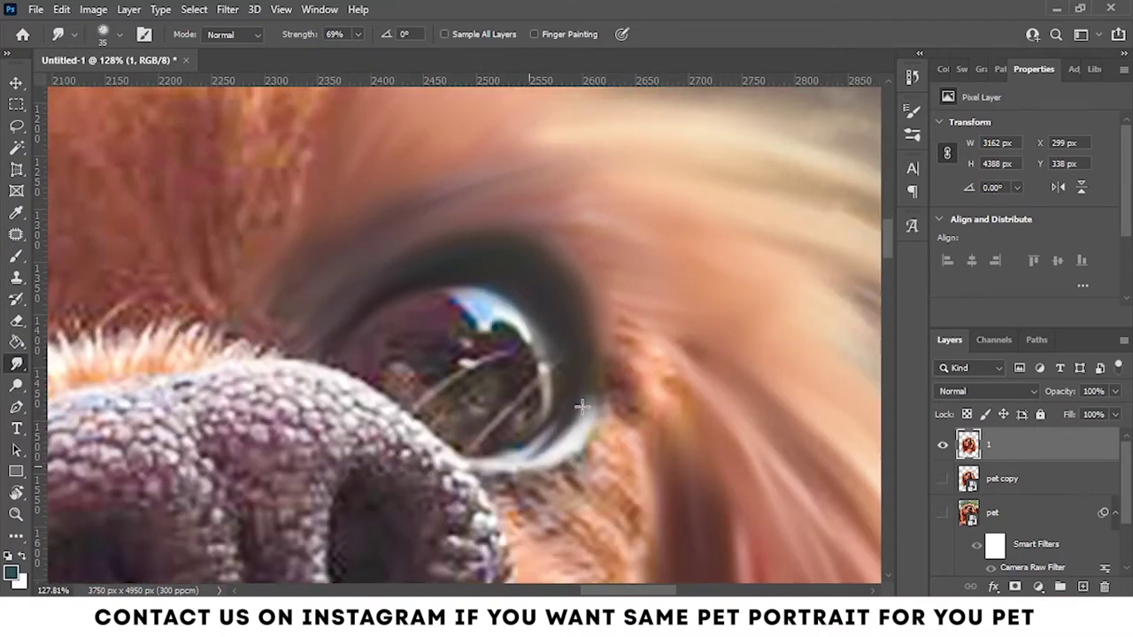
pyautogui.moveTo(398, 342)
pyautogui.mouseDown()
pyautogui.moveTo(534, 389)
pyautogui.moveTo(505, 336)
pyautogui.moveTo(460, 354)
pyautogui.moveTo(485, 381)
pyautogui.mouseUp()
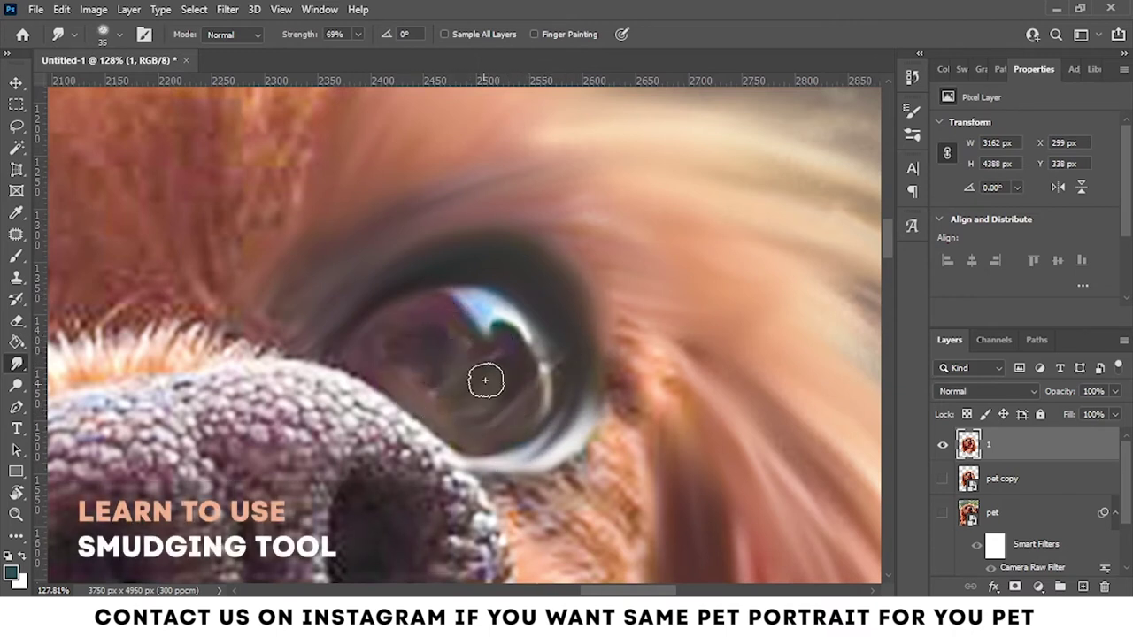
# Add a new layer named 'eye' and reset the colours to black and white
pyautogui.hotkey('ctrl', 'shift', 'alt', 'n')
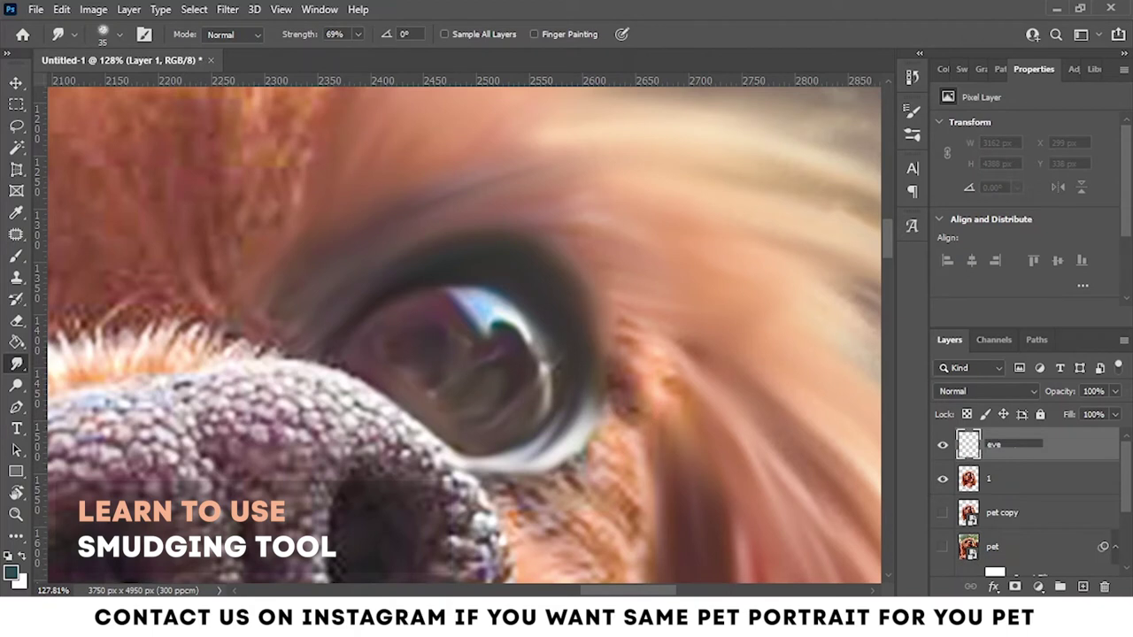
pyautogui.press('Return')
pyautogui.press('d')
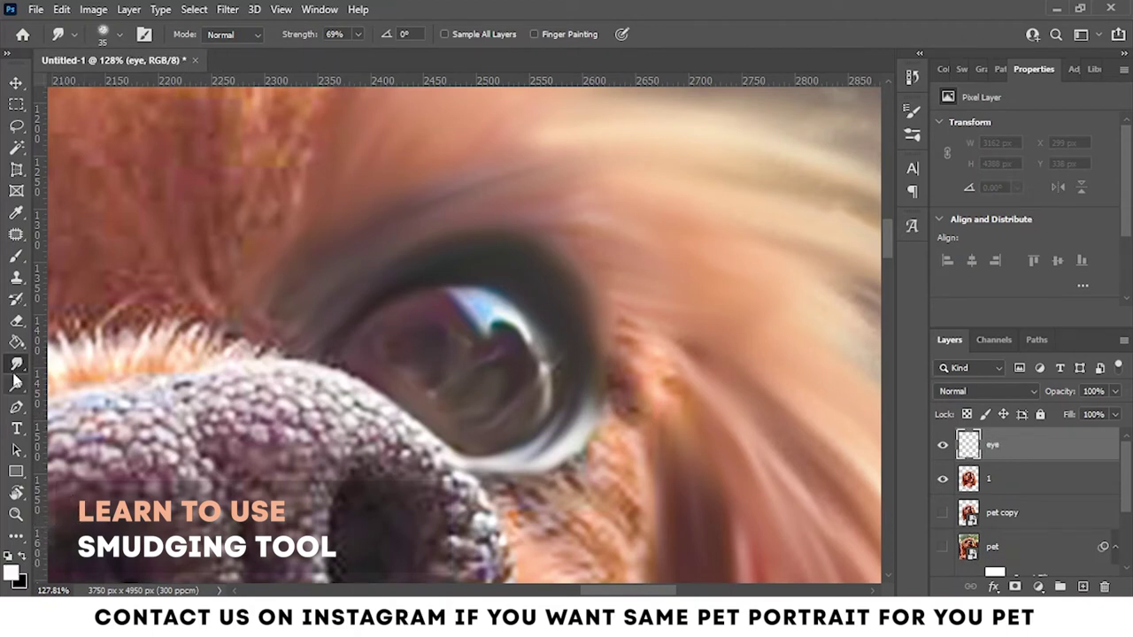
# Paint the whole pupil solid black with the Brush tool
pyautogui.press('b')
pyautogui.click(412, 363)
pyautogui.press('x')
pyautogui.click(413, 364)
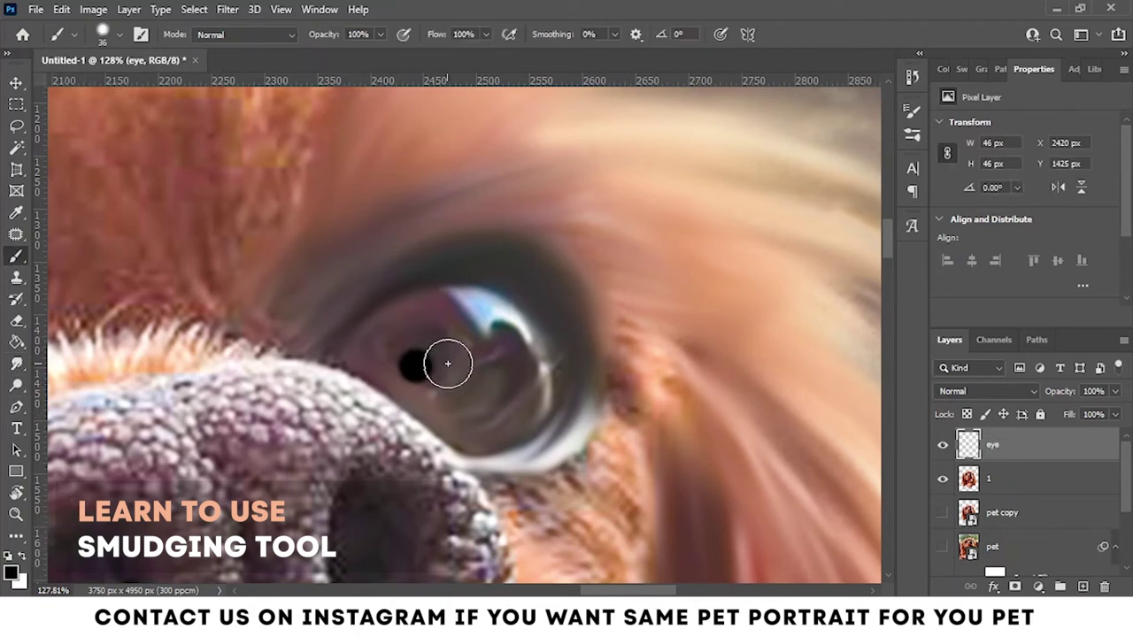
pyautogui.click(392, 324)
pyautogui.click(442, 398)
pyautogui.click(482, 372)
pyautogui.click(509, 341)
pyautogui.click(425, 305)
pyautogui.click(370, 370)
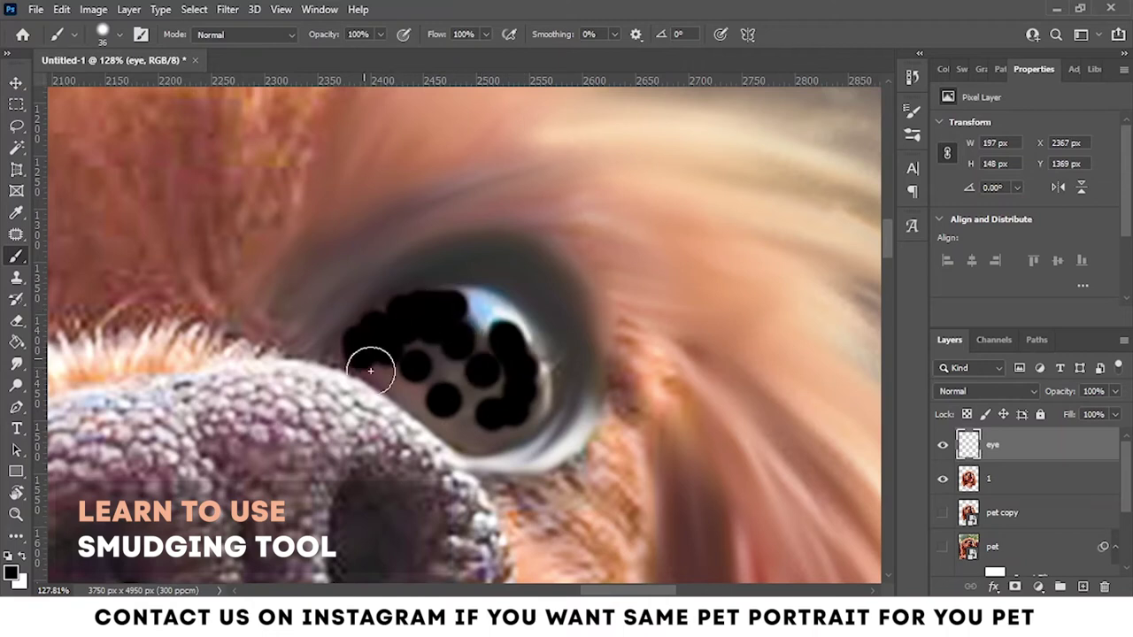
pyautogui.click(483, 430)
pyautogui.click(412, 384)
pyautogui.click(478, 425)
pyautogui.click(513, 417)
pyautogui.click(473, 389)
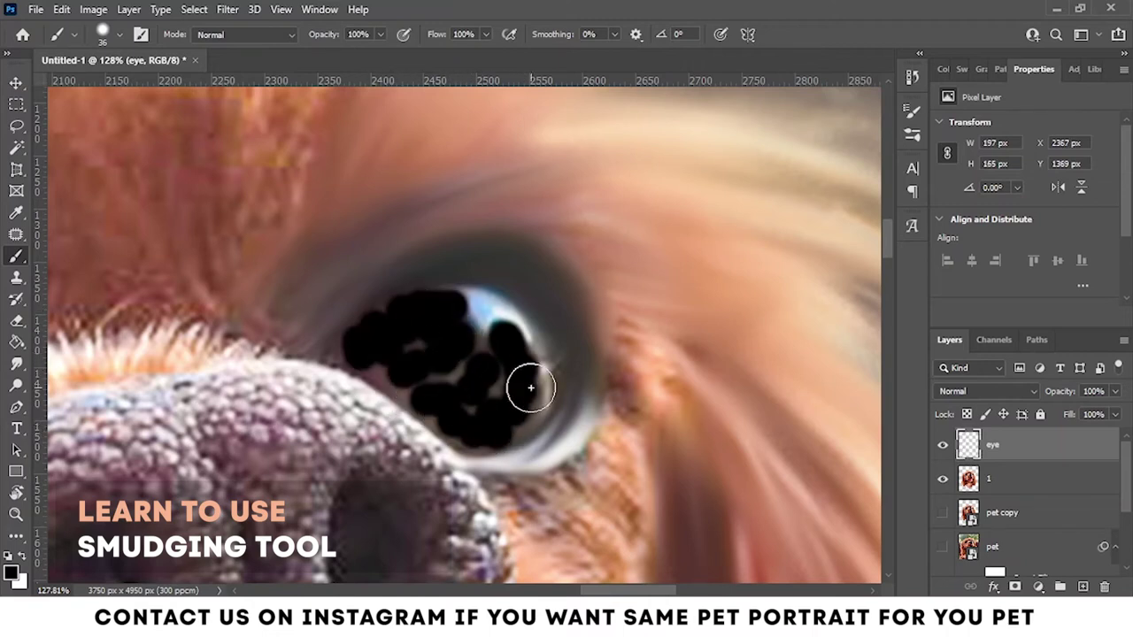
# Smudge the black pupil's edges smooth and remove the grey streaks
pyautogui.press('r')
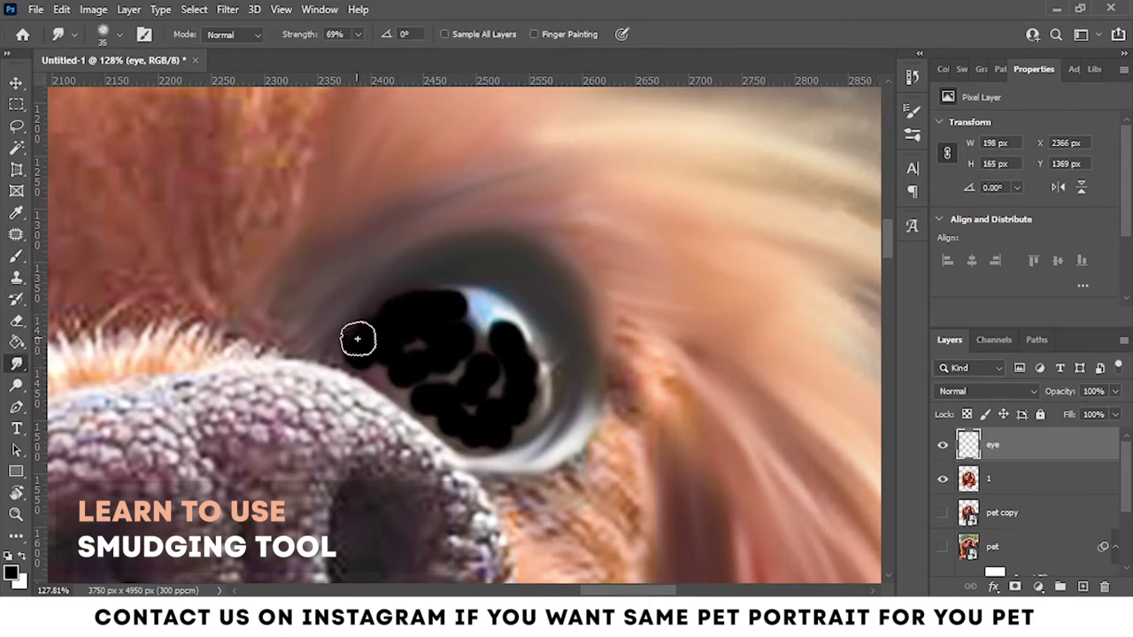
pyautogui.moveTo(379, 346)
pyautogui.mouseDown()
pyautogui.moveTo(436, 292)
pyautogui.moveTo(484, 353)
pyautogui.moveTo(520, 343)
pyautogui.mouseUp()
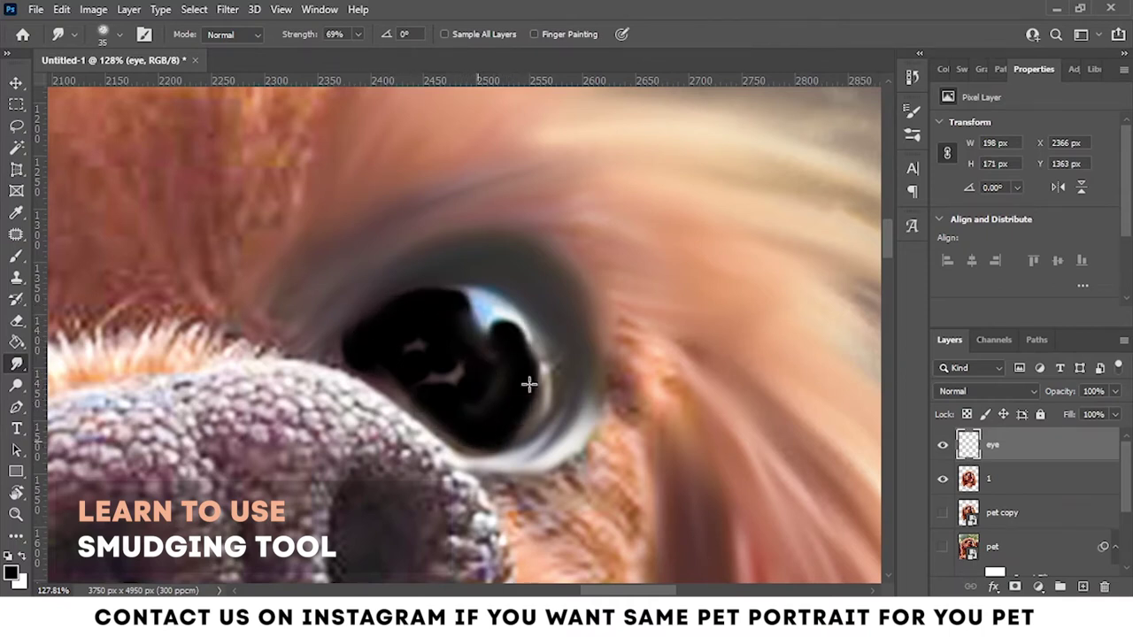
pyautogui.moveTo(440, 384); pyautogui.dragTo(427, 336)
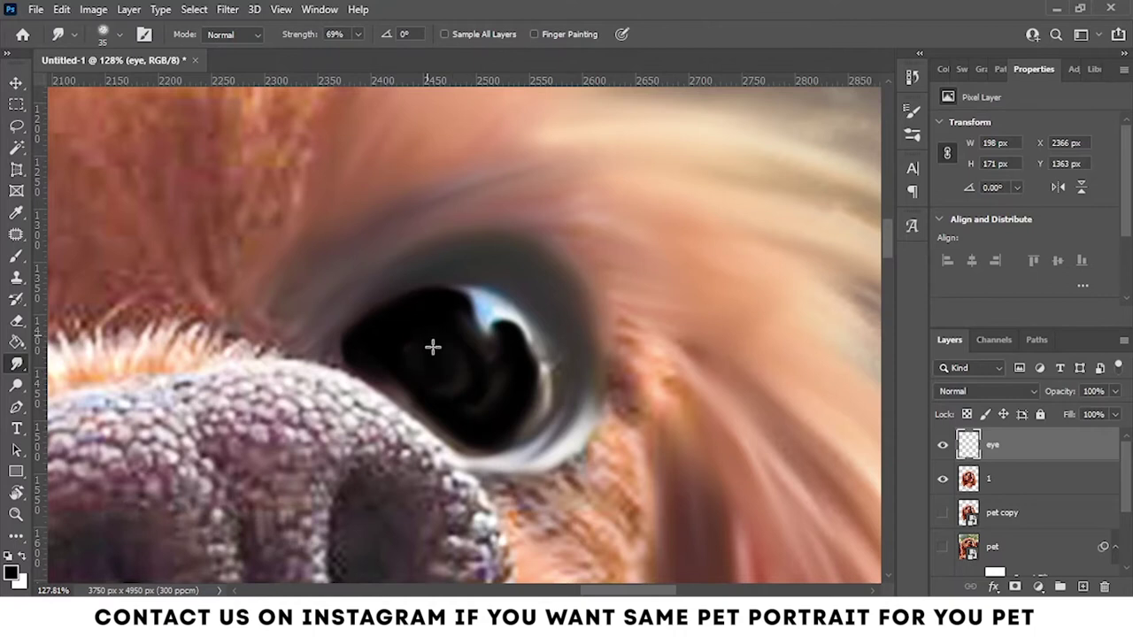
pyautogui.scroll(-5, 442, 346)
pyautogui.scroll(6, 455, 361)
pyautogui.scroll(-1, 424, 398)
pyautogui.moveTo(369, 425)
pyautogui.mouseDown()
pyautogui.moveTo(251, 301)
pyautogui.moveTo(404, 314)
pyautogui.moveTo(399, 265)
pyautogui.moveTo(476, 317)
pyautogui.moveTo(404, 260)
pyautogui.moveTo(406, 301)
pyautogui.mouseUp()
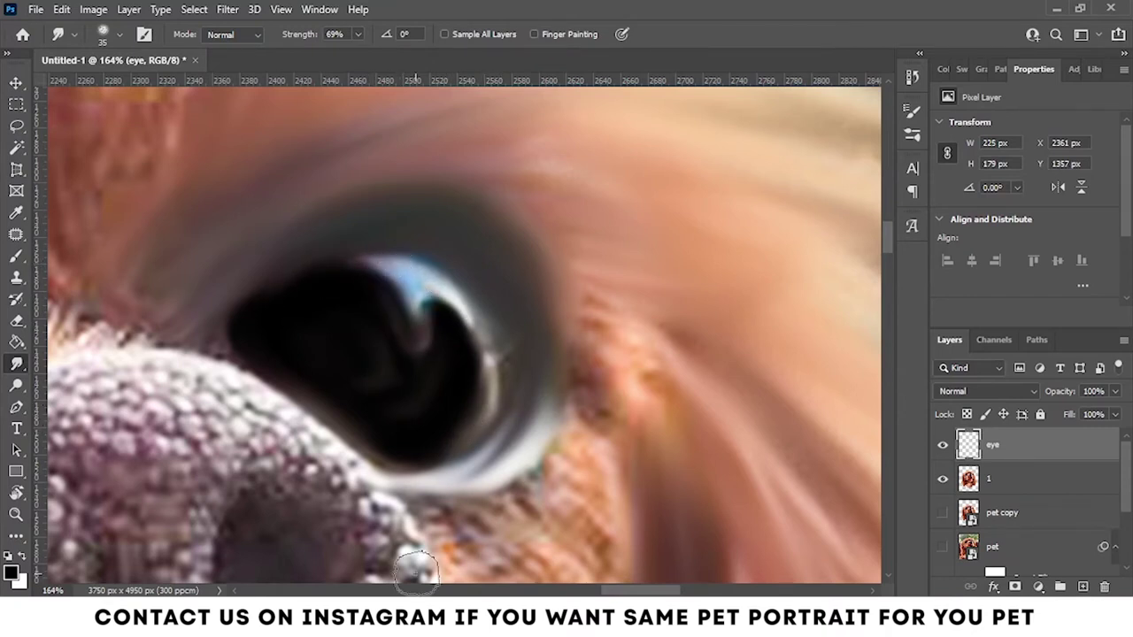
pyautogui.press('[')
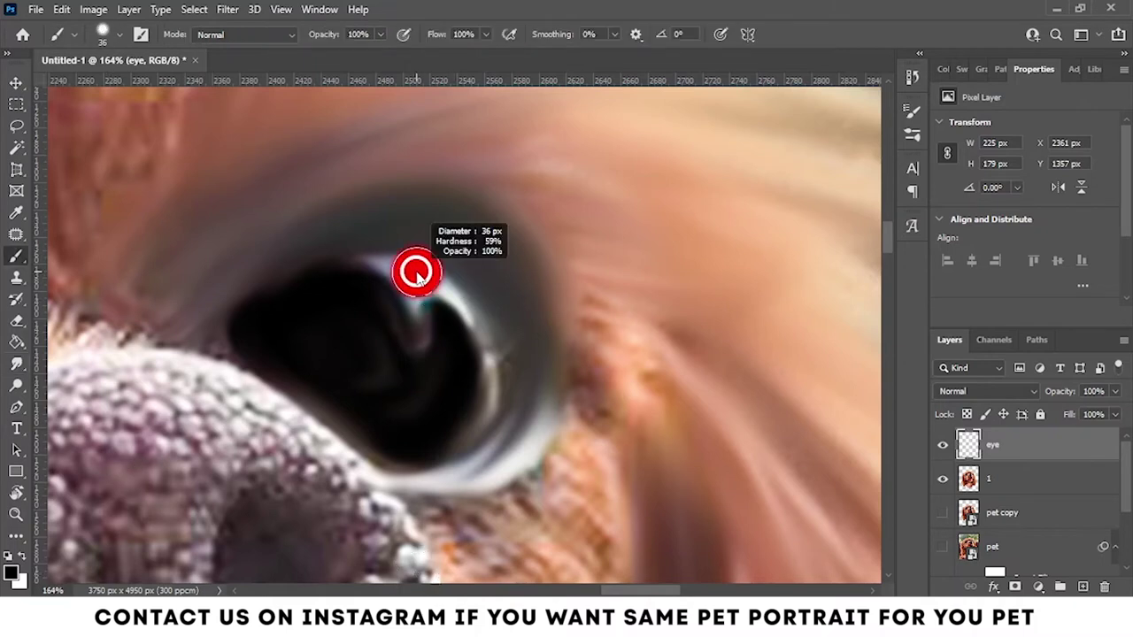
# Paint a white highlight arc over the pupil and smudge its edges smooth
pyautogui.press('b')
pyautogui.moveTo(363, 261)
pyautogui.mouseDown()
pyautogui.moveTo(482, 332)
pyautogui.moveTo(482, 432)
pyautogui.mouseUp()
pyautogui.press('r')
pyautogui.moveTo(414, 303); pyautogui.dragTo(415, 329)
pyautogui.moveTo(382, 261)
pyautogui.mouseDown()
pyautogui.moveTo(487, 337)
pyautogui.moveTo(302, 273)
pyautogui.mouseUp()
pyautogui.moveTo(475, 309); pyautogui.dragTo(482, 434)
pyautogui.moveTo(491, 345); pyautogui.dragTo(478, 425)
pyautogui.moveTo(478, 309); pyautogui.dragTo(495, 416)
# Pull the white highlight down and blend it into the pupil
pyautogui.scroll(-5, 476, 358)
pyautogui.scroll(-3, 476, 359)
pyautogui.scroll(3, 476, 359)
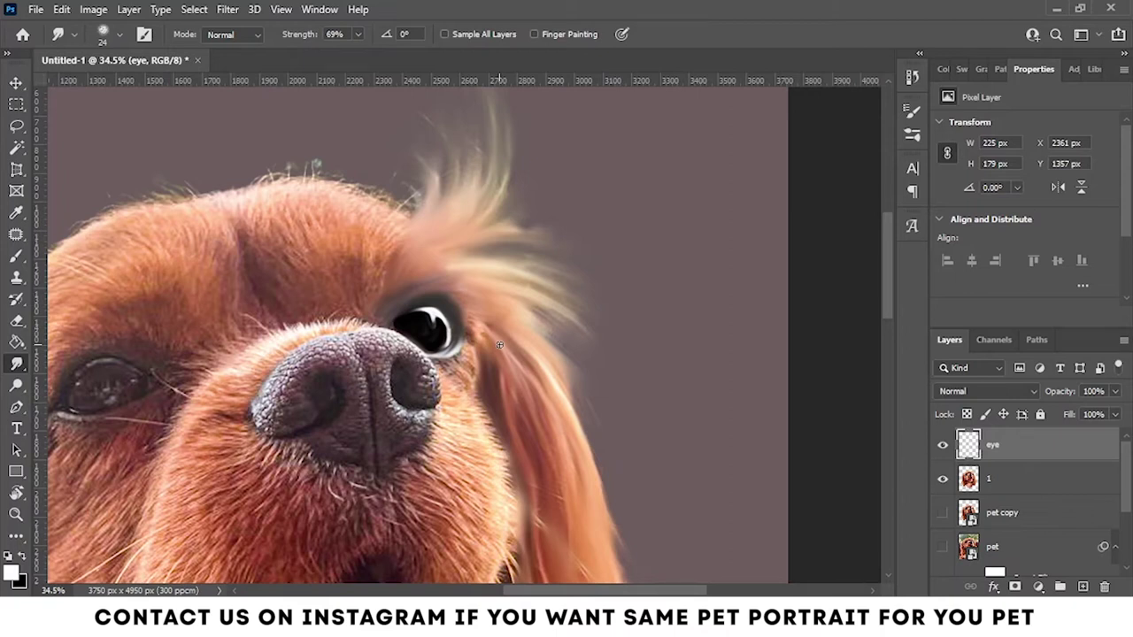
pyautogui.scroll(-3, 425, 289)
pyautogui.scroll(4, 696, 221)
pyautogui.scroll(5, 713, 224)
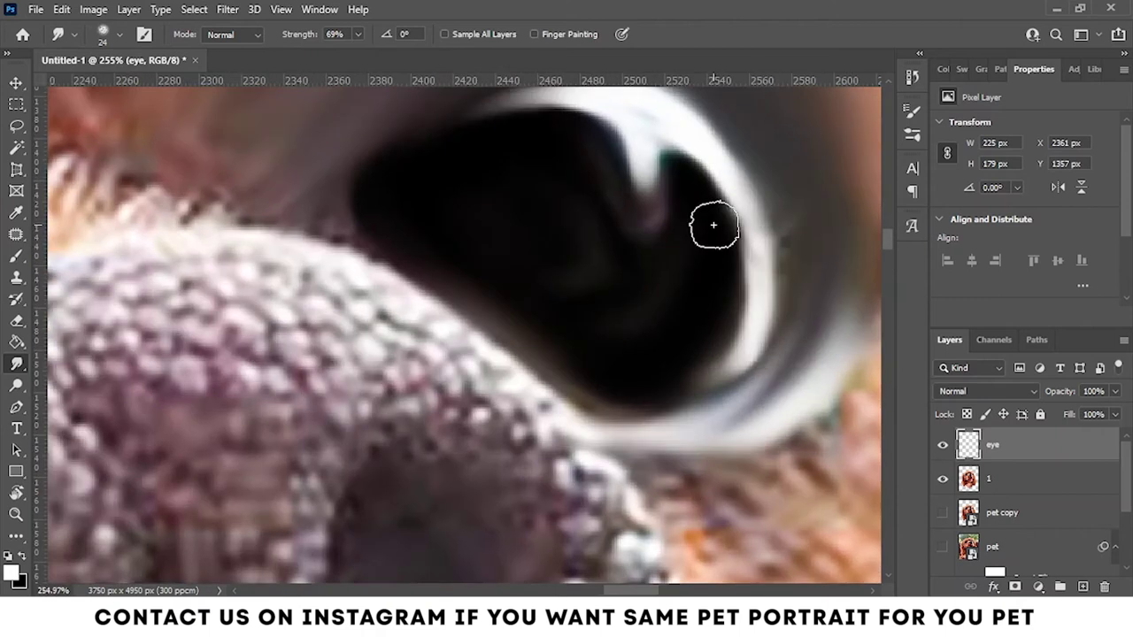
pyautogui.moveTo(611, 97); pyautogui.dragTo(619, 165)
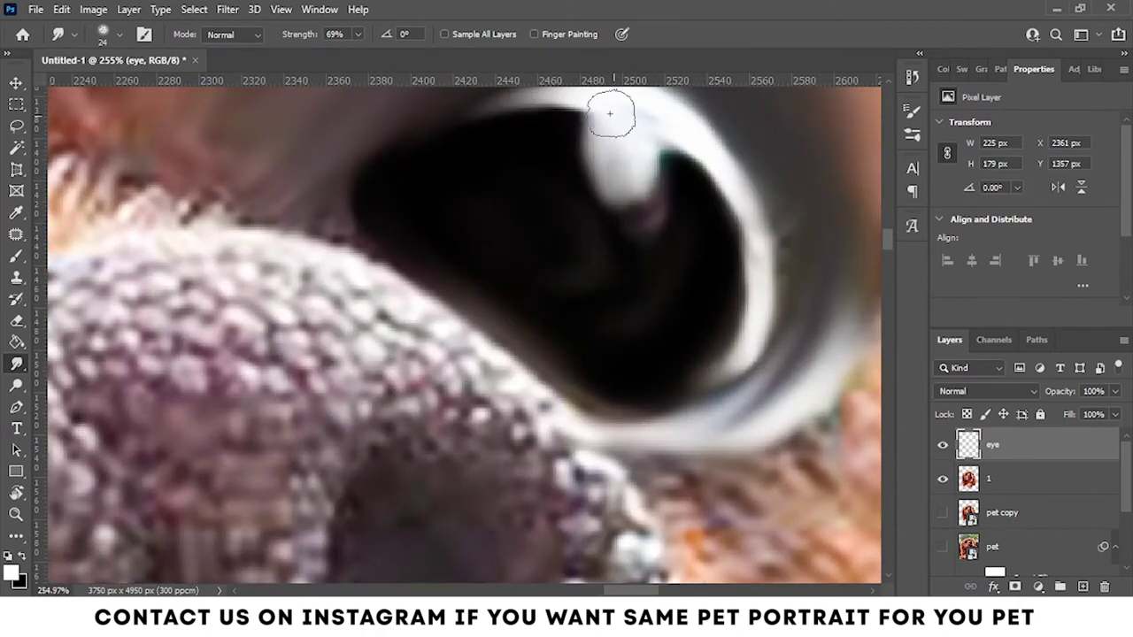
pyautogui.moveTo(614, 109); pyautogui.dragTo(633, 205)
pyautogui.scroll(3, 620, 222)
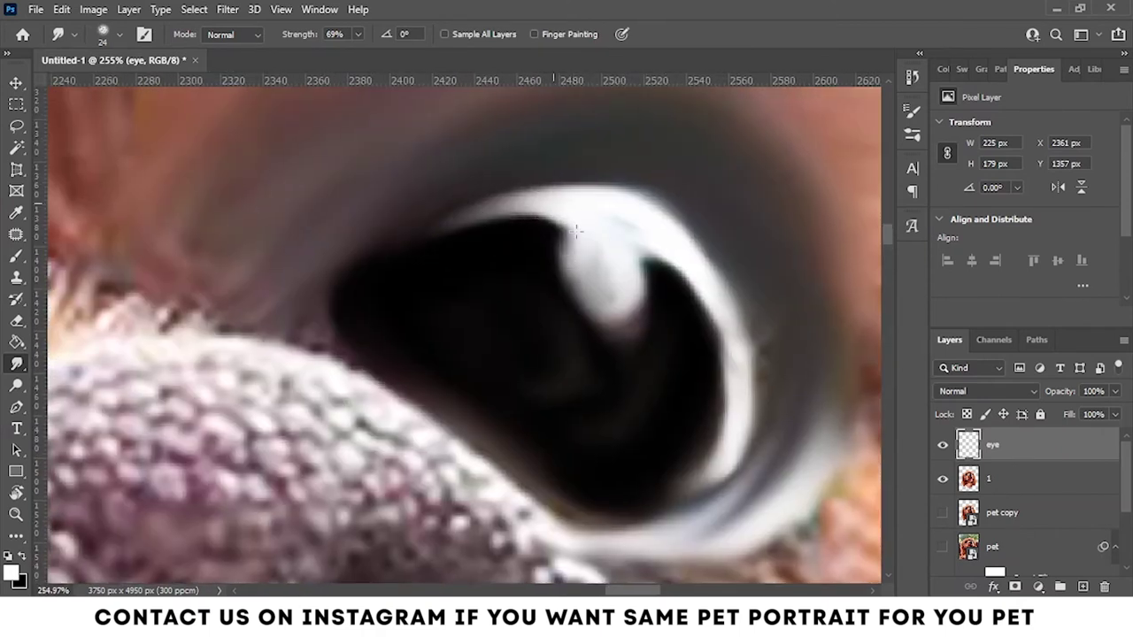
pyautogui.moveTo(625, 232)
pyautogui.mouseDown()
pyautogui.moveTo(615, 266)
pyautogui.moveTo(566, 300)
pyautogui.mouseUp()
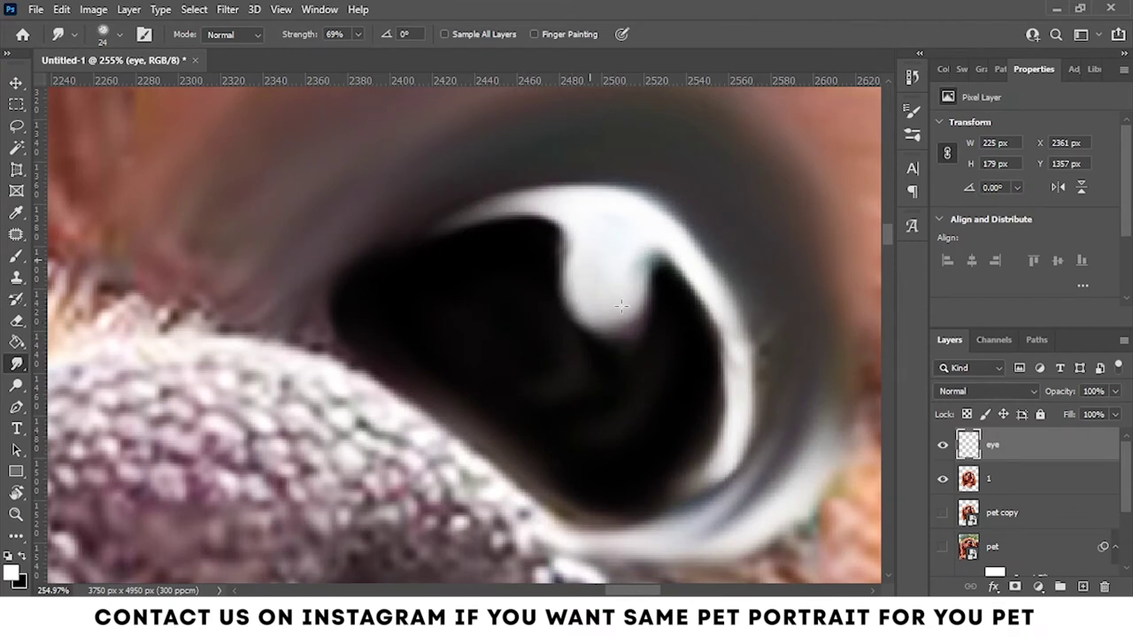
# Make layer 1 active again and bring up the brush presets
pyautogui.scroll(-5, 643, 265)
pyautogui.scroll(-3, 642, 265)
pyautogui.scroll(3, 531, 266)
pyautogui.hotkey('alt', '[')
pyautogui.scroll(2, 496, 230)
pyautogui.scroll(3, 478, 205)
pyautogui.rightClick(478, 205)
pyautogui.scroll(-3, 640, 430)
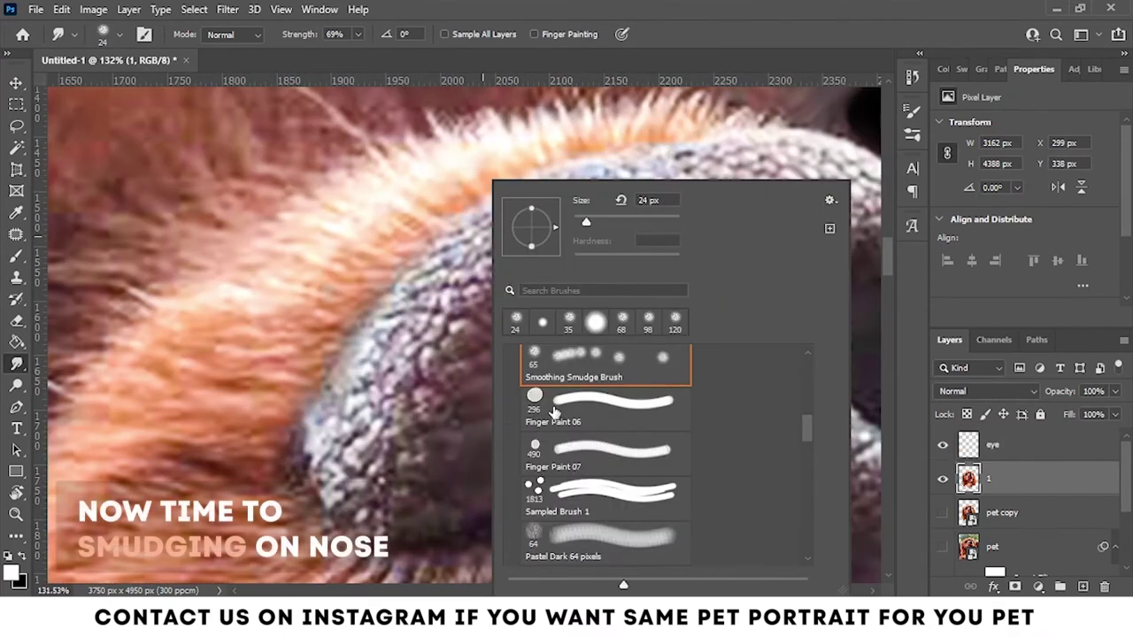
# Pick a smudge preset and smooth the nostril interior and the nose's upper and lower-left edges
pyautogui.click(449, 370)
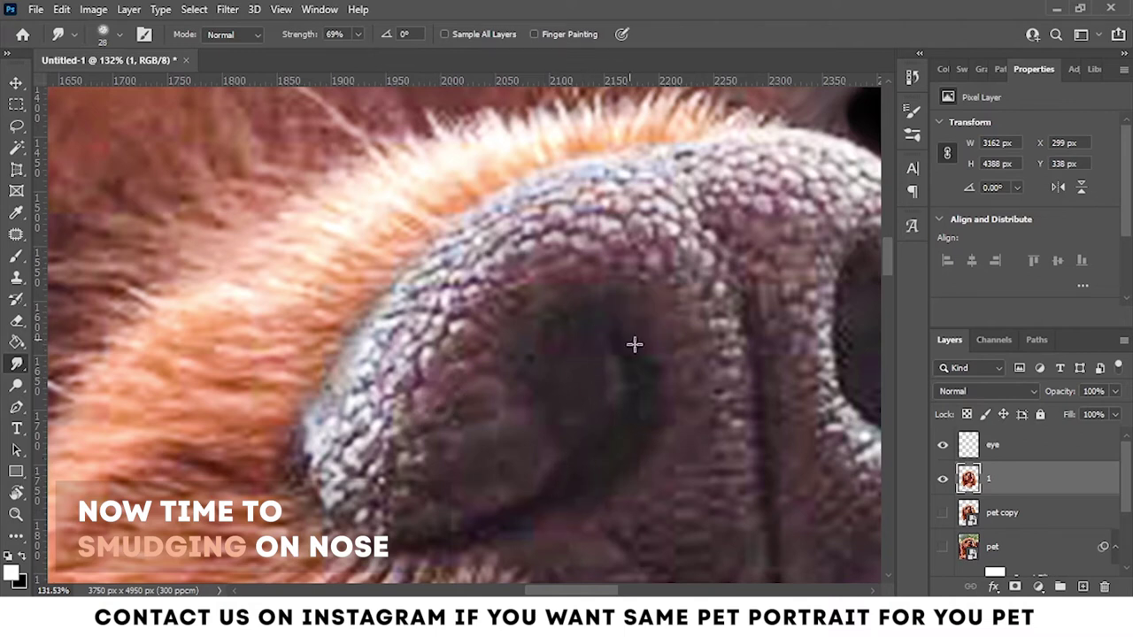
pyautogui.moveTo(529, 475); pyautogui.dragTo(376, 520)
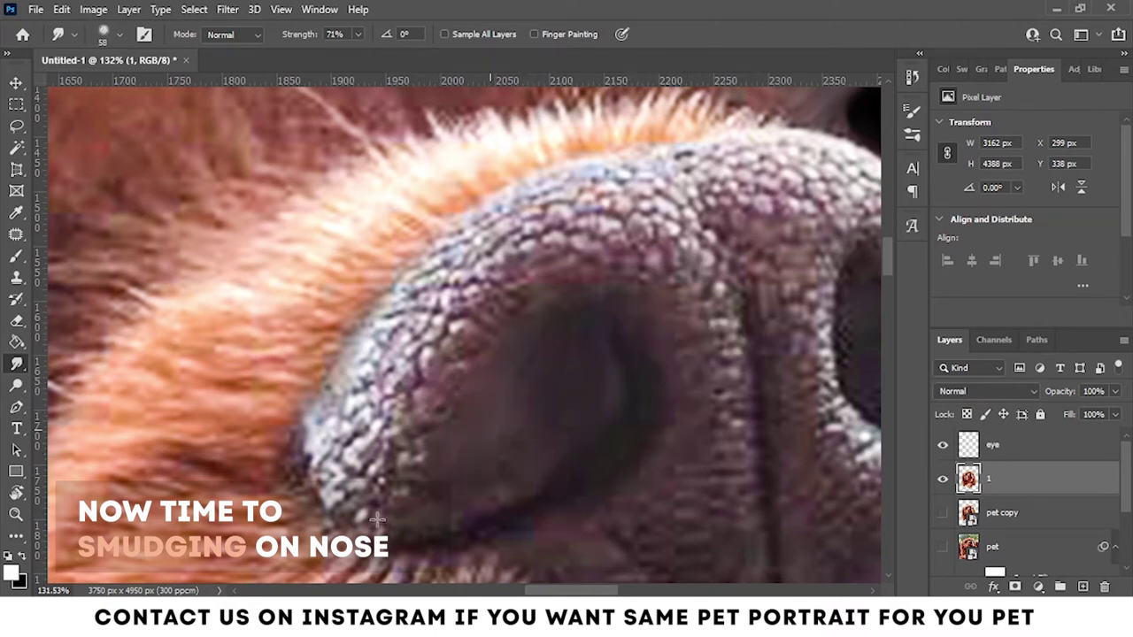
pyautogui.moveTo(578, 517); pyautogui.dragTo(468, 425)
pyautogui.moveTo(700, 507)
pyautogui.mouseDown()
pyautogui.moveTo(556, 374)
pyautogui.moveTo(678, 251)
pyautogui.moveTo(668, 319)
pyautogui.mouseUp()
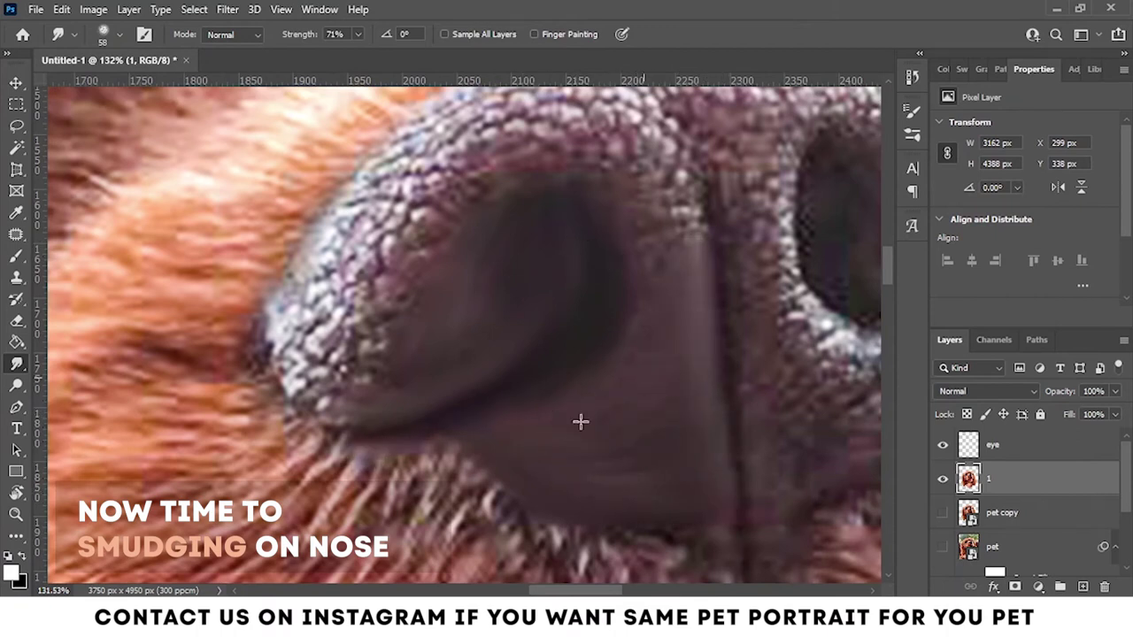
pyautogui.scroll(5, 641, 361)
pyautogui.moveTo(576, 253)
pyautogui.mouseDown()
pyautogui.moveTo(292, 446)
pyautogui.moveTo(442, 319)
pyautogui.moveTo(548, 337)
pyautogui.moveTo(505, 265)
pyautogui.moveTo(339, 424)
pyautogui.moveTo(480, 283)
pyautogui.moveTo(354, 398)
pyautogui.moveTo(450, 299)
pyautogui.moveTo(374, 393)
pyautogui.moveTo(381, 425)
pyautogui.mouseUp()
pyautogui.moveTo(386, 360)
pyautogui.mouseDown()
pyautogui.moveTo(400, 447)
pyautogui.moveTo(501, 361)
pyautogui.mouseUp()
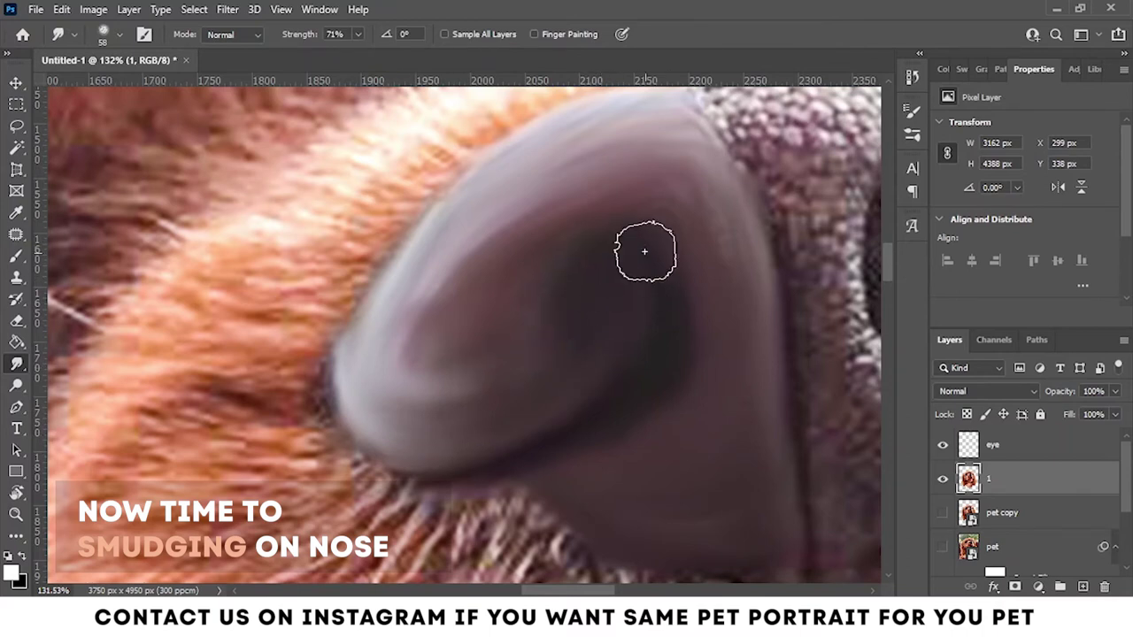
pyautogui.moveTo(374, 392)
pyautogui.mouseDown()
pyautogui.moveTo(567, 204)
pyautogui.moveTo(375, 352)
pyautogui.mouseUp()
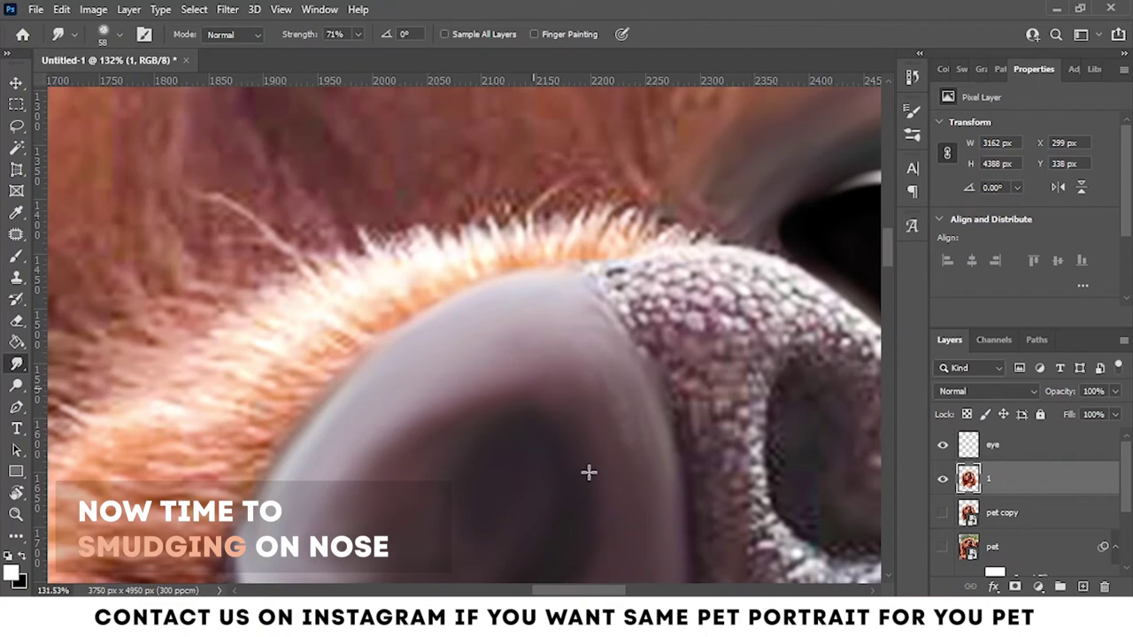
# Soften the left side and lower edge of the nose
pyautogui.scroll(-3, 487, 398)
pyautogui.scroll(2, 202, 328)
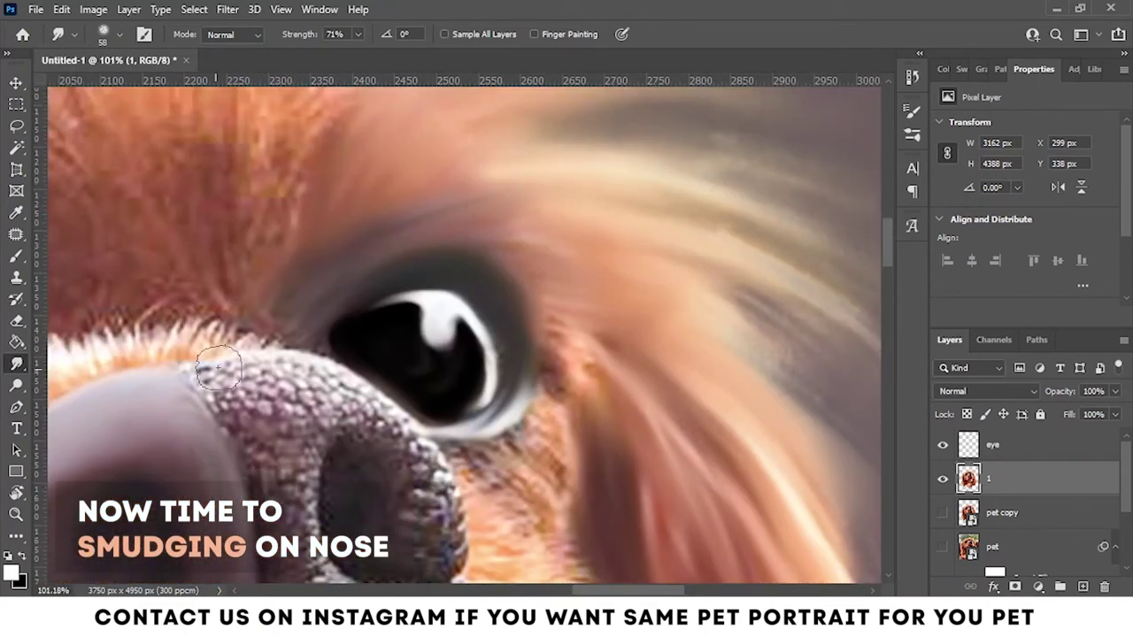
pyautogui.scroll(3, 218, 365)
pyautogui.moveTo(220, 469)
pyautogui.mouseDown()
pyautogui.moveTo(239, 380)
pyautogui.moveTo(371, 478)
pyautogui.moveTo(220, 309)
pyautogui.mouseUp()
pyautogui.scroll(-3, 354, 469)
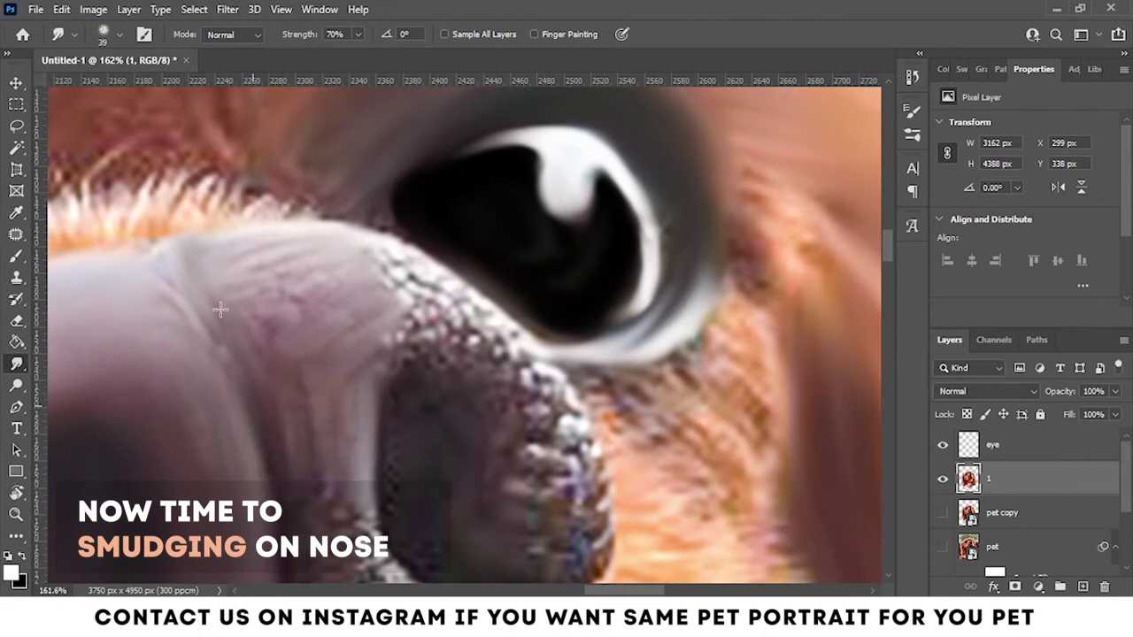
pyautogui.scroll(-3, 295, 316)
pyautogui.moveTo(295, 523)
pyautogui.mouseDown()
pyautogui.moveTo(346, 372)
pyautogui.moveTo(531, 460)
pyautogui.moveTo(432, 431)
pyautogui.moveTo(430, 523)
pyautogui.moveTo(542, 376)
pyautogui.mouseUp()
pyautogui.scroll(-3, 486, 481)
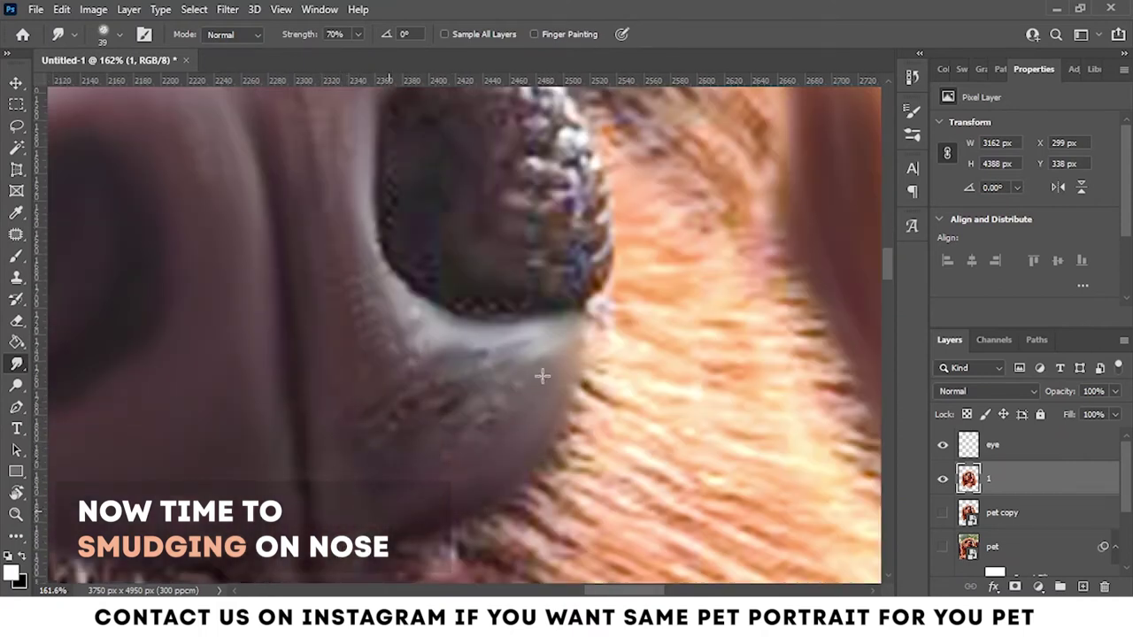
pyautogui.moveTo(382, 397); pyautogui.dragTo(424, 419)
pyautogui.scroll(-3, 425, 420)
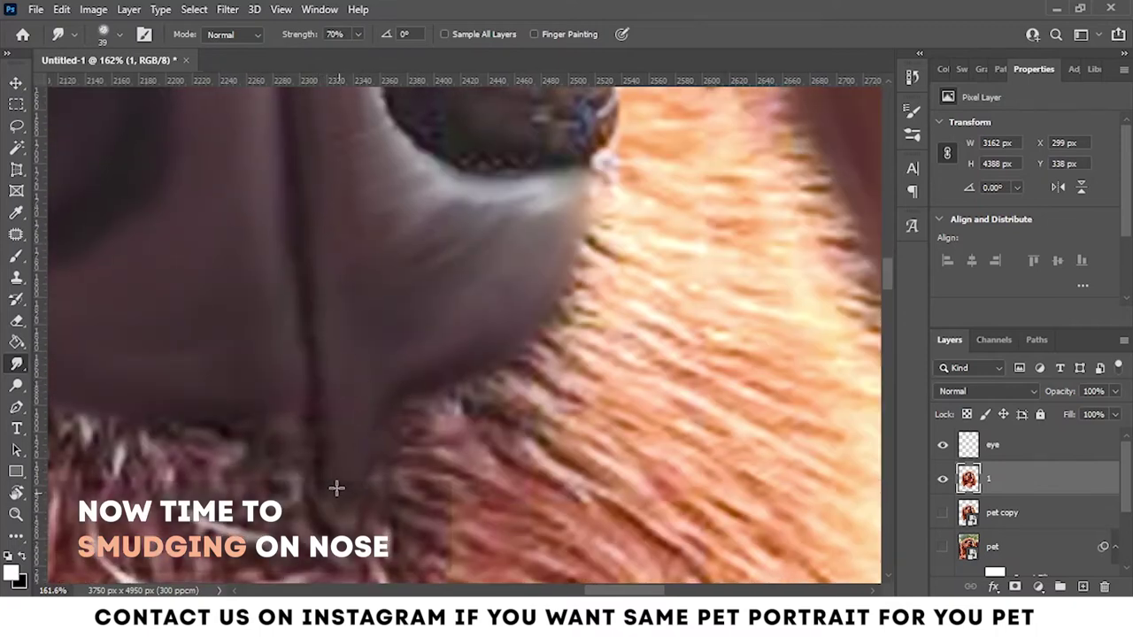
pyautogui.scroll(-5, 285, 402)
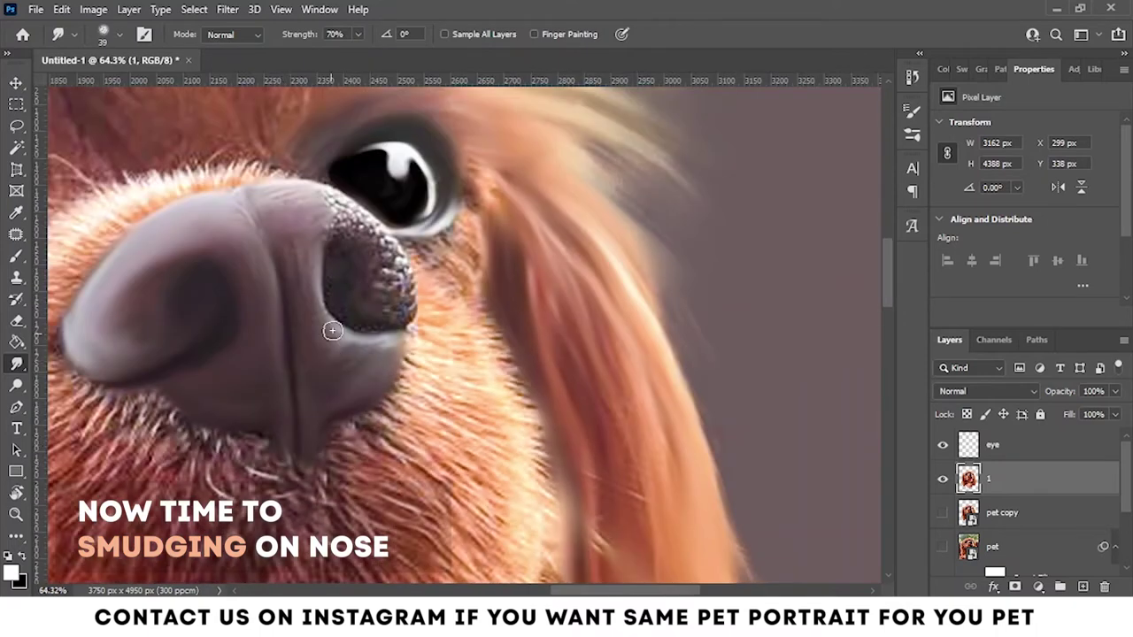
pyautogui.scroll(3, 332, 330)
pyautogui.scroll(2, 434, 472)
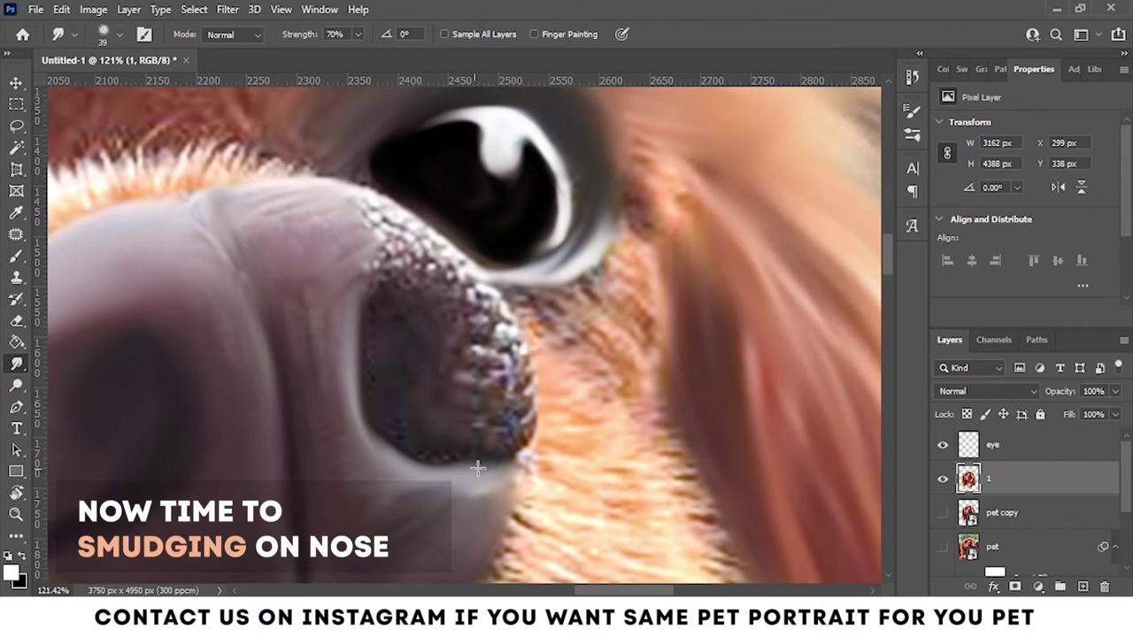
pyautogui.scroll(-3, 478, 469)
# Smooth the nose's lower edge and the speckled texture on its left and right sides
pyautogui.moveTo(434, 468); pyautogui.dragTo(352, 387)
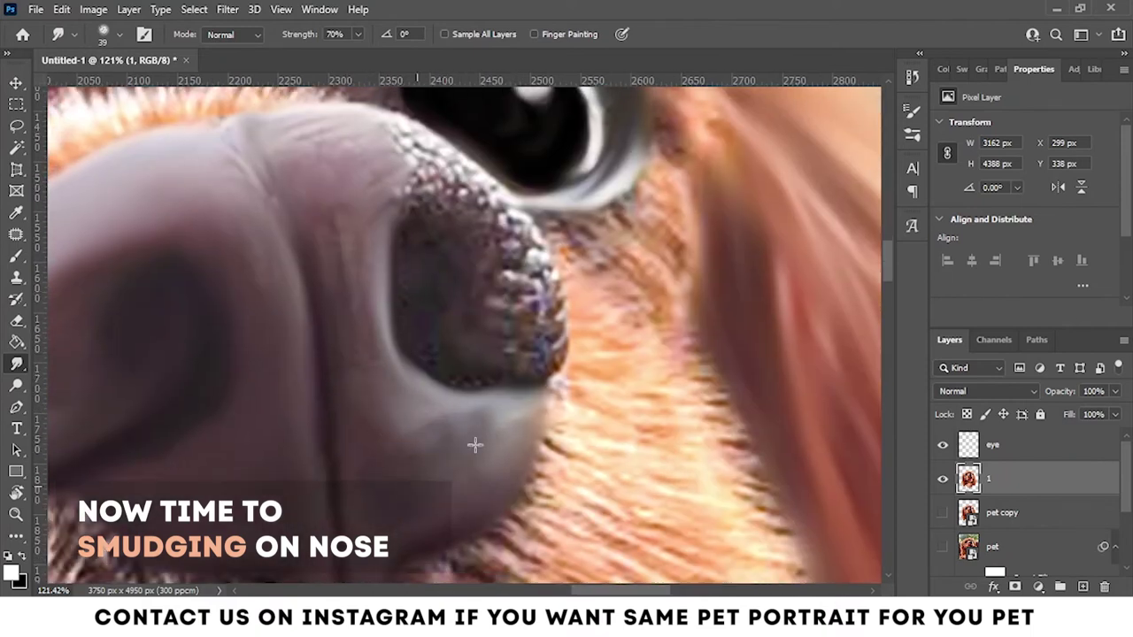
pyautogui.scroll(5, 278, 309)
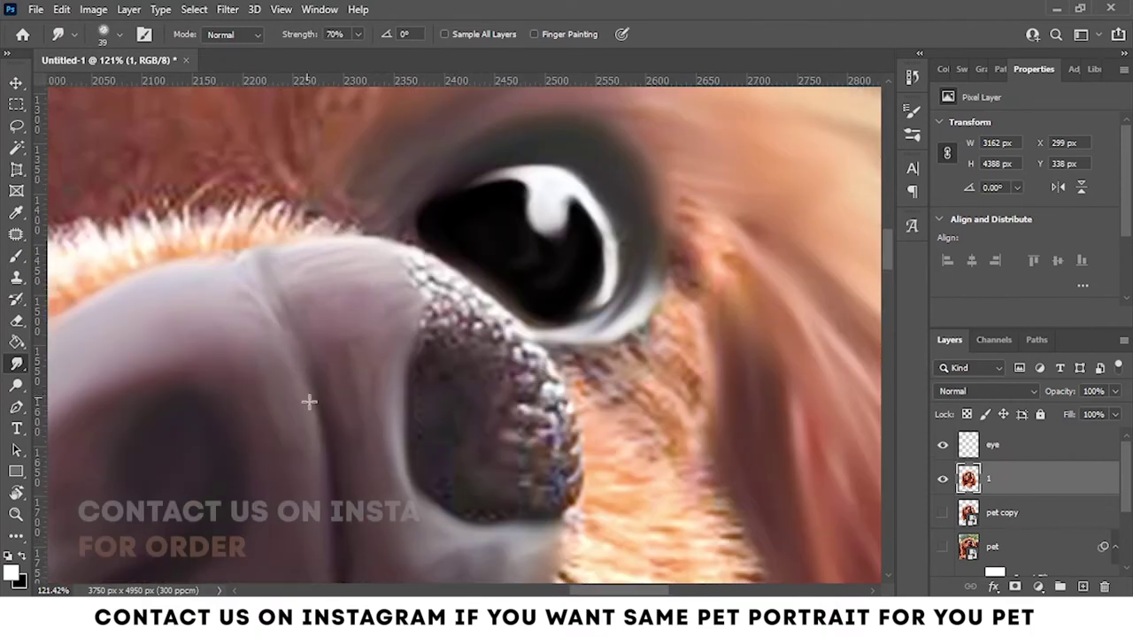
pyautogui.moveTo(384, 271)
pyautogui.mouseDown()
pyautogui.moveTo(437, 354)
pyautogui.moveTo(454, 461)
pyautogui.moveTo(575, 487)
pyautogui.moveTo(469, 442)
pyautogui.moveTo(450, 450)
pyautogui.mouseUp()
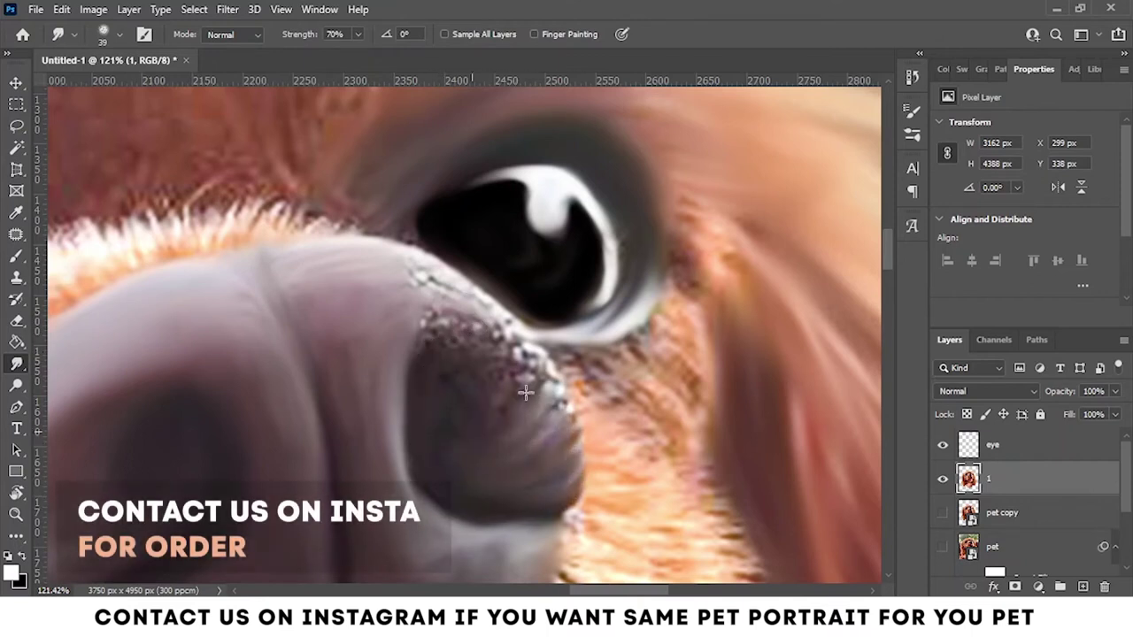
pyautogui.moveTo(493, 351)
pyautogui.mouseDown()
pyautogui.moveTo(451, 310)
pyautogui.moveTo(510, 453)
pyautogui.mouseUp()
pyautogui.moveTo(450, 398)
pyautogui.mouseDown()
pyautogui.moveTo(567, 425)
pyautogui.moveTo(454, 317)
pyautogui.moveTo(530, 415)
pyautogui.mouseUp()
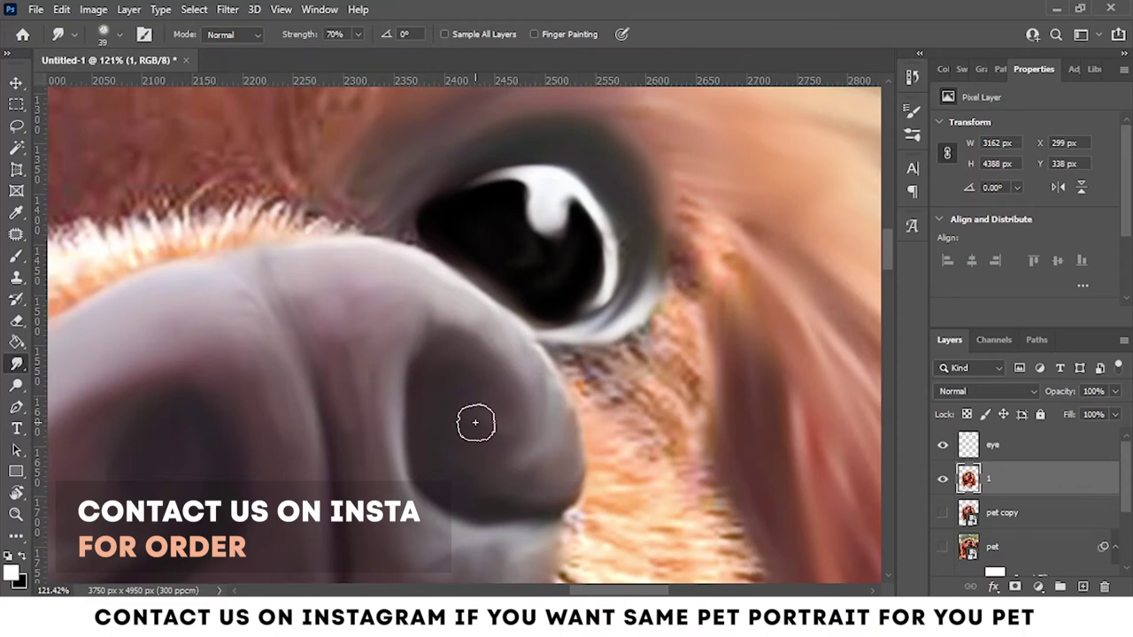
pyautogui.scroll(-5, 472, 420)
pyautogui.hscroll(-3, 411, 357)
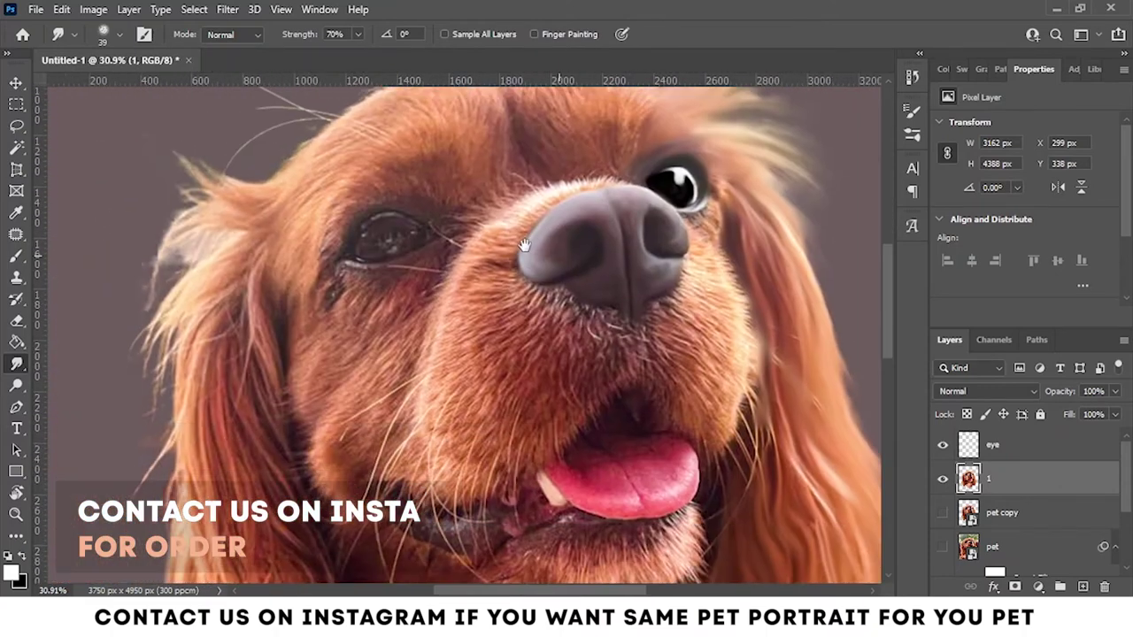
pyautogui.scroll(2, 566, 354)
pyautogui.scroll(3, 540, 305)
pyautogui.scroll(2, 546, 351)
pyautogui.scroll(-2, 547, 352)
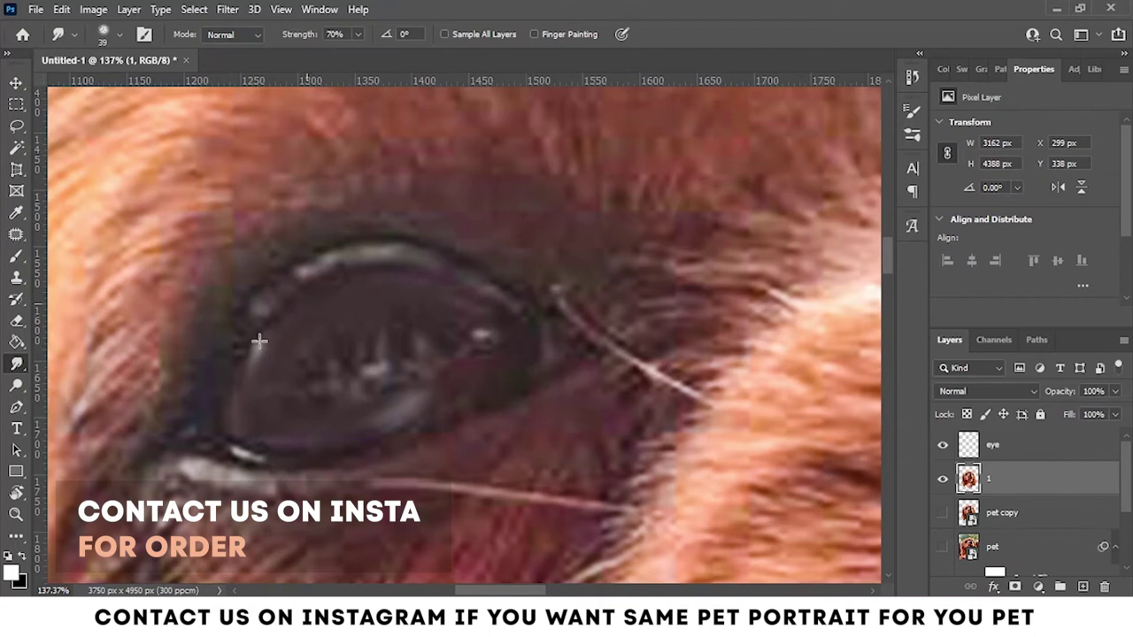
# Smear the left eye's highlight spots into smooth streaks and select the 'eye' layer
pyautogui.moveTo(305, 380); pyautogui.dragTo(470, 345)
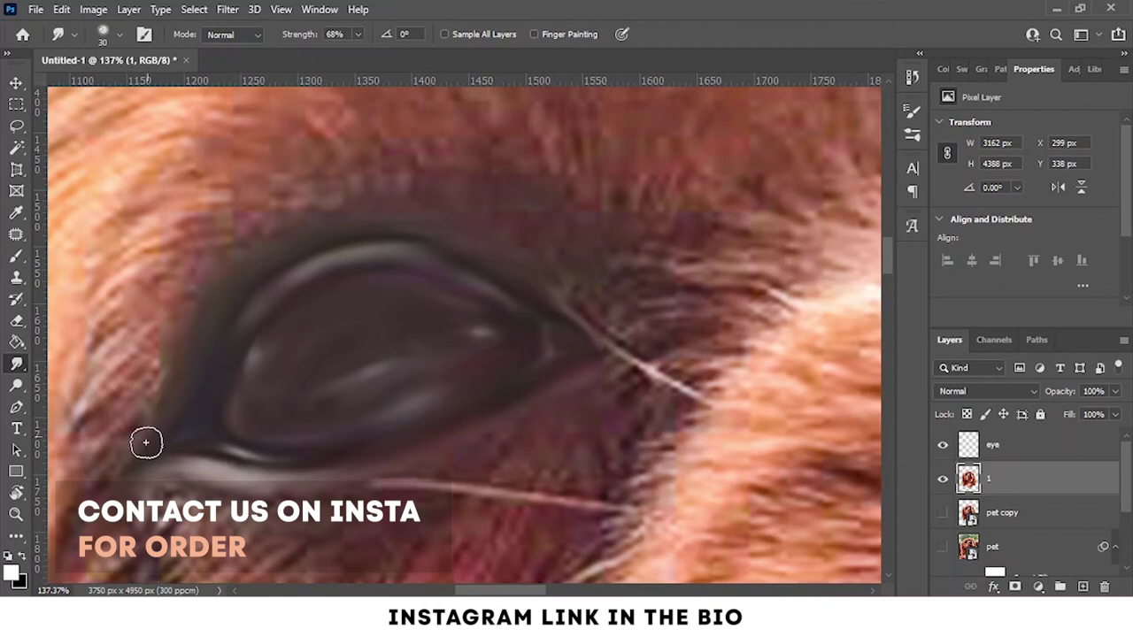
pyautogui.keyDown('ctrl'); pyautogui.click(399, 347); pyautogui.keyUp('ctrl')
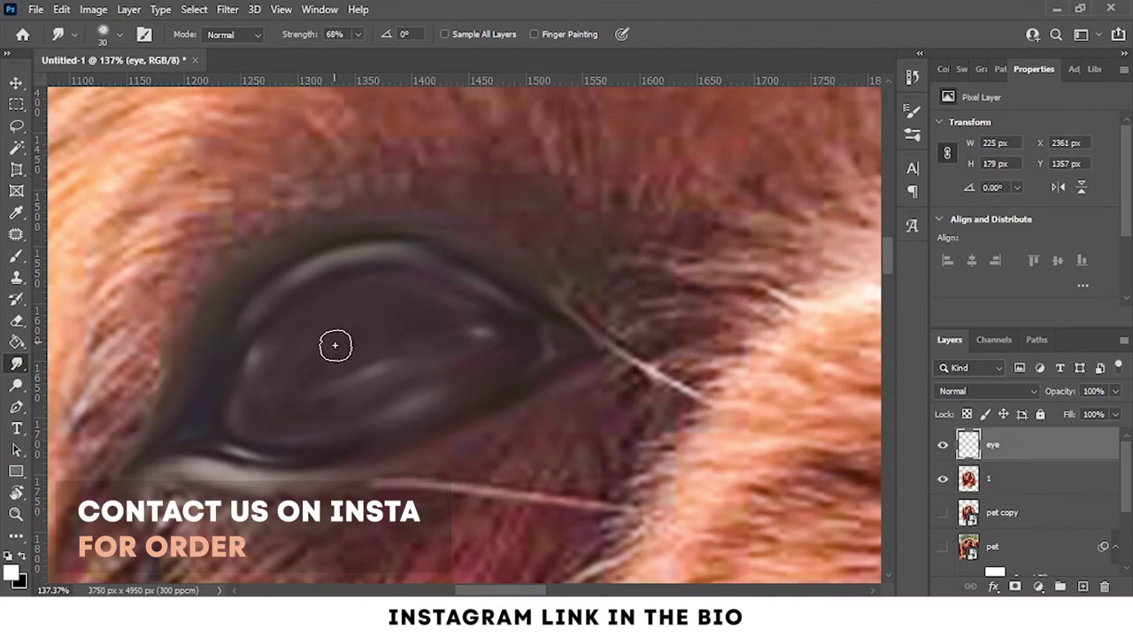
# Paint a white highlight shape onto the left eye on the eye layer
pyautogui.press('b')
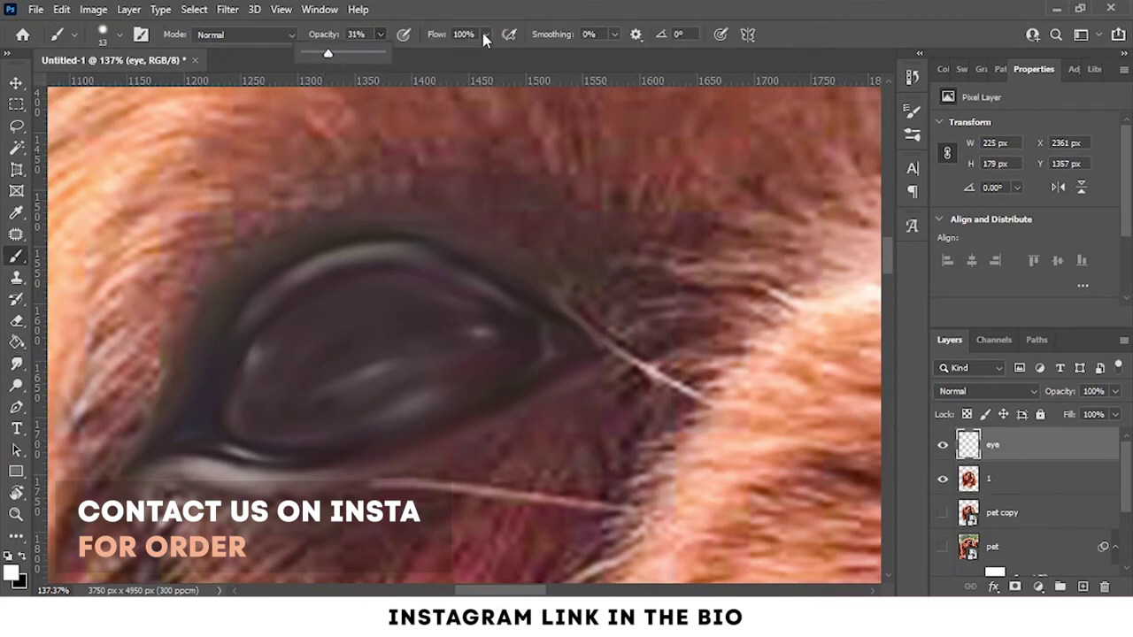
pyautogui.moveTo(306, 324)
pyautogui.mouseDown()
pyautogui.moveTo(284, 352)
pyautogui.moveTo(300, 354)
pyautogui.moveTo(285, 350)
pyautogui.moveTo(198, 423)
pyautogui.moveTo(232, 352)
pyautogui.moveTo(327, 336)
pyautogui.mouseUp()
pyautogui.press('r')
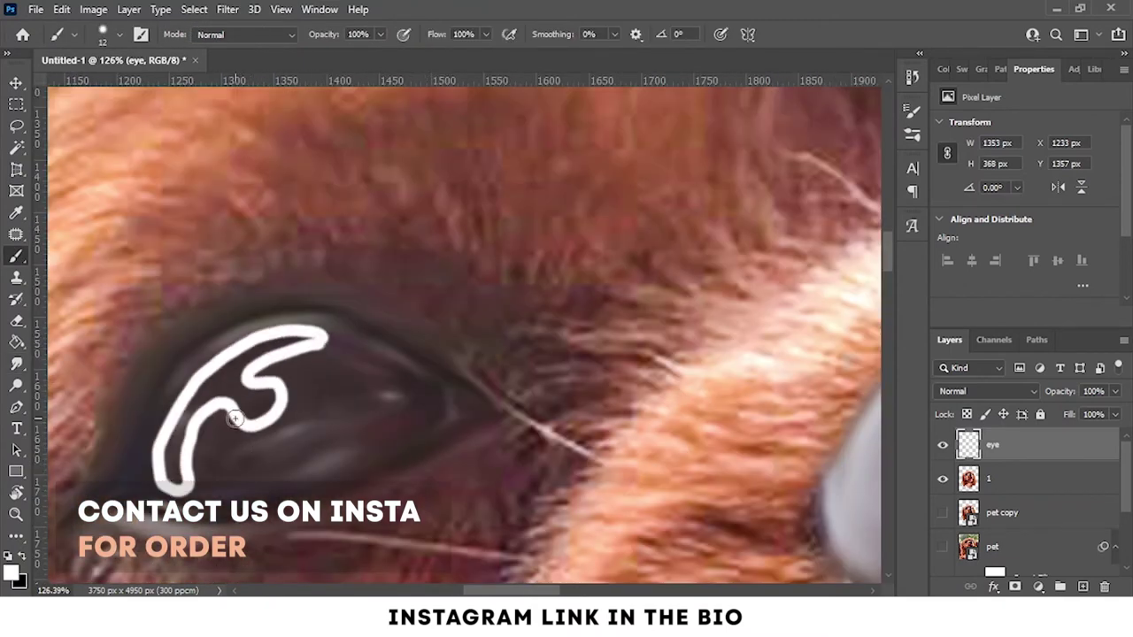
pyautogui.scroll(2, 235, 417)
pyautogui.scroll(3, 271, 346)
pyautogui.moveTo(215, 366)
pyautogui.mouseDown()
pyautogui.moveTo(253, 468)
pyautogui.moveTo(128, 462)
pyautogui.moveTo(88, 531)
pyautogui.mouseUp()
pyautogui.scroll(1, 186, 442)
pyautogui.moveTo(177, 416); pyautogui.dragTo(191, 549)
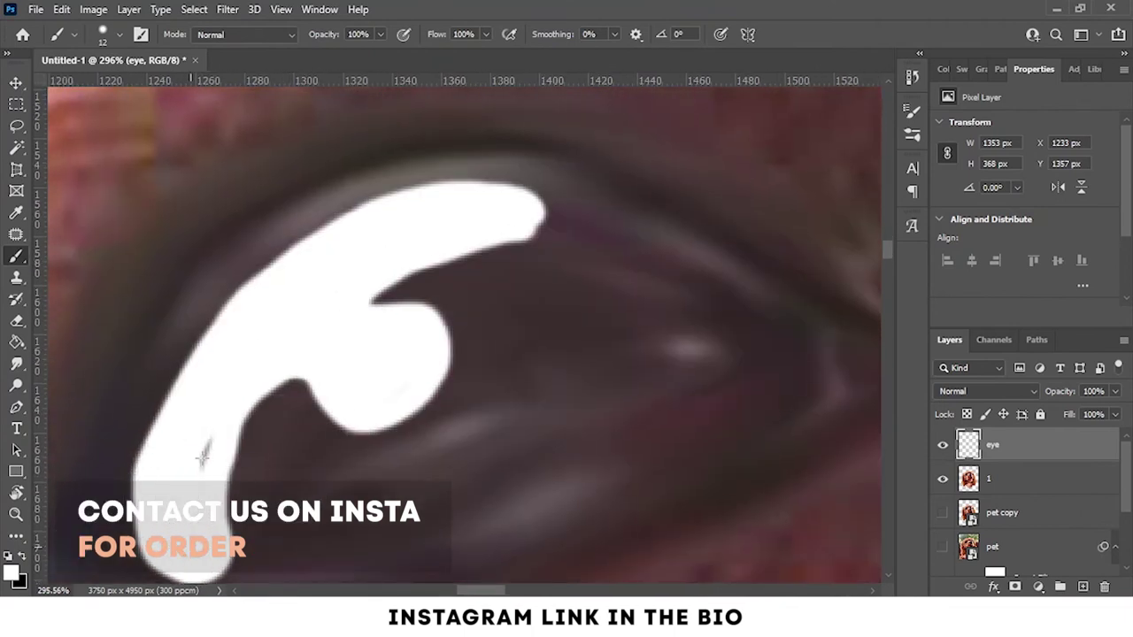
pyautogui.scroll(-5, 221, 399)
pyautogui.scroll(5, 221, 399)
# Erase the highlight's inner area and paint a black pupil over it
pyautogui.click(16, 320)
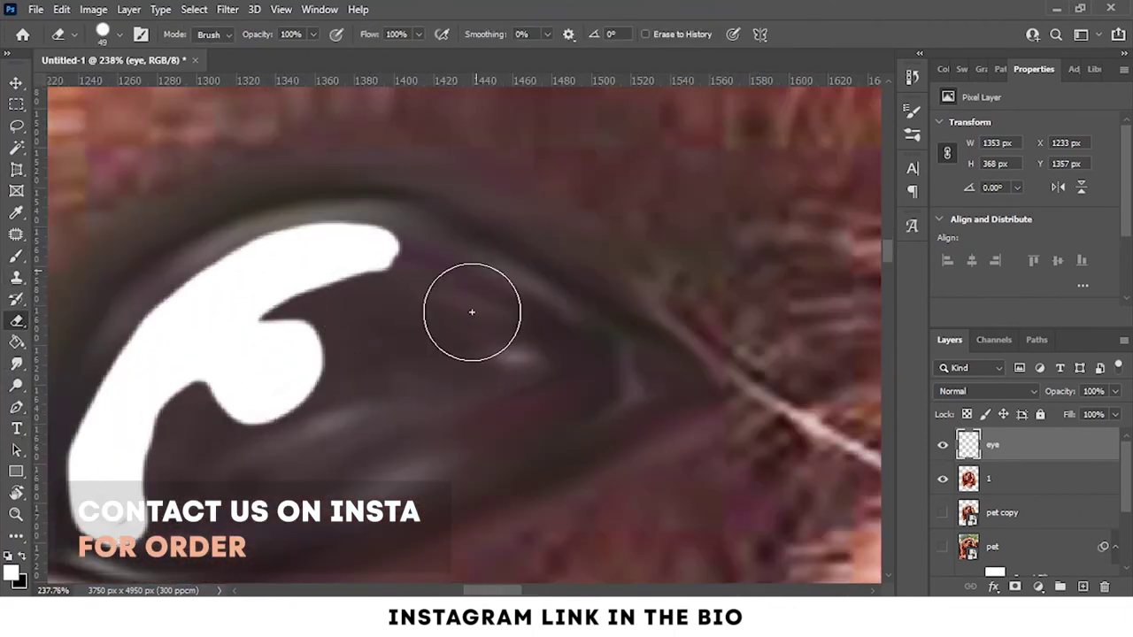
pyautogui.moveTo(409, 260)
pyautogui.mouseDown()
pyautogui.moveTo(364, 282)
pyautogui.moveTo(131, 522)
pyautogui.mouseUp()
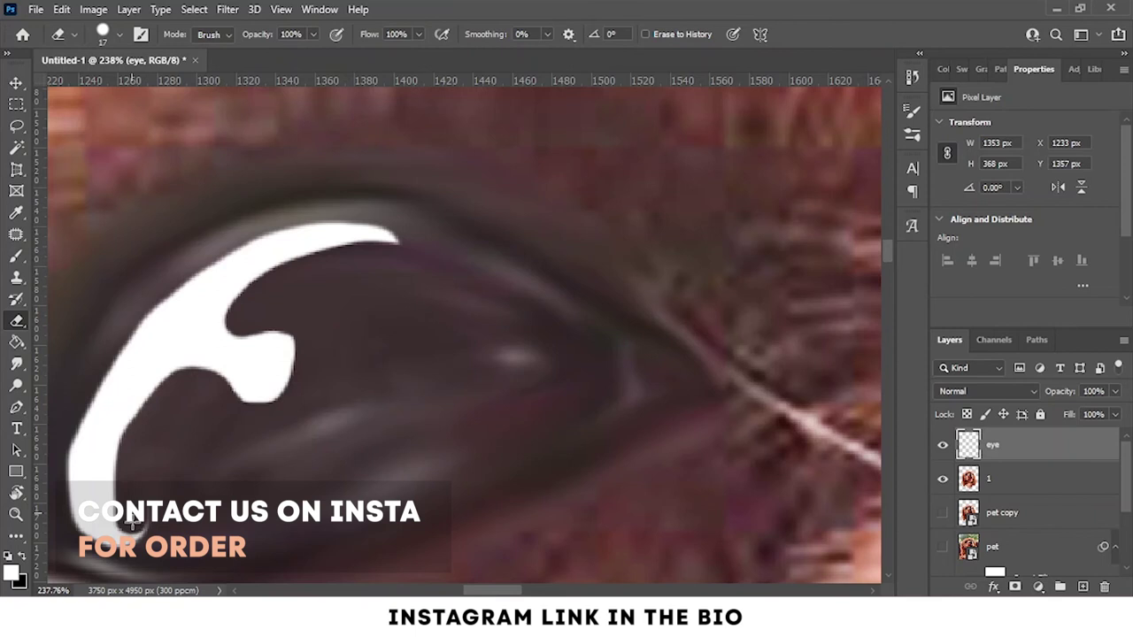
pyautogui.press('b')
pyautogui.press('x')
pyautogui.moveTo(402, 261)
pyautogui.mouseDown()
pyautogui.moveTo(324, 328)
pyautogui.moveTo(328, 488)
pyautogui.moveTo(320, 299)
pyautogui.moveTo(304, 478)
pyautogui.moveTo(190, 473)
pyautogui.moveTo(455, 357)
pyautogui.moveTo(327, 482)
pyautogui.moveTo(345, 318)
pyautogui.mouseUp()
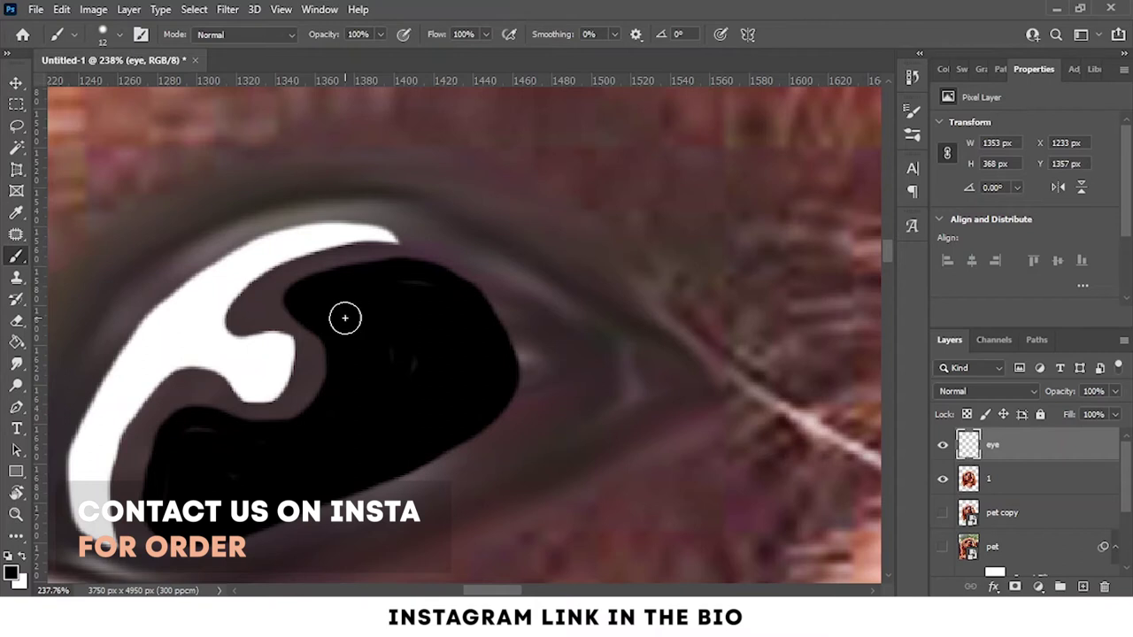
# Smudge the pupil's edges and smooth the white crescent highlight around it
pyautogui.click(17, 363)
pyautogui.moveTo(423, 321)
pyautogui.mouseDown()
pyautogui.moveTo(508, 346)
pyautogui.moveTo(435, 445)
pyautogui.moveTo(542, 407)
pyautogui.moveTo(435, 284)
pyautogui.moveTo(567, 345)
pyautogui.mouseUp()
pyautogui.moveTo(253, 480); pyautogui.dragTo(424, 442)
pyautogui.moveTo(349, 388)
pyautogui.mouseDown()
pyautogui.moveTo(314, 509)
pyautogui.moveTo(425, 375)
pyautogui.moveTo(460, 366)
pyautogui.moveTo(453, 263)
pyautogui.moveTo(501, 218)
pyautogui.moveTo(493, 280)
pyautogui.moveTo(465, 260)
pyautogui.moveTo(416, 346)
pyautogui.moveTo(486, 202)
pyautogui.moveTo(569, 207)
pyautogui.moveTo(292, 395)
pyautogui.moveTo(362, 531)
pyautogui.mouseUp()
pyautogui.moveTo(278, 455)
pyautogui.mouseDown()
pyautogui.moveTo(328, 518)
pyautogui.moveTo(455, 512)
pyautogui.moveTo(286, 354)
pyautogui.moveTo(319, 336)
pyautogui.moveTo(442, 373)
pyautogui.moveTo(407, 354)
pyautogui.moveTo(327, 354)
pyautogui.moveTo(292, 460)
pyautogui.mouseUp()
pyautogui.scroll(2, 363, 357)
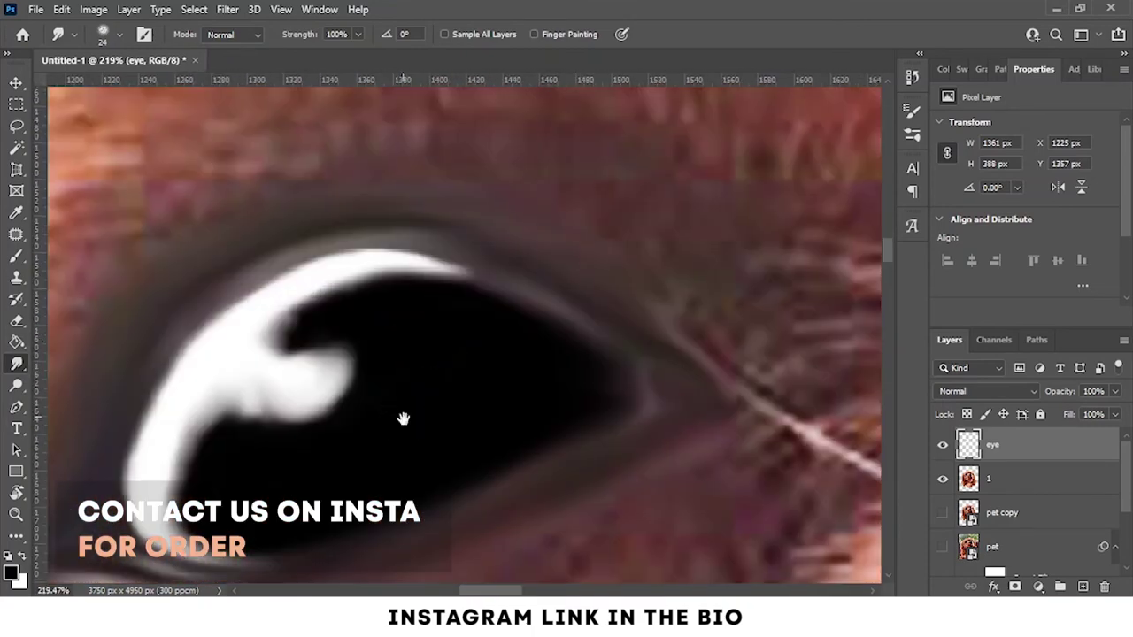
pyautogui.moveTo(387, 274)
pyautogui.mouseDown()
pyautogui.moveTo(392, 265)
pyautogui.moveTo(351, 303)
pyautogui.moveTo(366, 387)
pyautogui.moveTo(319, 433)
pyautogui.mouseUp()
pyautogui.scroll(-5, 298, 258)
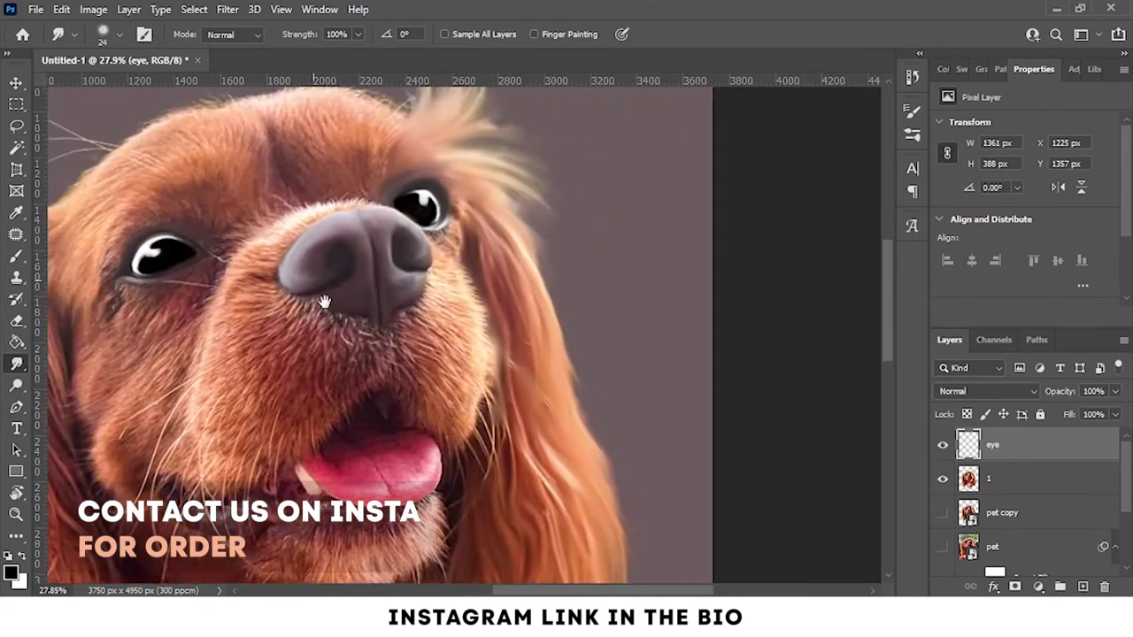
# Select layer 1 and smudge the tongue's lower and right edges smooth
pyautogui.scroll(3, 299, 259)
pyautogui.moveTo(697, 488); pyautogui.dragTo(502, 470)
pyautogui.click(1009, 479)
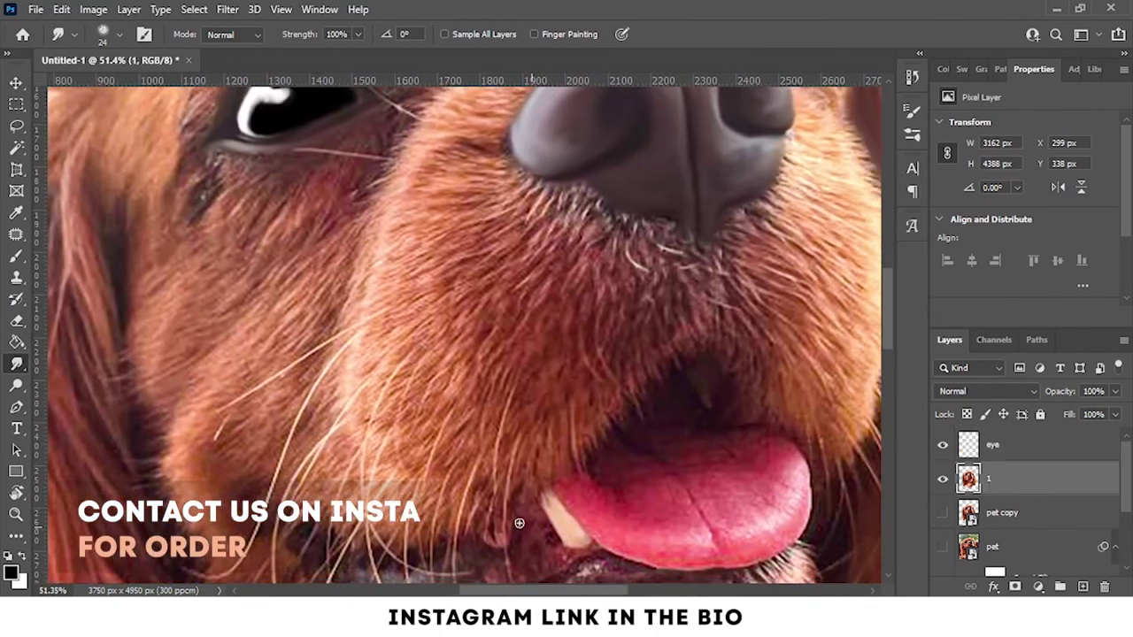
pyautogui.scroll(3, 465, 425)
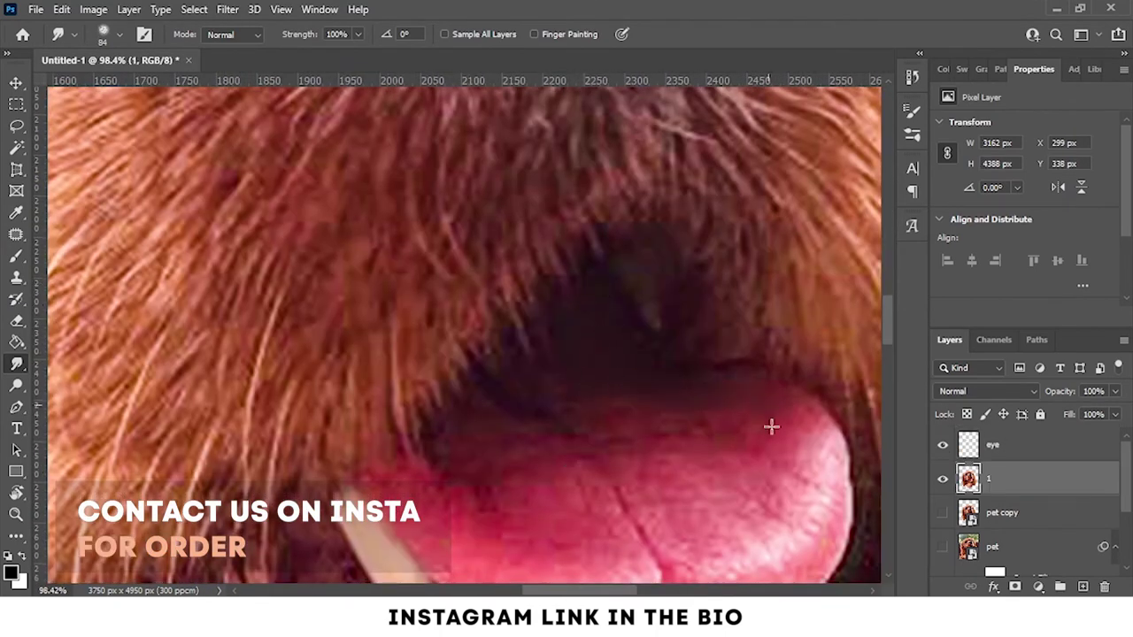
pyautogui.moveTo(771, 425)
pyautogui.mouseDown()
pyautogui.moveTo(698, 475)
pyautogui.moveTo(655, 540)
pyautogui.mouseUp()
pyautogui.scroll(2, 609, 392)
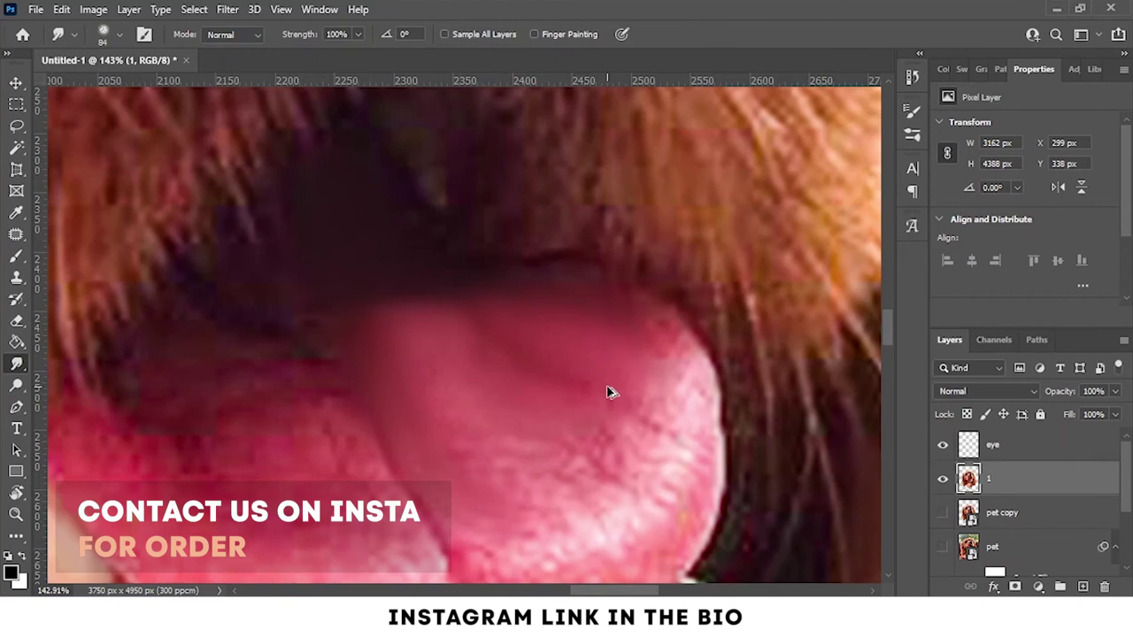
pyautogui.moveTo(647, 324)
pyautogui.mouseDown()
pyautogui.moveTo(614, 447)
pyautogui.moveTo(531, 496)
pyautogui.mouseUp()
pyautogui.scroll(2, 473, 392)
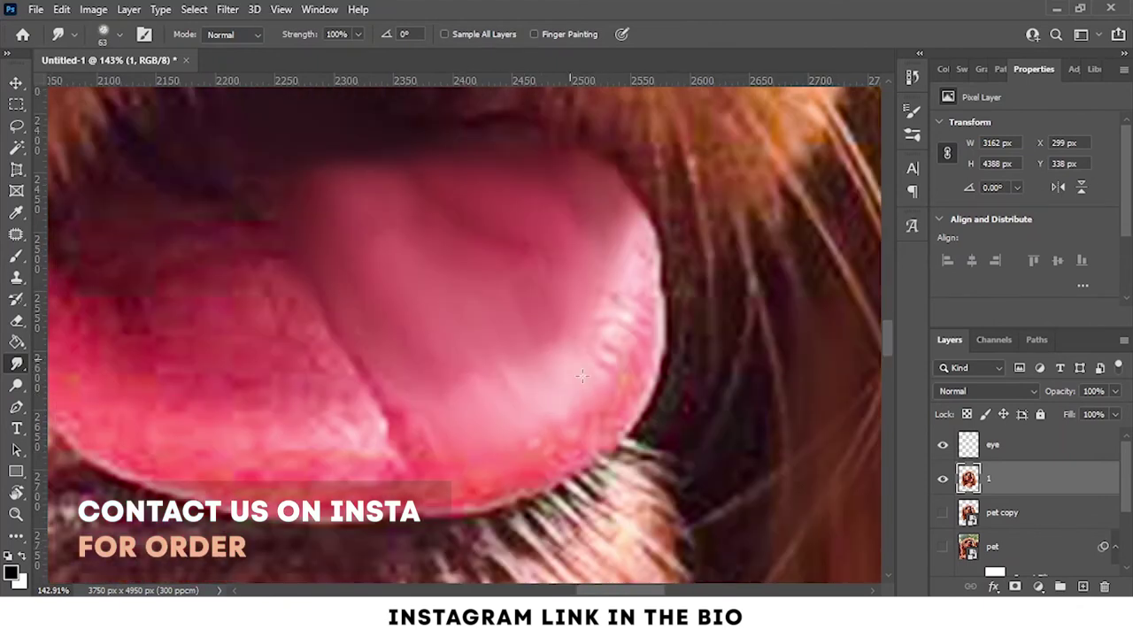
# Smooth the tongue's inner fold and its upper-right and lower-left edges with a larger brush
pyautogui.moveTo(650, 221)
pyautogui.mouseDown()
pyautogui.moveTo(659, 389)
pyautogui.moveTo(496, 513)
pyautogui.mouseUp()
pyautogui.moveTo(415, 469); pyautogui.dragTo(316, 305)
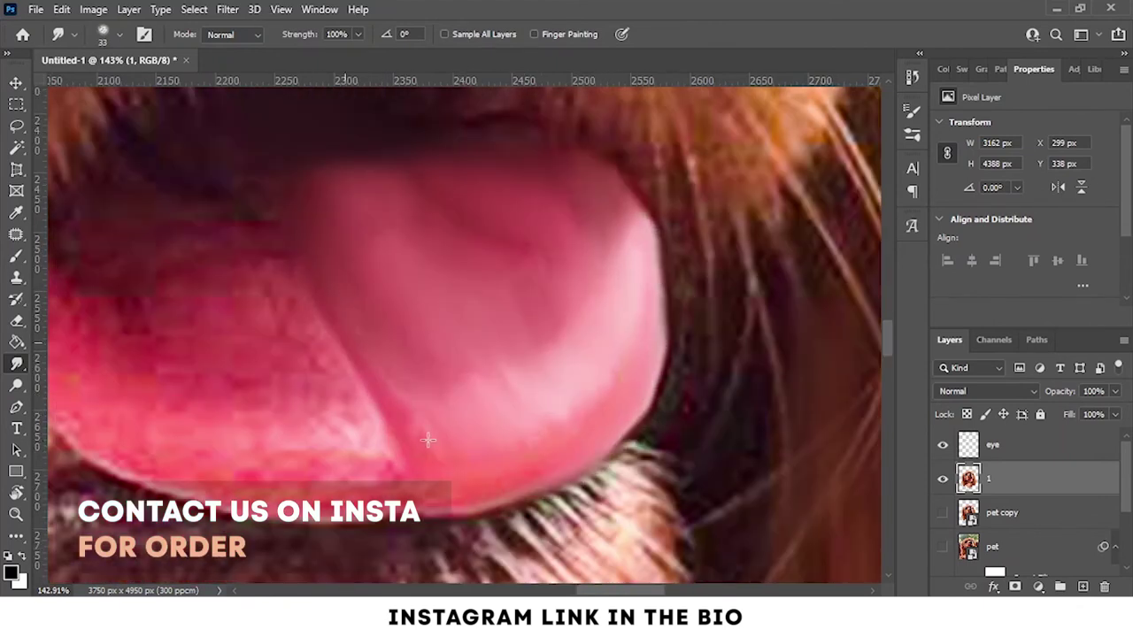
pyautogui.moveTo(610, 251); pyautogui.dragTo(553, 164)
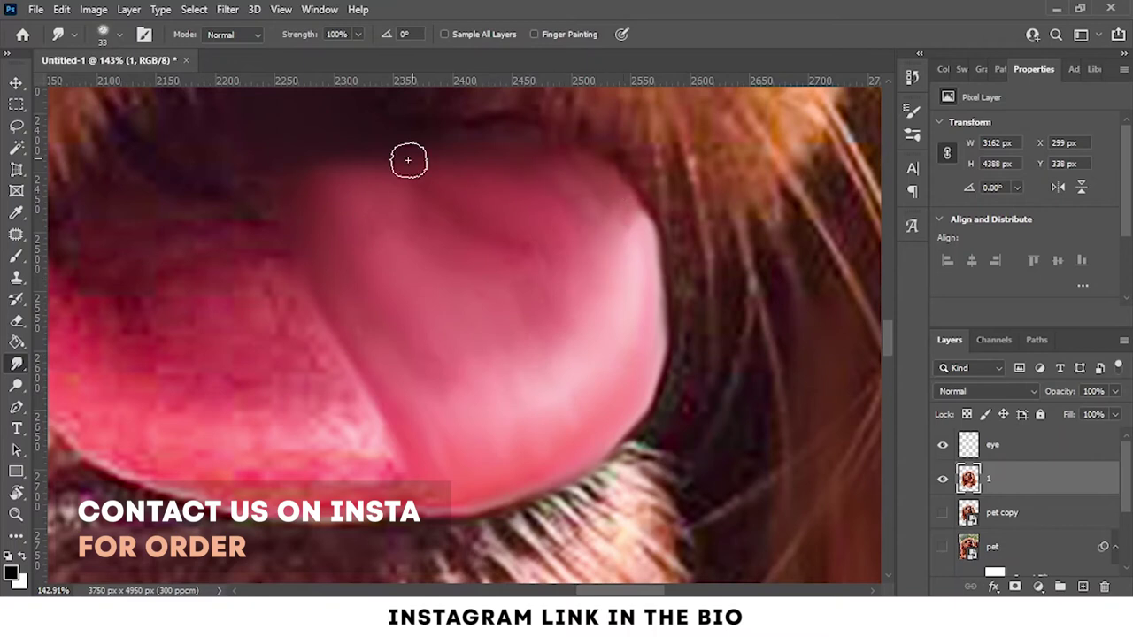
pyautogui.moveTo(421, 165); pyautogui.dragTo(576, 130)
pyautogui.moveTo(548, 474); pyautogui.dragTo(221, 407)
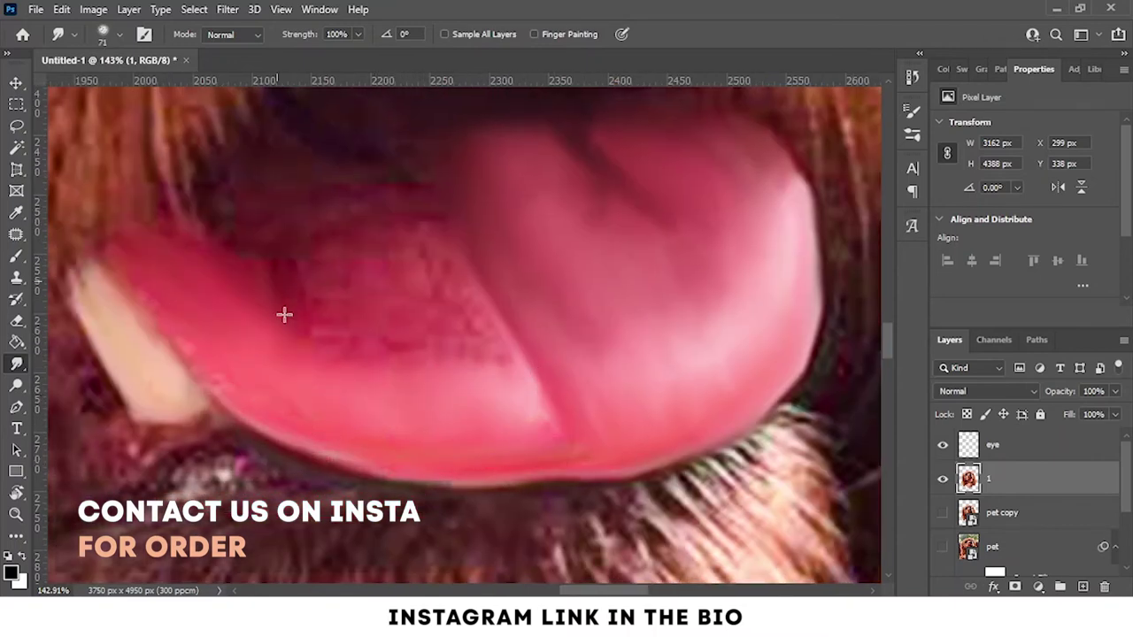
pyautogui.press(']')
pyautogui.press(']')
pyautogui.press(']')
pyautogui.scroll(3, 195, 336)
pyautogui.scroll(3, 190, 371)
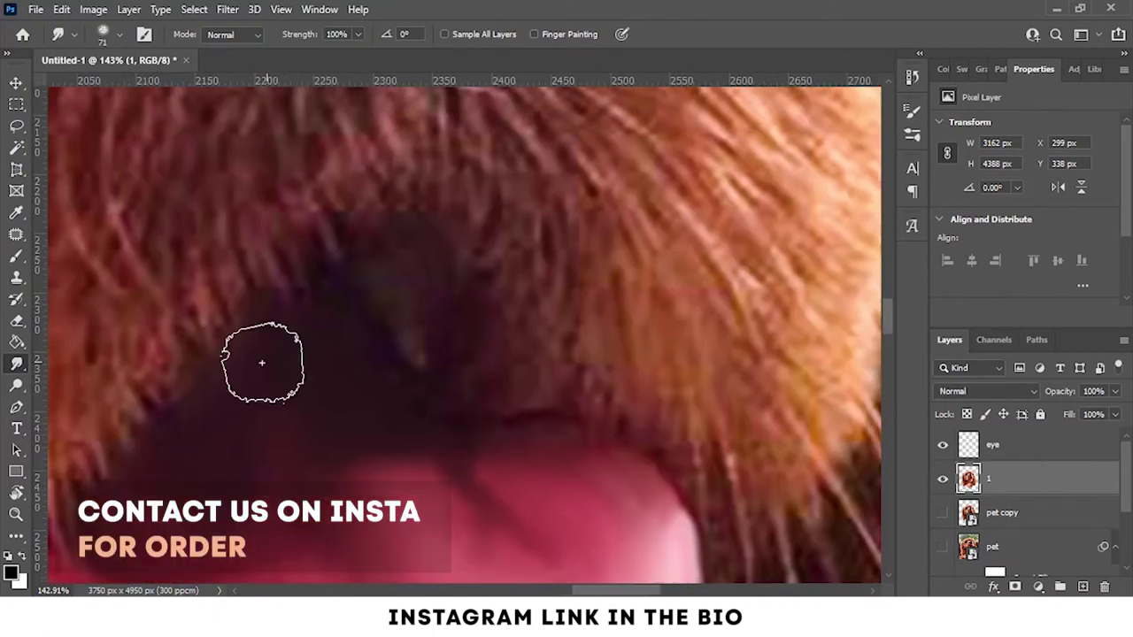
pyautogui.scroll(-2, 541, 402)
pyautogui.scroll(-5, 202, 473)
pyautogui.scroll(3, 339, 357)
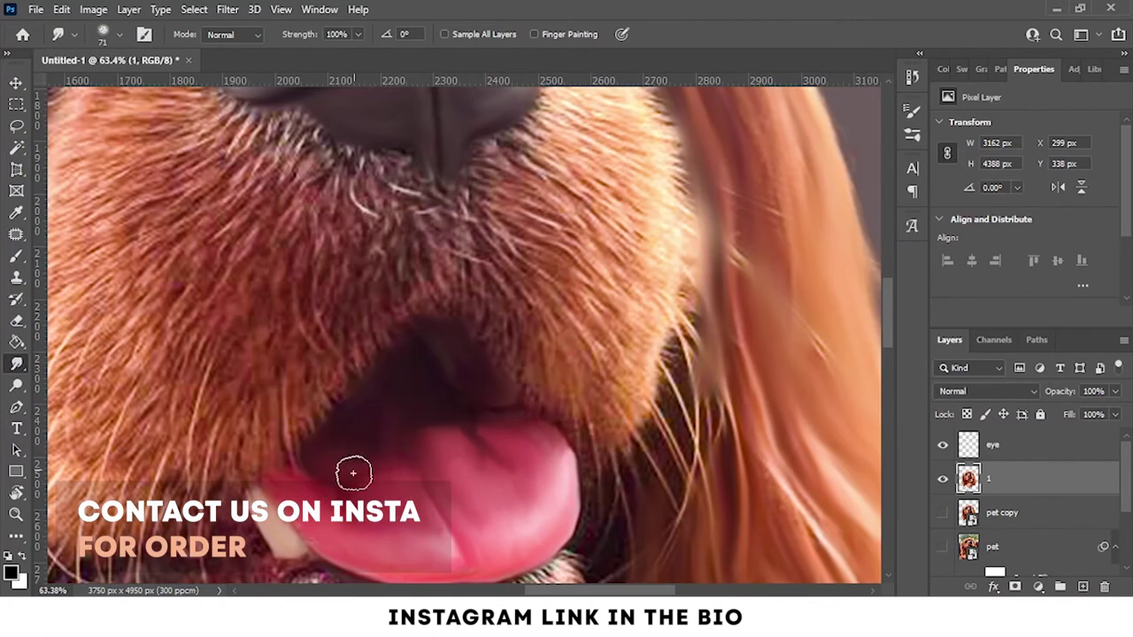
pyautogui.scroll(-2, 416, 469)
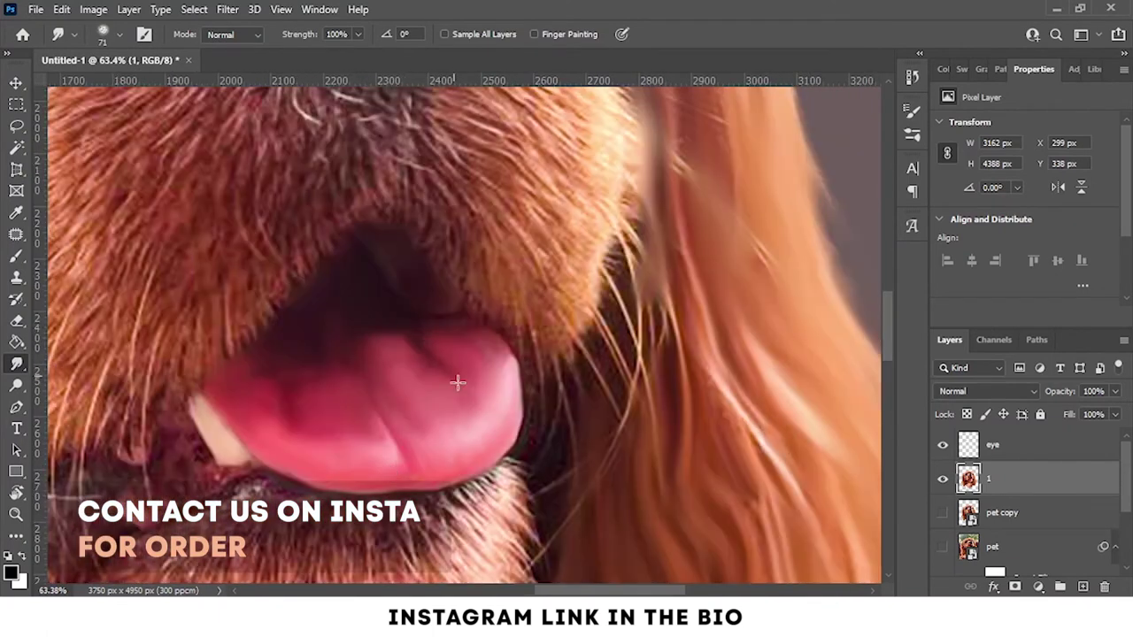
pyautogui.scroll(-2, 392, 430)
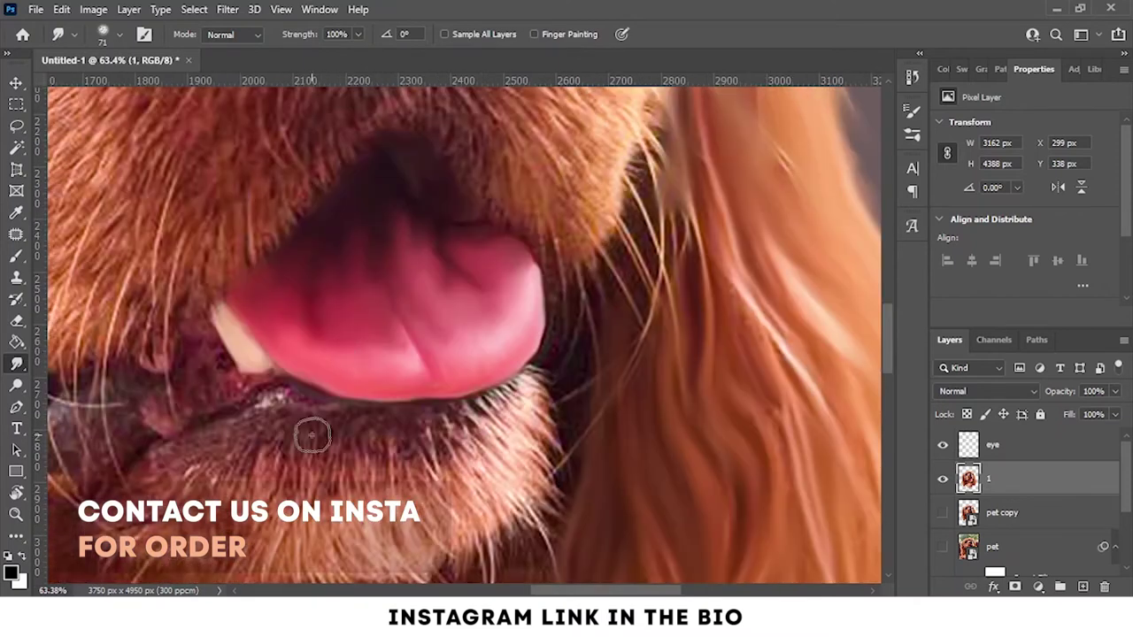
# Smear the chin fur below the lip into soft strands
pyautogui.scroll(3, 309, 434)
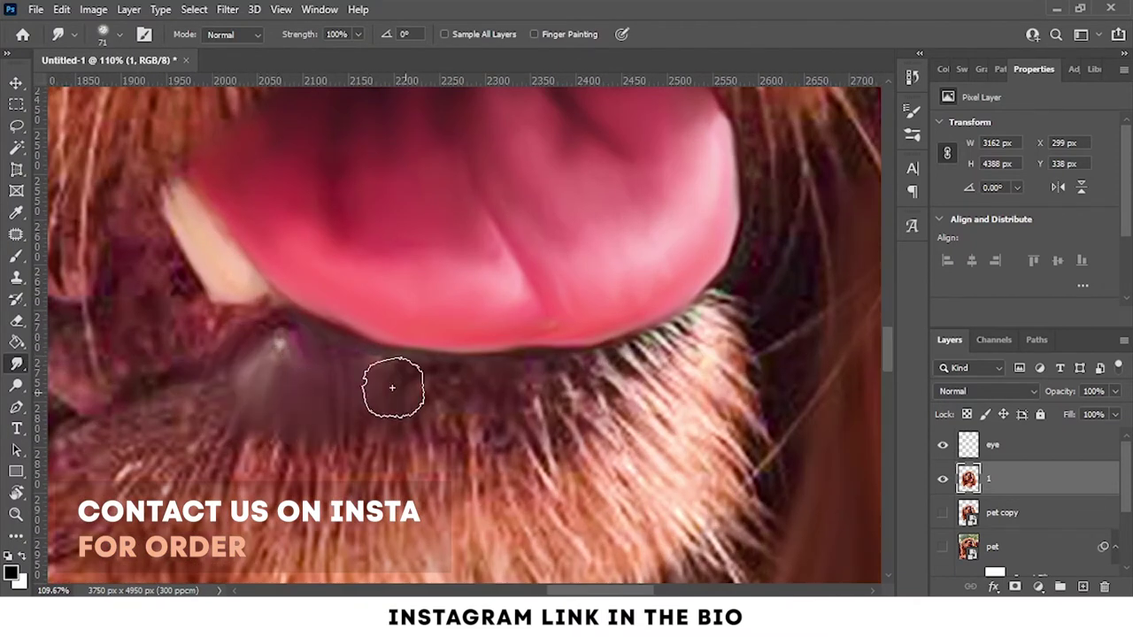
pyautogui.hscroll(3, 389, 402)
pyautogui.hscroll(3, 526, 357)
pyautogui.moveTo(425, 390)
pyautogui.mouseDown()
pyautogui.moveTo(475, 392)
pyautogui.moveTo(493, 505)
pyautogui.mouseUp()
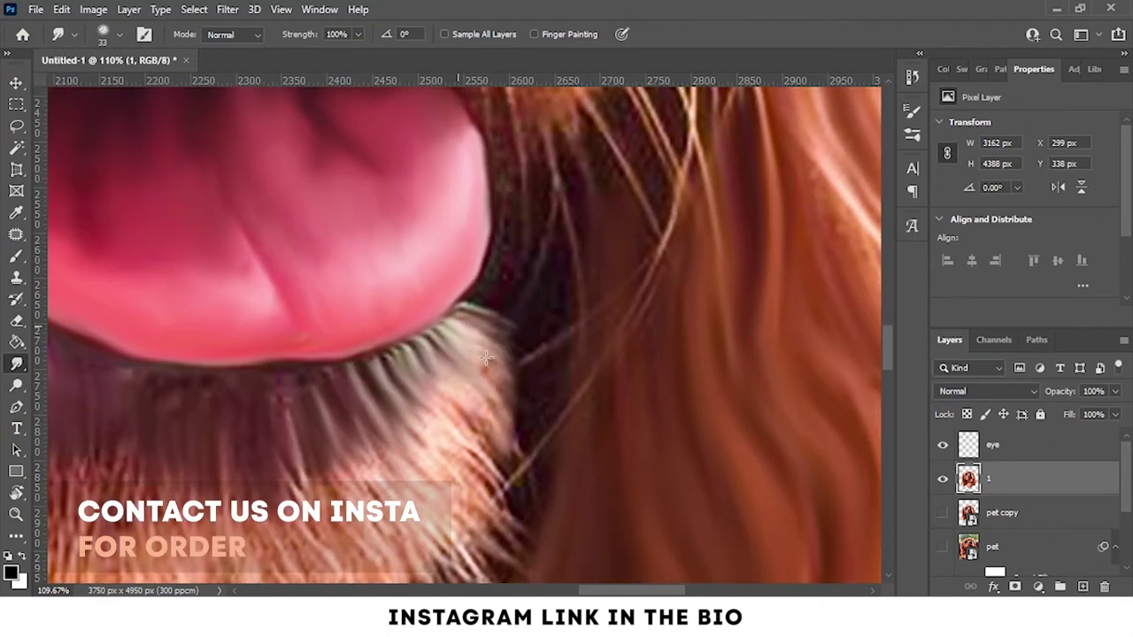
pyautogui.scroll(-2, 398, 381)
pyautogui.hscroll(2, 399, 381)
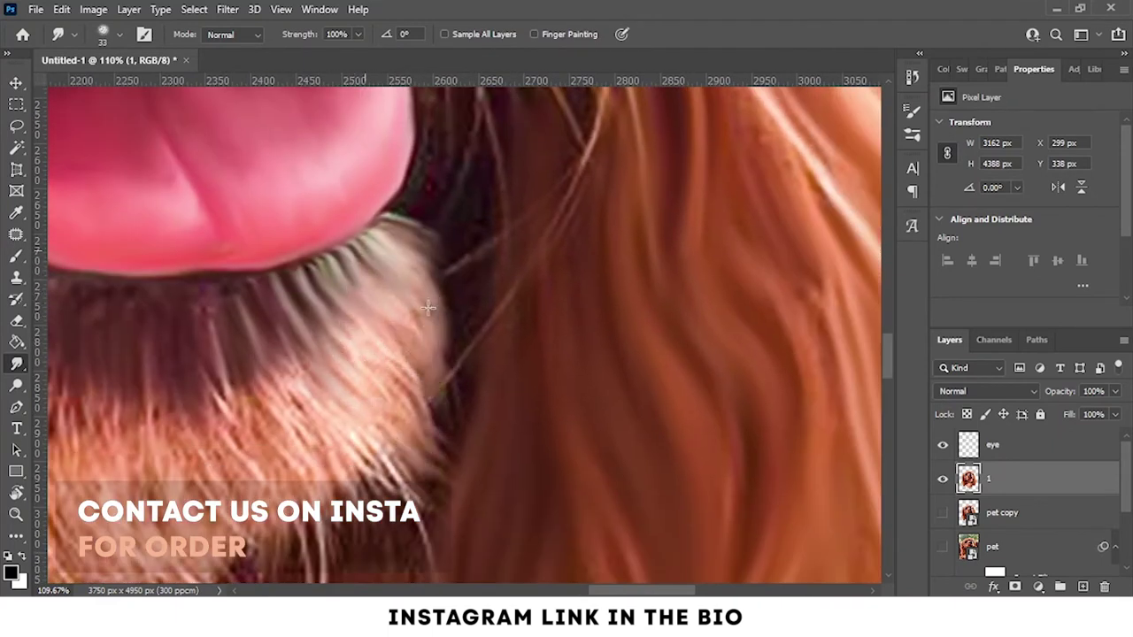
pyautogui.scroll(-2, 407, 361)
pyautogui.hscroll(-1, 407, 361)
pyautogui.hscroll(-3, 386, 329)
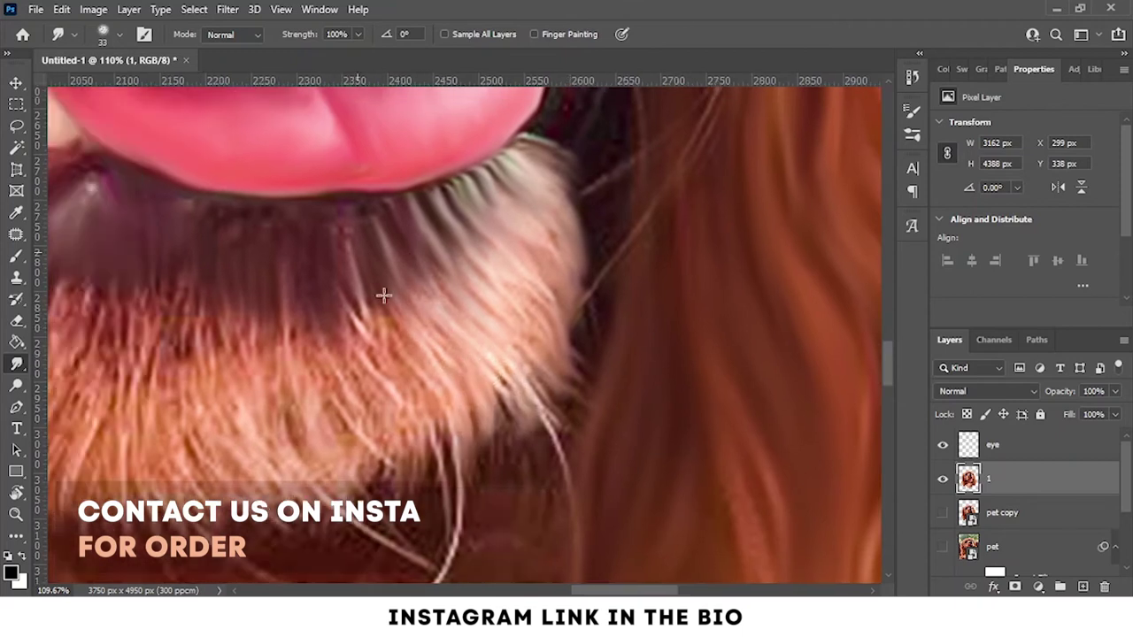
pyautogui.hscroll(-3, 496, 425)
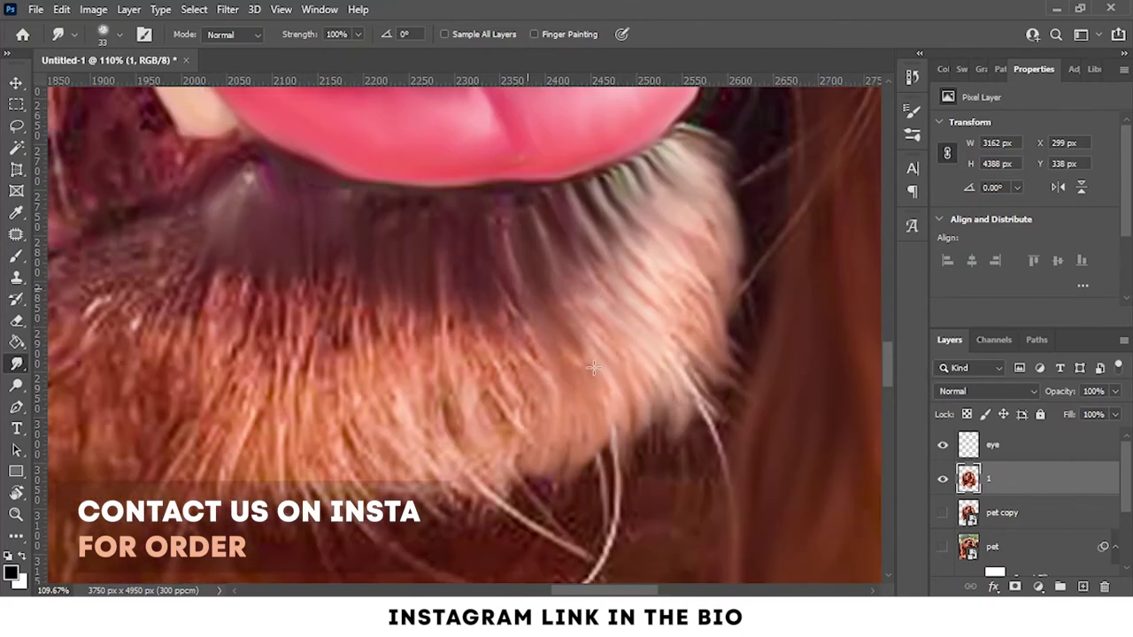
pyautogui.scroll(3, 558, 192)
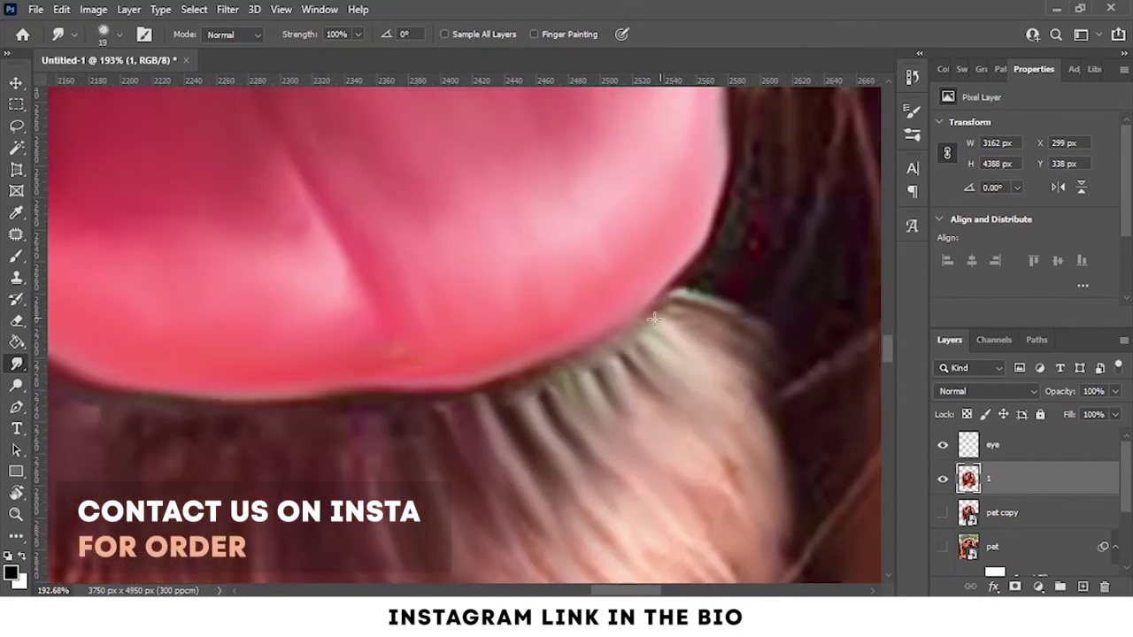
pyautogui.hscroll(-2, 420, 403)
pyautogui.scroll(1, 420, 402)
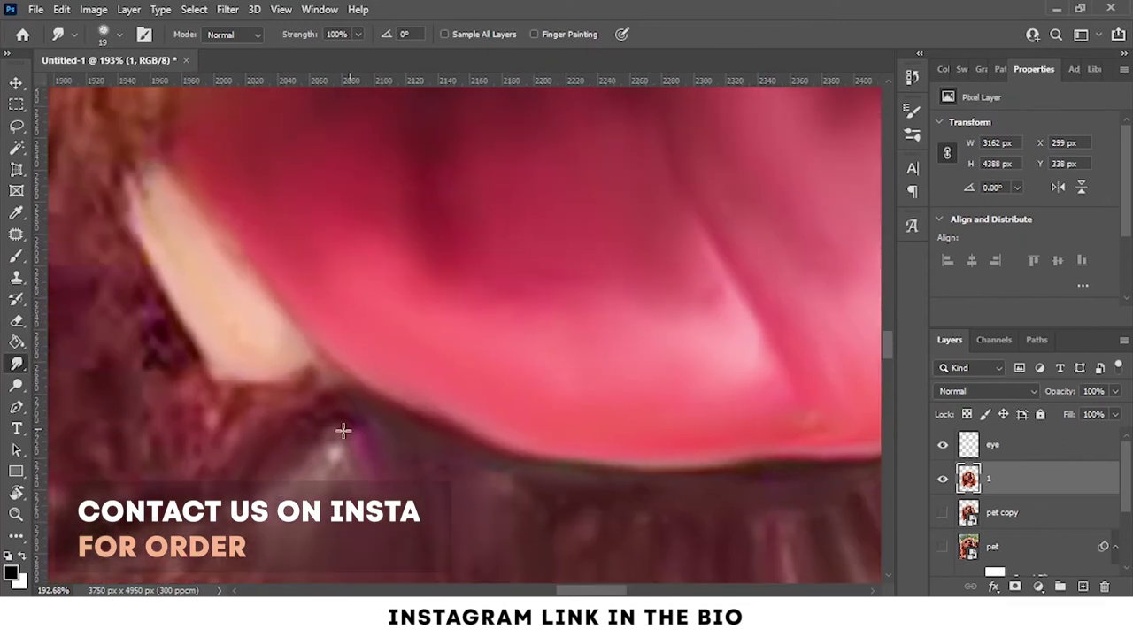
pyautogui.hscroll(-3, 235, 437)
pyautogui.scroll(1, 234, 438)
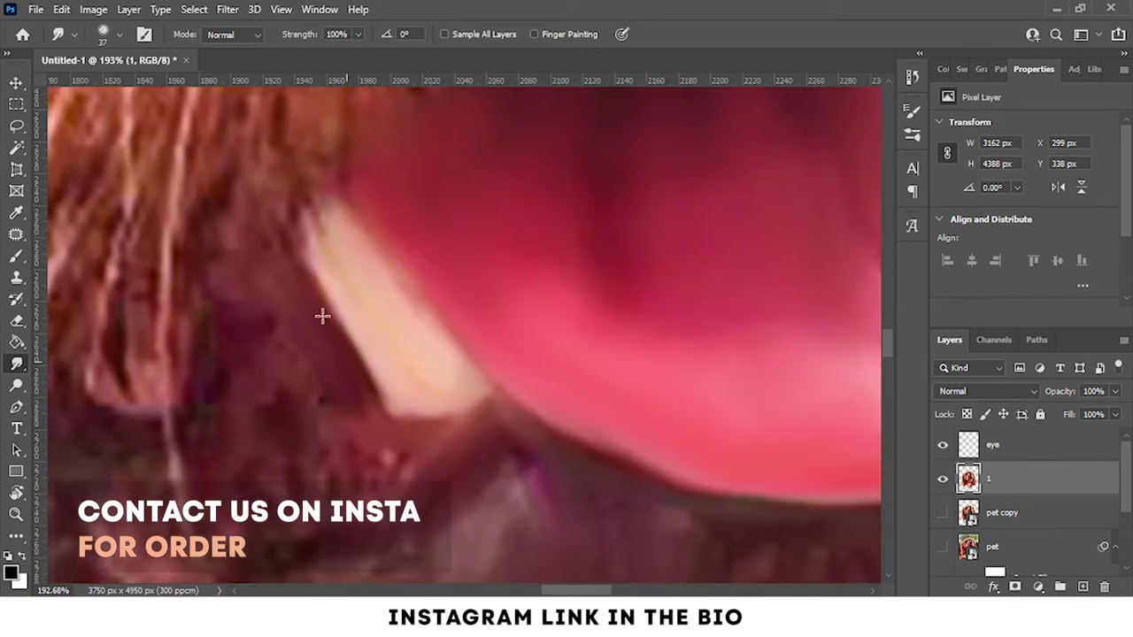
pyautogui.scroll(-3, 392, 286)
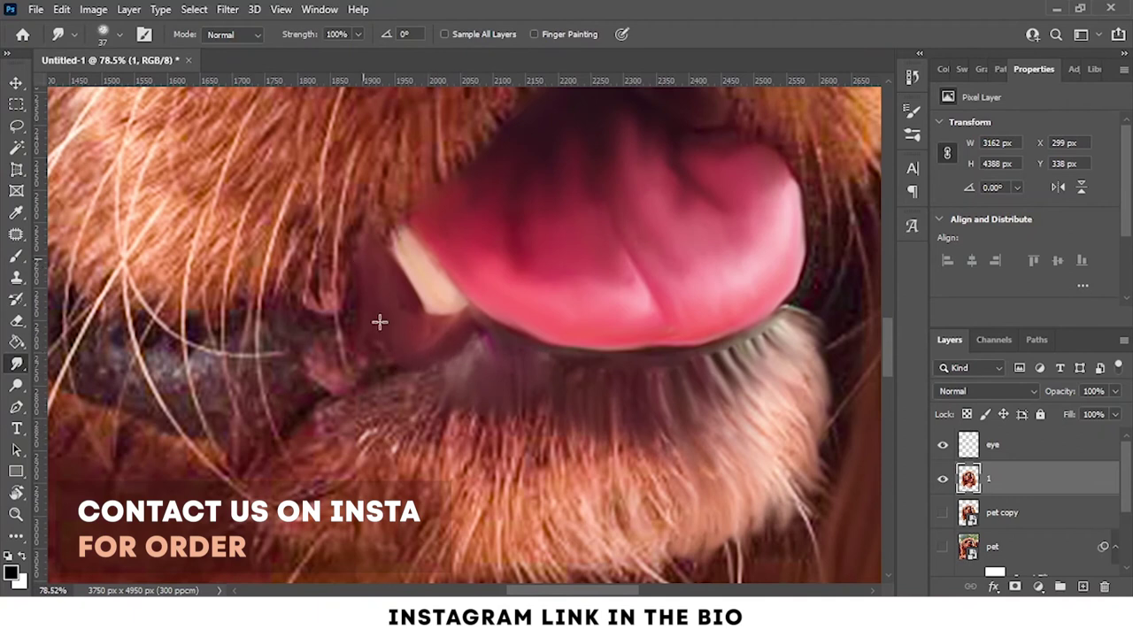
# With a smaller brush, blend the light fur under the lip and beside the chin
pyautogui.moveTo(396, 387)
pyautogui.mouseDown()
pyautogui.moveTo(392, 413)
pyautogui.moveTo(449, 425)
pyautogui.moveTo(375, 481)
pyautogui.mouseUp()
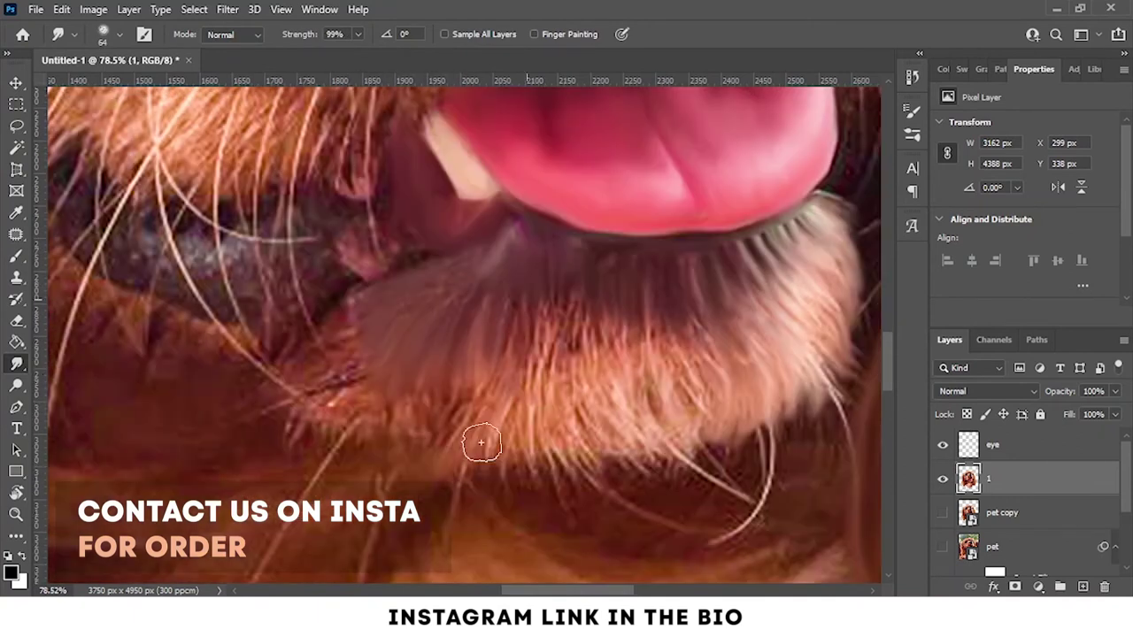
pyautogui.moveTo(480, 442)
pyautogui.mouseDown()
pyautogui.moveTo(455, 481)
pyautogui.moveTo(549, 415)
pyautogui.mouseUp()
pyautogui.scroll(-3, 599, 342)
pyautogui.scroll(4, 599, 342)
pyautogui.press('[')
pyautogui.press('[')
pyautogui.moveTo(575, 221)
pyautogui.mouseDown()
pyautogui.moveTo(652, 354)
pyautogui.moveTo(611, 425)
pyautogui.moveTo(688, 215)
pyautogui.moveTo(670, 240)
pyautogui.moveTo(674, 343)
pyautogui.mouseUp()
pyautogui.scroll(-3, 673, 344)
pyautogui.scroll(2, 551, 237)
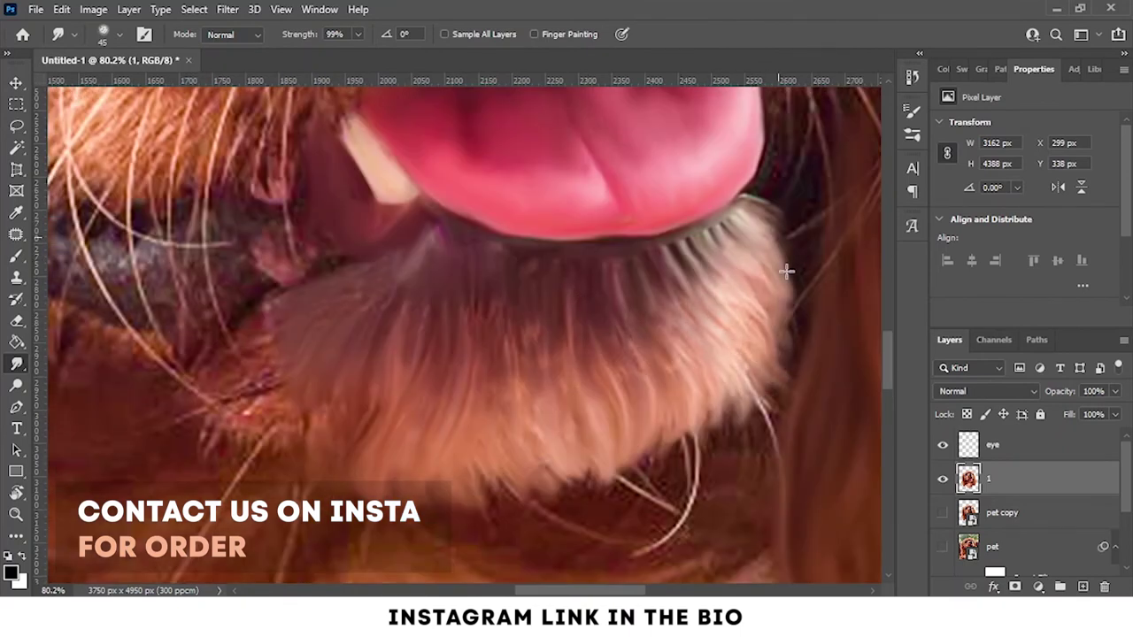
pyautogui.moveTo(402, 303)
pyautogui.mouseDown()
pyautogui.moveTo(527, 352)
pyautogui.moveTo(376, 390)
pyautogui.mouseUp()
pyautogui.moveTo(484, 364); pyautogui.dragTo(432, 370)
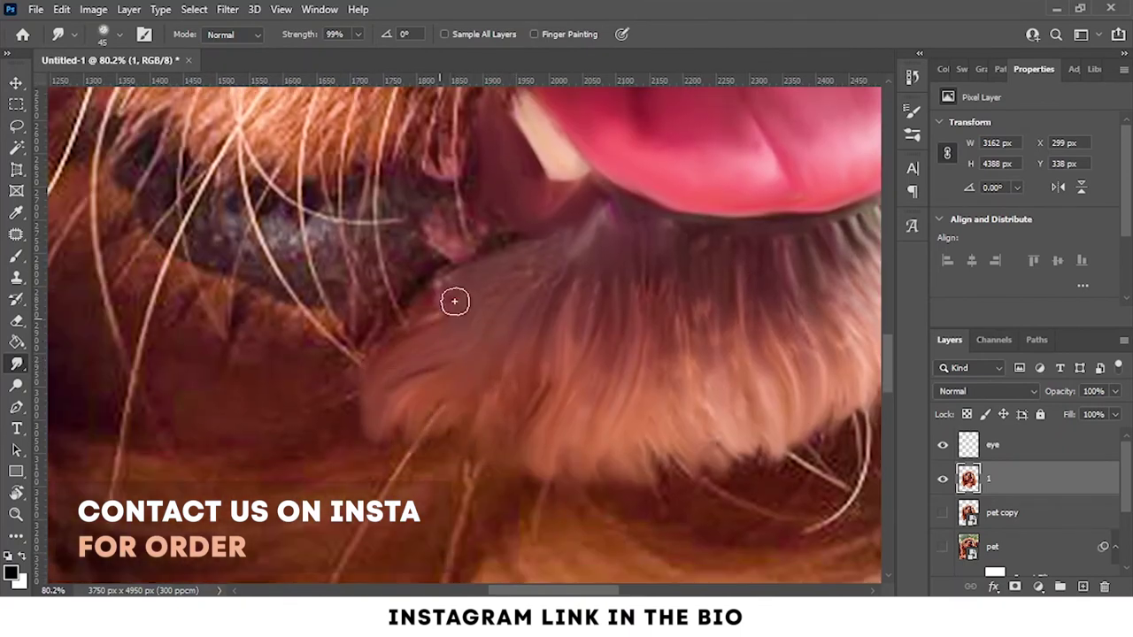
pyautogui.moveTo(454, 302); pyautogui.dragTo(592, 362)
pyautogui.moveTo(230, 336); pyautogui.dragTo(311, 418)
# Smudge the dark lip edge into a smooth band at 70% strength, revealing the chest fur
pyautogui.moveTo(270, 382); pyautogui.dragTo(598, 413)
pyautogui.moveTo(640, 454)
pyautogui.mouseDown()
pyautogui.moveTo(647, 469)
pyautogui.moveTo(548, 495)
pyautogui.moveTo(420, 475)
pyautogui.moveTo(362, 426)
pyautogui.mouseUp()
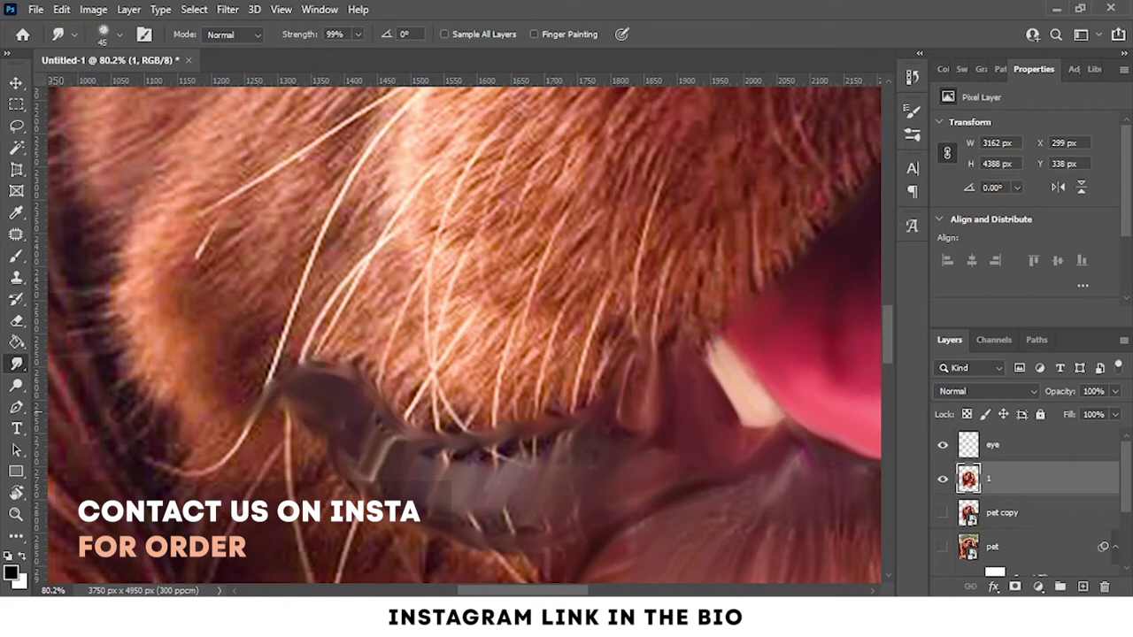
pyautogui.moveTo(470, 468); pyautogui.dragTo(440, 459)
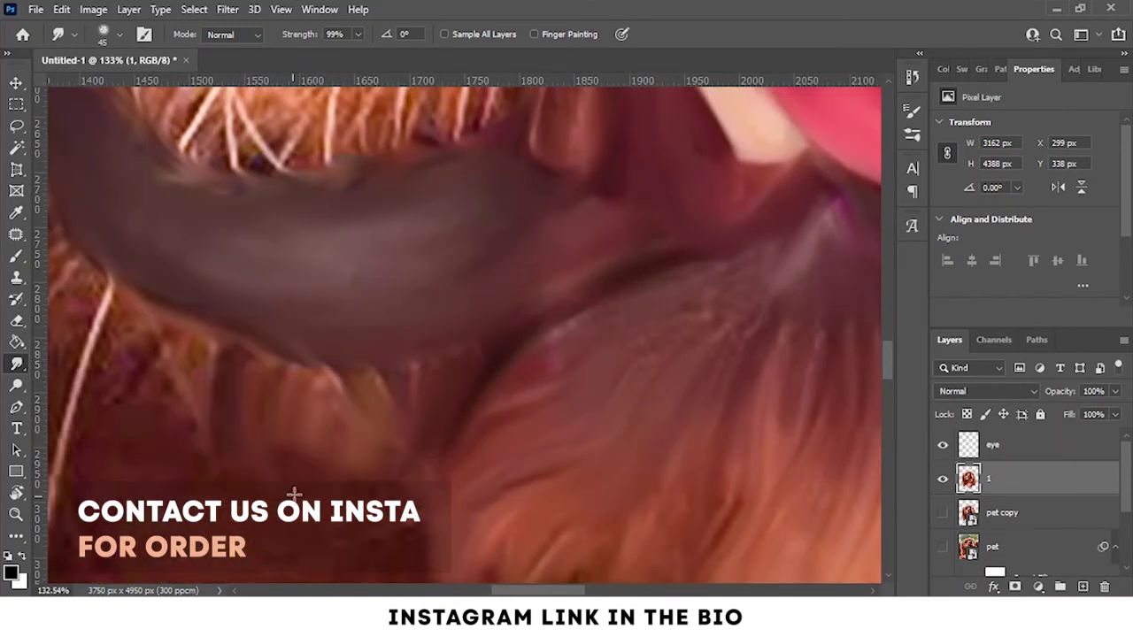
pyautogui.write('70')
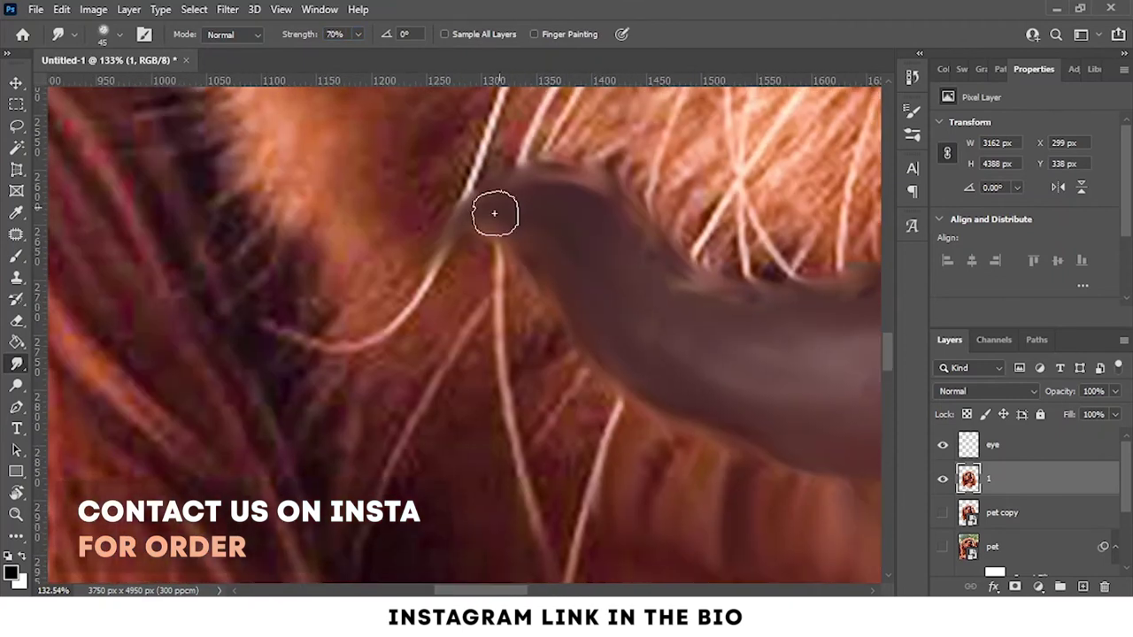
pyautogui.moveTo(492, 210); pyautogui.dragTo(531, 346)
pyautogui.scroll(-10, 513, 415)
pyautogui.scroll(3, 512, 415)
pyautogui.scroll(3, 541, 410)
pyautogui.scroll(2, 463, 351)
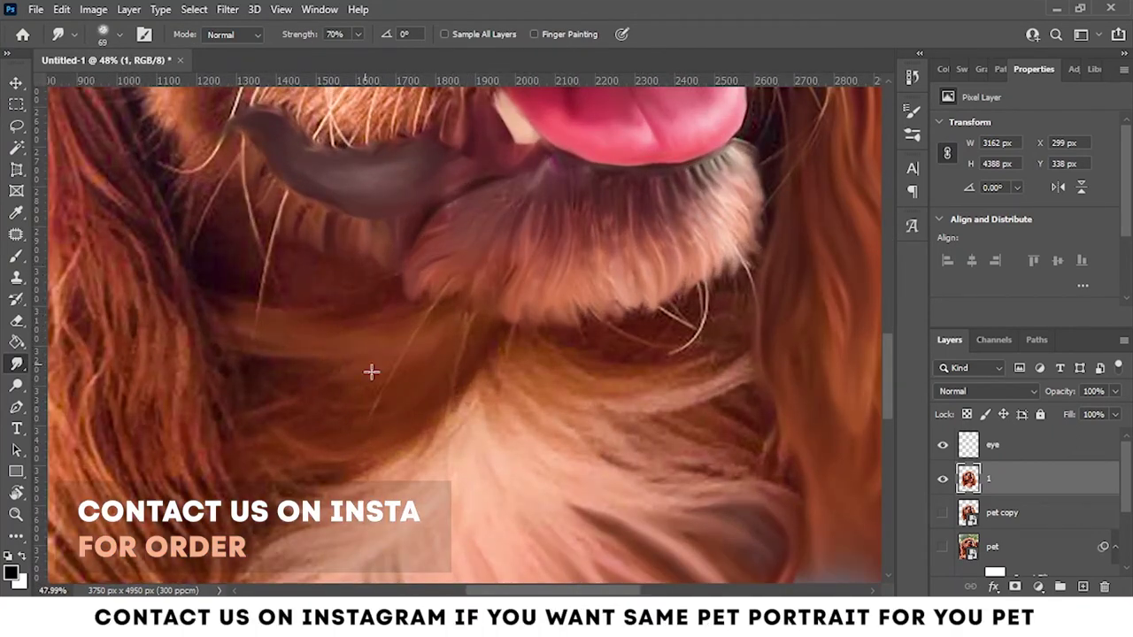
# Smudge the chest hair strands at the bottom of the left ear into a painted stroke
pyautogui.scroll(-2, 489, 299)
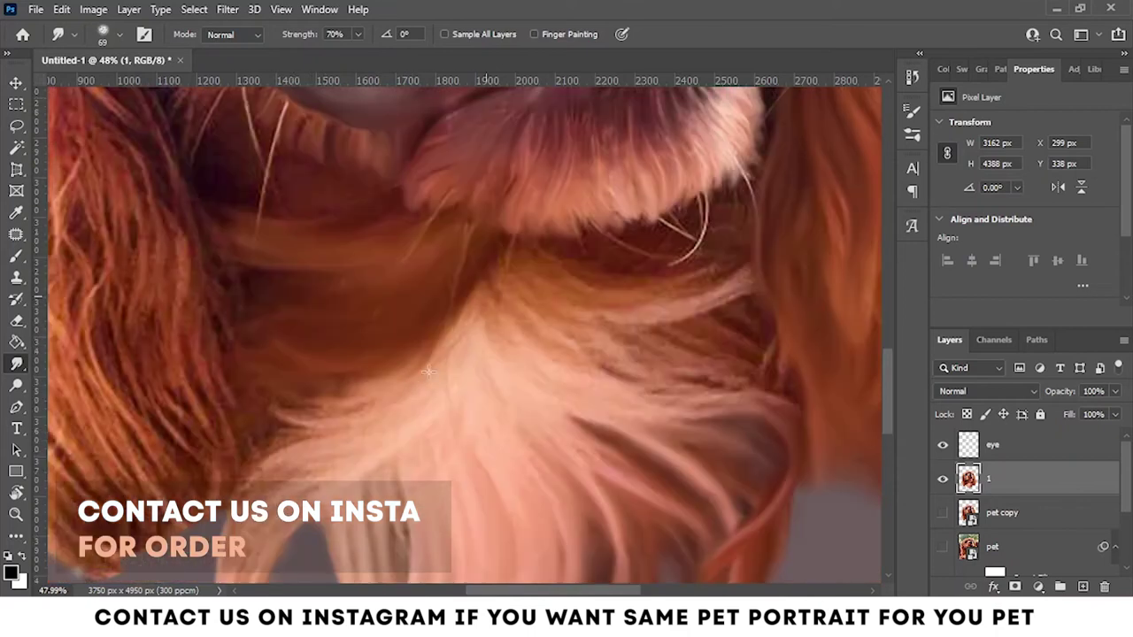
pyautogui.scroll(-2, 435, 309)
pyautogui.hscroll(-1, 435, 309)
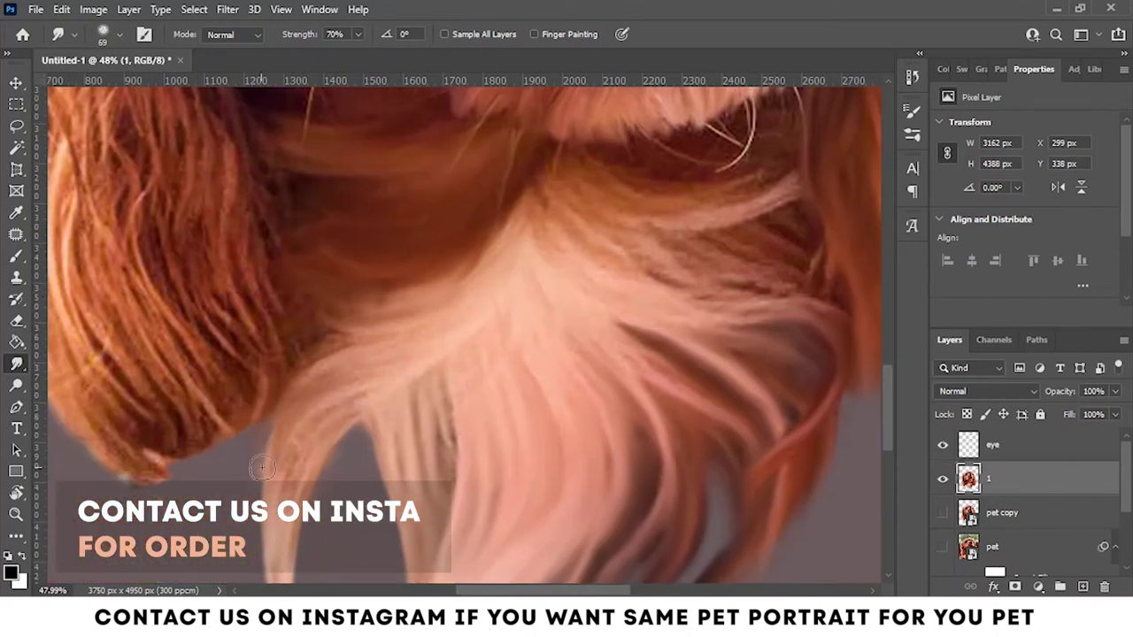
pyautogui.scroll(3, 482, 257)
pyautogui.hscroll(2, 477, 272)
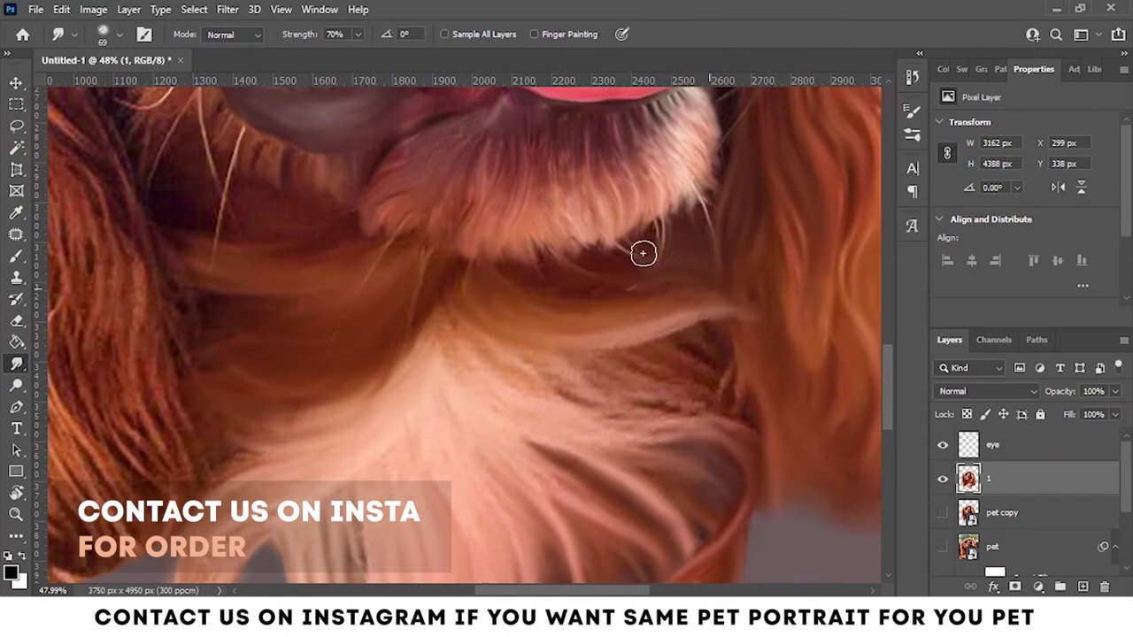
pyautogui.hscroll(3, 467, 381)
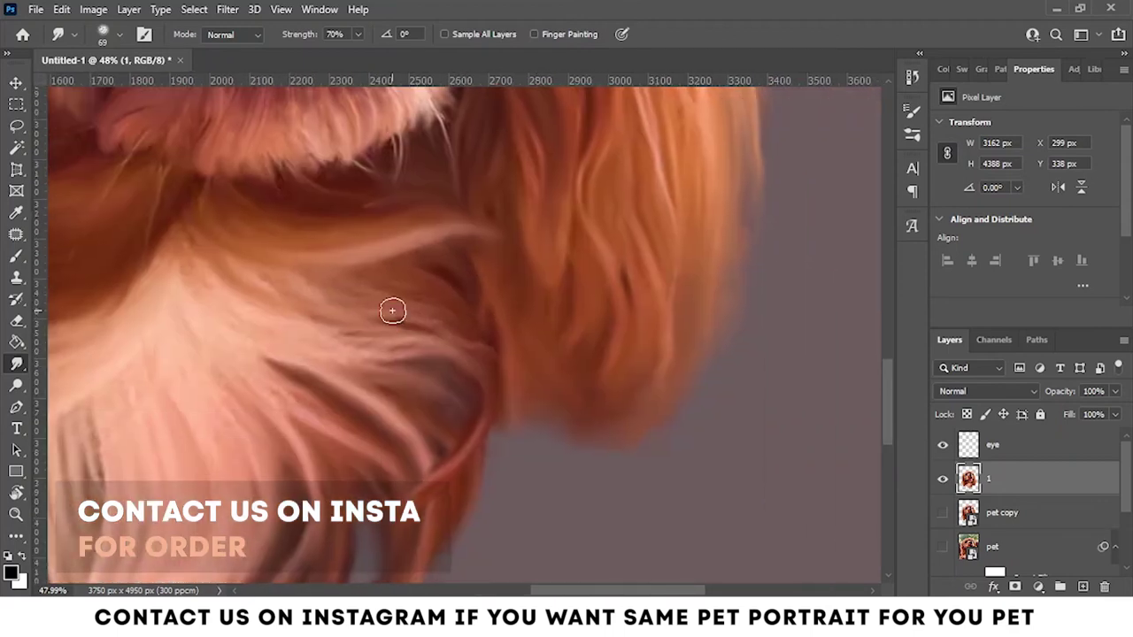
pyautogui.scroll(3, 455, 381)
pyautogui.moveTo(396, 367)
pyautogui.mouseDown()
pyautogui.moveTo(374, 328)
pyautogui.moveTo(412, 362)
pyautogui.moveTo(374, 378)
pyautogui.moveTo(441, 331)
pyautogui.moveTo(253, 202)
pyautogui.moveTo(582, 394)
pyautogui.mouseUp()
# Smear the light hair strand downward into a flowing stroke
pyautogui.hscroll(-3, 438, 319)
pyautogui.scroll(-5, 382, 401)
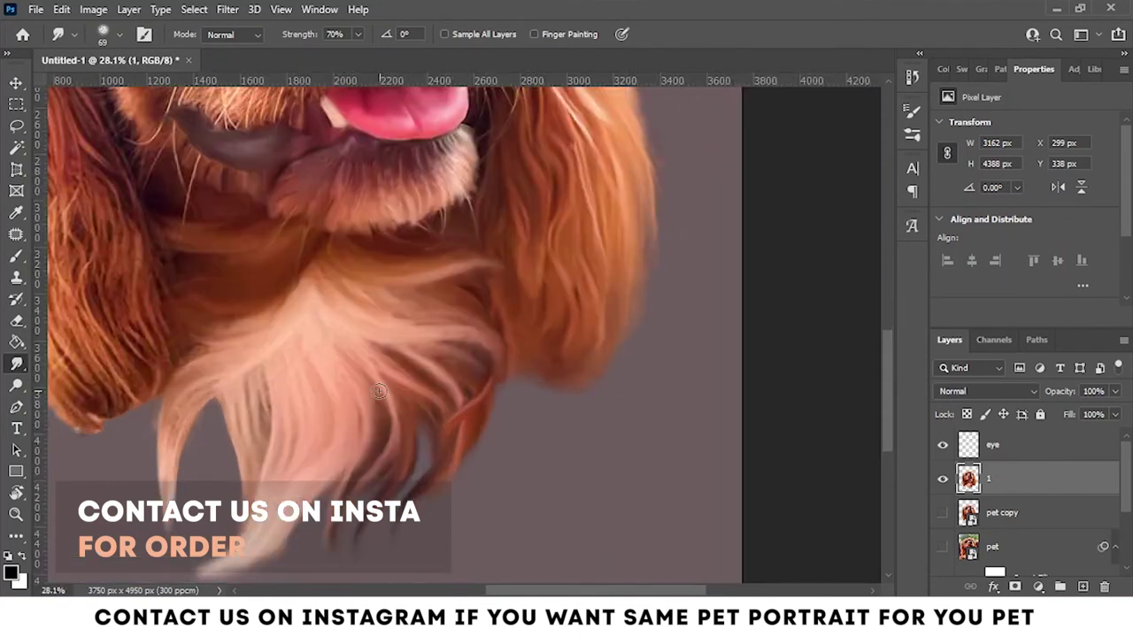
pyautogui.scroll(3, 383, 401)
pyautogui.scroll(2, 443, 460)
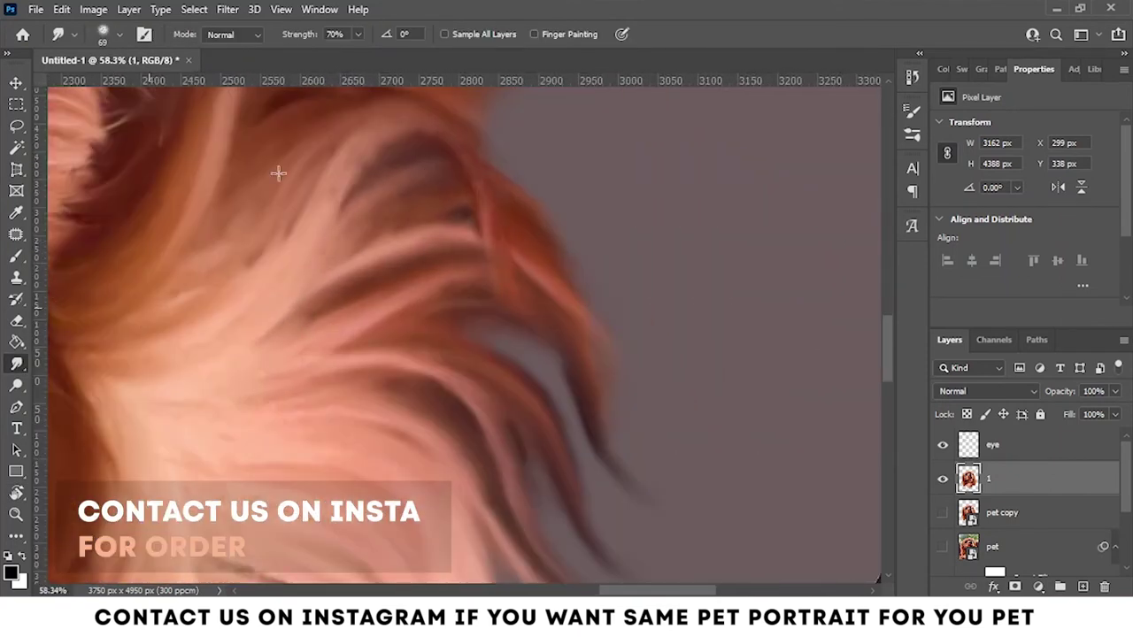
pyautogui.hscroll(-1, 278, 174)
pyautogui.hscroll(-1, 240, 266)
pyautogui.hscroll(-1, 303, 298)
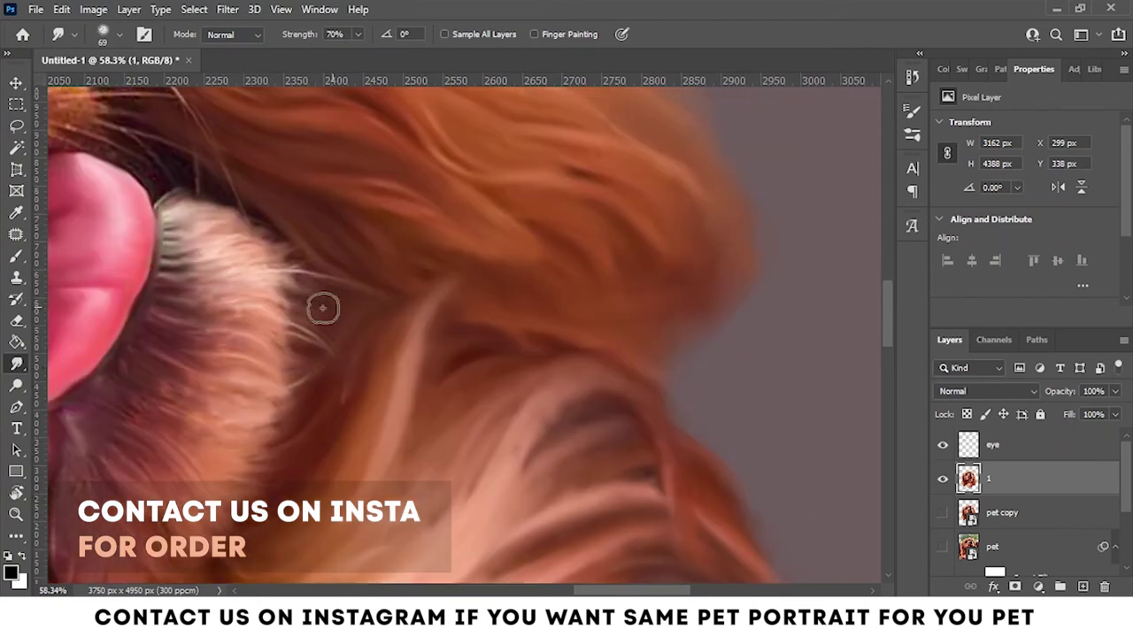
pyautogui.scroll(-3, 322, 308)
pyautogui.moveTo(492, 278); pyautogui.dragTo(503, 323)
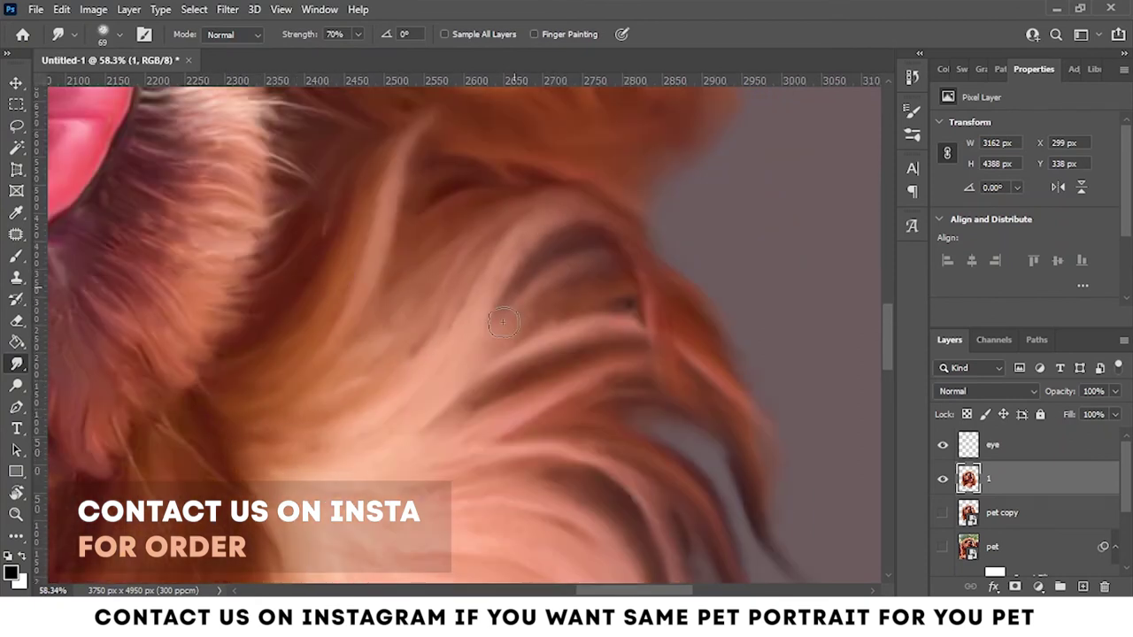
# Soften the lower strand's tip and pull light hair wisps into the background
pyautogui.scroll(-3, 496, 361)
pyautogui.scroll(-3, 306, 260)
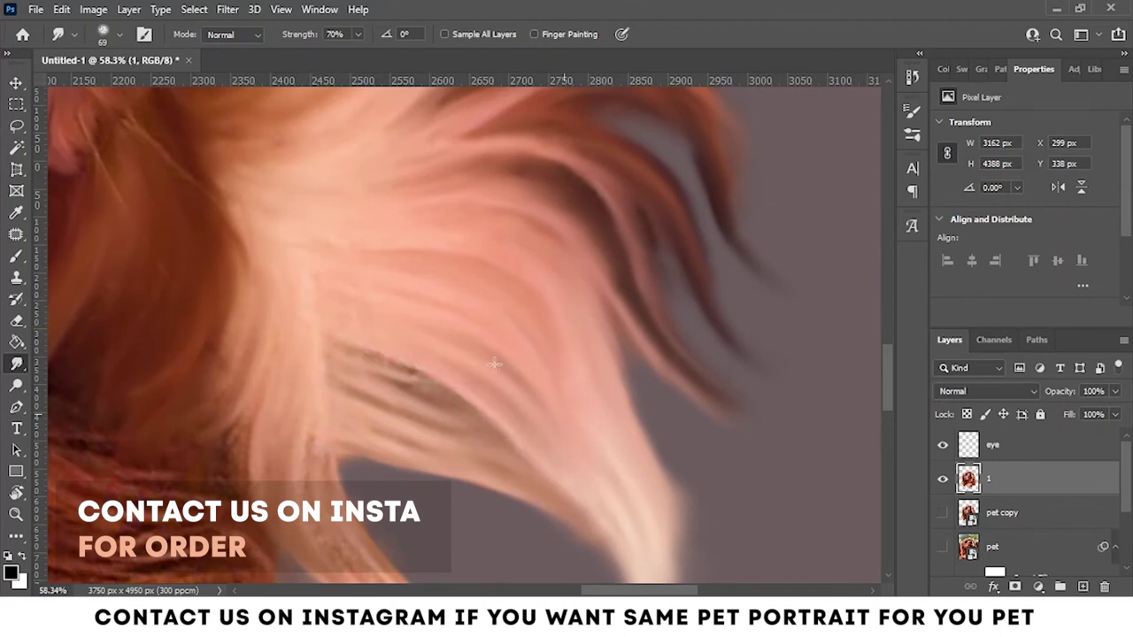
pyautogui.scroll(-3, 294, 463)
pyautogui.moveTo(372, 442); pyautogui.dragTo(465, 476)
pyautogui.moveTo(358, 414); pyautogui.dragTo(451, 430)
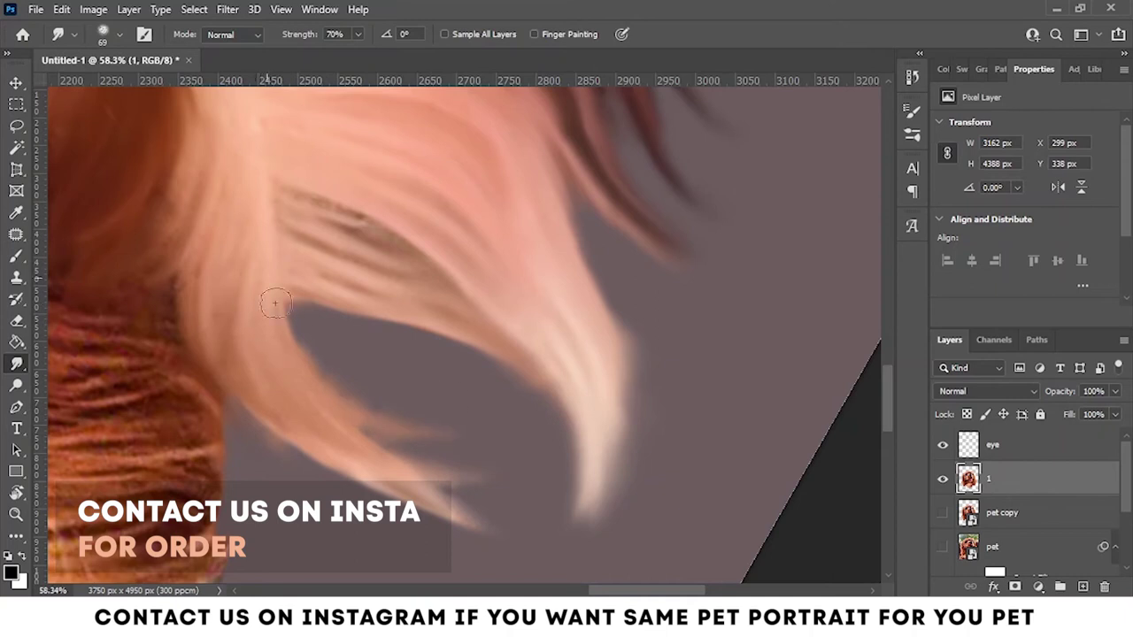
pyautogui.scroll(-1, 339, 367)
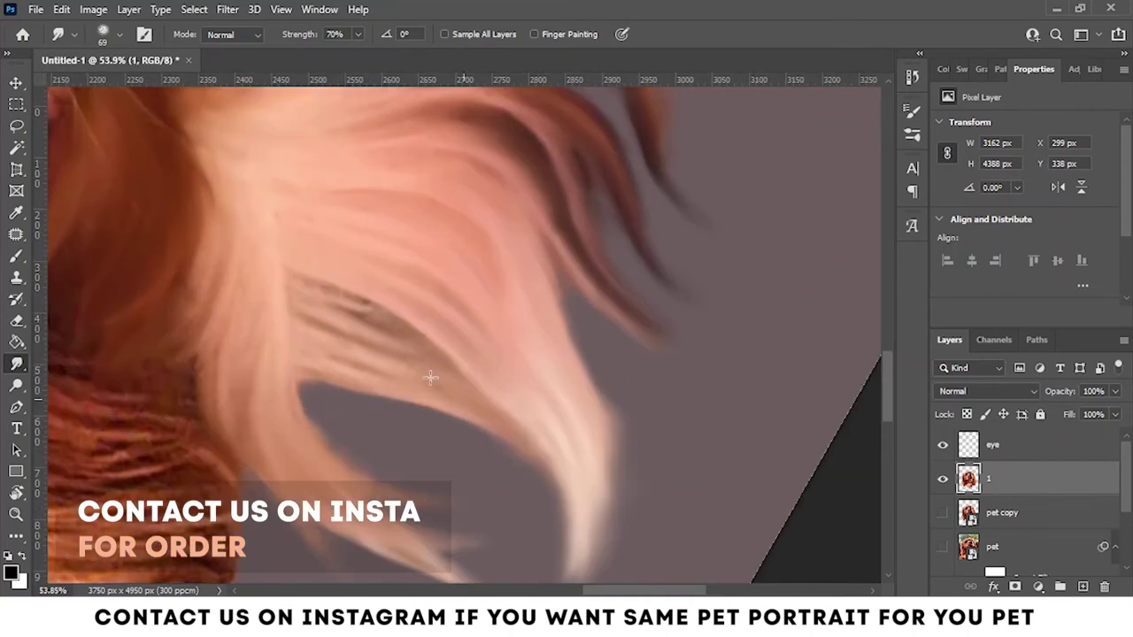
pyautogui.moveTo(442, 414); pyautogui.dragTo(495, 469)
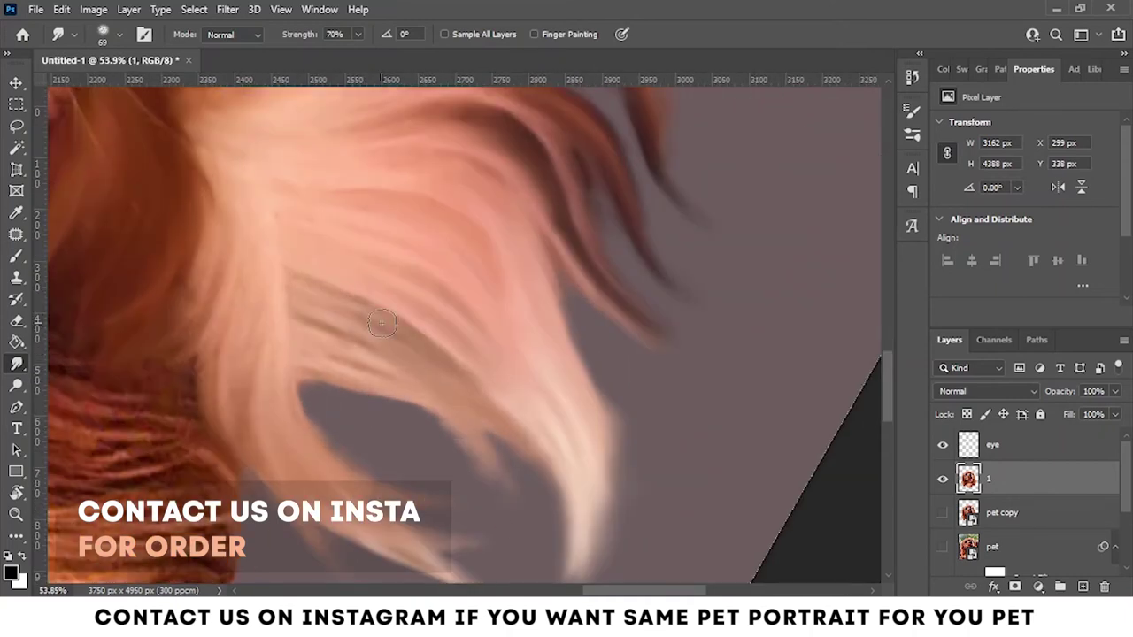
# Shrink the smudge brush with [ for finer strokes
pyautogui.scroll(-5, 382, 323)
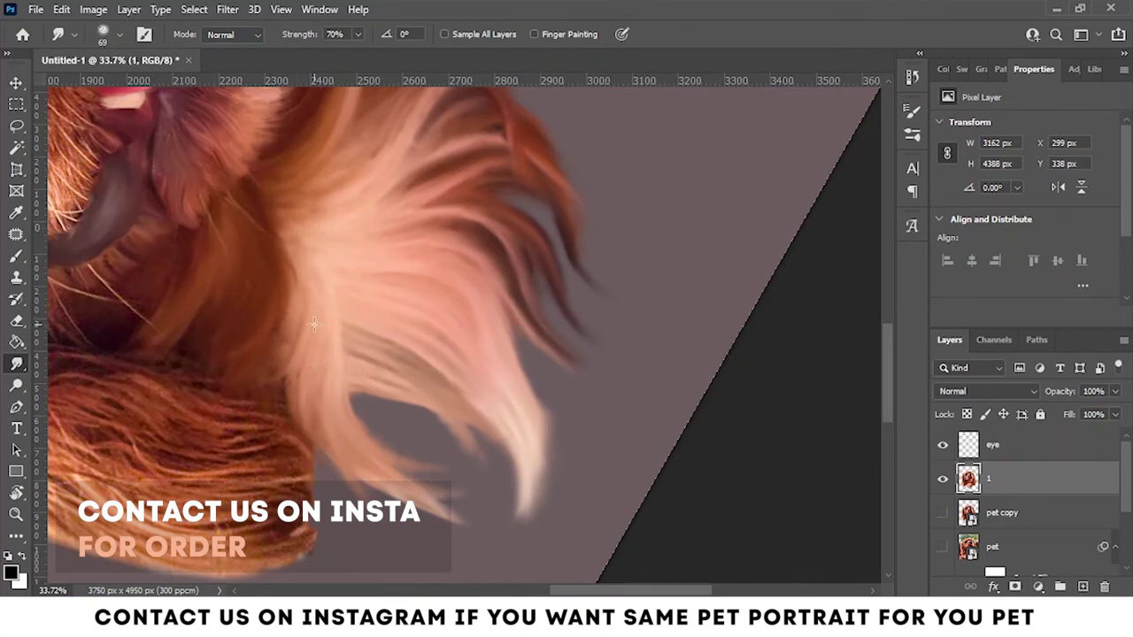
pyautogui.scroll(-2, 307, 431)
pyautogui.scroll(2, 392, 305)
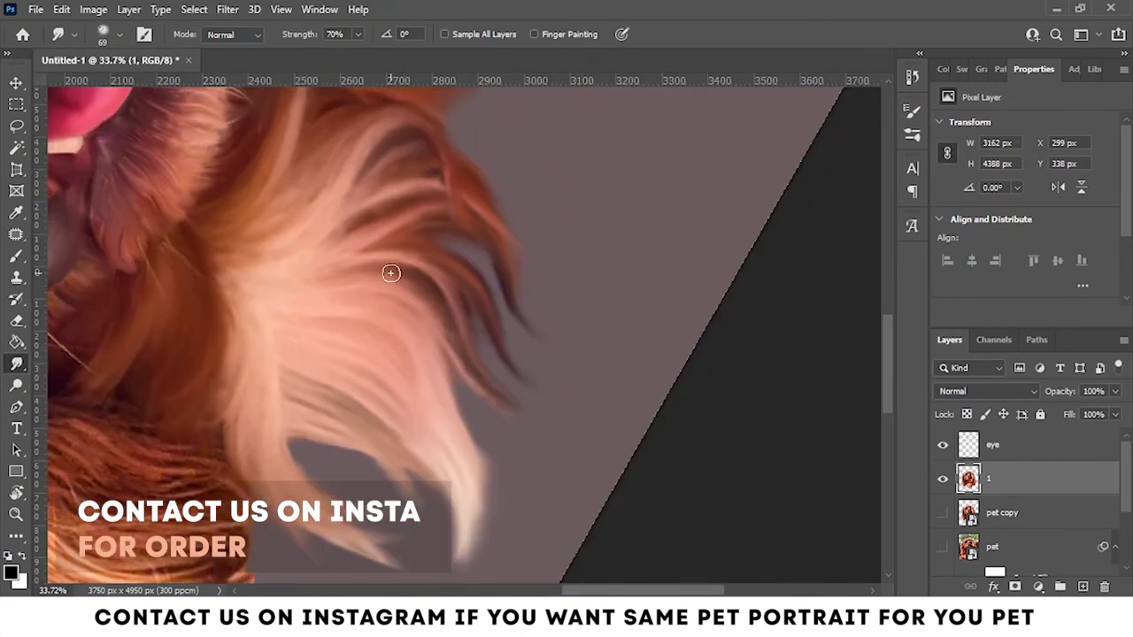
pyautogui.scroll(4, 337, 306)
pyautogui.scroll(3, 587, 213)
pyautogui.press('[')
pyautogui.press('[')
pyautogui.press('[')
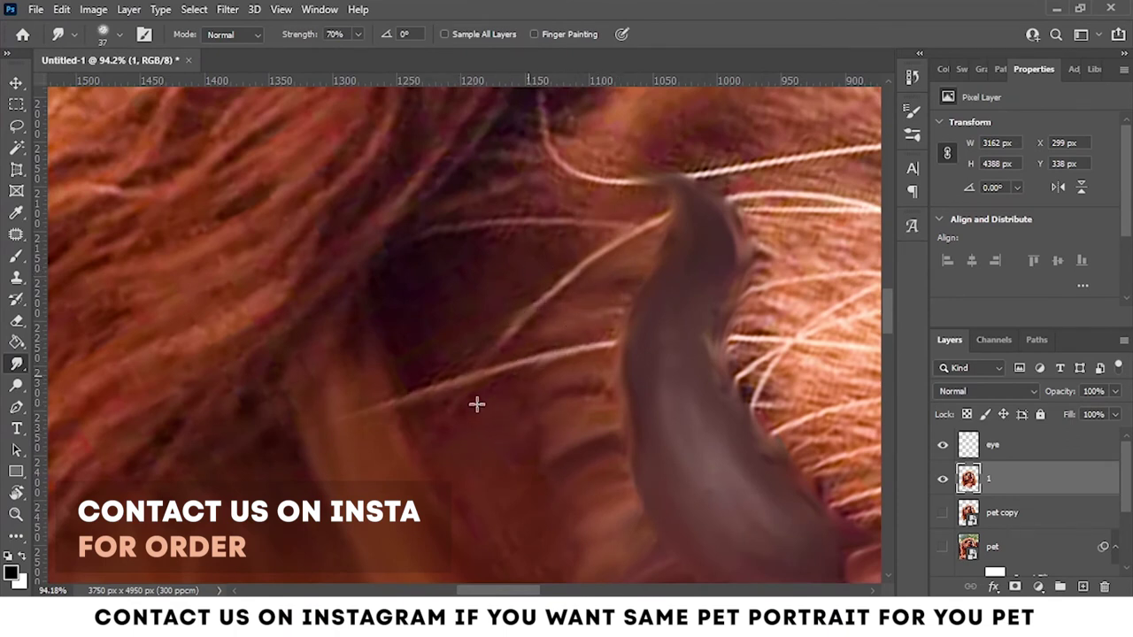
pyautogui.scroll(-5, 502, 384)
pyautogui.scroll(-3, 520, 299)
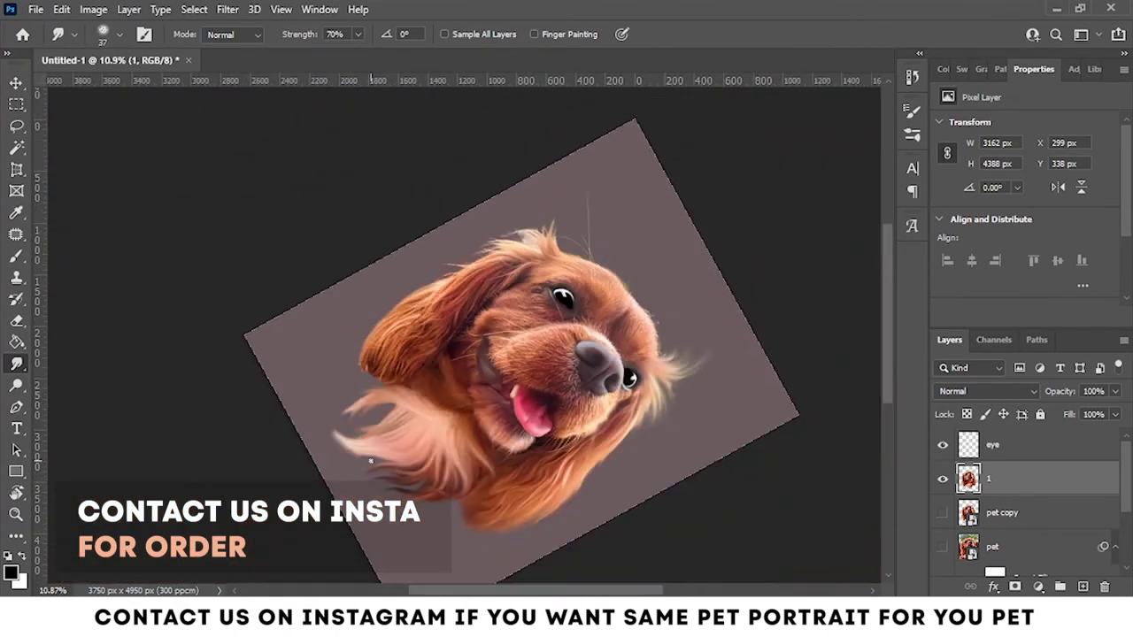
# Enlarge the smudge brush with ] and smear the left ear fur down-left into strokes
pyautogui.scroll(4, 536, 303)
pyautogui.scroll(3, 516, 268)
pyautogui.press(']')
pyautogui.press(']')
pyautogui.press(']')
pyautogui.moveTo(522, 279); pyautogui.dragTo(362, 380)
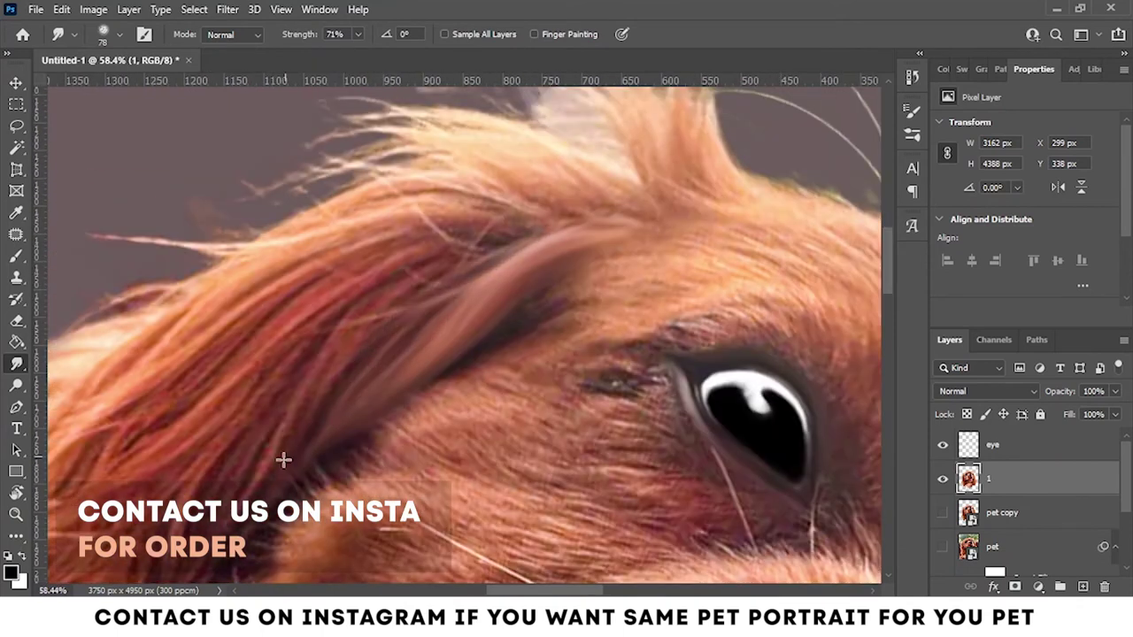
pyautogui.moveTo(268, 432); pyautogui.dragTo(341, 372)
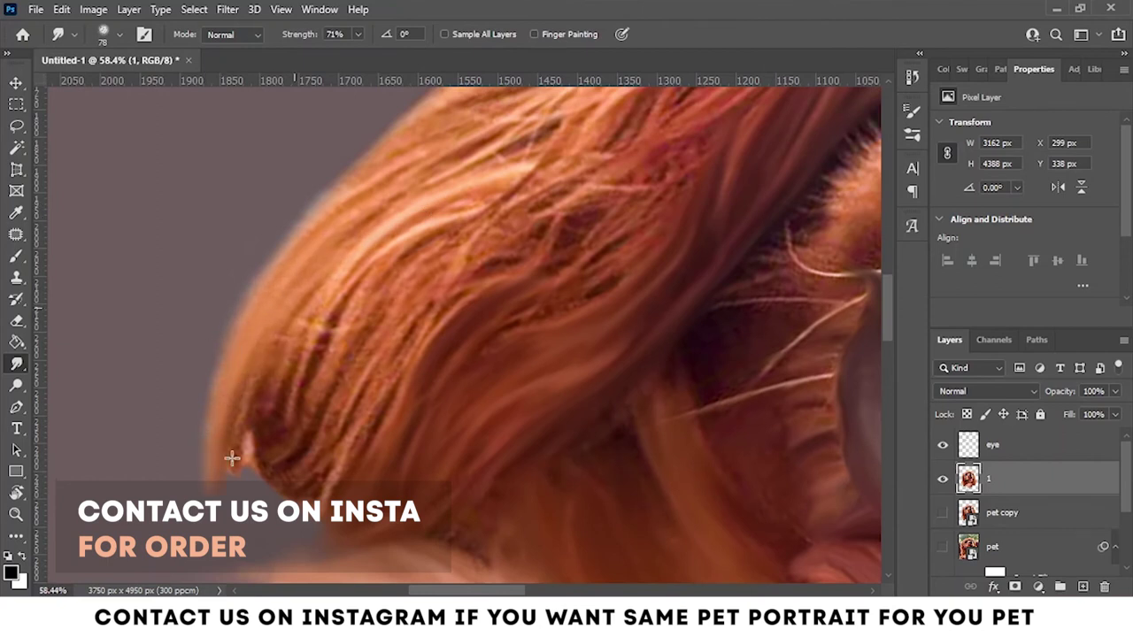
pyautogui.moveTo(232, 458)
pyautogui.mouseDown()
pyautogui.moveTo(271, 362)
pyautogui.moveTo(278, 476)
pyautogui.moveTo(495, 213)
pyautogui.moveTo(325, 281)
pyautogui.moveTo(518, 222)
pyautogui.moveTo(291, 470)
pyautogui.mouseUp()
# Blend the darker strands, the fur beside the ear and the upper edge into smooth strokes
pyautogui.moveTo(609, 280); pyautogui.dragTo(521, 250)
pyautogui.moveTo(258, 249); pyautogui.dragTo(156, 462)
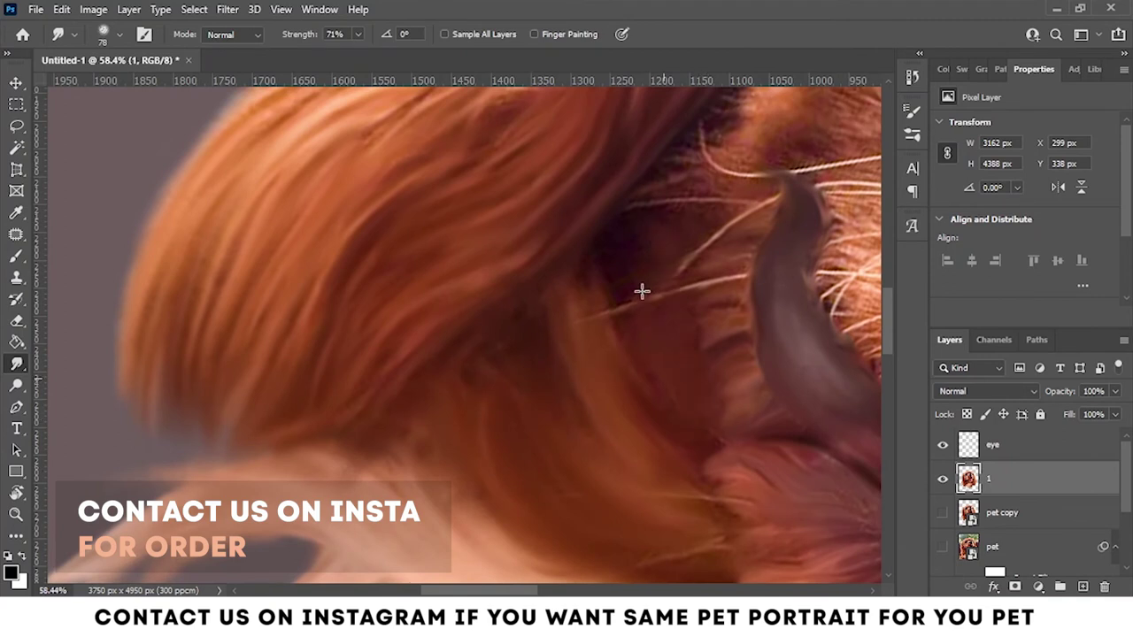
pyautogui.moveTo(642, 290)
pyautogui.mouseDown()
pyautogui.moveTo(711, 397)
pyautogui.moveTo(715, 310)
pyautogui.mouseUp()
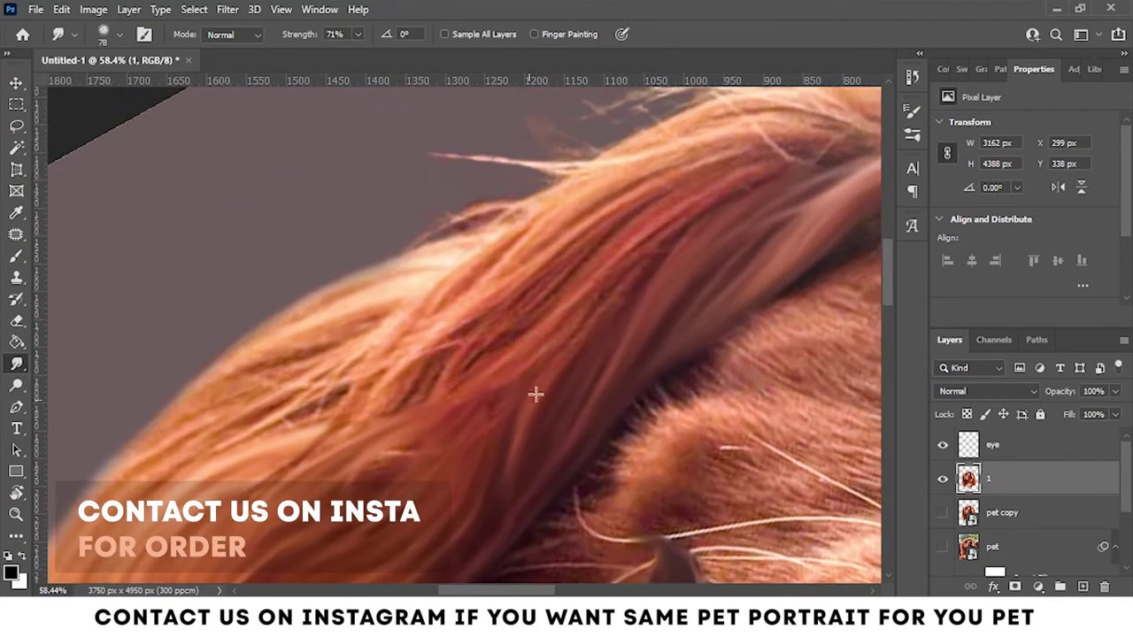
pyautogui.moveTo(634, 242); pyautogui.dragTo(522, 295)
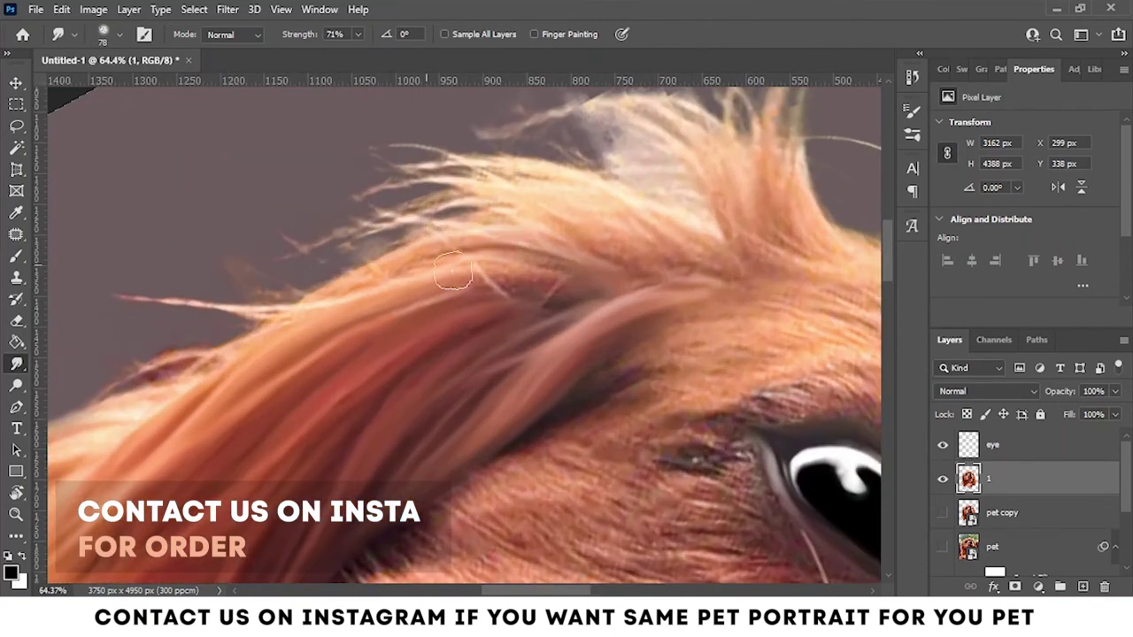
pyautogui.moveTo(453, 276)
pyautogui.mouseDown()
pyautogui.moveTo(566, 295)
pyautogui.moveTo(365, 266)
pyautogui.moveTo(292, 278)
pyautogui.moveTo(234, 327)
pyautogui.mouseUp()
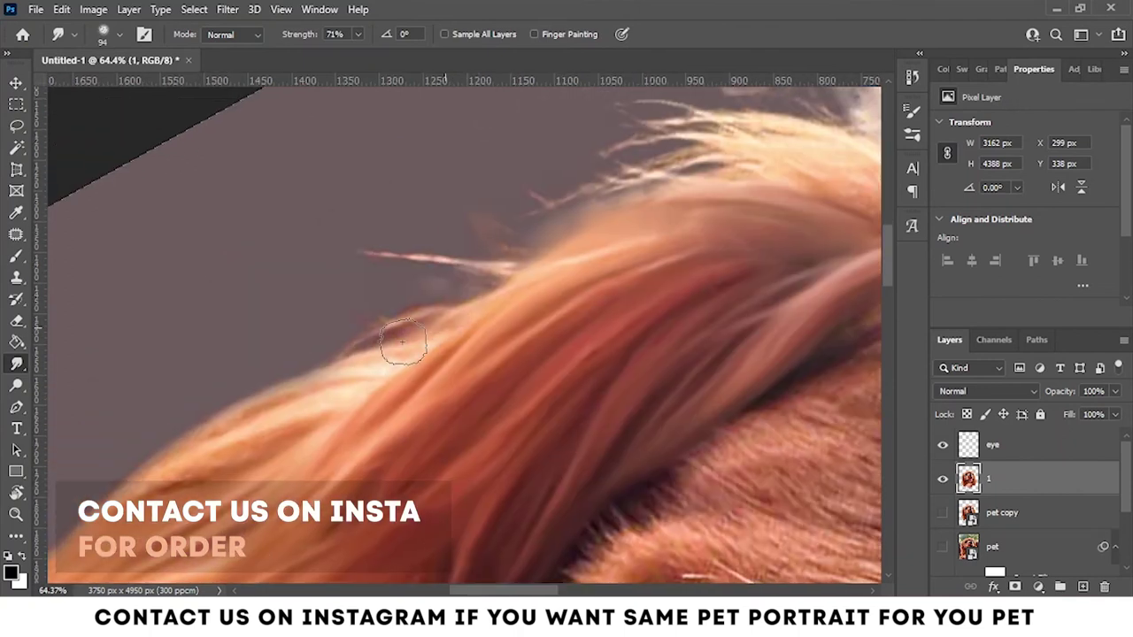
pyautogui.moveTo(566, 248); pyautogui.dragTo(306, 374)
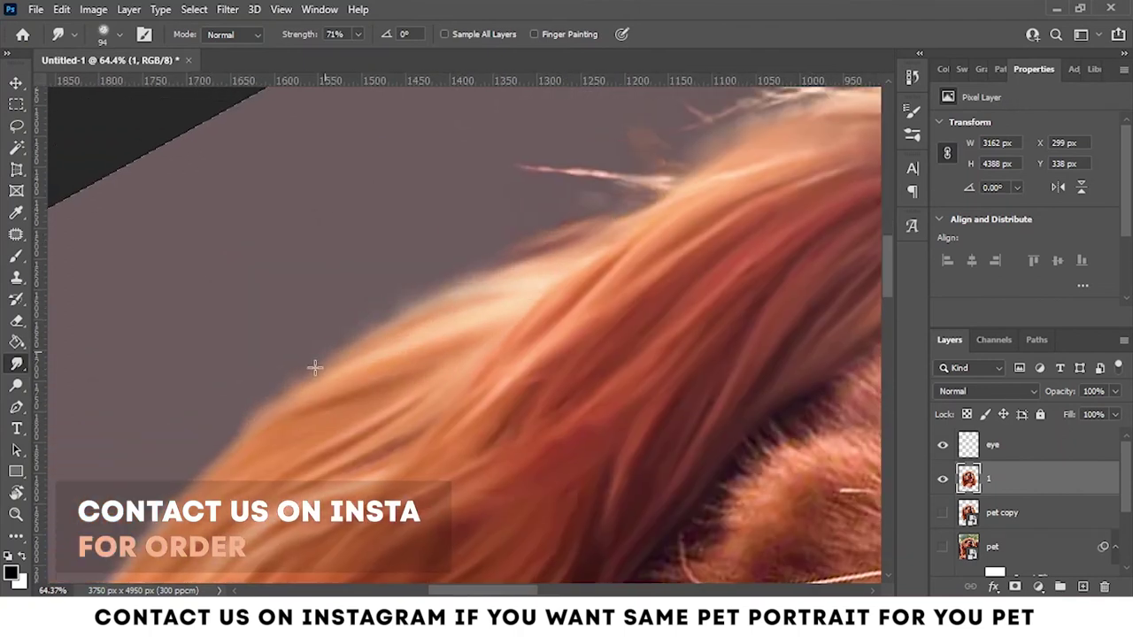
pyautogui.moveTo(425, 333); pyautogui.dragTo(265, 308)
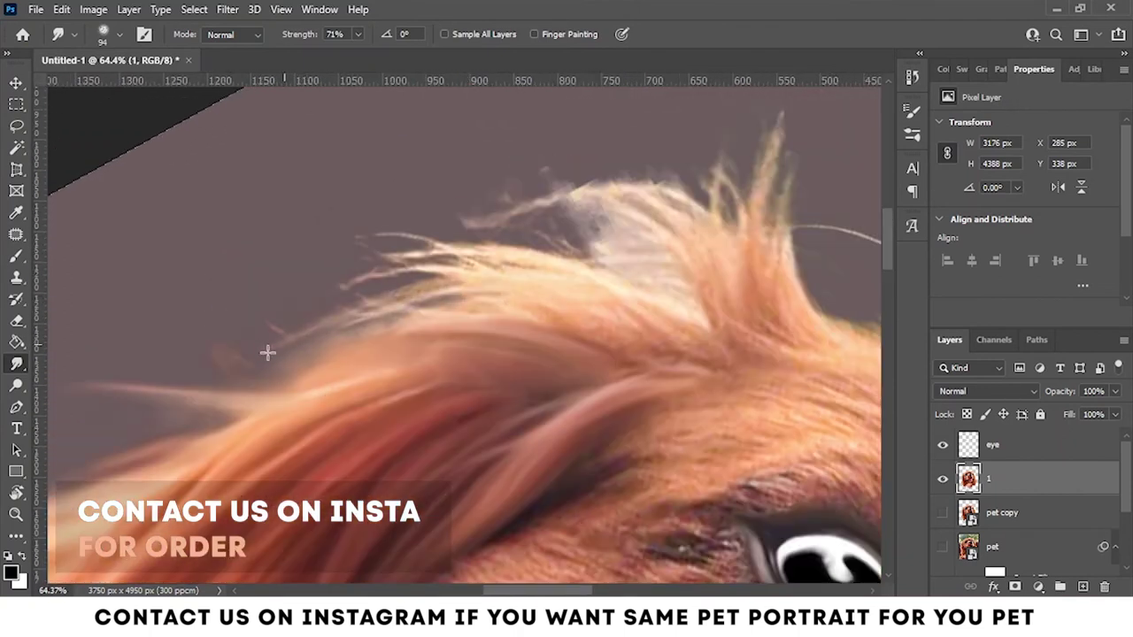
# Pull the head-top fur strands upward into the background and blend them smoothly
pyautogui.moveTo(265, 351)
pyautogui.mouseDown()
pyautogui.moveTo(478, 306)
pyautogui.moveTo(345, 259)
pyautogui.moveTo(477, 232)
pyautogui.mouseUp()
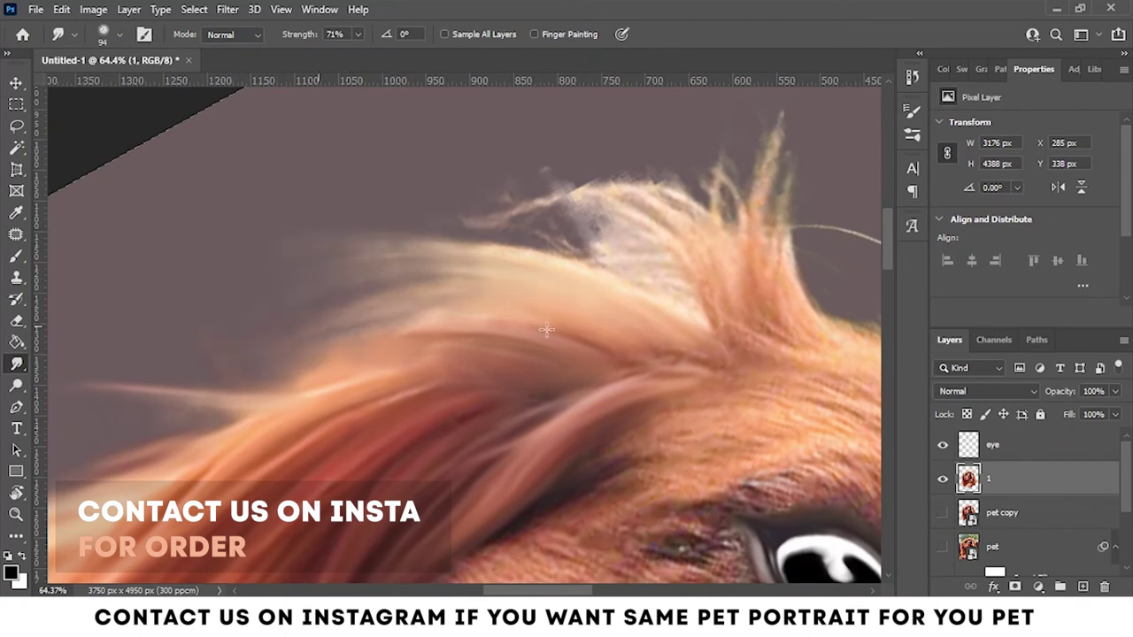
pyautogui.moveTo(669, 367); pyautogui.dragTo(462, 336)
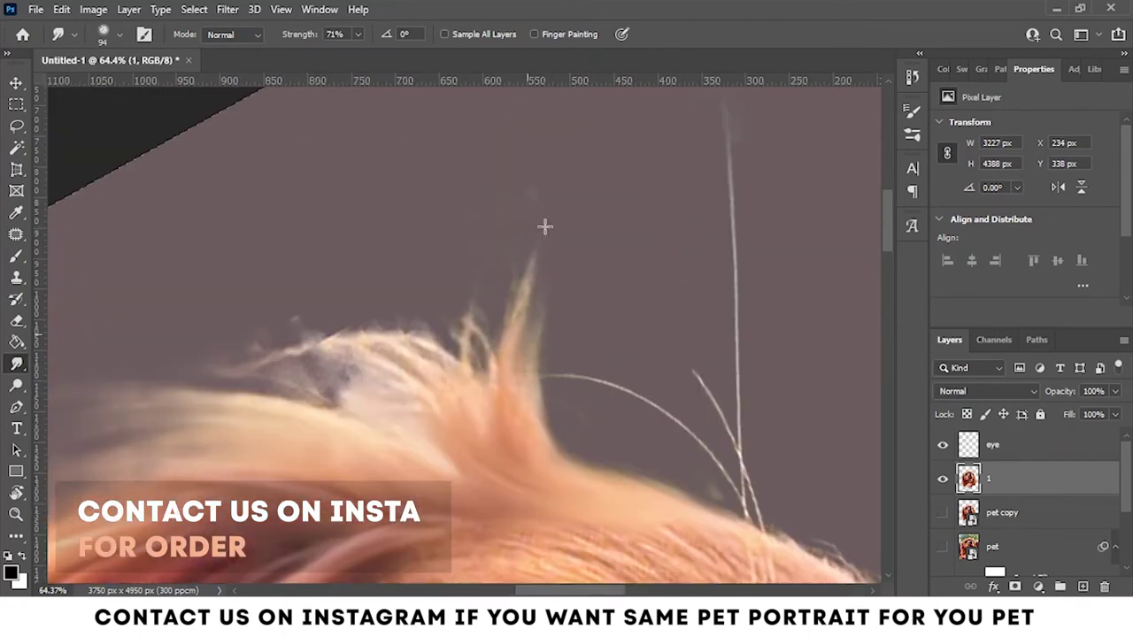
pyautogui.moveTo(514, 389); pyautogui.dragTo(482, 309)
pyautogui.moveTo(483, 407)
pyautogui.mouseDown()
pyautogui.moveTo(475, 363)
pyautogui.moveTo(222, 357)
pyautogui.moveTo(283, 321)
pyautogui.moveTo(228, 374)
pyautogui.moveTo(300, 356)
pyautogui.moveTo(217, 347)
pyautogui.mouseUp()
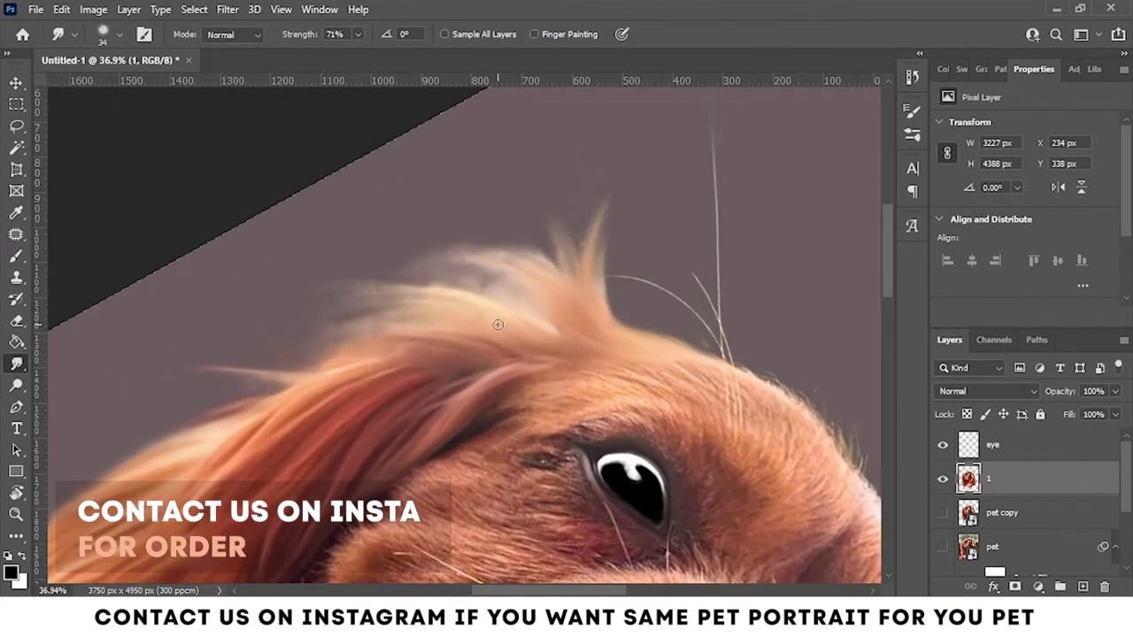
pyautogui.moveTo(495, 266)
pyautogui.mouseDown()
pyautogui.moveTo(433, 256)
pyautogui.moveTo(371, 308)
pyautogui.mouseUp()
pyautogui.moveTo(541, 327); pyautogui.dragTo(292, 337)
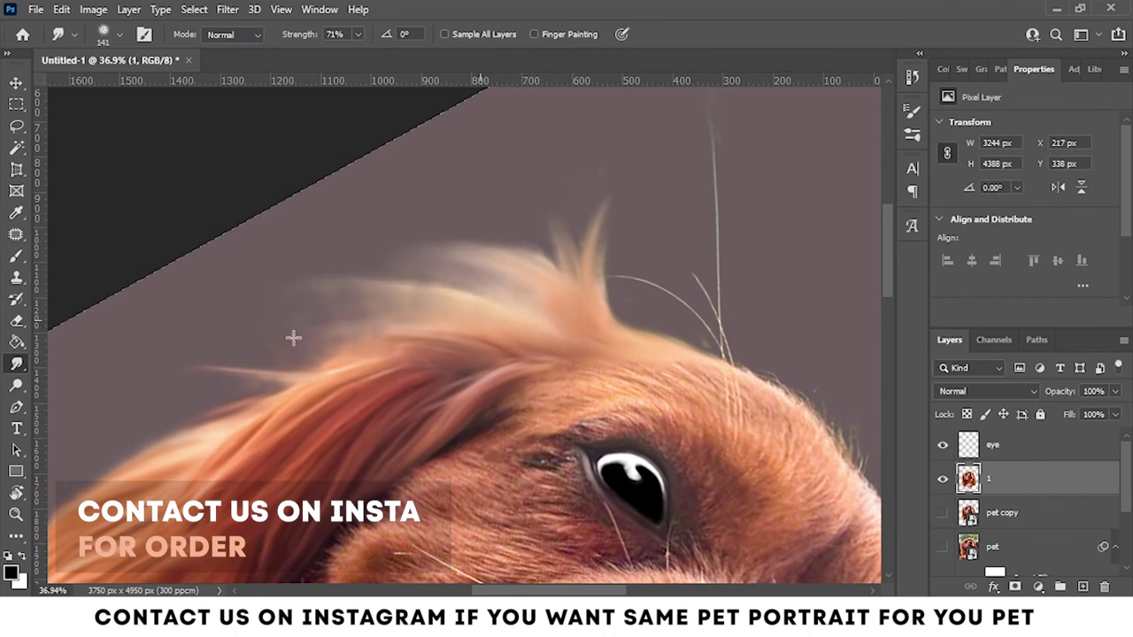
pyautogui.scroll(-5, 656, 357)
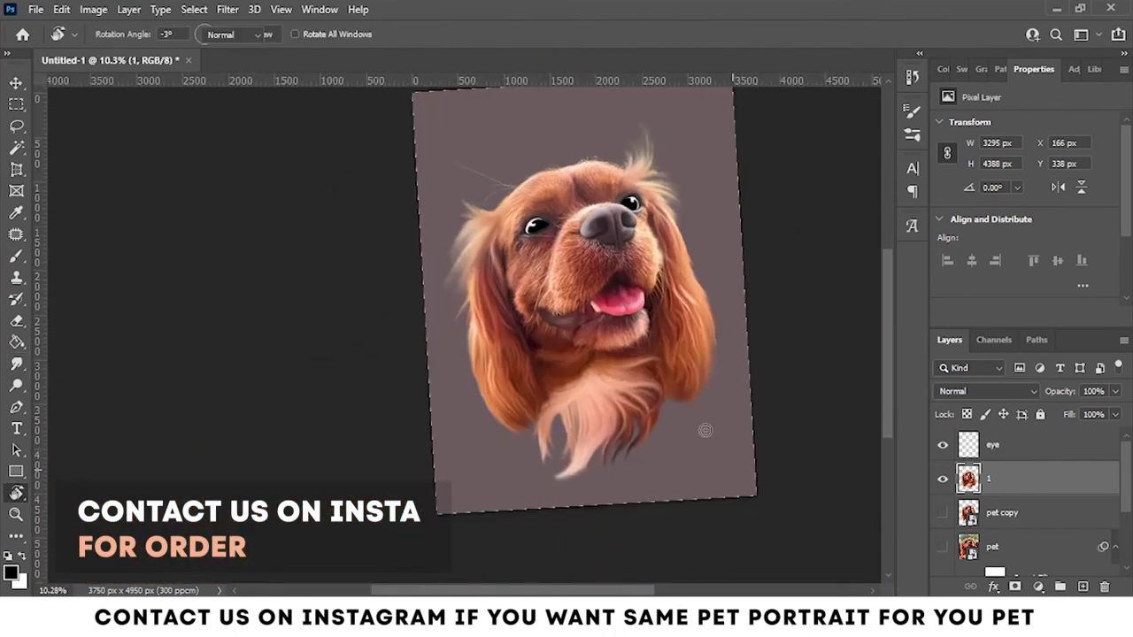
# Soften the stray hairs along the brow edge into the mauve background
pyautogui.scroll(5, 497, 526)
pyautogui.scroll(-2, 425, 412)
pyautogui.scroll(-2, 424, 429)
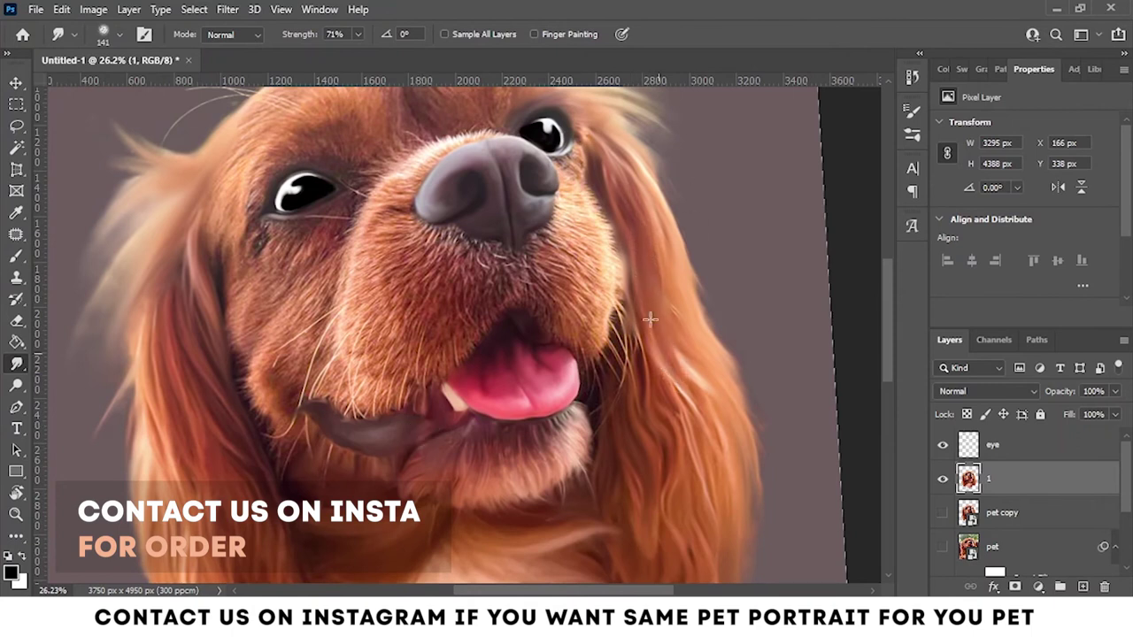
pyautogui.scroll(3, 738, 261)
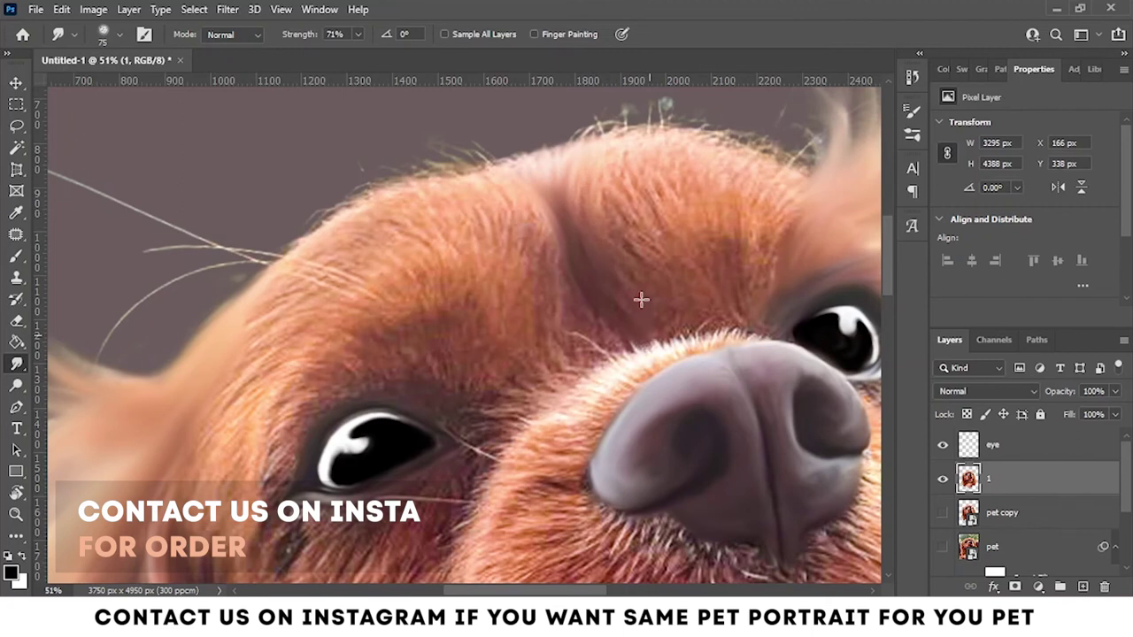
pyautogui.scroll(2, 510, 406)
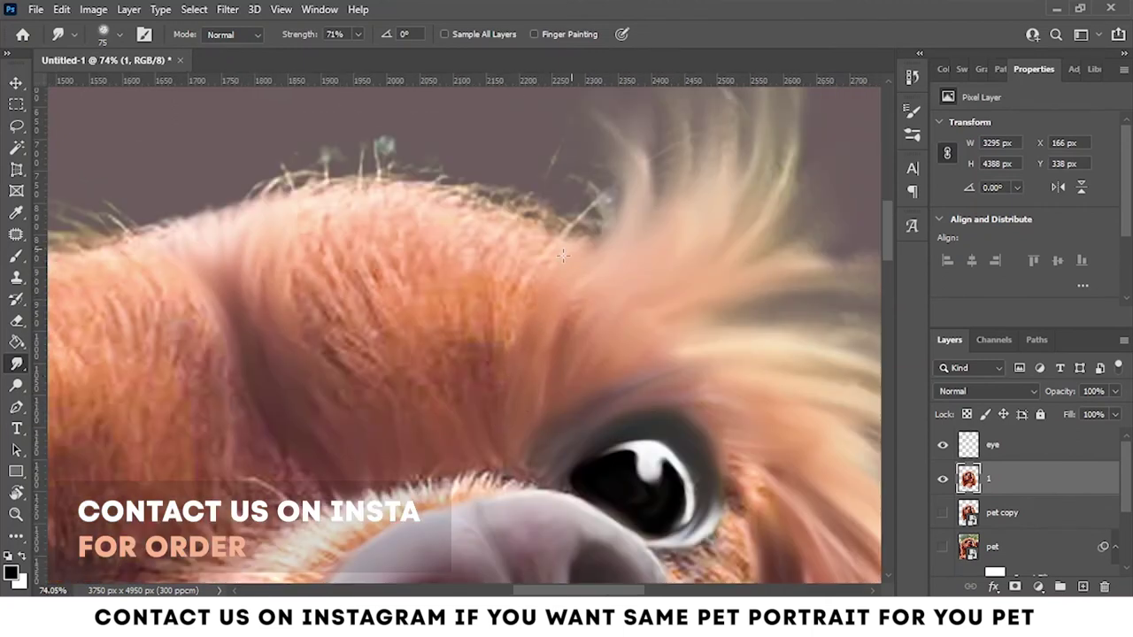
pyautogui.moveTo(412, 237)
pyautogui.mouseDown()
pyautogui.moveTo(383, 170)
pyautogui.moveTo(266, 190)
pyautogui.mouseUp()
pyautogui.moveTo(372, 164); pyautogui.dragTo(580, 225)
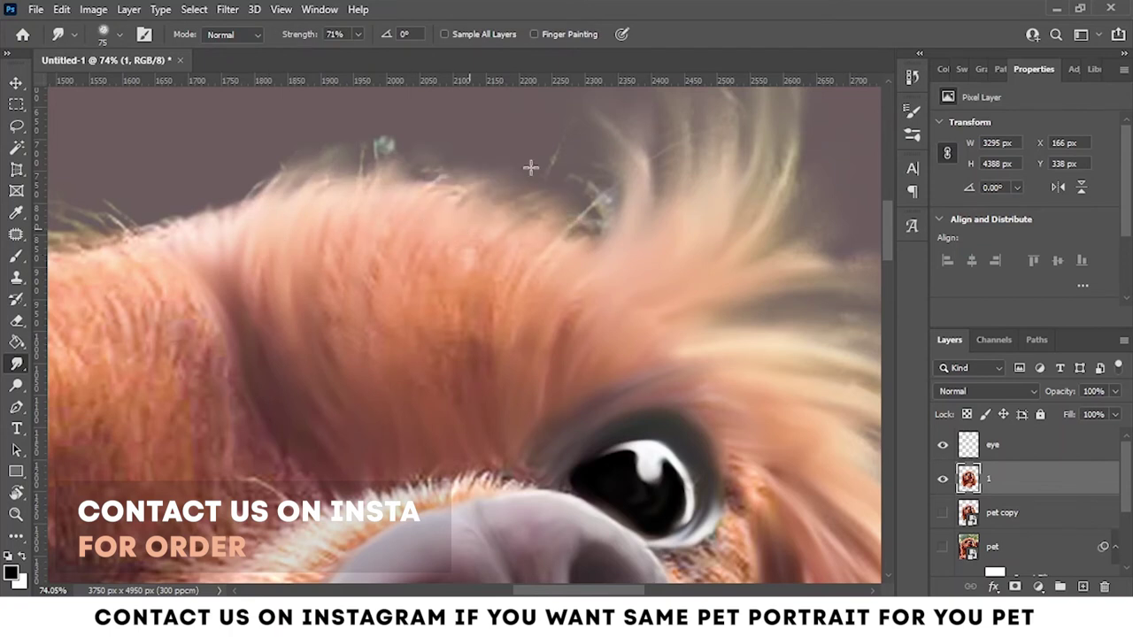
pyautogui.moveTo(495, 212); pyautogui.dragTo(305, 167)
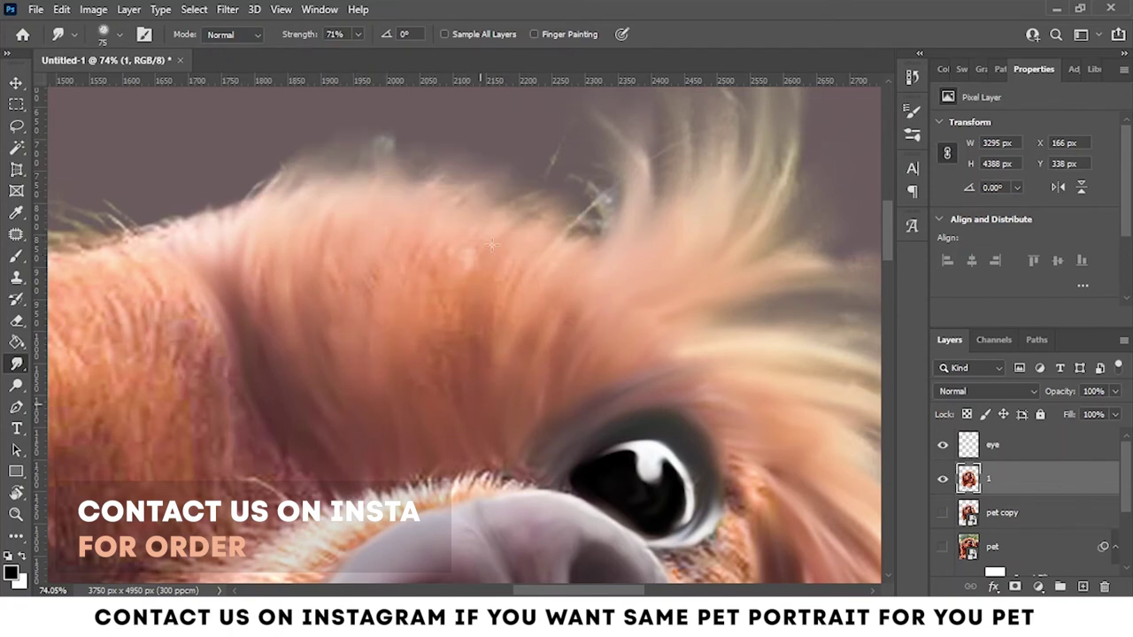
# Smear the fur beneath the nose along the central muzzle groove
pyautogui.keyDown('alt'); pyautogui.scroll(-5, 604, 242); pyautogui.keyUp('alt')
pyautogui.keyDown('alt'); pyautogui.scroll(4, 566, 336); pyautogui.keyUp('alt')
pyautogui.scroll(3, 591, 152)
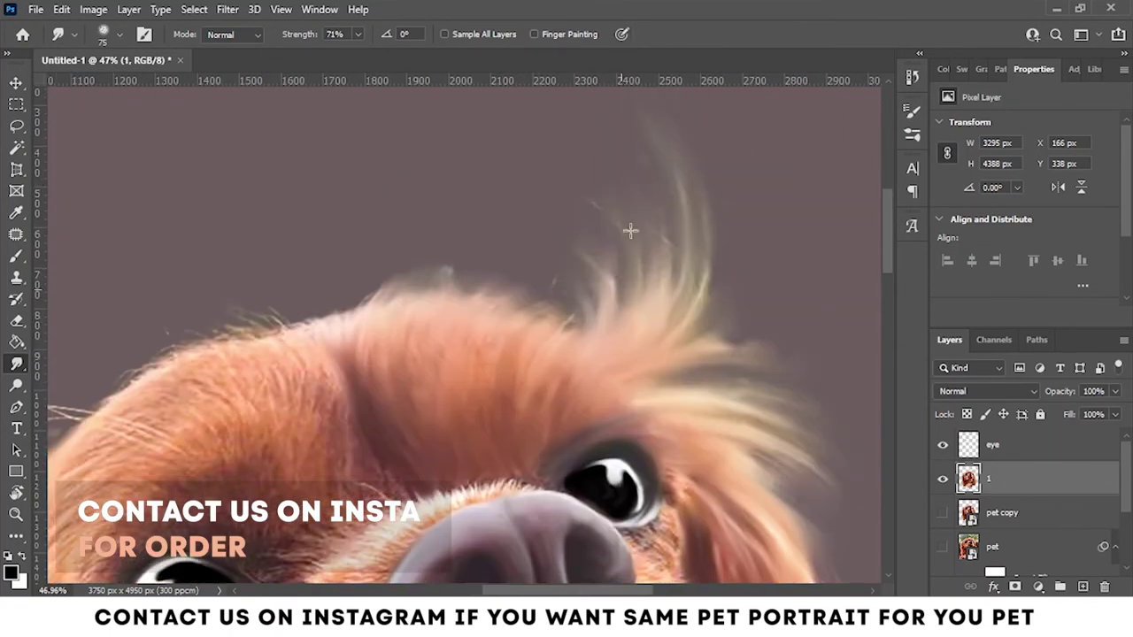
pyautogui.scroll(2, 663, 268)
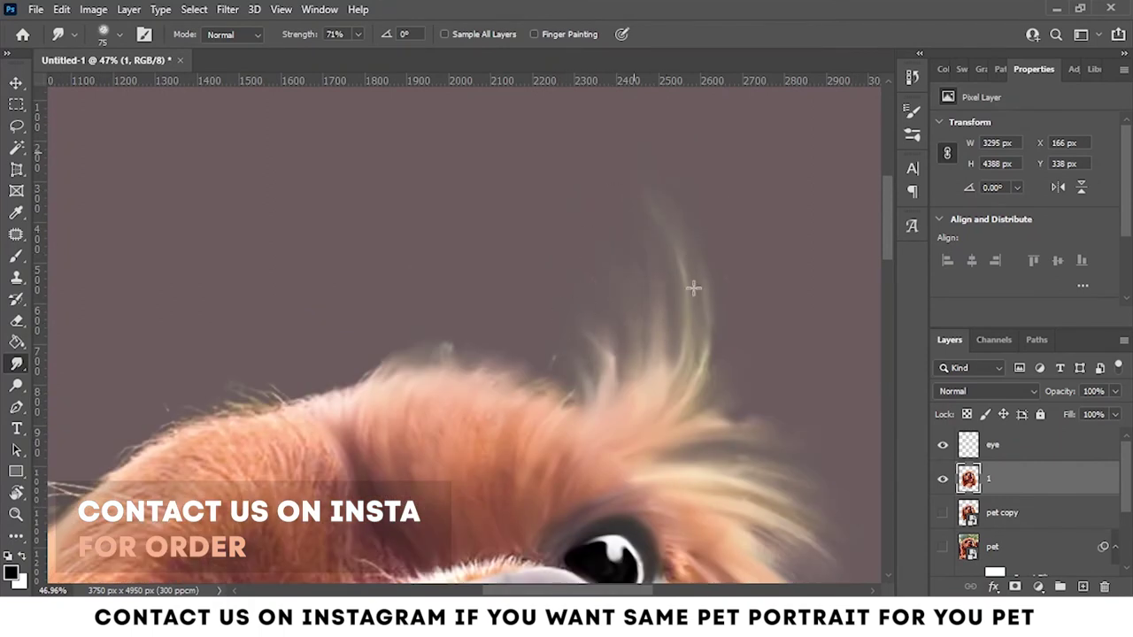
pyautogui.scroll(-2, 703, 277)
pyautogui.keyDown('alt'); pyautogui.scroll(3, 581, 328); pyautogui.keyUp('alt')
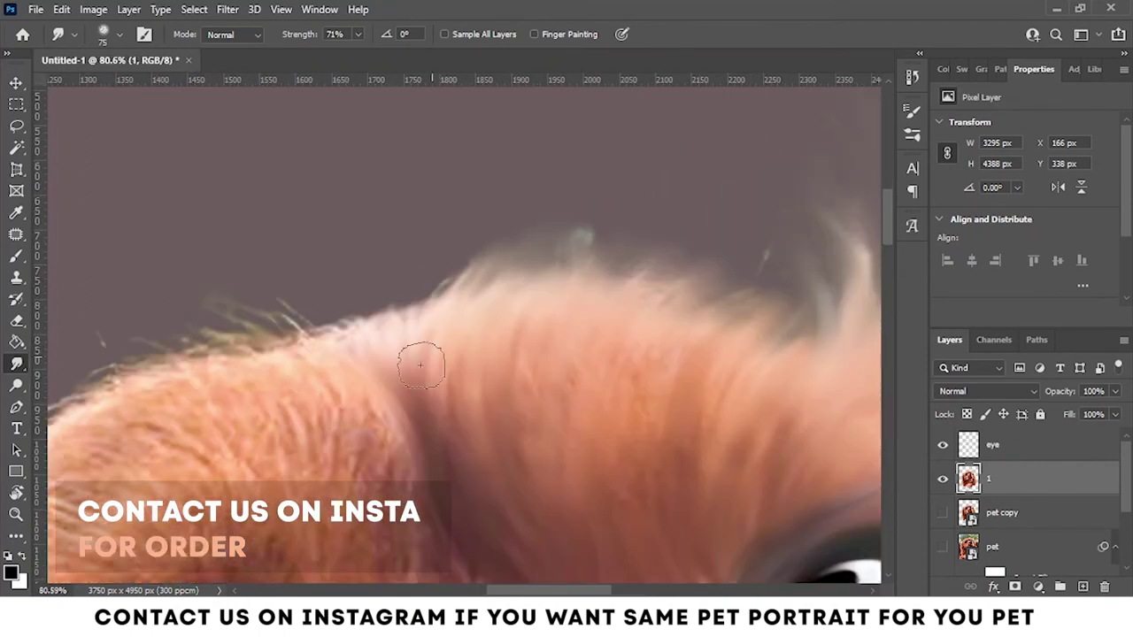
pyautogui.moveTo(413, 328); pyautogui.dragTo(535, 301)
# Shrink the smudge brush with [ for detail work
pyautogui.hscroll(3, 635, 279)
pyautogui.scroll(-1, 635, 279)
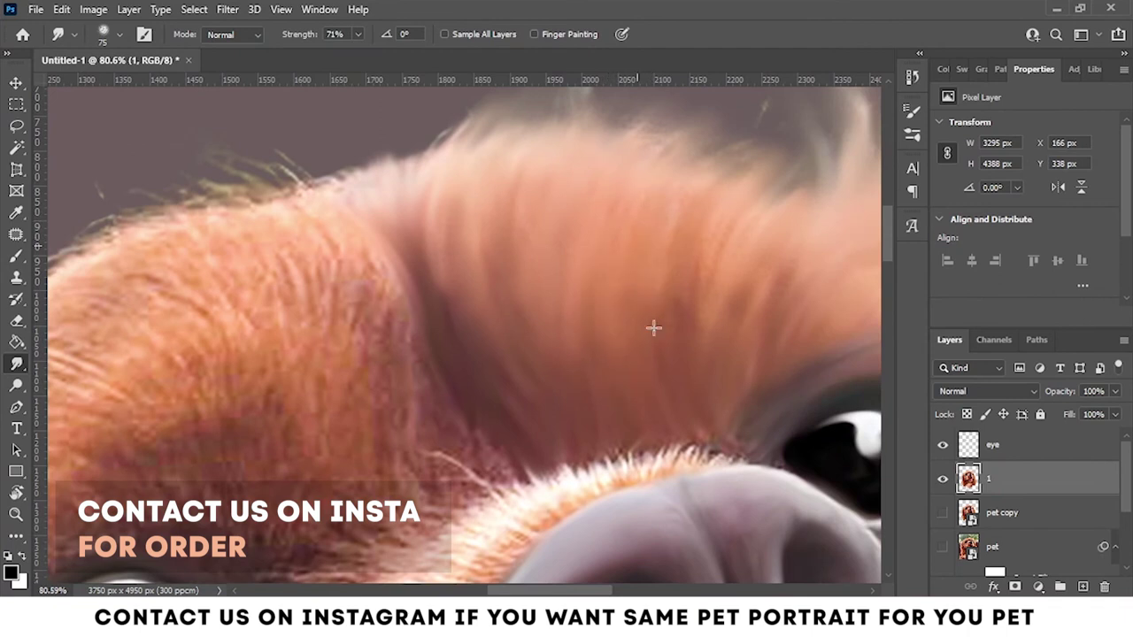
pyautogui.scroll(-3, 619, 330)
pyautogui.keyDown('alt'); pyautogui.scroll(-5, 645, 324); pyautogui.keyUp('alt')
pyautogui.keyDown('alt'); pyautogui.scroll(4, 587, 321); pyautogui.keyUp('alt')
pyautogui.keyDown('alt'); pyautogui.scroll(2, 369, 289); pyautogui.keyUp('alt')
pyautogui.press('[')
# Smudge the fur just below the nose, then enlarge the brush with ]
pyautogui.moveTo(451, 319)
pyautogui.mouseDown()
pyautogui.moveTo(435, 342)
pyautogui.moveTo(456, 439)
pyautogui.moveTo(480, 271)
pyautogui.moveTo(483, 372)
pyautogui.mouseUp()
pyautogui.scroll(-3, 420, 341)
pyautogui.hscroll(1, 420, 341)
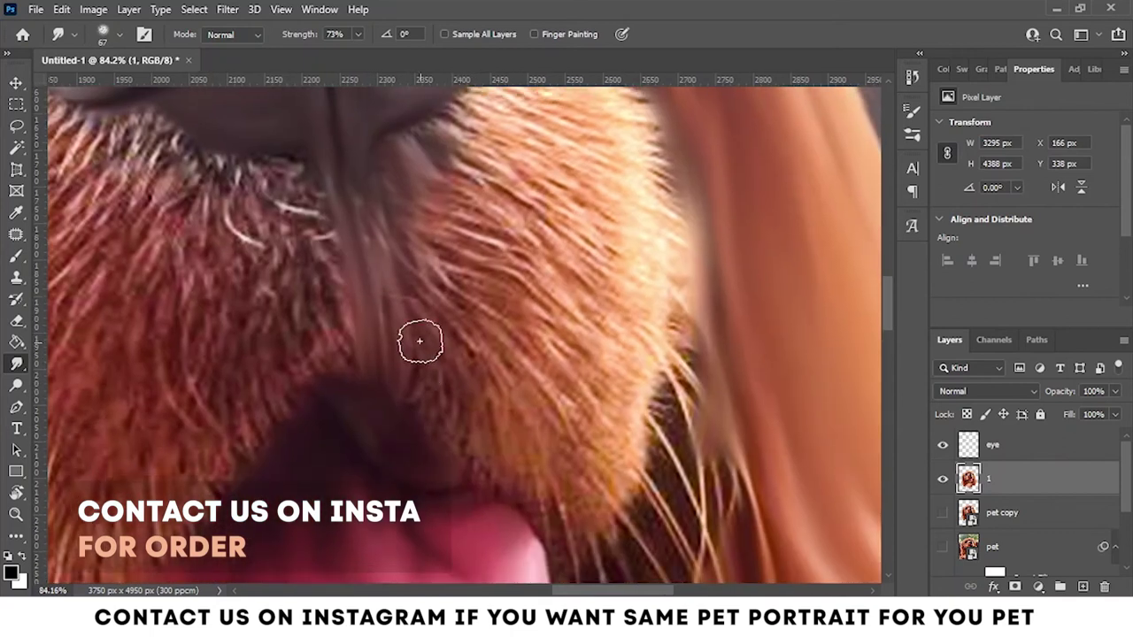
pyautogui.press(']')
pyautogui.press(']')
pyautogui.press(']')
pyautogui.scroll(2, 442, 248)
pyautogui.hscroll(1, 442, 248)
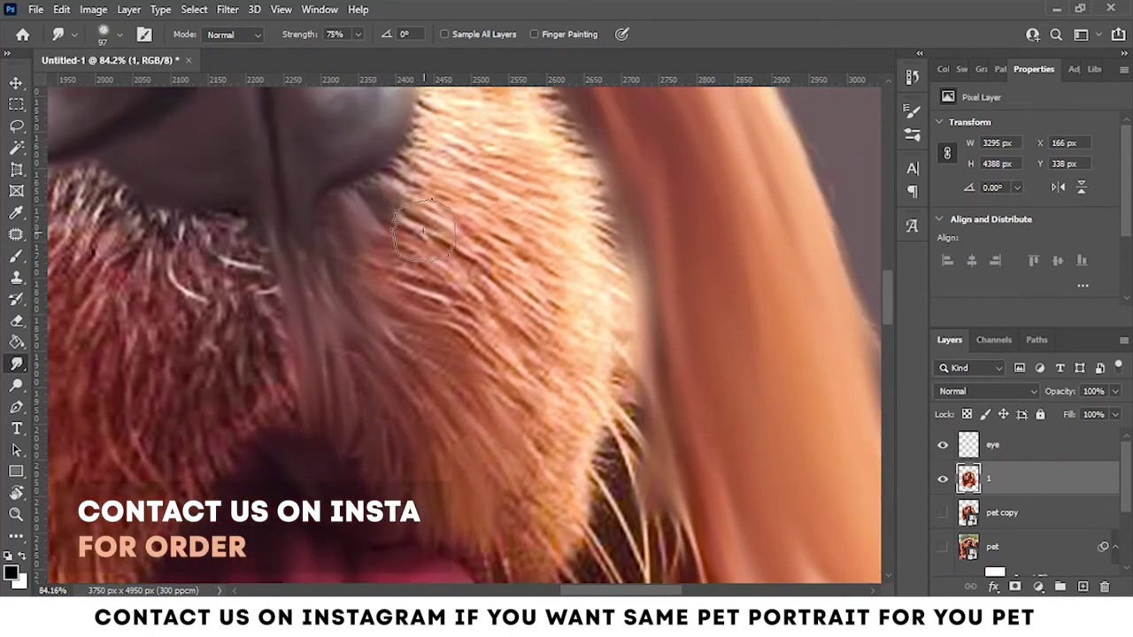
pyautogui.scroll(-3, 531, 354)
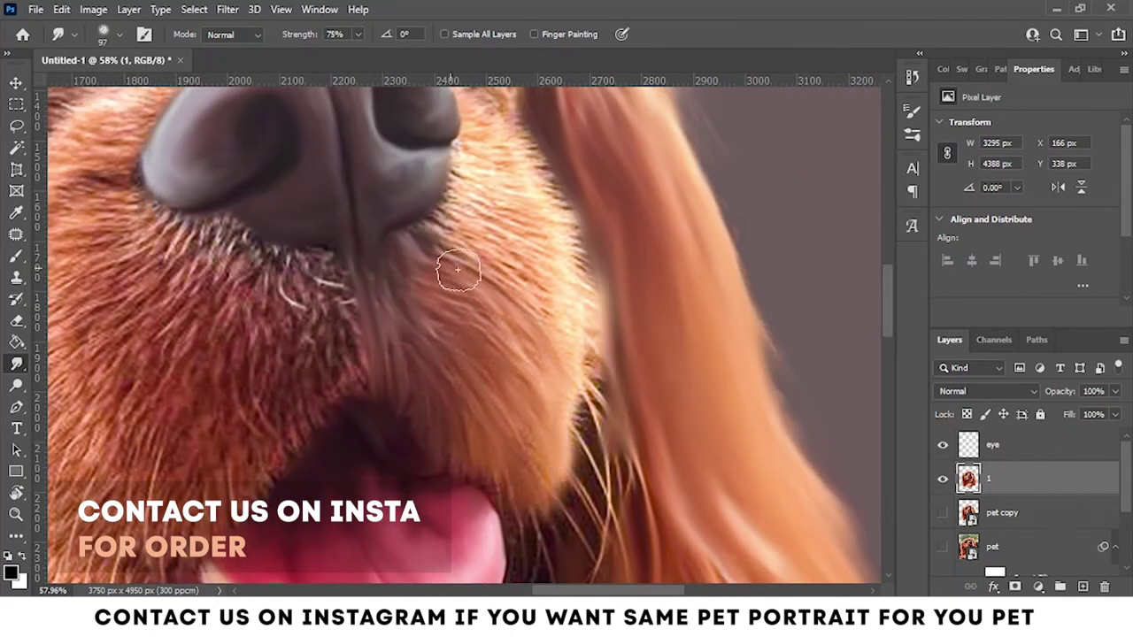
pyautogui.scroll(3, 458, 270)
# Smudge the fur below the eye and along the nose edge
pyautogui.scroll(-5, 550, 485)
pyautogui.scroll(5, 437, 313)
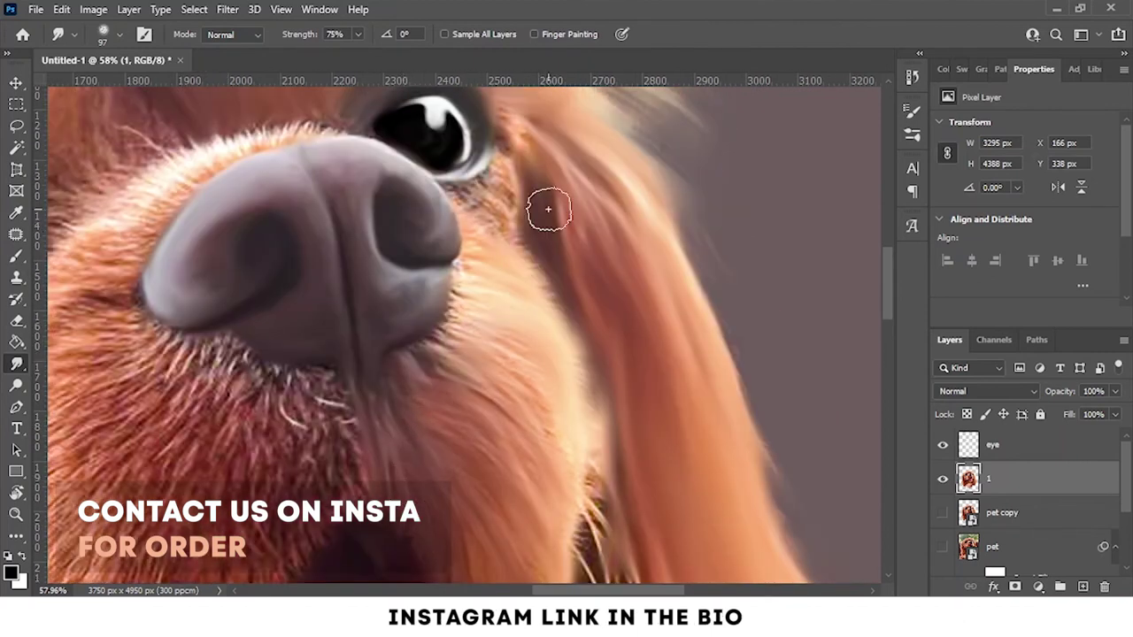
pyautogui.scroll(4, 538, 210)
pyautogui.scroll(1, 450, 354)
pyautogui.moveTo(446, 192)
pyautogui.mouseDown()
pyautogui.moveTo(460, 491)
pyautogui.moveTo(551, 381)
pyautogui.moveTo(610, 478)
pyautogui.moveTo(667, 343)
pyautogui.mouseUp()
pyautogui.scroll(-3, 582, 308)
pyautogui.scroll(1, 571, 384)
pyautogui.moveTo(500, 176)
pyautogui.mouseDown()
pyautogui.moveTo(474, 343)
pyautogui.moveTo(424, 405)
pyautogui.moveTo(493, 319)
pyautogui.mouseUp()
# Blend away the fine stray hairs along the fur edge beside the mouth
pyautogui.scroll(-3, 644, 300)
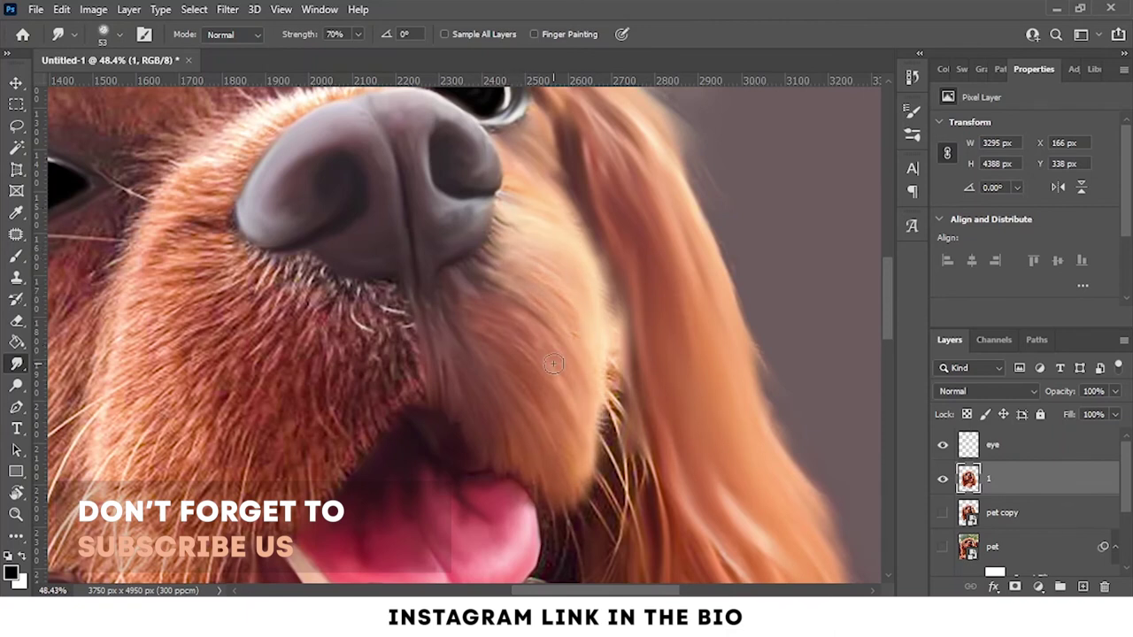
pyautogui.scroll(2, 553, 361)
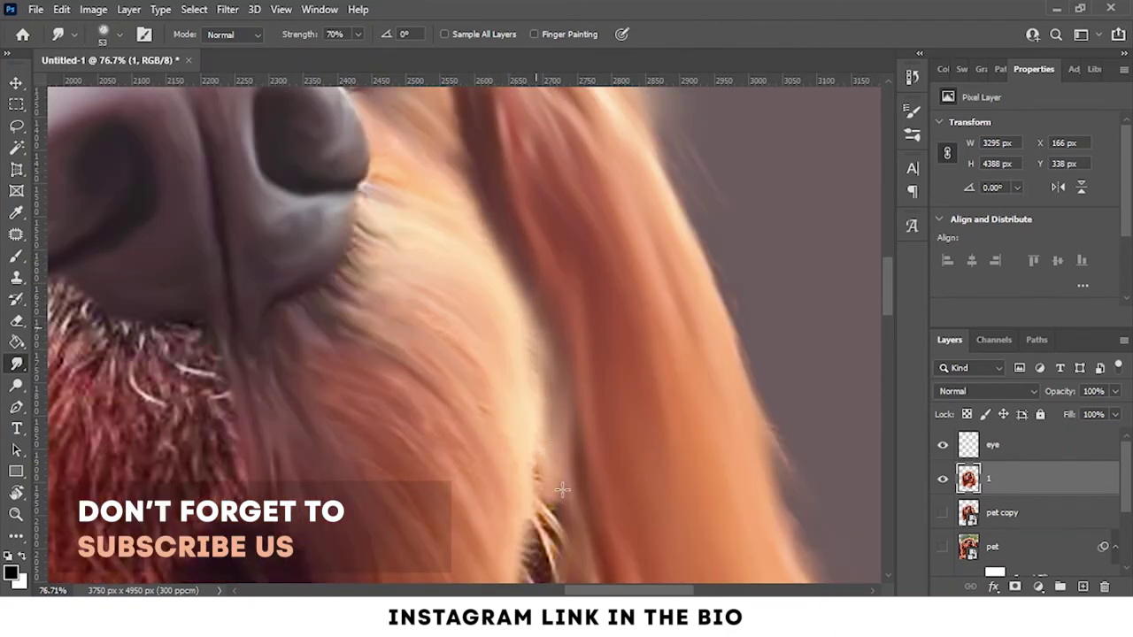
pyautogui.scroll(-3, 555, 434)
pyautogui.scroll(3, 554, 451)
pyautogui.moveTo(527, 274); pyautogui.dragTo(538, 451)
pyautogui.moveTo(505, 395)
pyautogui.mouseDown()
pyautogui.moveTo(529, 537)
pyautogui.moveTo(584, 425)
pyautogui.mouseUp()
pyautogui.moveTo(522, 292)
pyautogui.mouseDown()
pyautogui.moveTo(571, 473)
pyautogui.moveTo(594, 476)
pyautogui.mouseUp()
pyautogui.moveTo(540, 372); pyautogui.dragTo(516, 244)
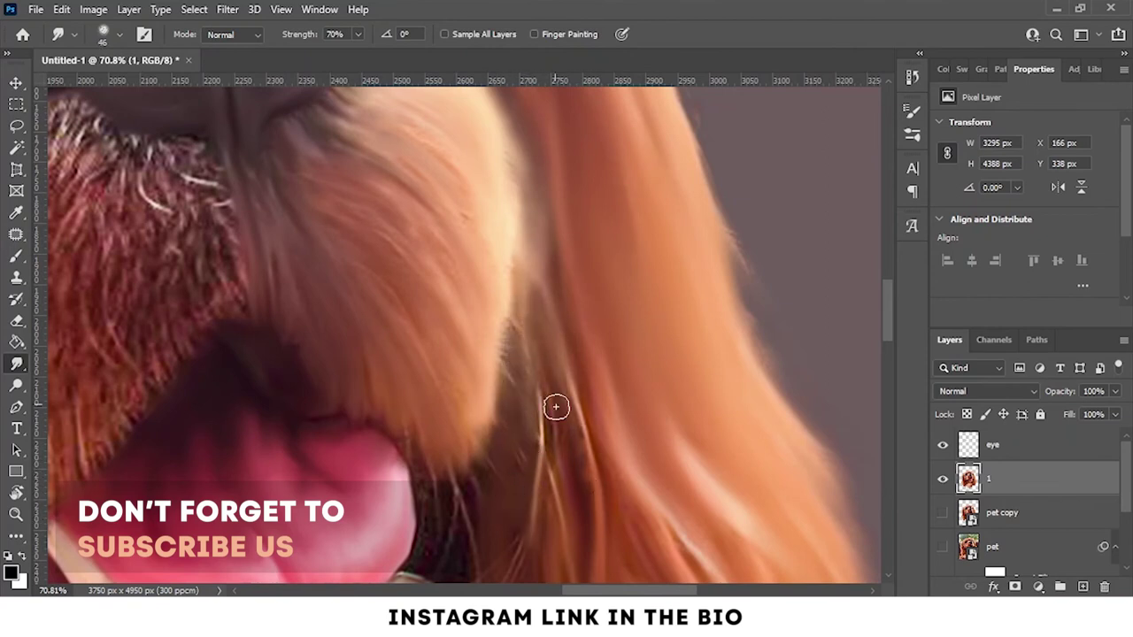
# Soften the fur beside the right side of the tongue
pyautogui.scroll(3, 546, 219)
pyautogui.scroll(-3, 574, 426)
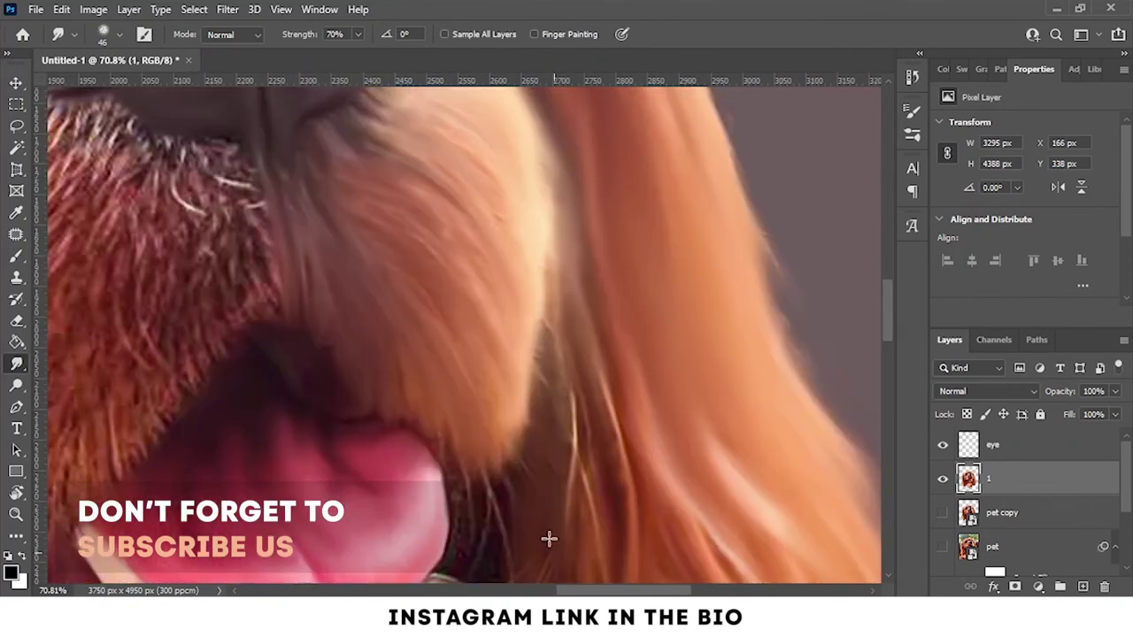
pyautogui.scroll(3, 534, 379)
pyautogui.moveTo(548, 505); pyautogui.dragTo(574, 379)
pyautogui.scroll(-3, 575, 379)
pyautogui.scroll(-5, 566, 392)
pyautogui.scroll(3, 575, 338)
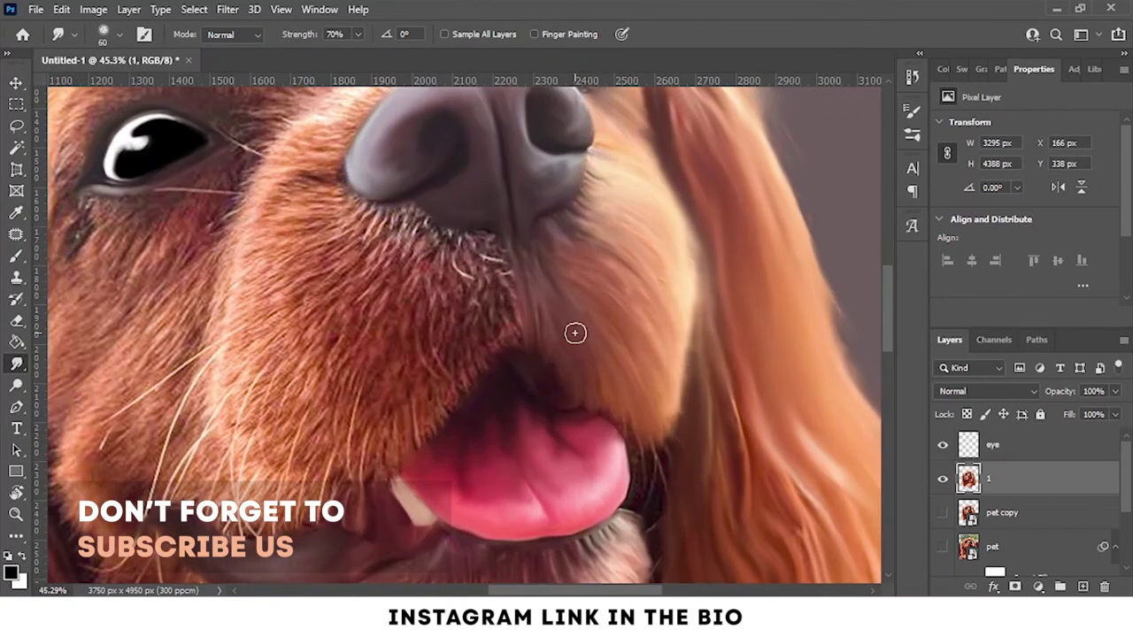
pyautogui.moveTo(636, 471); pyautogui.dragTo(670, 400)
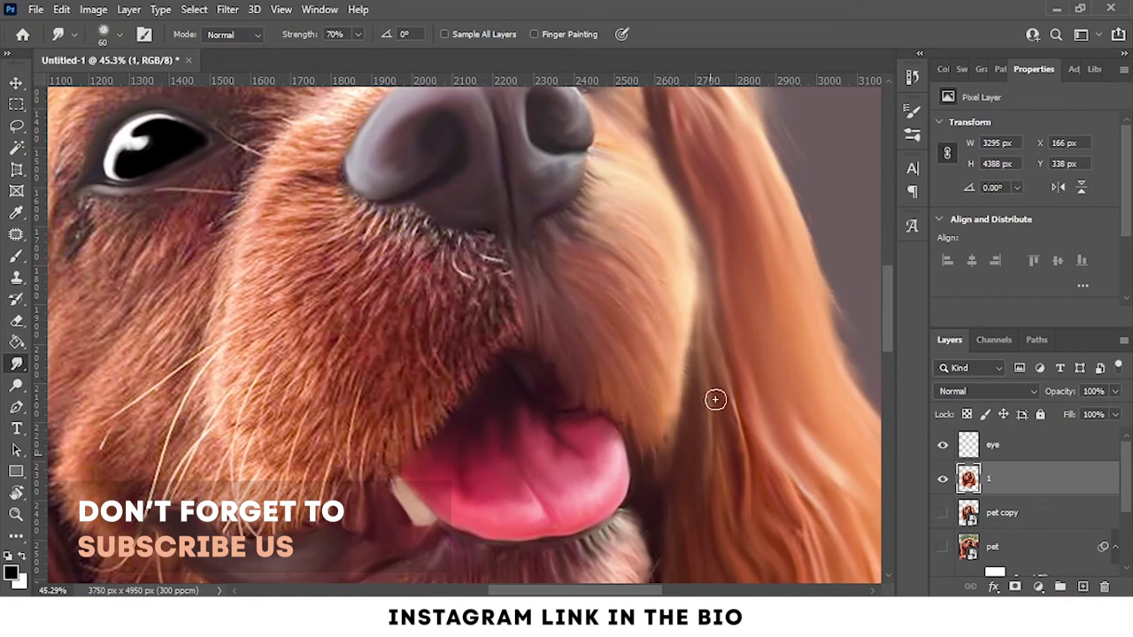
pyautogui.scroll(-3, 675, 280)
pyautogui.hscroll(3, 662, 366)
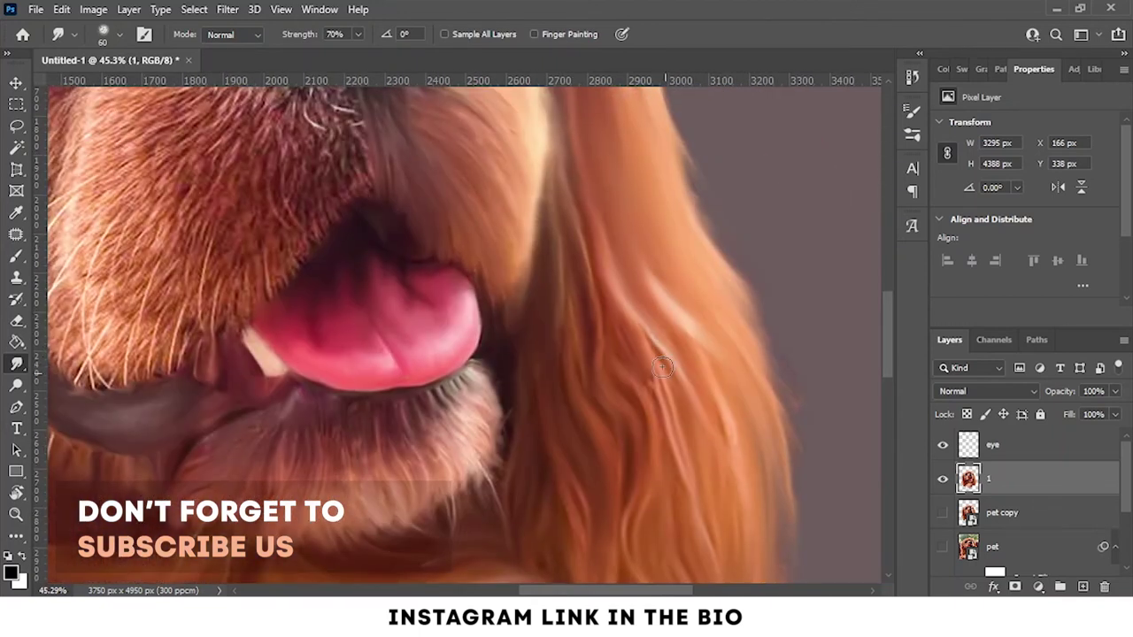
pyautogui.moveTo(670, 489); pyautogui.dragTo(557, 304)
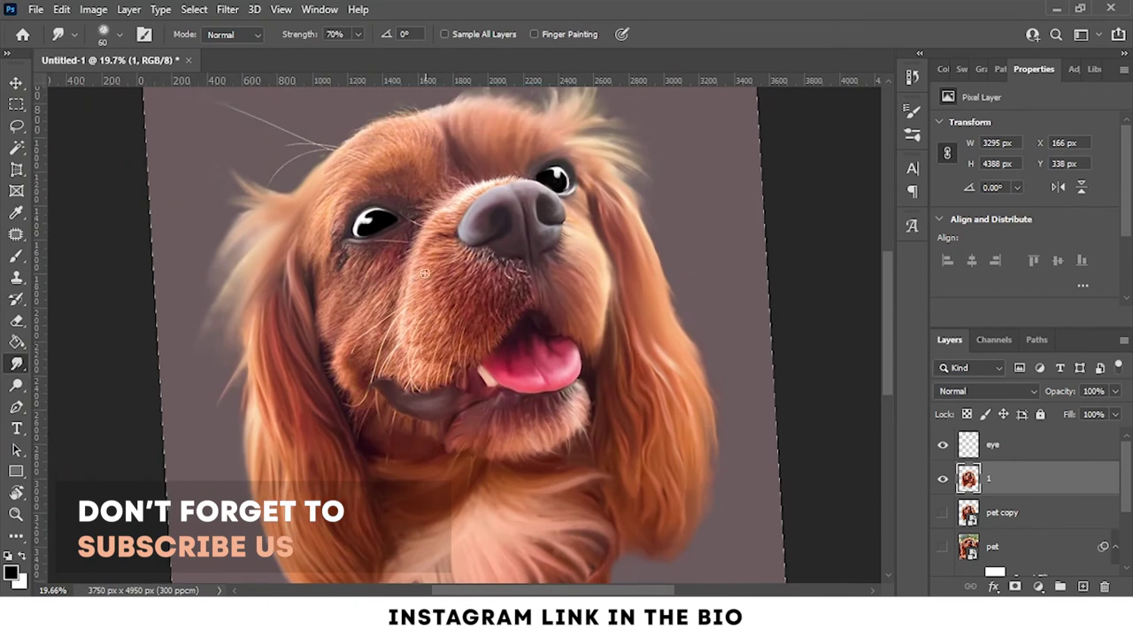
# Smear the fur on the lower left cheek
pyautogui.scroll(2, 602, 265)
pyautogui.scroll(2, 630, 212)
pyautogui.scroll(1, 610, 337)
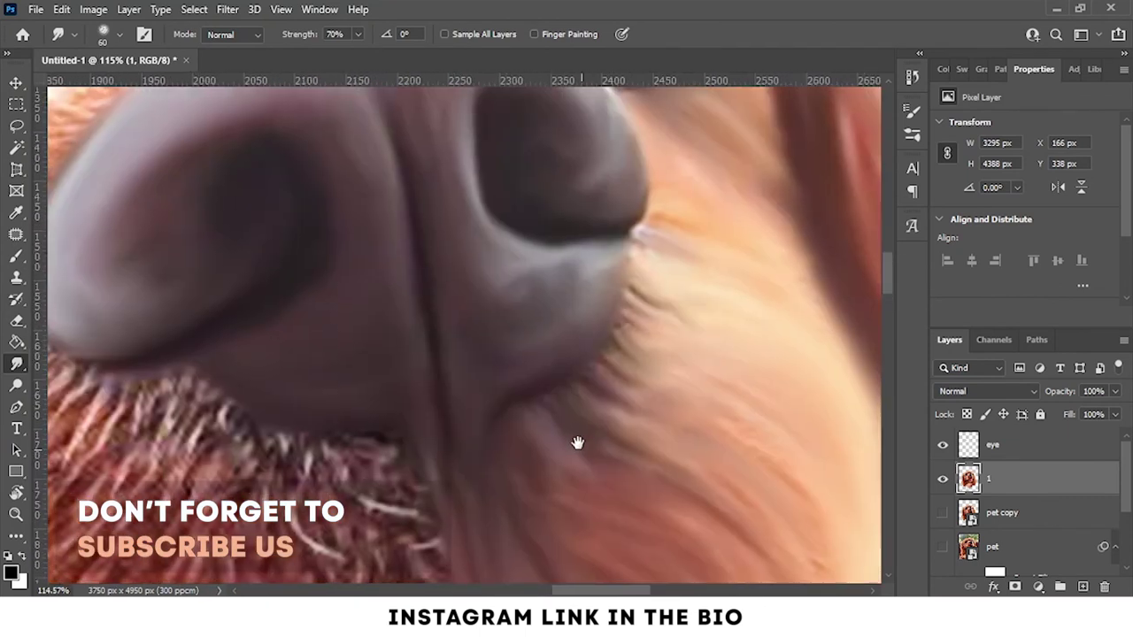
pyautogui.scroll(-3, 576, 410)
pyautogui.scroll(2, 576, 410)
pyautogui.moveTo(577, 410)
pyautogui.mouseDown()
pyautogui.moveTo(531, 432)
pyautogui.moveTo(478, 389)
pyautogui.moveTo(443, 337)
pyautogui.mouseUp()
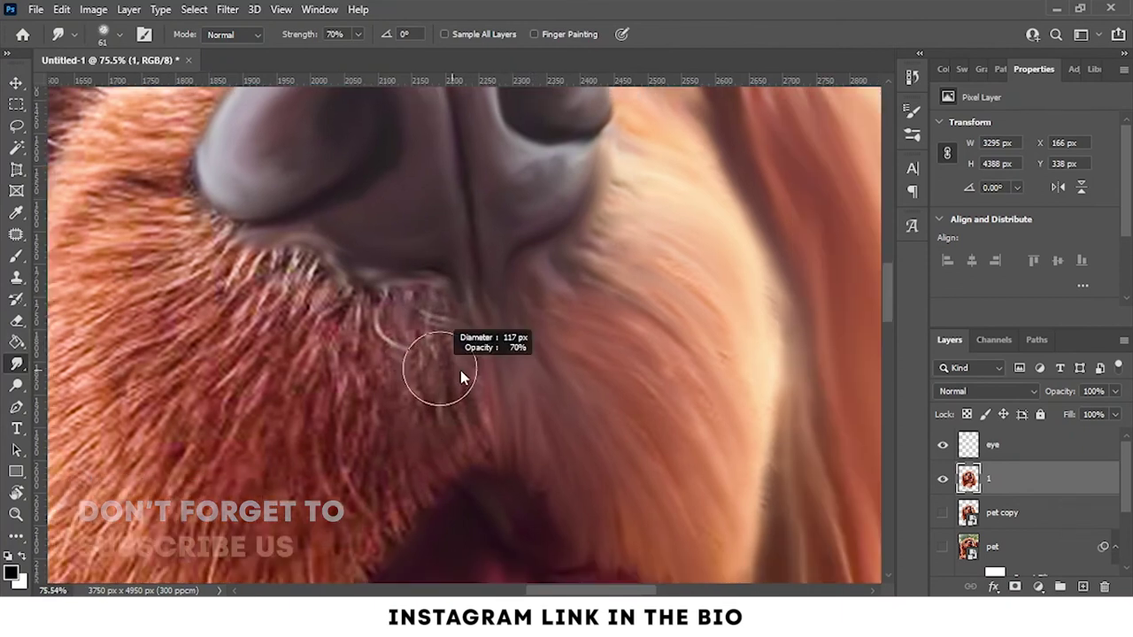
pyautogui.scroll(-1, 404, 254)
pyautogui.scroll(-1, 354, 165)
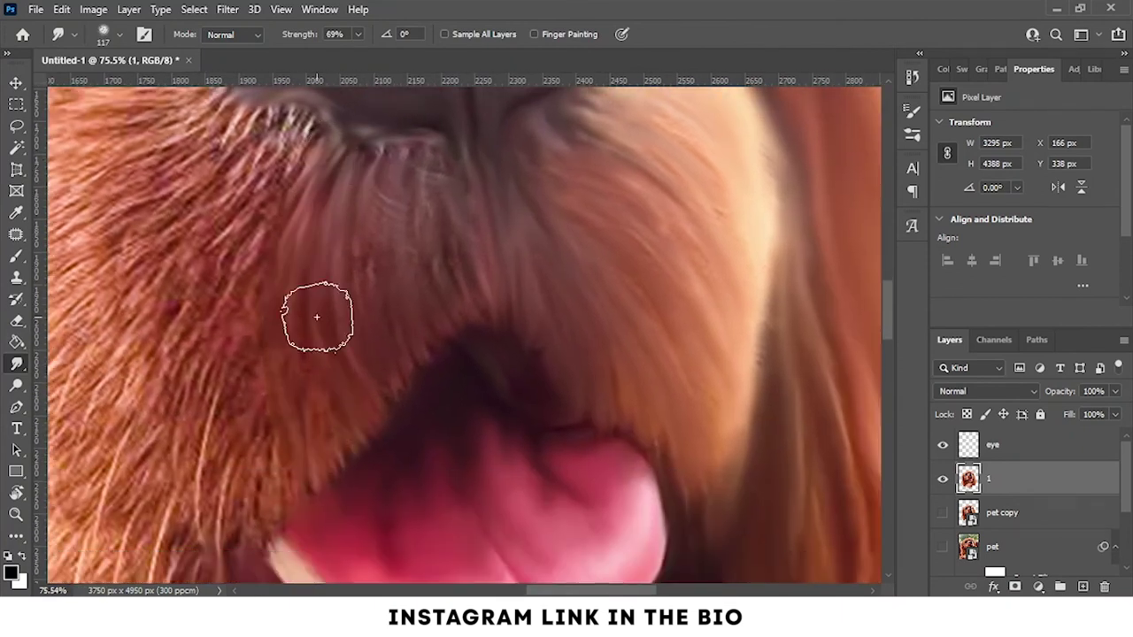
pyautogui.scroll(-1, 327, 207)
pyautogui.moveTo(247, 368)
pyautogui.mouseDown()
pyautogui.moveTo(268, 405)
pyautogui.moveTo(308, 430)
pyautogui.mouseUp()
pyautogui.moveTo(278, 477); pyautogui.dragTo(320, 514)
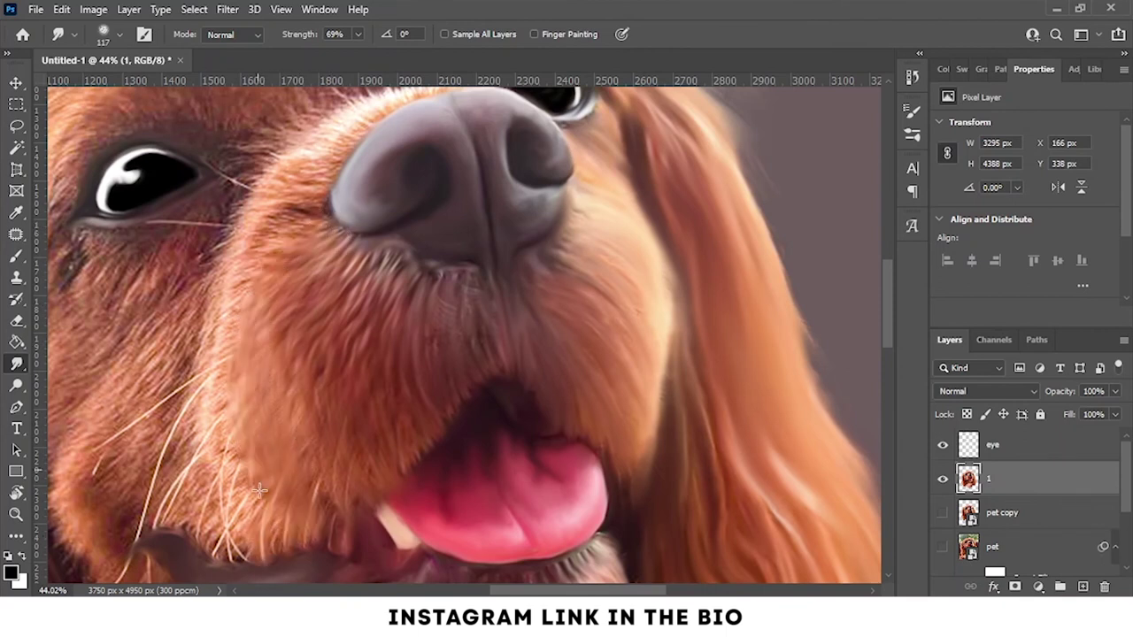
# Blend the fur between the nose and mouth, then check the chin area
pyautogui.moveTo(247, 531); pyautogui.dragTo(337, 478)
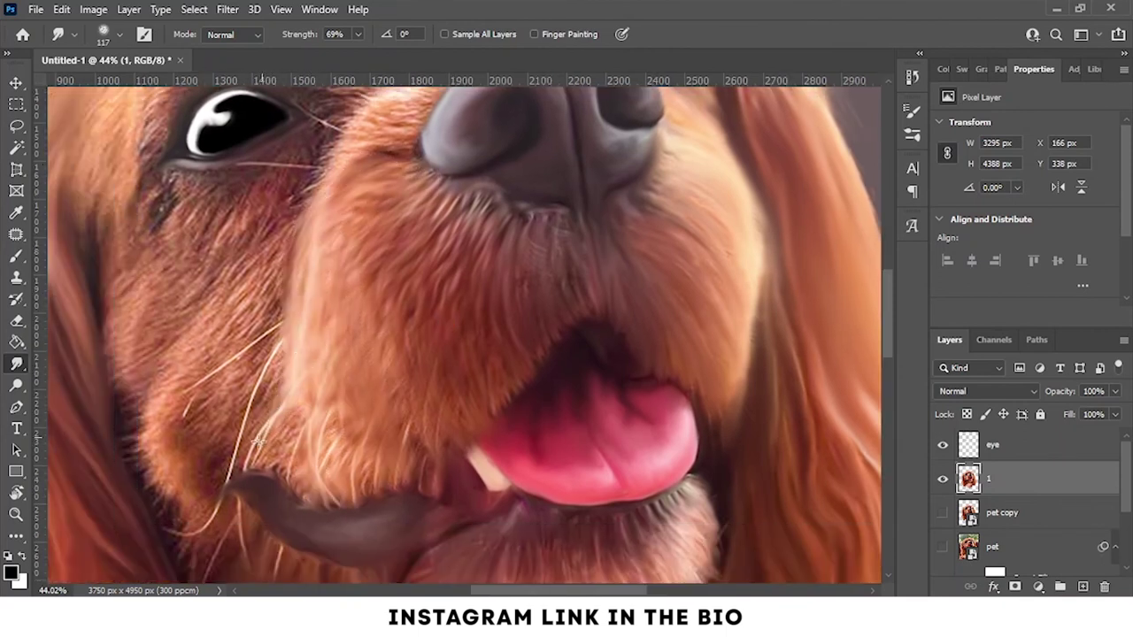
pyautogui.moveTo(547, 218); pyautogui.dragTo(443, 252)
pyautogui.moveTo(419, 410)
pyautogui.mouseDown()
pyautogui.moveTo(384, 328)
pyautogui.moveTo(348, 361)
pyautogui.moveTo(337, 409)
pyautogui.mouseUp()
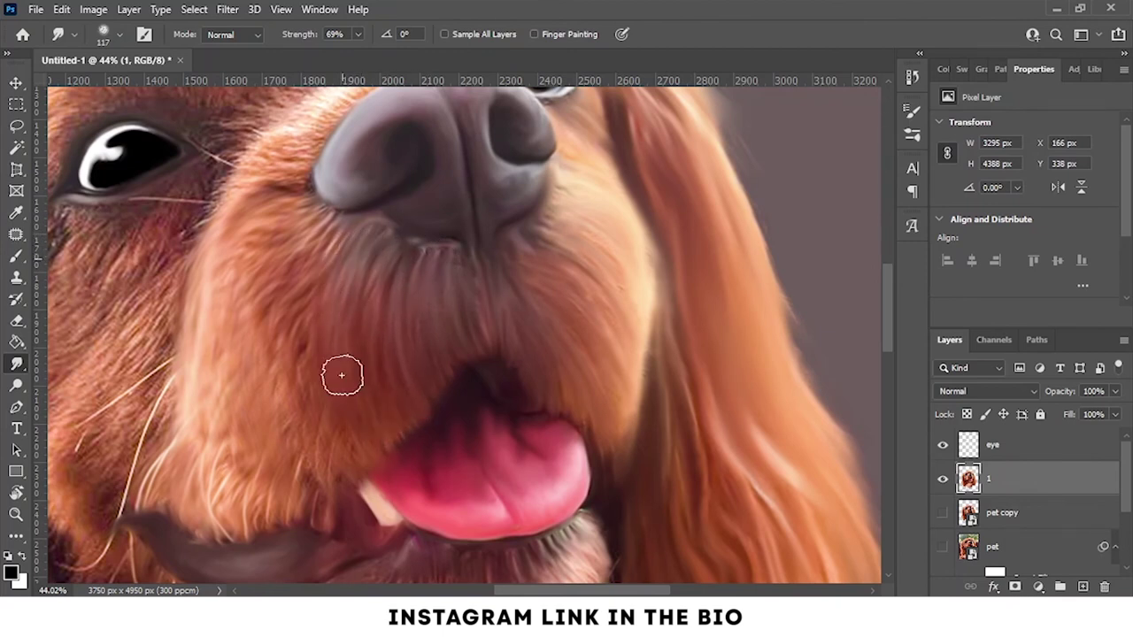
pyautogui.moveTo(284, 315); pyautogui.dragTo(277, 191)
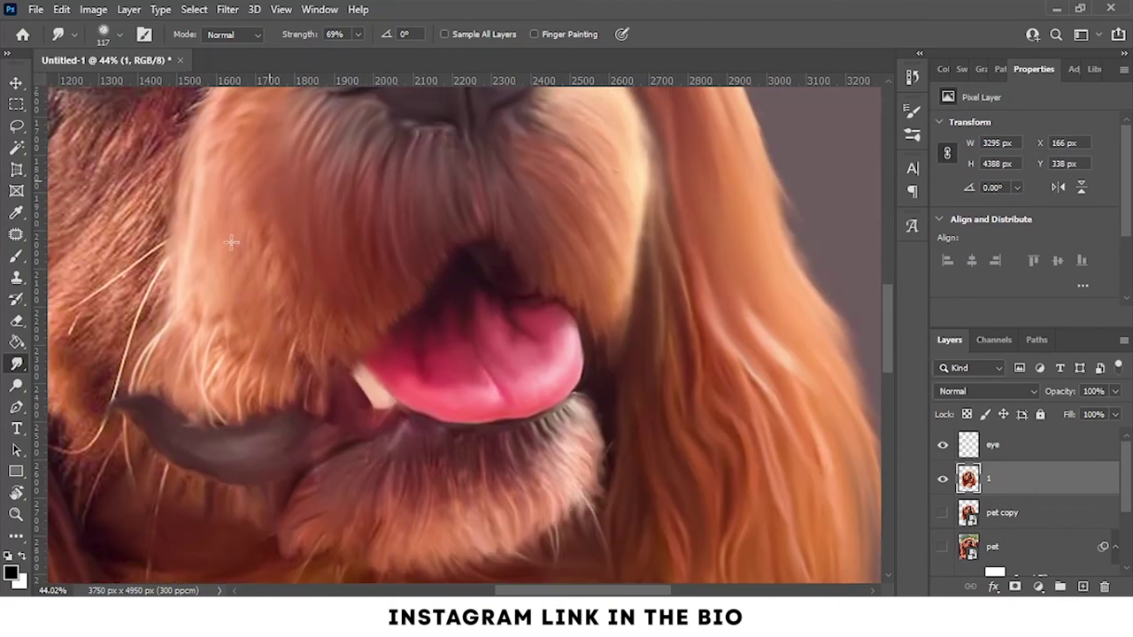
pyautogui.moveTo(291, 342); pyautogui.dragTo(371, 266)
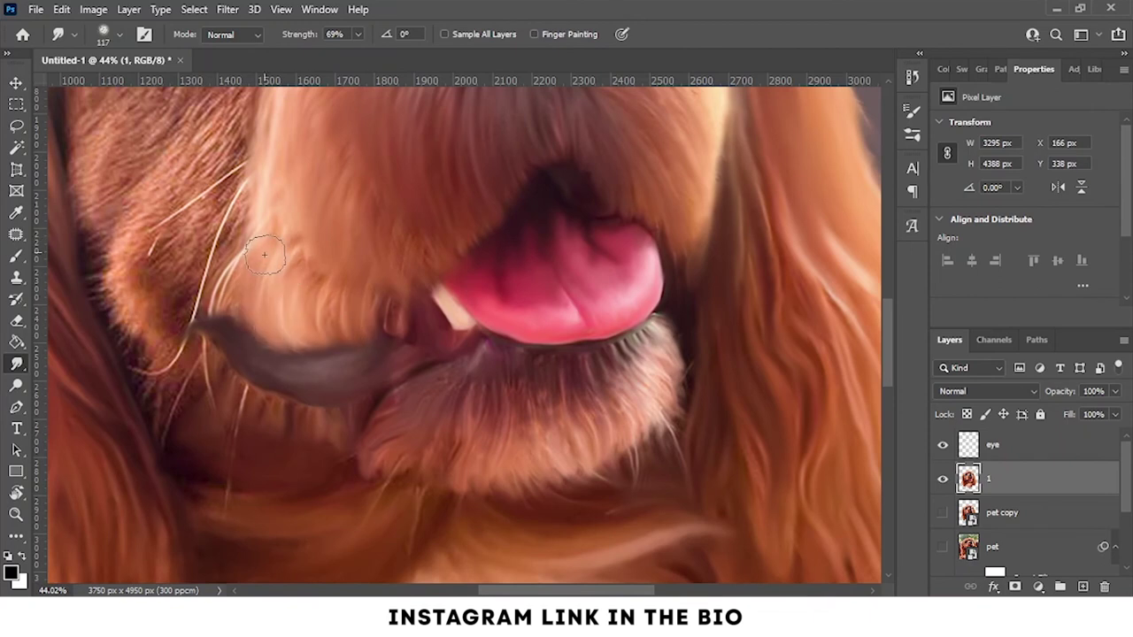
pyautogui.scroll(3, 240, 307)
pyautogui.scroll(3, 329, 278)
pyautogui.moveTo(388, 396); pyautogui.dragTo(409, 428)
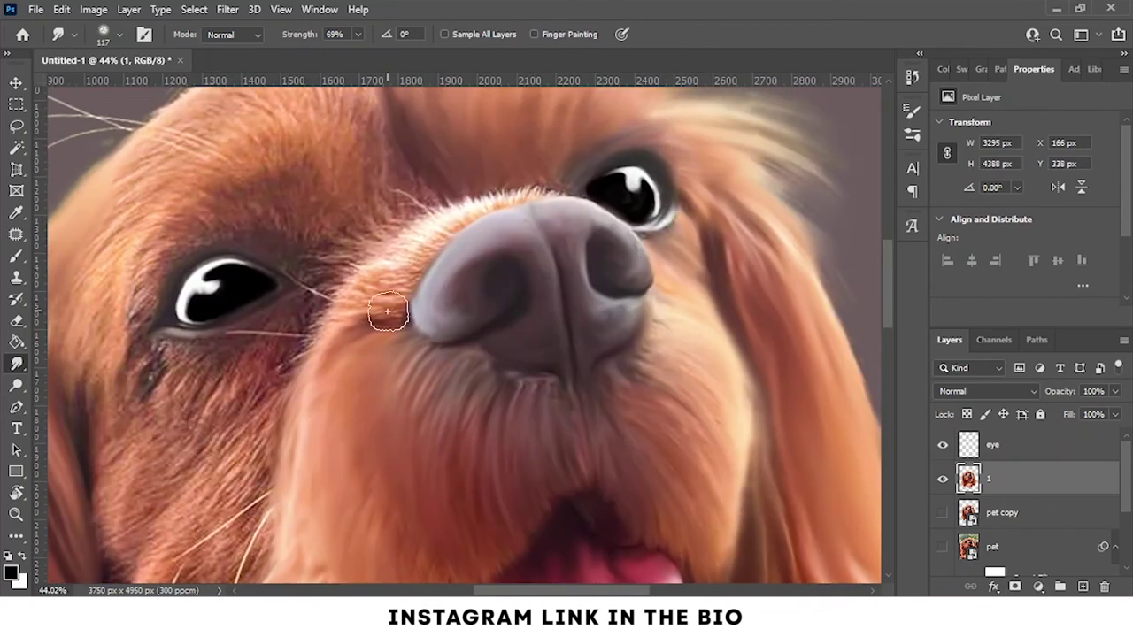
# Smudge the fur along the top and lower-left edges of the nose into soft streaks
pyautogui.scroll(5, 334, 238)
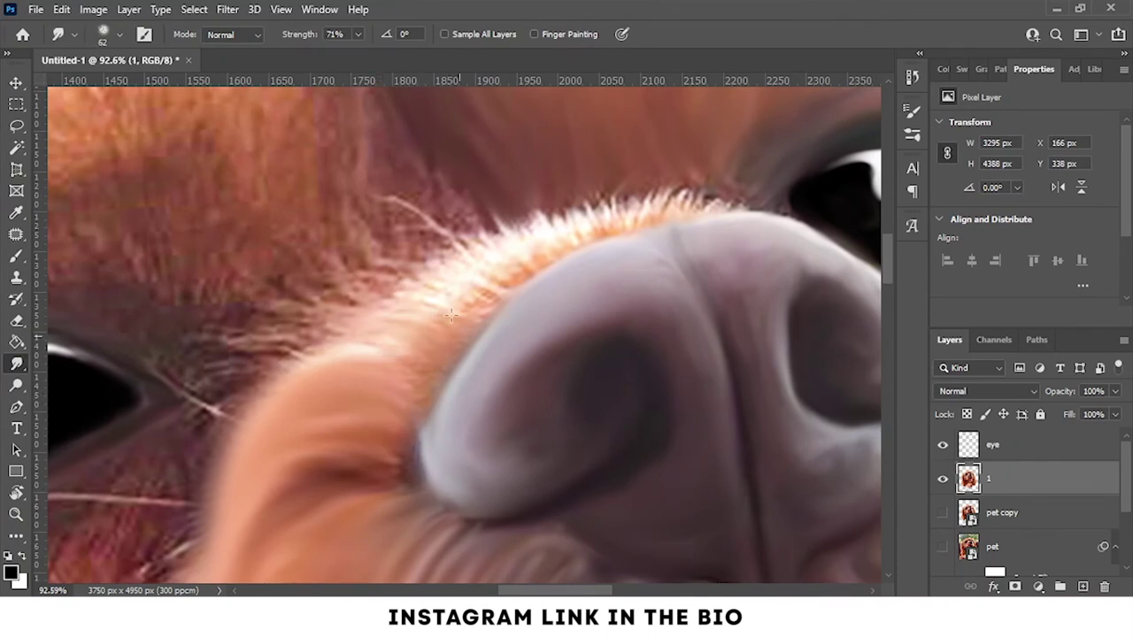
pyautogui.moveTo(417, 343); pyautogui.dragTo(576, 292)
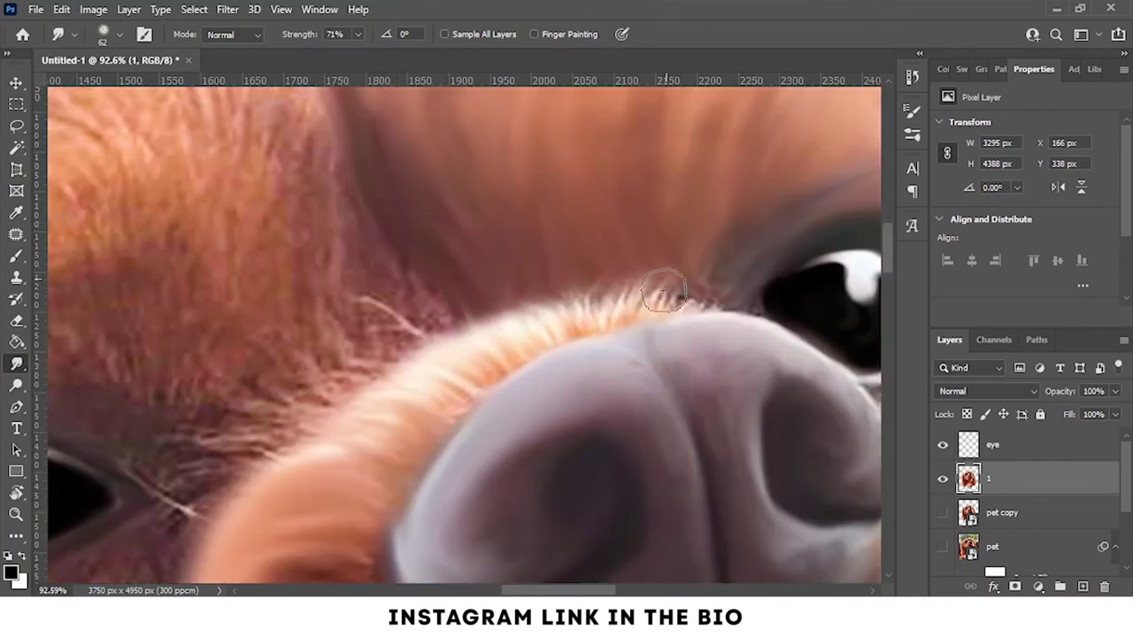
pyautogui.moveTo(401, 465); pyautogui.dragTo(292, 399)
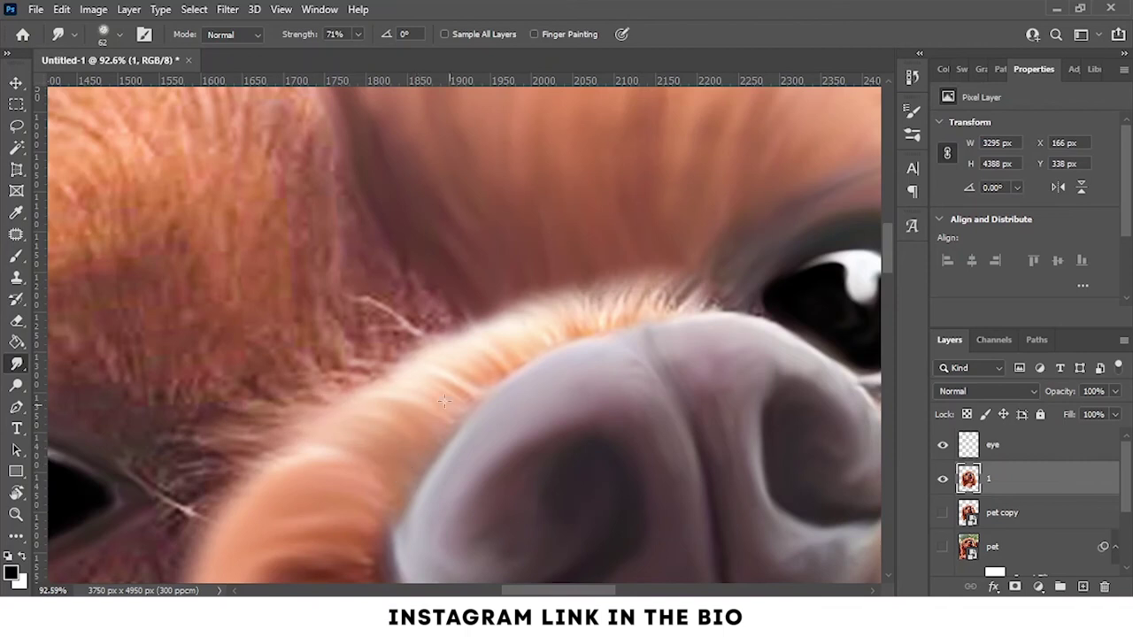
# Smudge the fur beside the dog's left eye into painterly streaks
pyautogui.scroll(-5, 681, 296)
pyautogui.scroll(3, 431, 270)
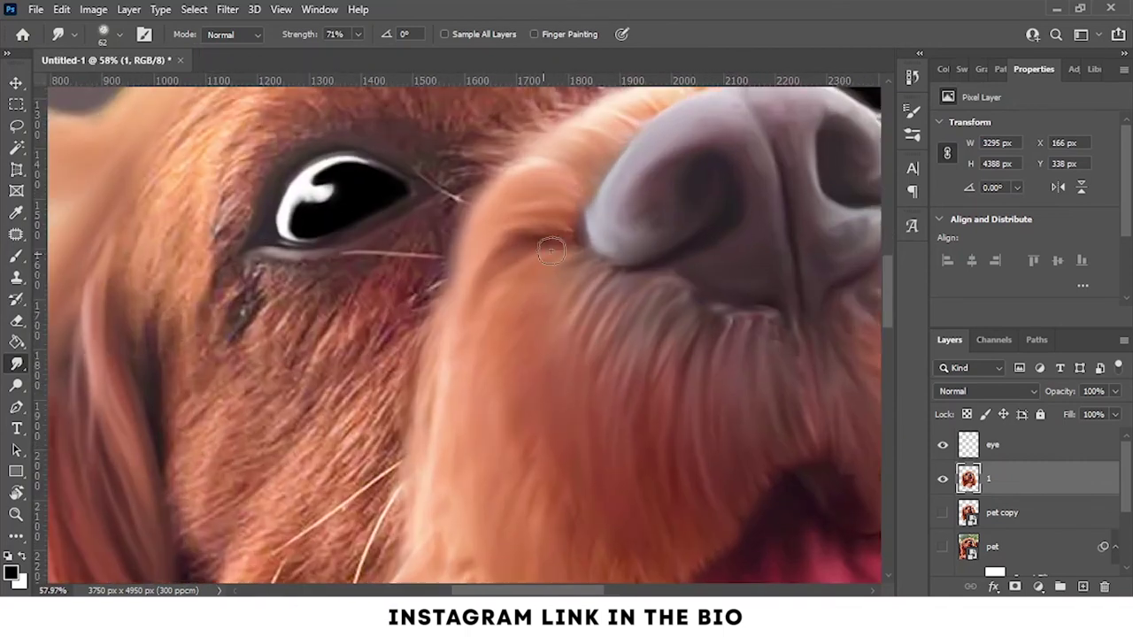
pyautogui.scroll(-3, 422, 339)
pyautogui.scroll(-3, 519, 328)
pyautogui.scroll(-3, 519, 416)
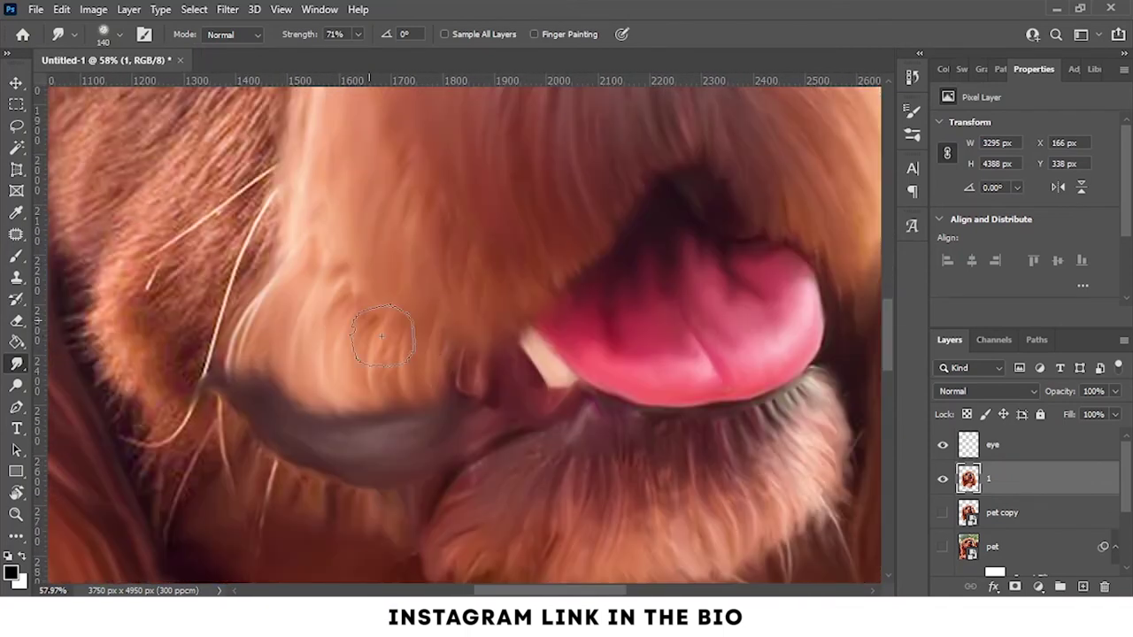
pyautogui.scroll(-5, 422, 321)
pyautogui.scroll(-3, 429, 356)
pyautogui.scroll(6, 402, 395)
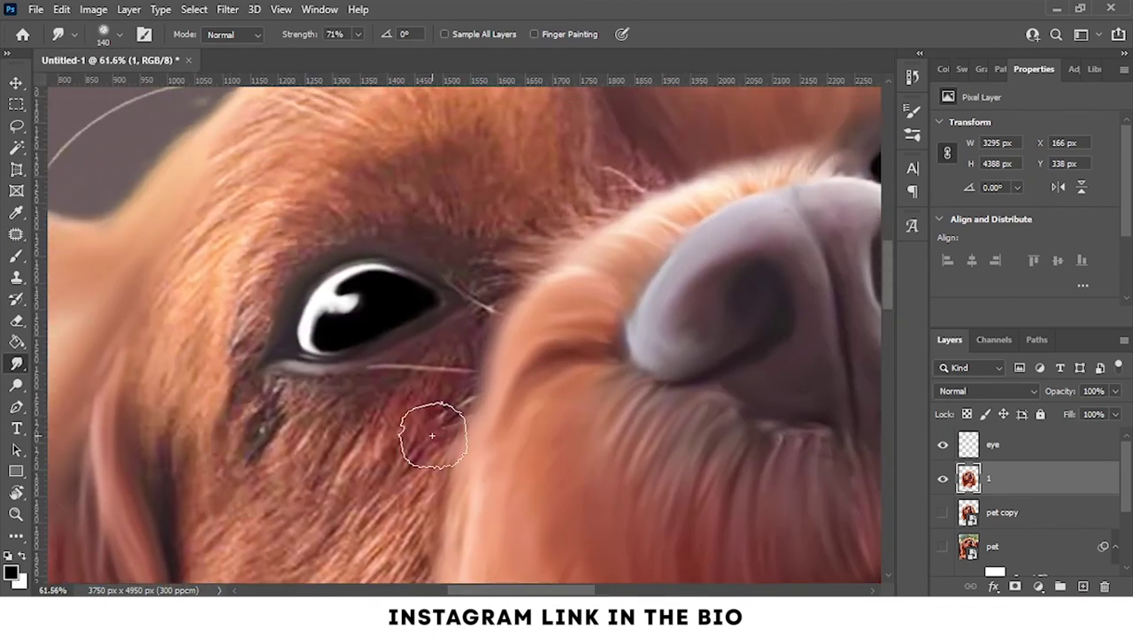
pyautogui.scroll(3, 432, 435)
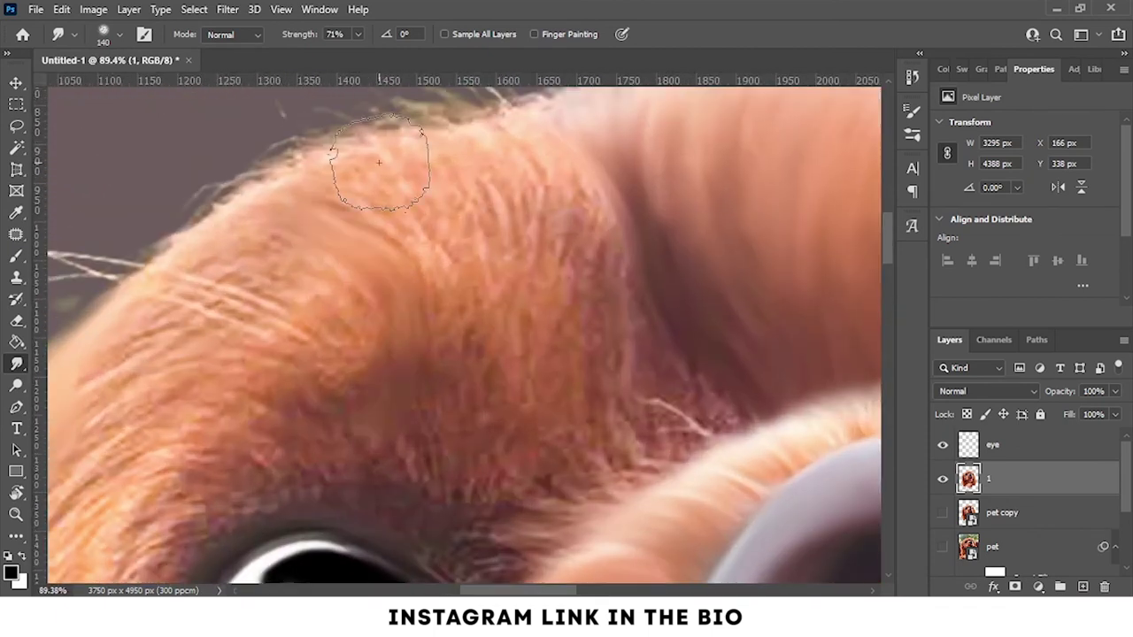
pyautogui.scroll(-1, 417, 298)
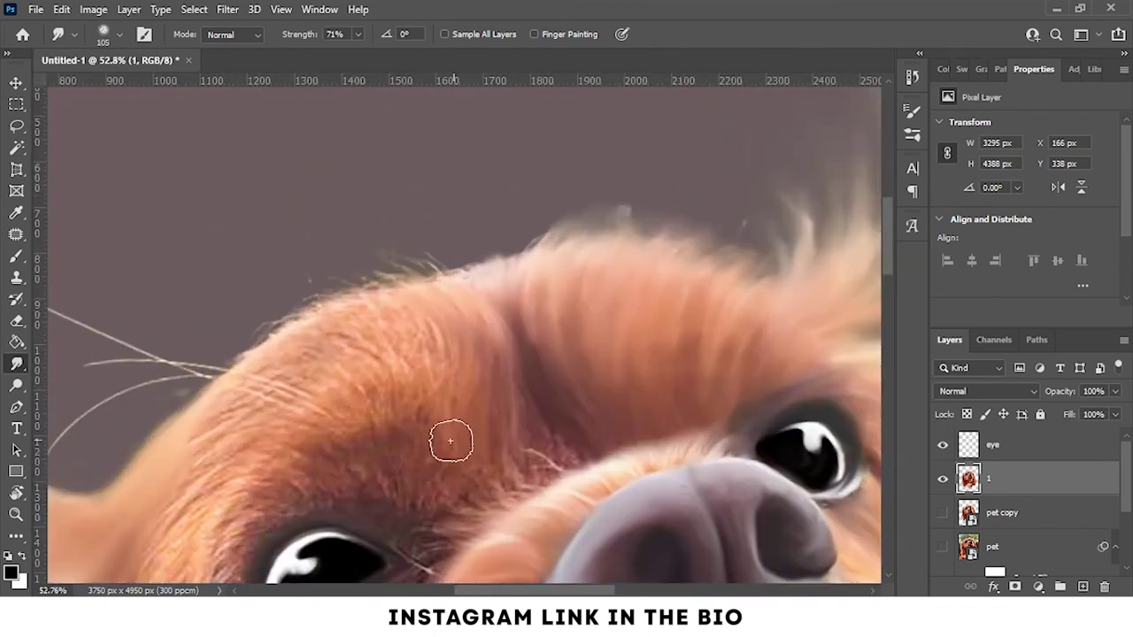
pyautogui.hscroll(-2, 393, 390)
pyautogui.scroll(-1, 393, 390)
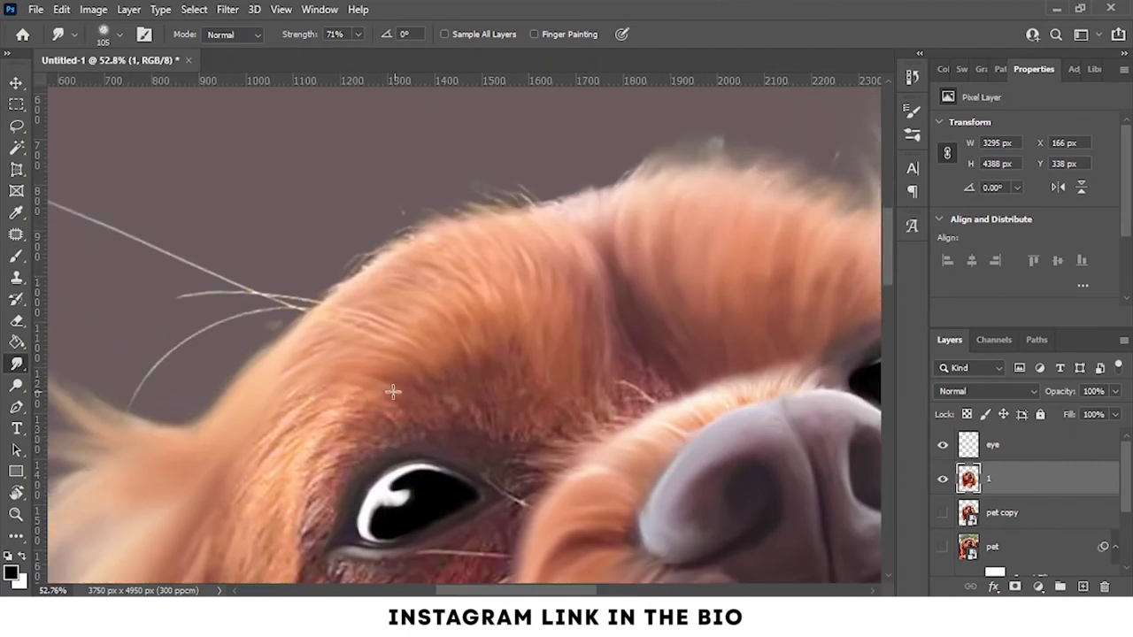
pyautogui.hscroll(-2, 237, 494)
pyautogui.scroll(-2, 237, 494)
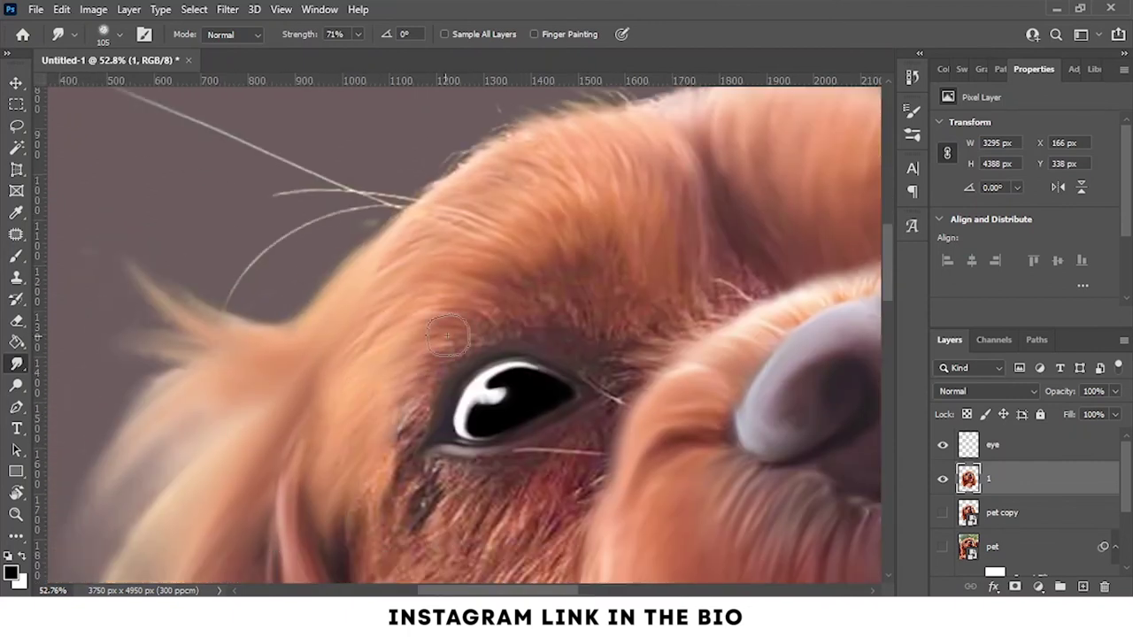
pyautogui.scroll(2, 391, 374)
pyautogui.scroll(2, 443, 354)
pyautogui.scroll(2, 478, 349)
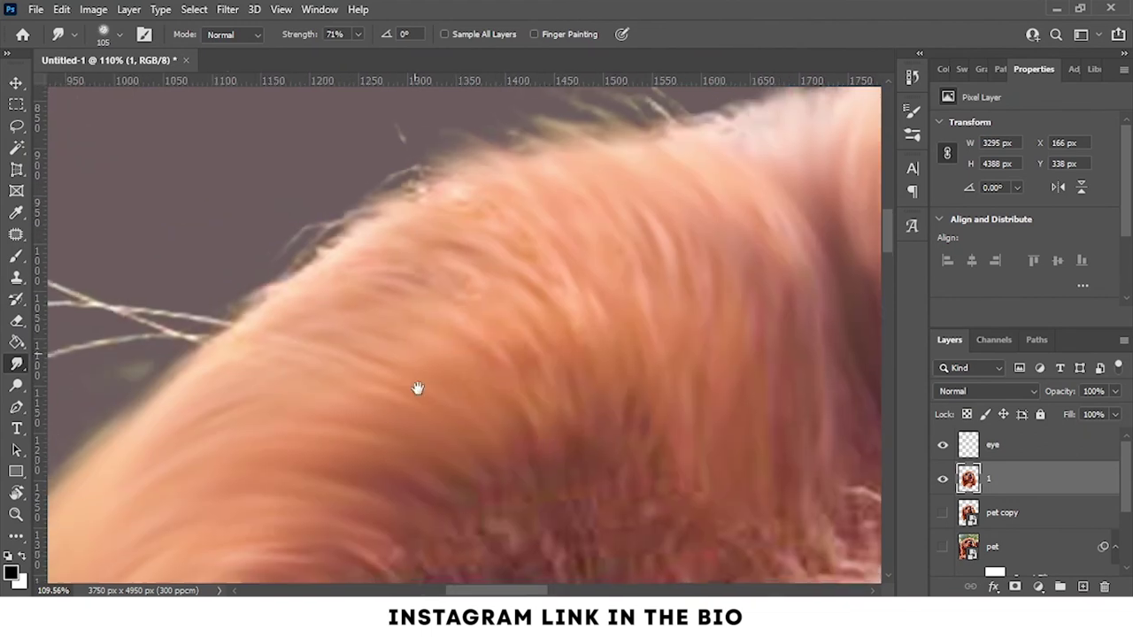
pyautogui.scroll(-1, 581, 486)
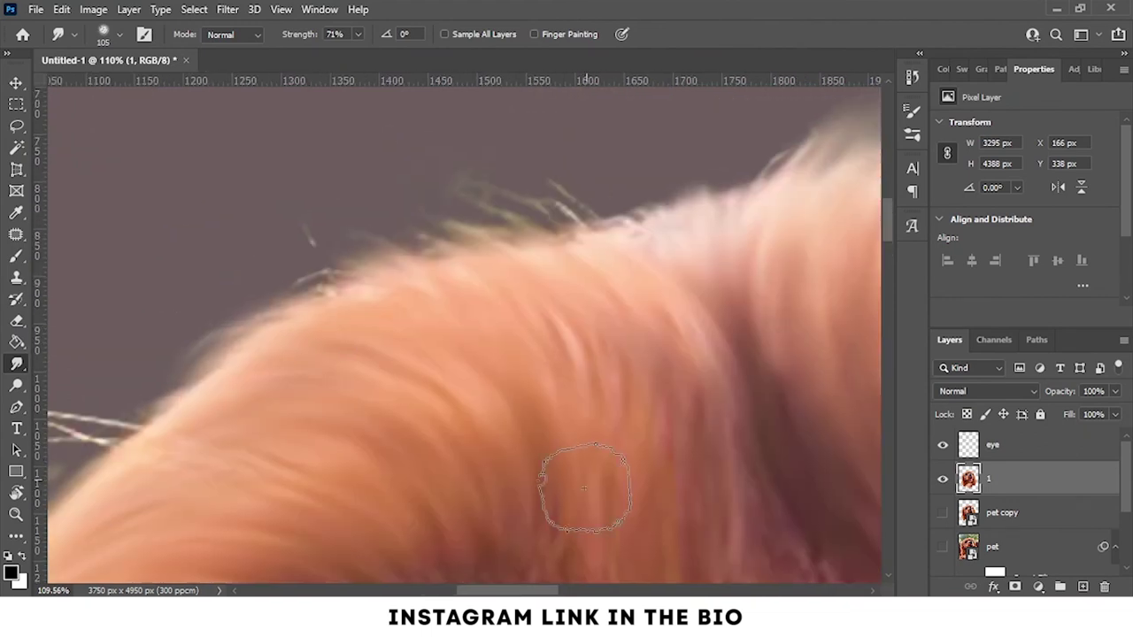
pyautogui.scroll(-2, 482, 262)
pyautogui.scroll(3, 482, 261)
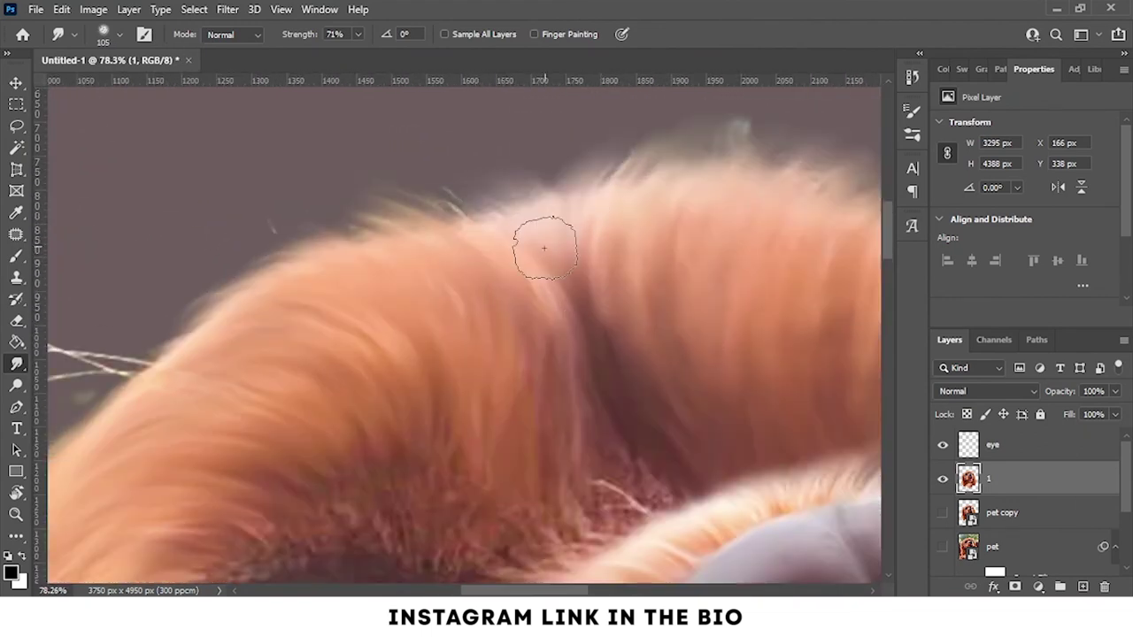
pyautogui.scroll(-1, 543, 248)
pyautogui.moveTo(598, 371); pyautogui.dragTo(477, 455)
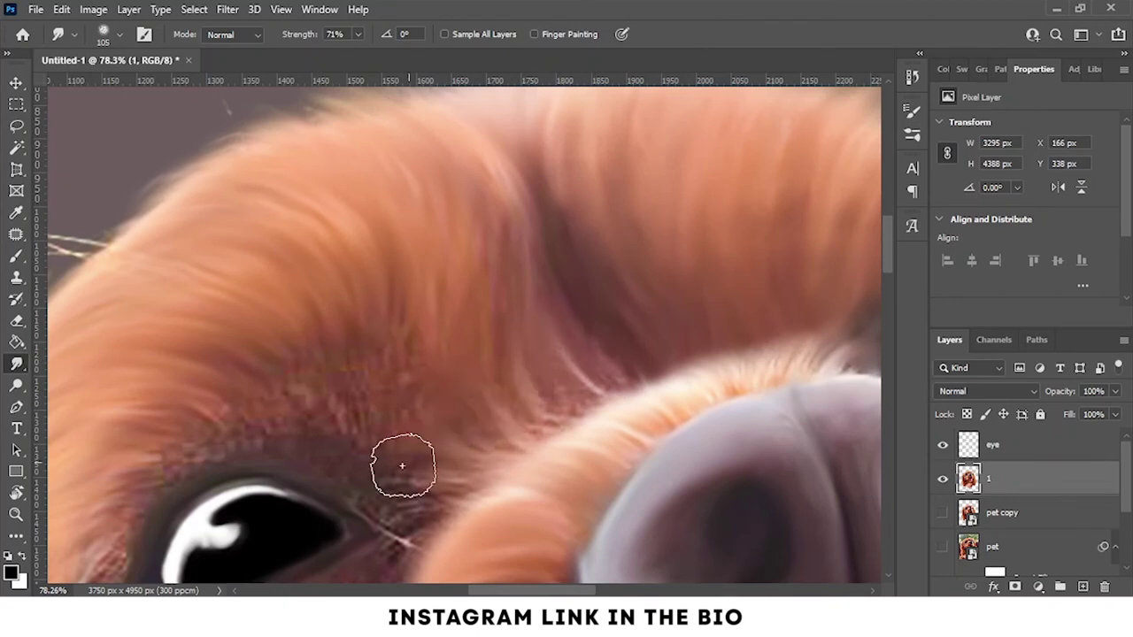
# Zoom and pan across the cheek fur to review the smudged strands
pyautogui.scroll(-2, 235, 457)
pyautogui.hscroll(-2, 235, 457)
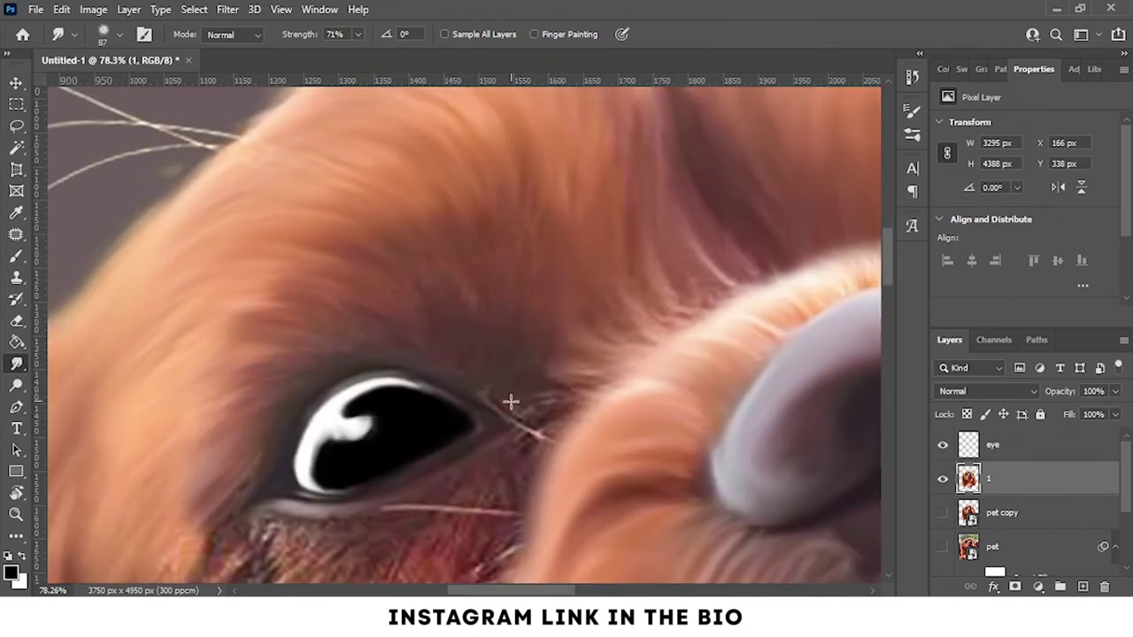
pyautogui.scroll(-3, 511, 401)
pyautogui.hscroll(-1, 511, 402)
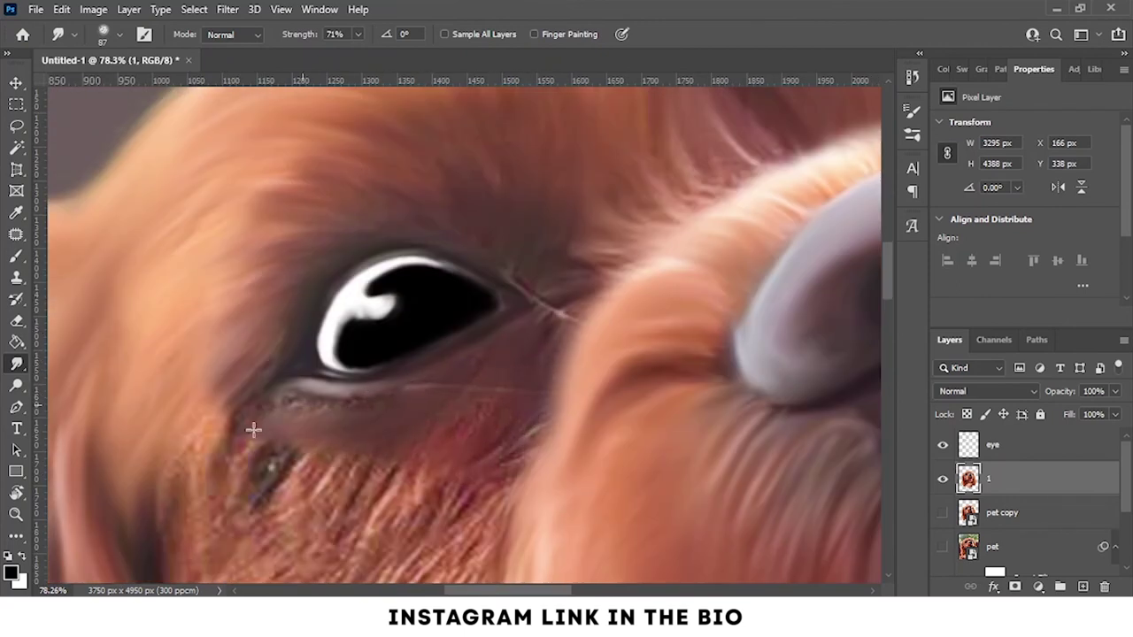
pyautogui.scroll(-1, 172, 450)
pyautogui.hscroll(1, 172, 450)
pyautogui.scroll(-2, 435, 239)
pyautogui.hscroll(1, 434, 240)
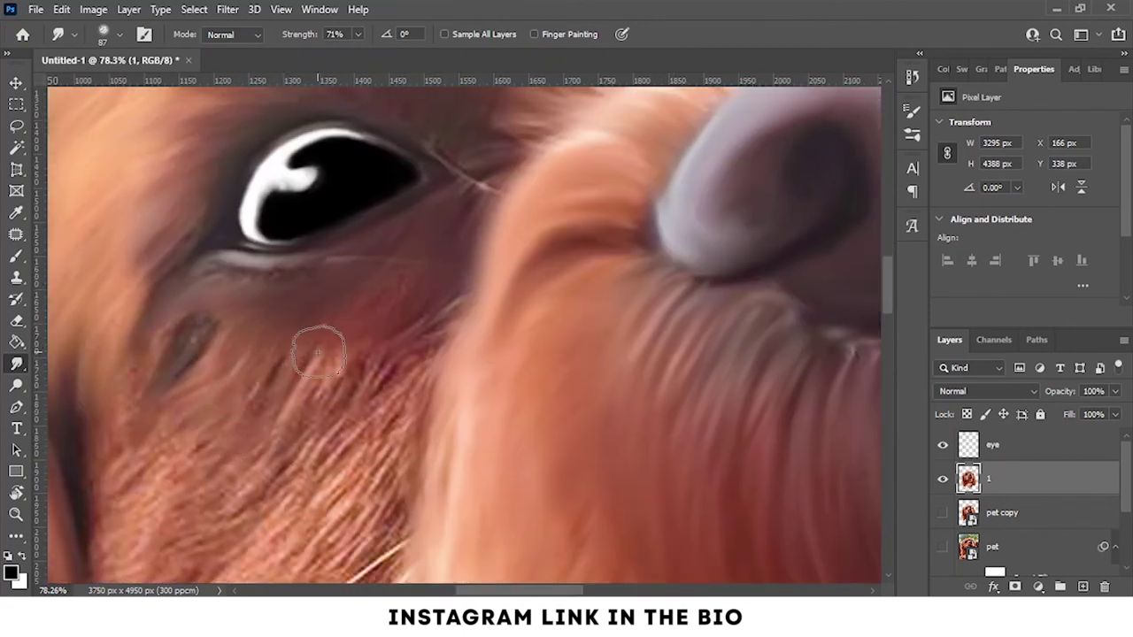
pyautogui.keyDown('alt'); pyautogui.scroll(-3, 167, 340); pyautogui.keyUp('alt')
pyautogui.scroll(-2, 318, 342)
pyautogui.keyDown('alt'); pyautogui.scroll(4, 253, 354); pyautogui.keyUp('alt')
pyautogui.scroll(-2, 364, 271)
pyautogui.scroll(1, 391, 381)
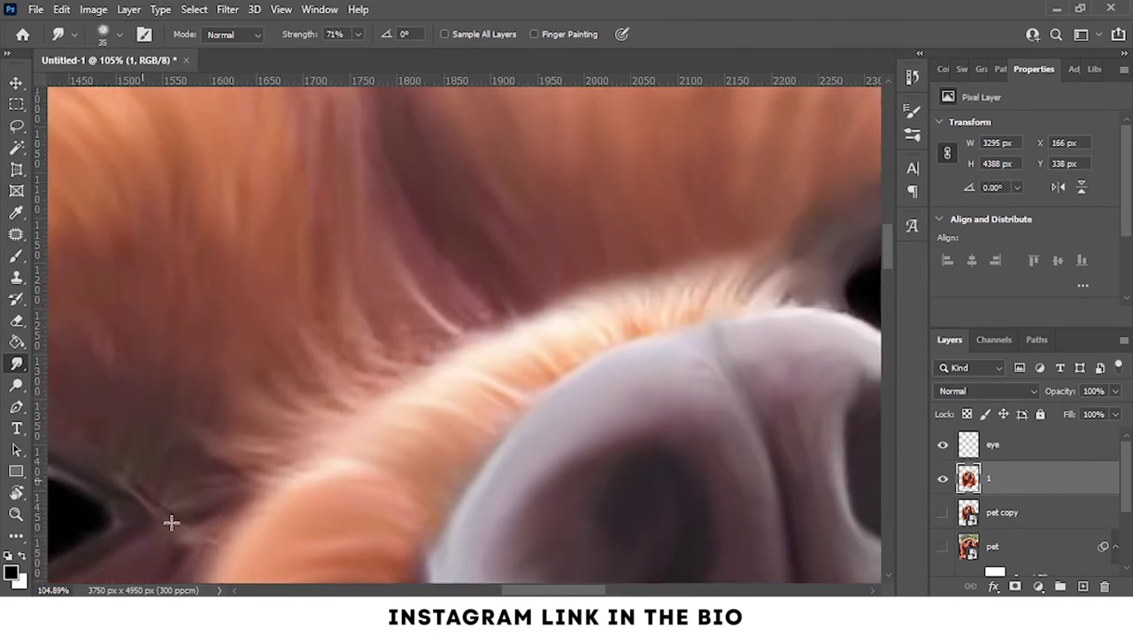
pyautogui.hscroll(-2, 204, 420)
pyautogui.scroll(-1, 214, 354)
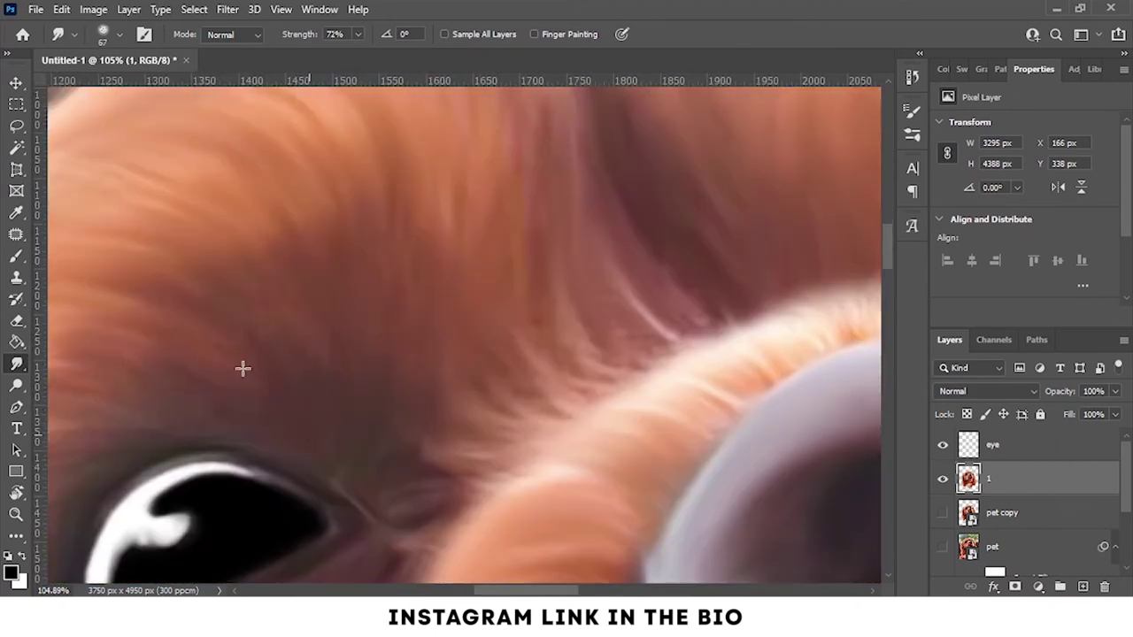
pyautogui.scroll(1, 442, 410)
pyautogui.hscroll(-3, 442, 410)
pyautogui.scroll(-4, 398, 398)
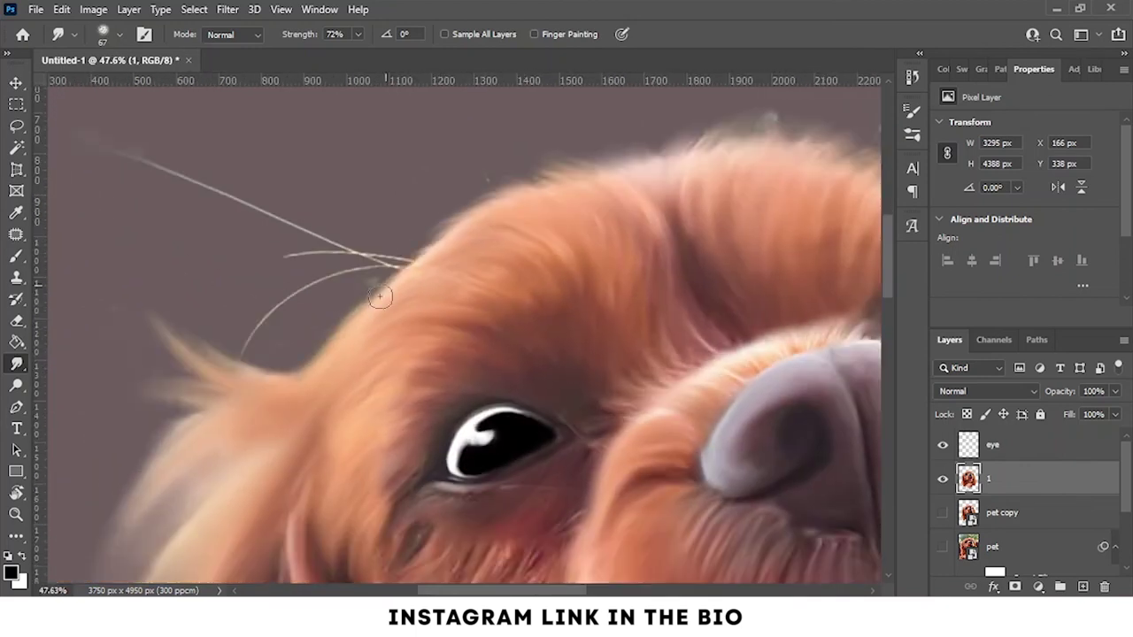
pyautogui.scroll(4, 478, 363)
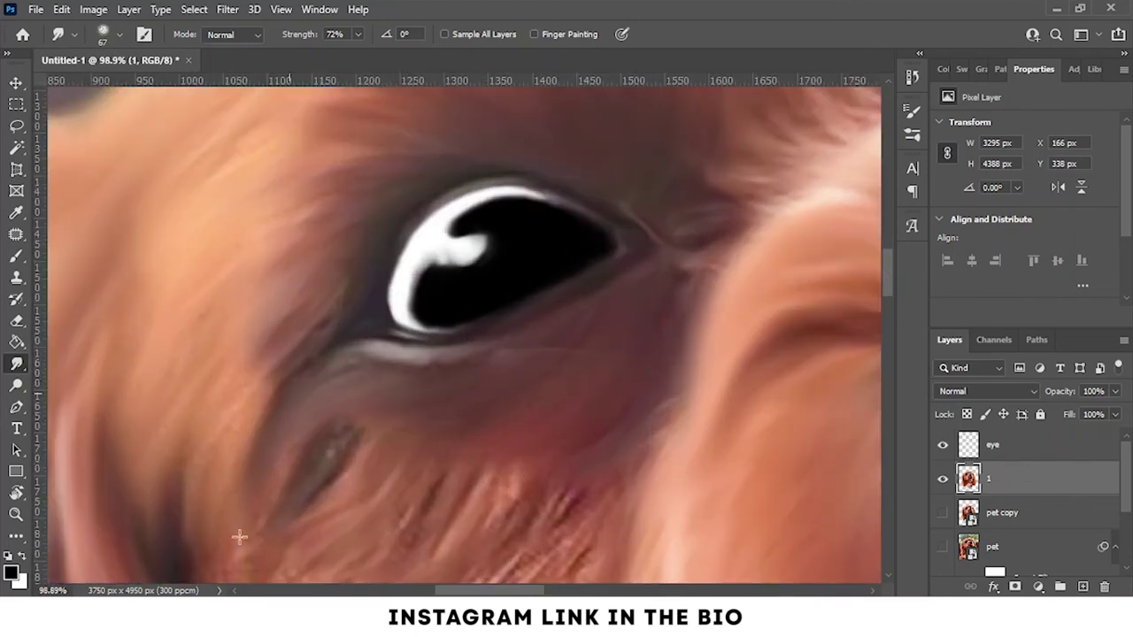
pyautogui.scroll(-2, 342, 286)
pyautogui.moveTo(507, 405); pyautogui.dragTo(430, 366)
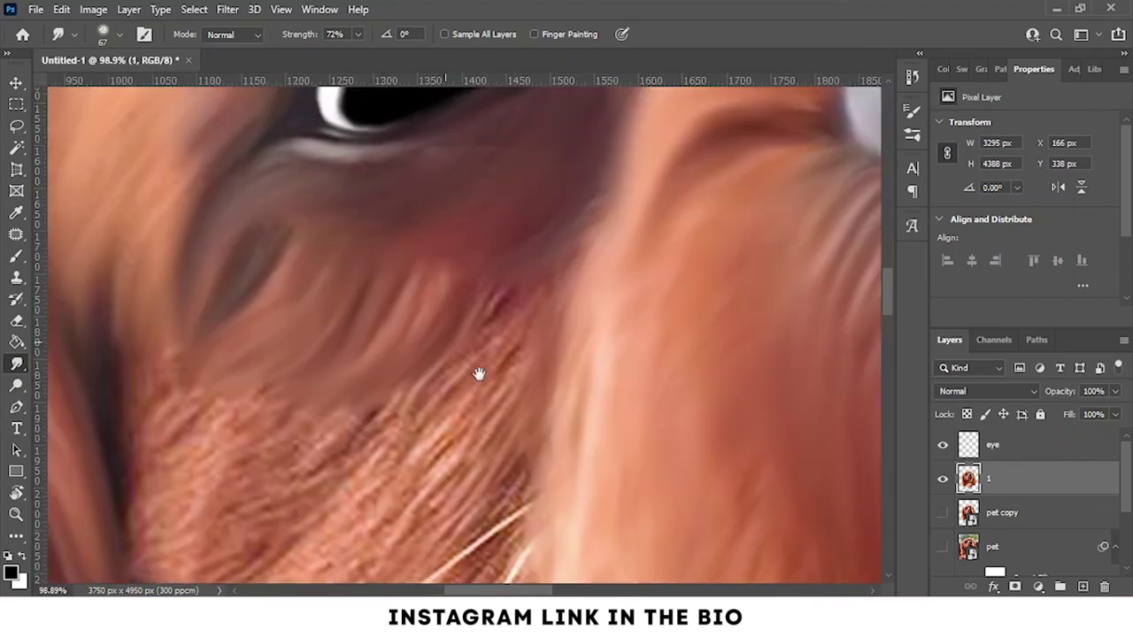
pyautogui.scroll(-4, 380, 446)
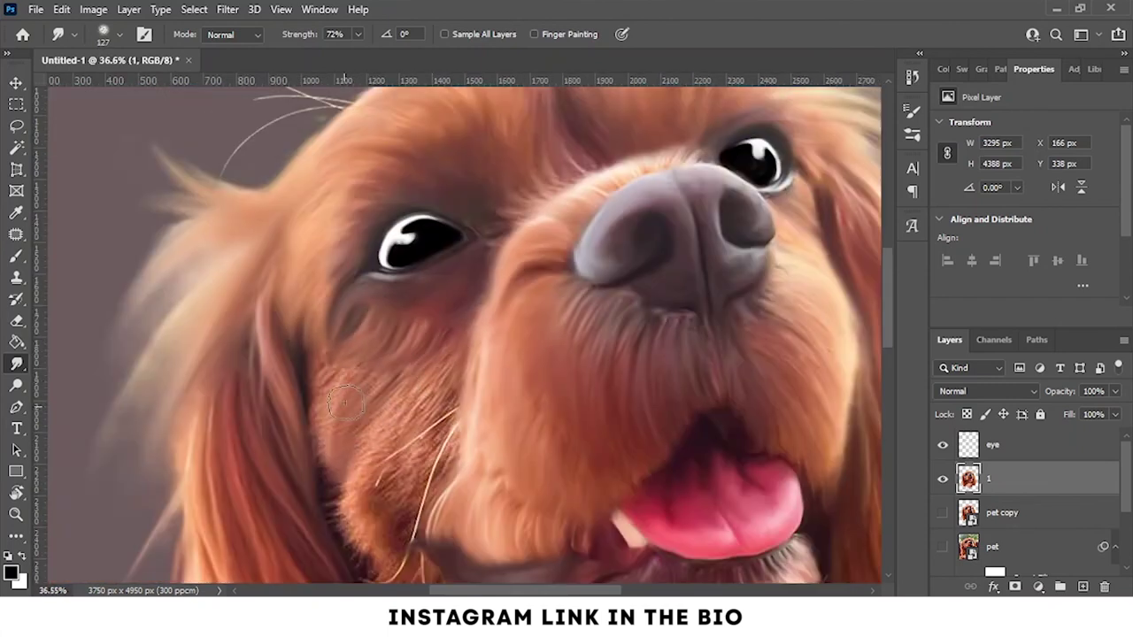
# Smudge away the stray whisker crossing the cheek, blending it into the fur
pyautogui.scroll(1, 362, 399)
pyautogui.scroll(2, 398, 331)
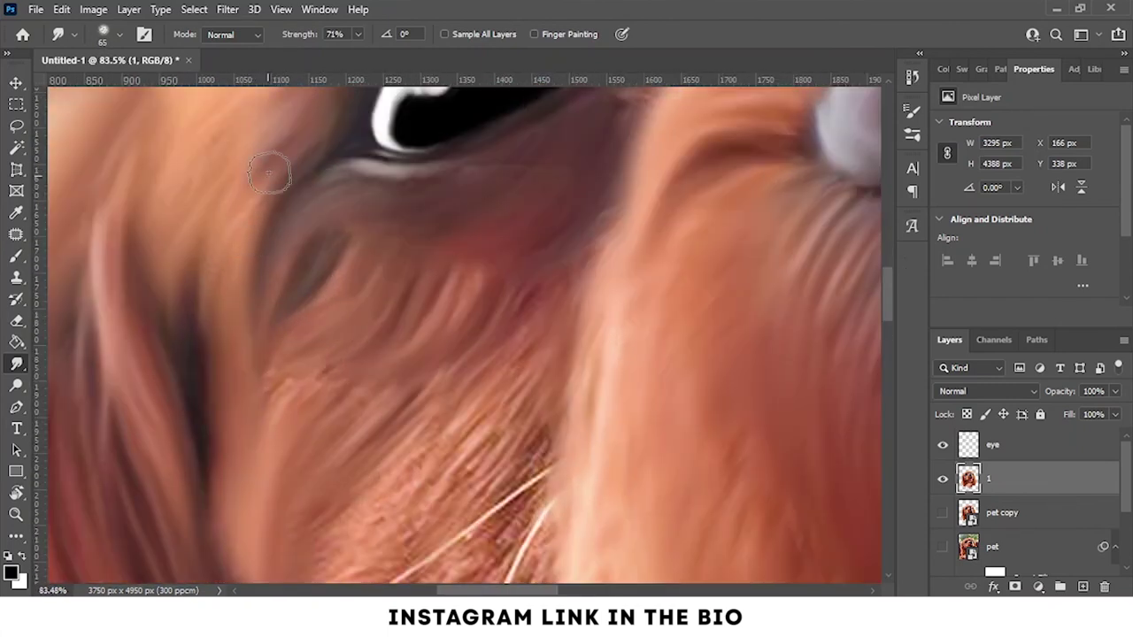
pyautogui.scroll(-3, 151, 212)
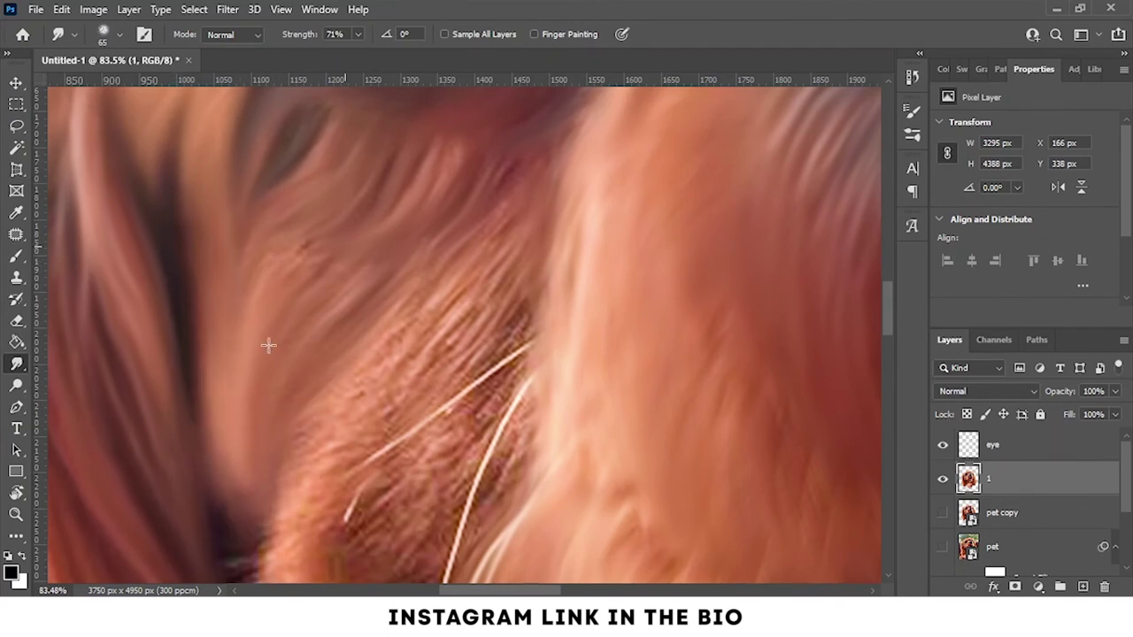
pyautogui.scroll(-5, 268, 345)
pyautogui.scroll(4, 303, 328)
pyautogui.scroll(-2, 222, 354)
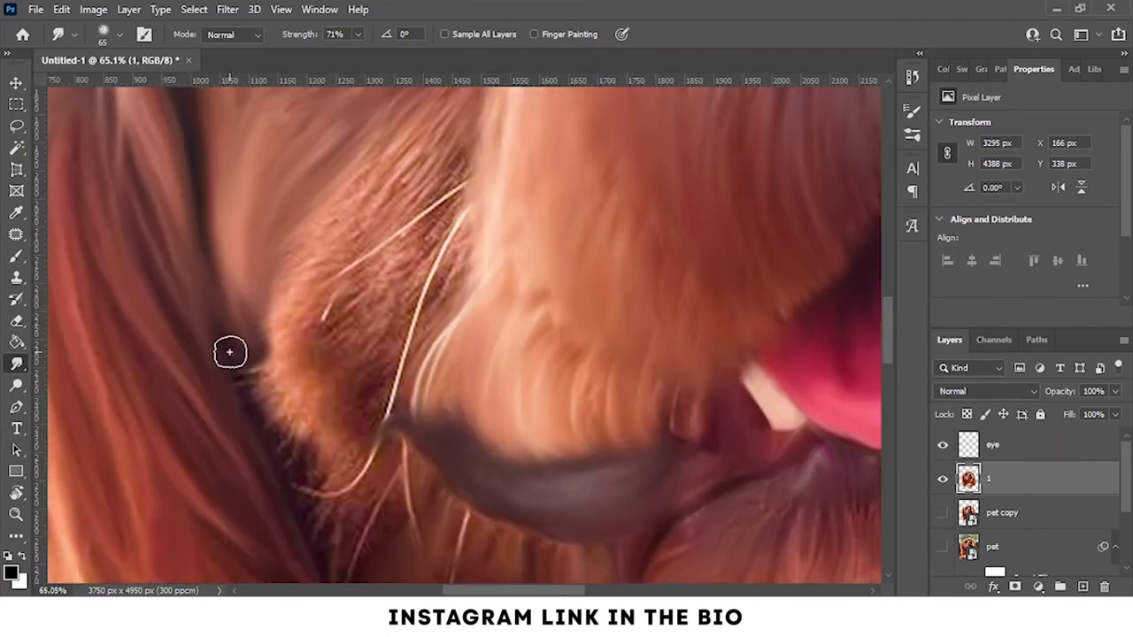
pyautogui.scroll(2, 228, 349)
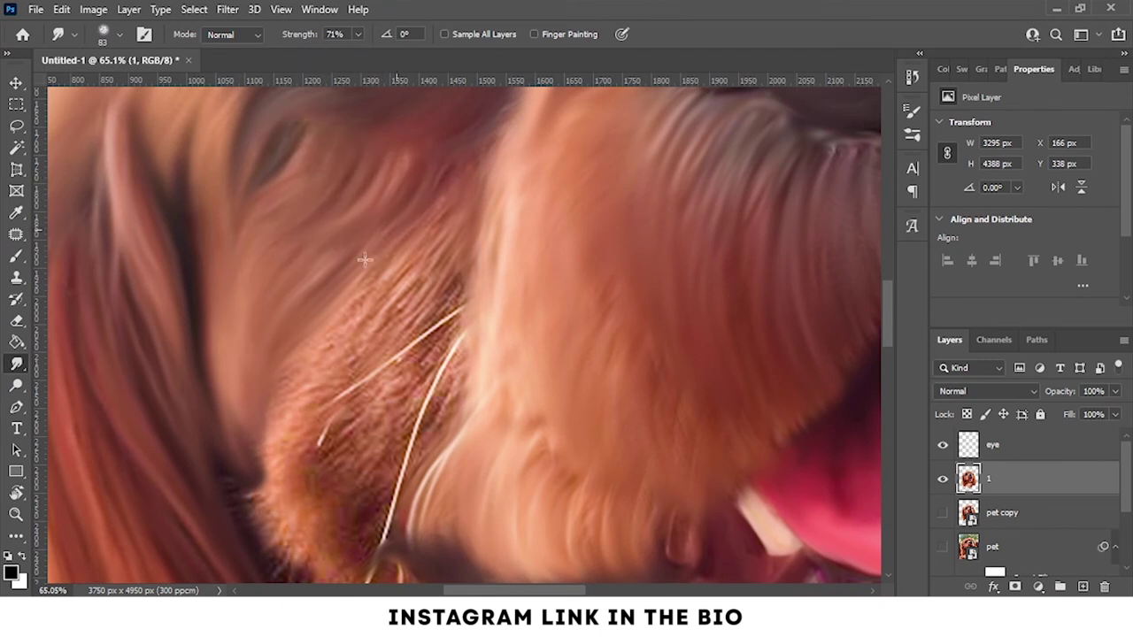
pyautogui.hscroll(2, 365, 259)
pyautogui.moveTo(235, 462); pyautogui.dragTo(328, 345)
pyautogui.moveTo(265, 416)
pyautogui.mouseDown()
pyautogui.moveTo(378, 291)
pyautogui.moveTo(341, 389)
pyautogui.mouseUp()
# Inspect the fur, briefly switching to the Eraser before returning to the Smudge tool
pyautogui.scroll(-3, 341, 389)
pyautogui.hscroll(2, 327, 320)
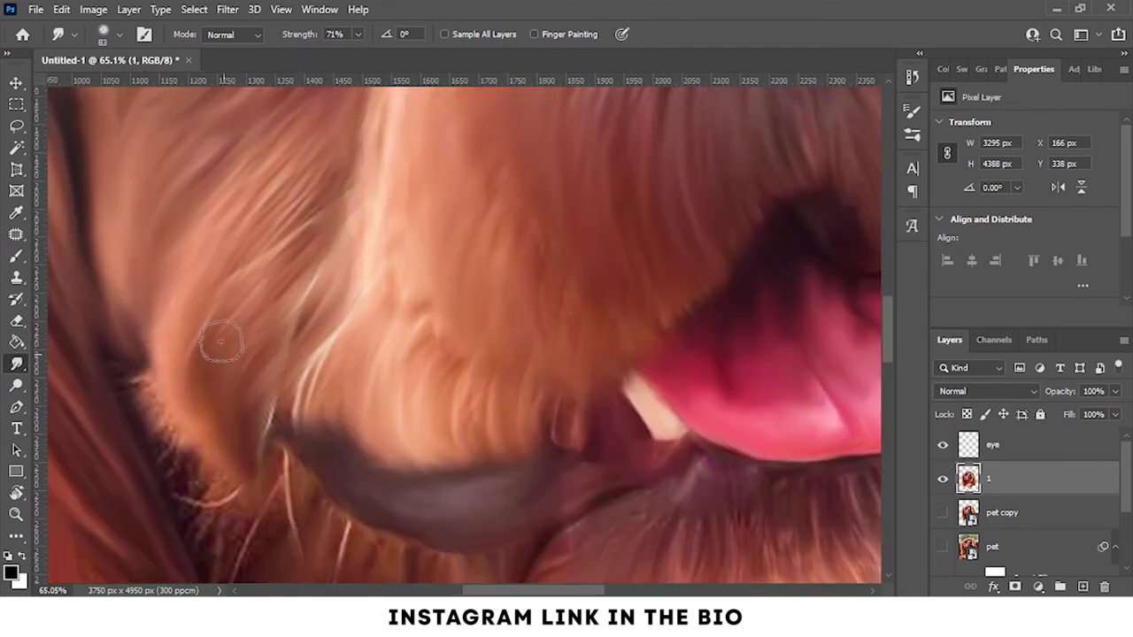
pyautogui.scroll(-3, 256, 265)
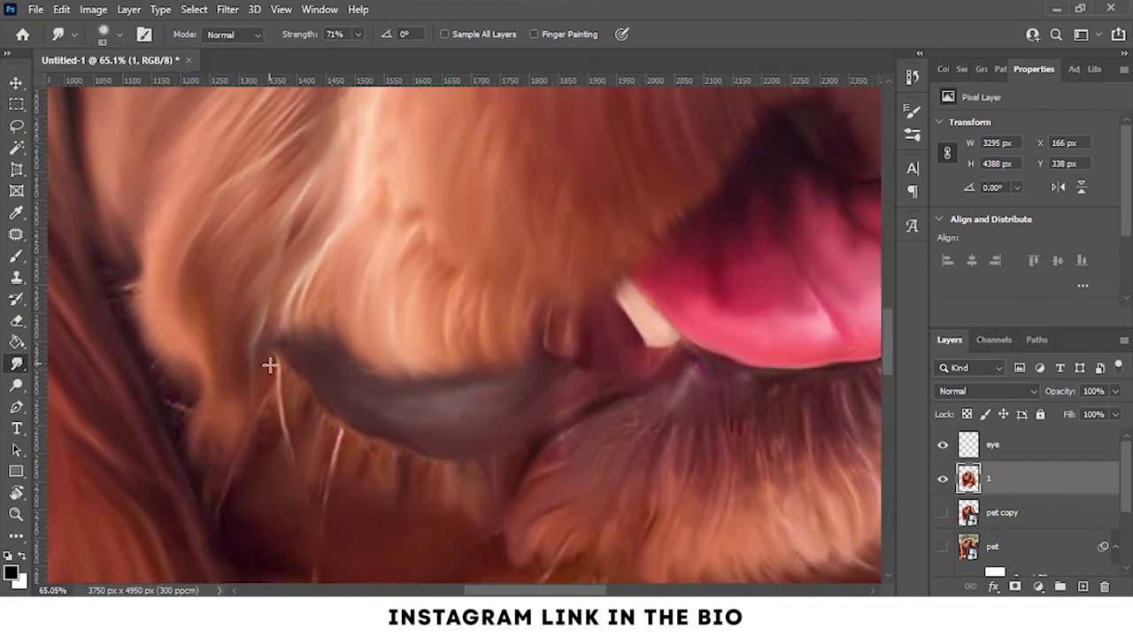
pyautogui.scroll(-4, 228, 372)
pyautogui.scroll(5, 275, 363)
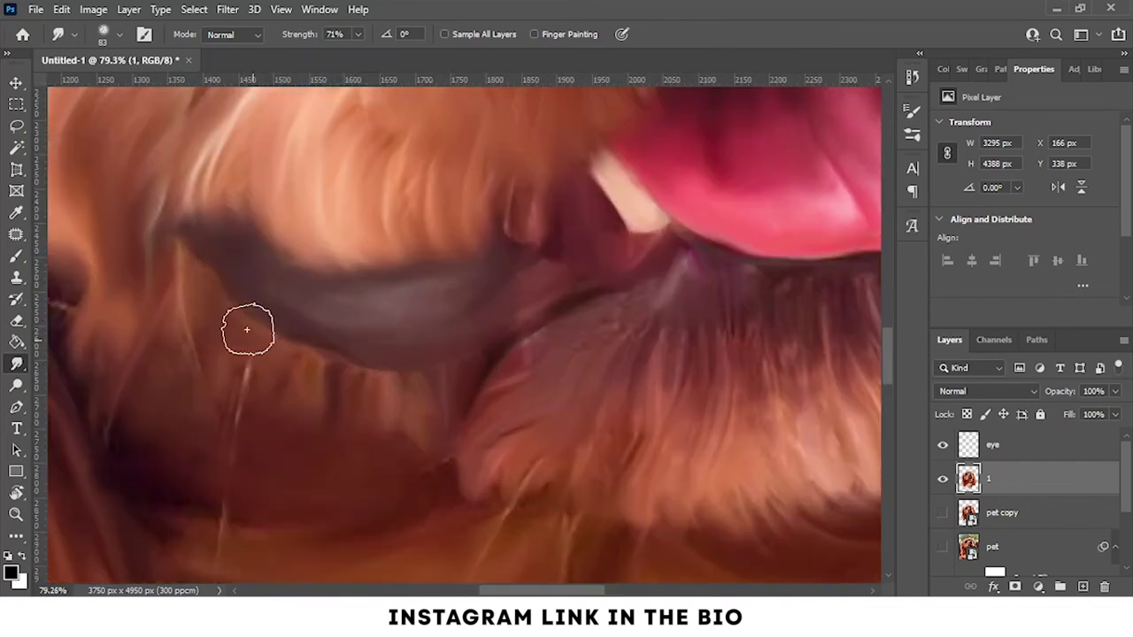
pyautogui.scroll(-5, 189, 430)
pyautogui.scroll(4, 354, 518)
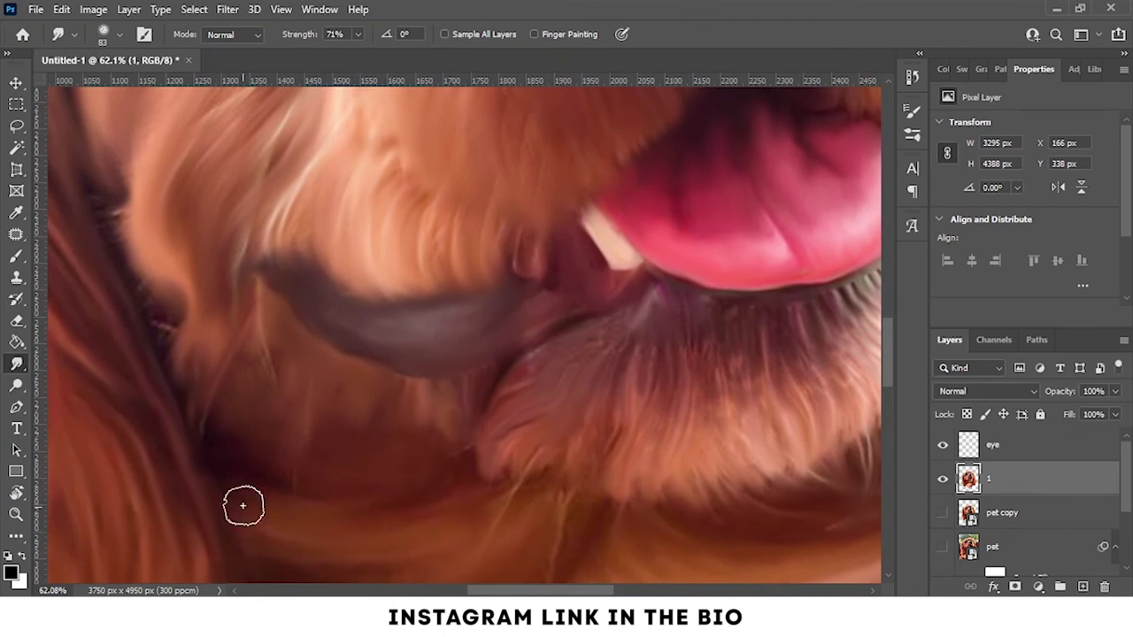
pyautogui.scroll(1, 215, 430)
pyautogui.scroll(1, 177, 303)
pyautogui.scroll(-6, 299, 354)
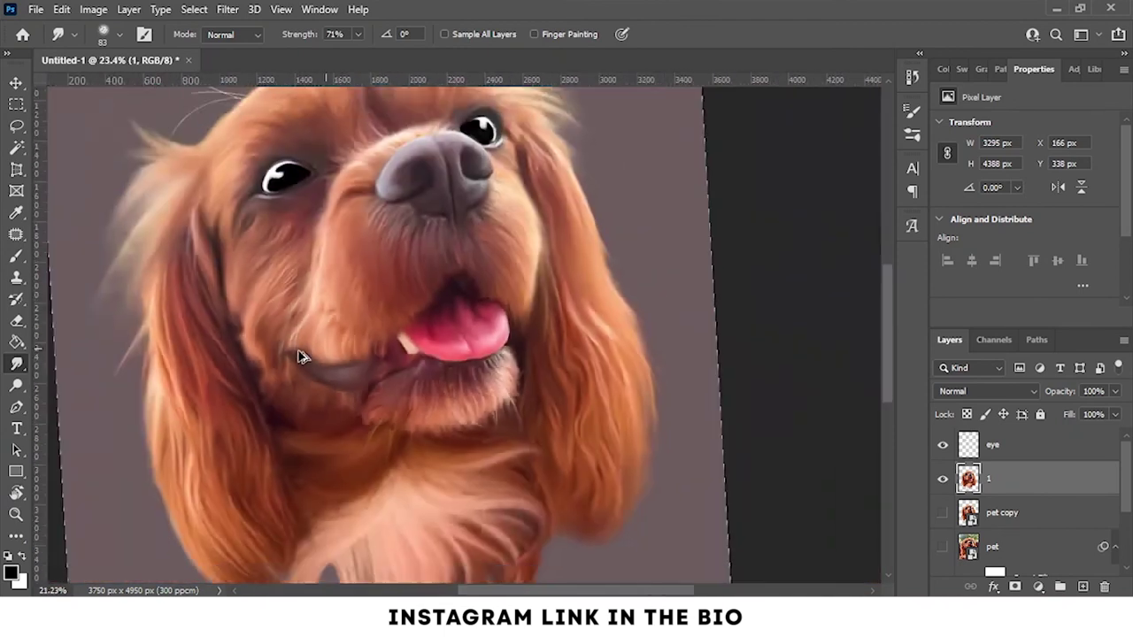
pyautogui.scroll(4, 304, 306)
pyautogui.scroll(3, 261, 297)
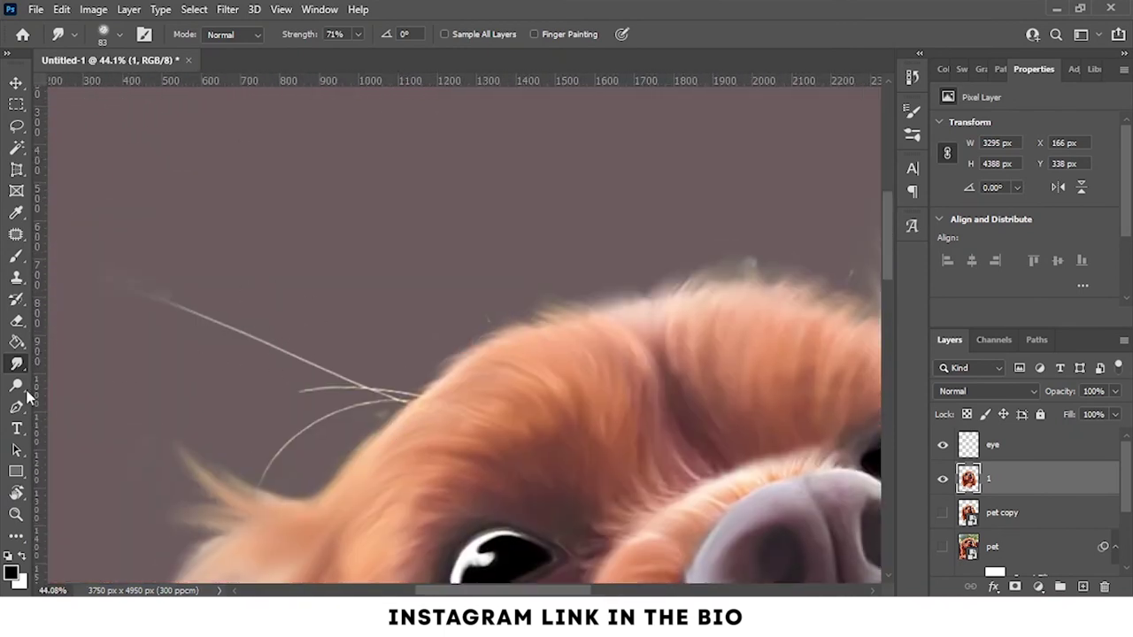
pyautogui.click(16, 320)
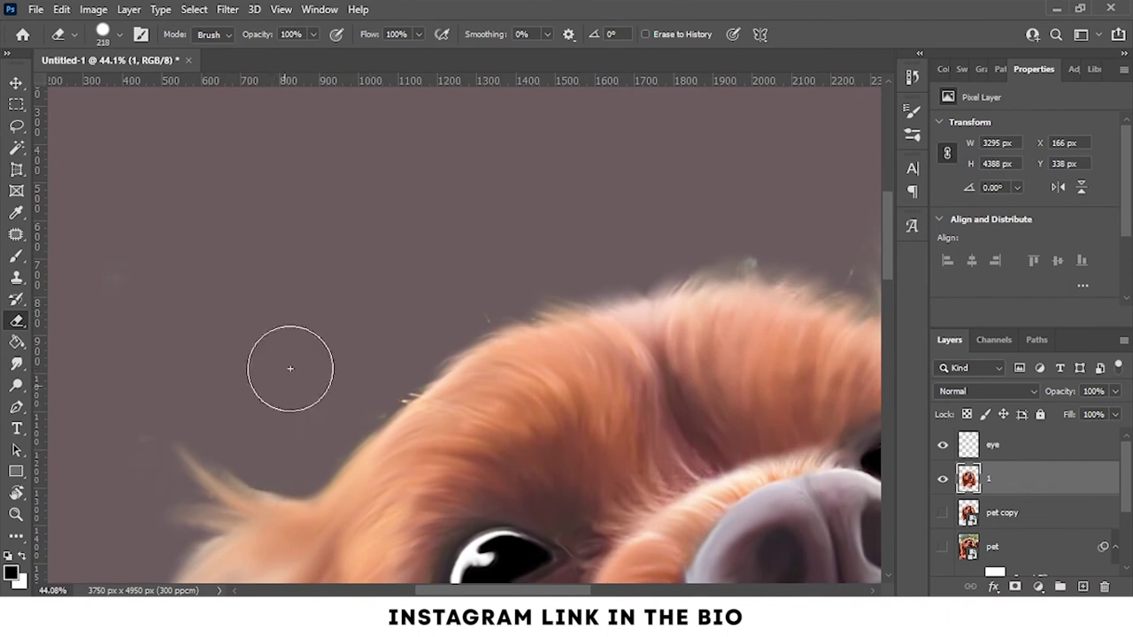
pyautogui.scroll(2, 398, 283)
pyautogui.click(16, 363)
# Recentre and zoom the view on the dog's face to review the painted fur
pyautogui.scroll(-3, 177, 351)
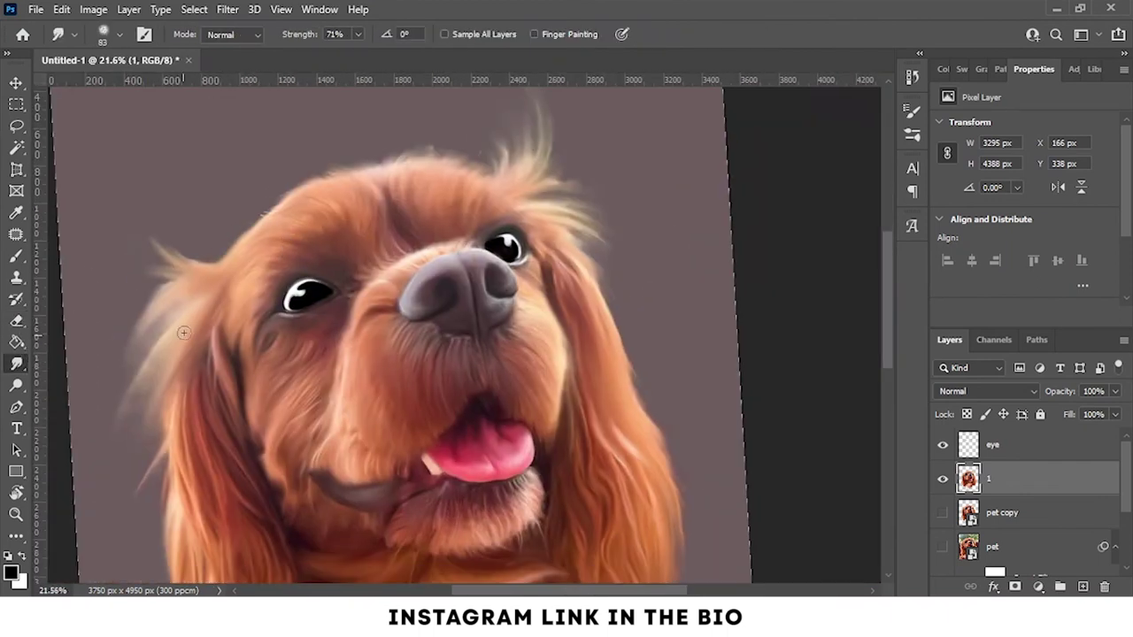
pyautogui.scroll(4, 485, 263)
pyautogui.scroll(3, 458, 232)
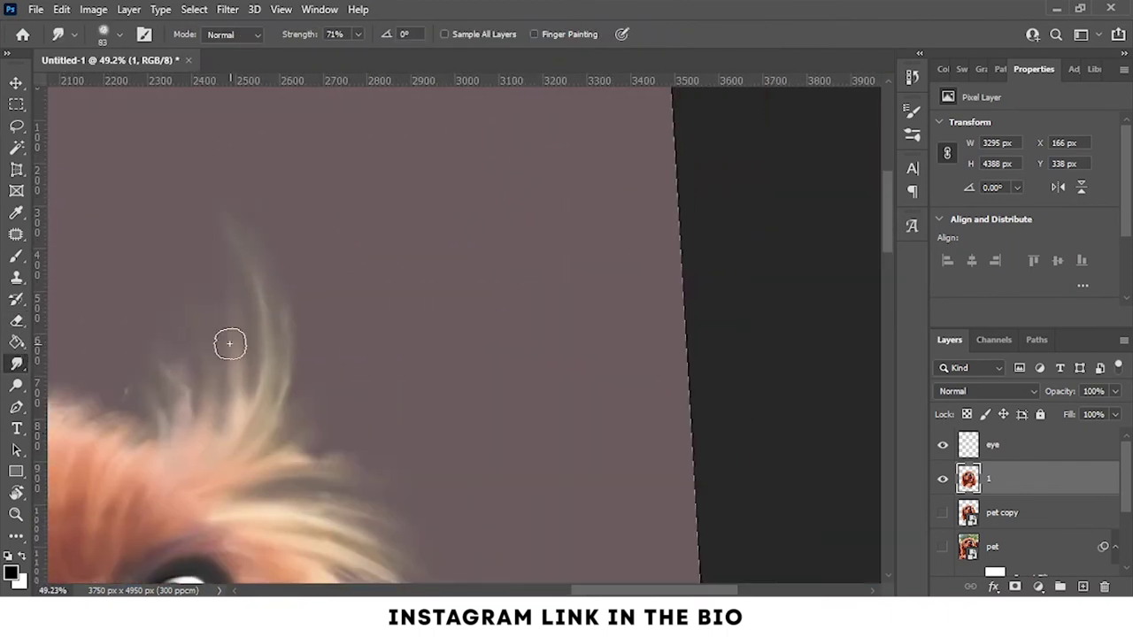
pyautogui.scroll(-2, 266, 475)
pyautogui.hscroll(1, 165, 390)
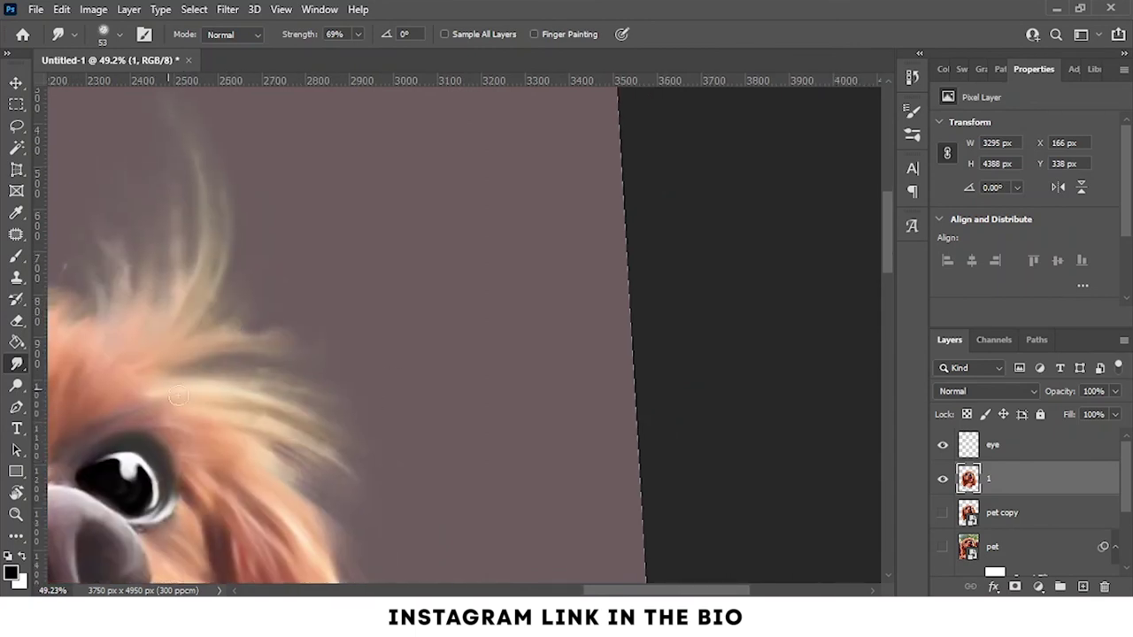
pyautogui.scroll(-5, 203, 360)
pyautogui.scroll(4, 383, 275)
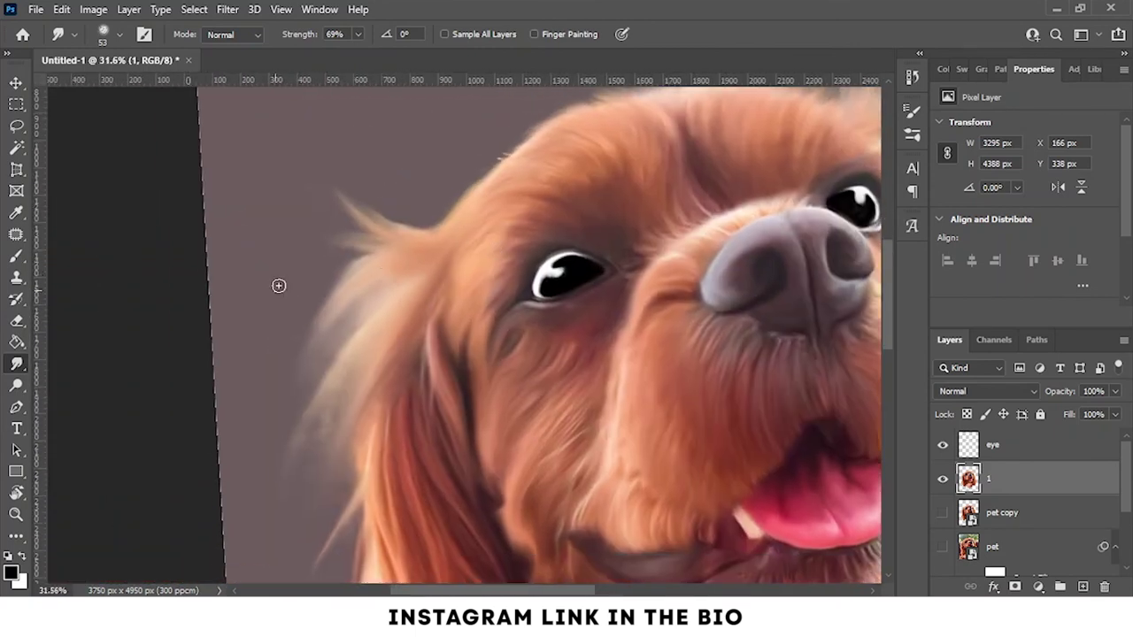
pyautogui.scroll(2, 381, 299)
pyautogui.moveTo(384, 328); pyautogui.dragTo(484, 326)
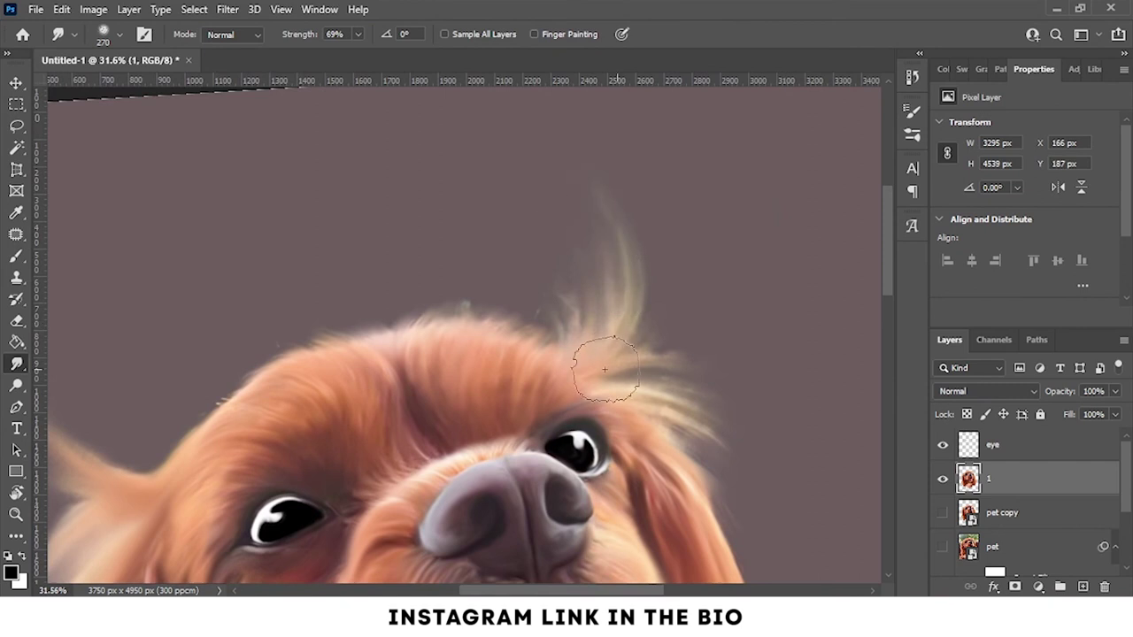
pyautogui.scroll(-5, 484, 325)
pyautogui.scroll(3, 455, 260)
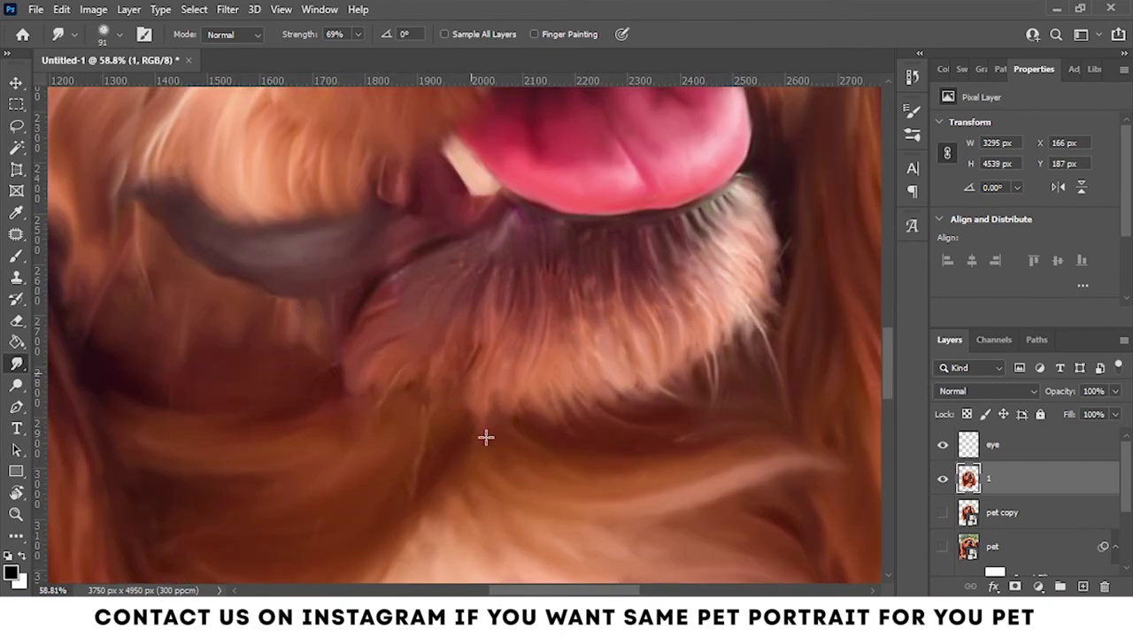
pyautogui.scroll(-3, 663, 341)
pyautogui.hscroll(-2, 507, 303)
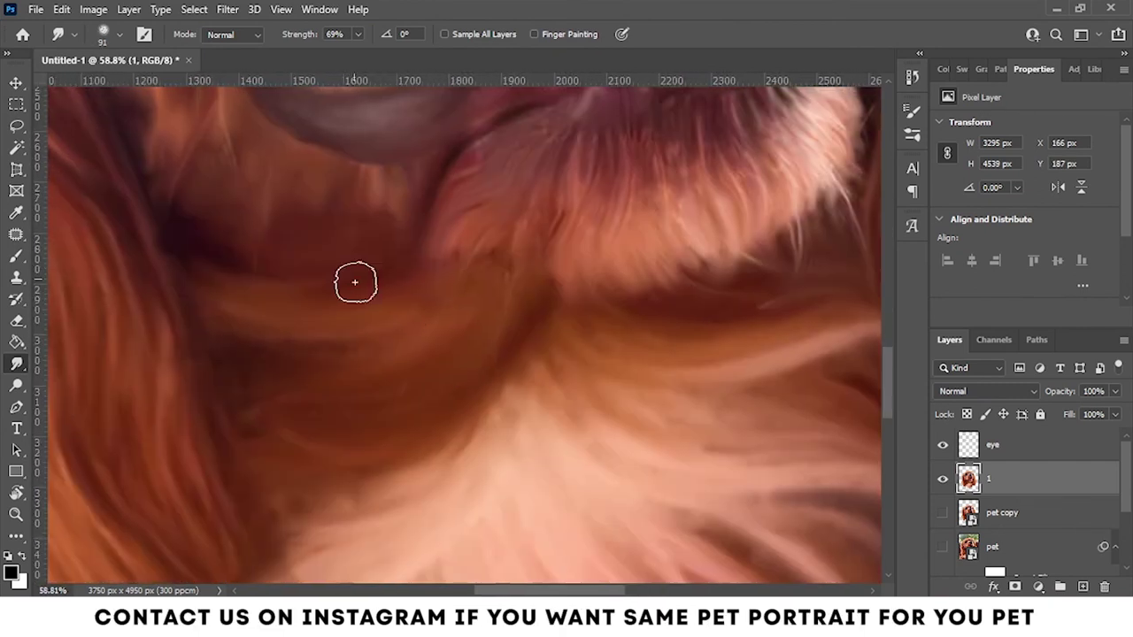
pyautogui.scroll(3, 398, 281)
pyautogui.hscroll(-3, 398, 281)
pyautogui.scroll(3, 425, 190)
pyautogui.scroll(2, 425, 298)
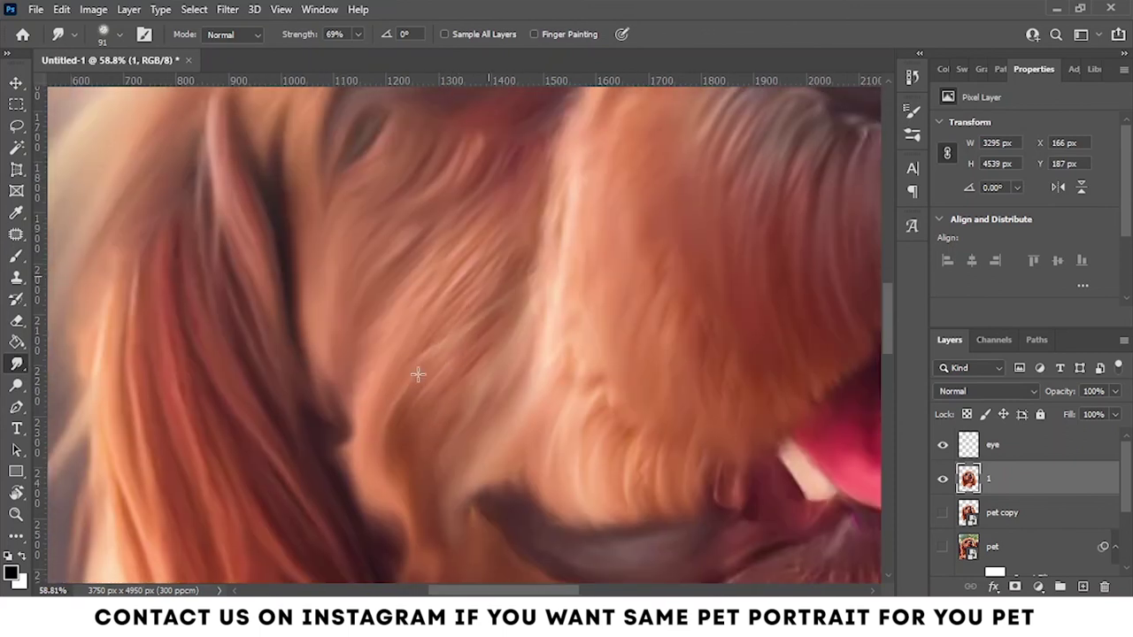
pyautogui.scroll(-3, 489, 279)
pyautogui.scroll(-3, 467, 318)
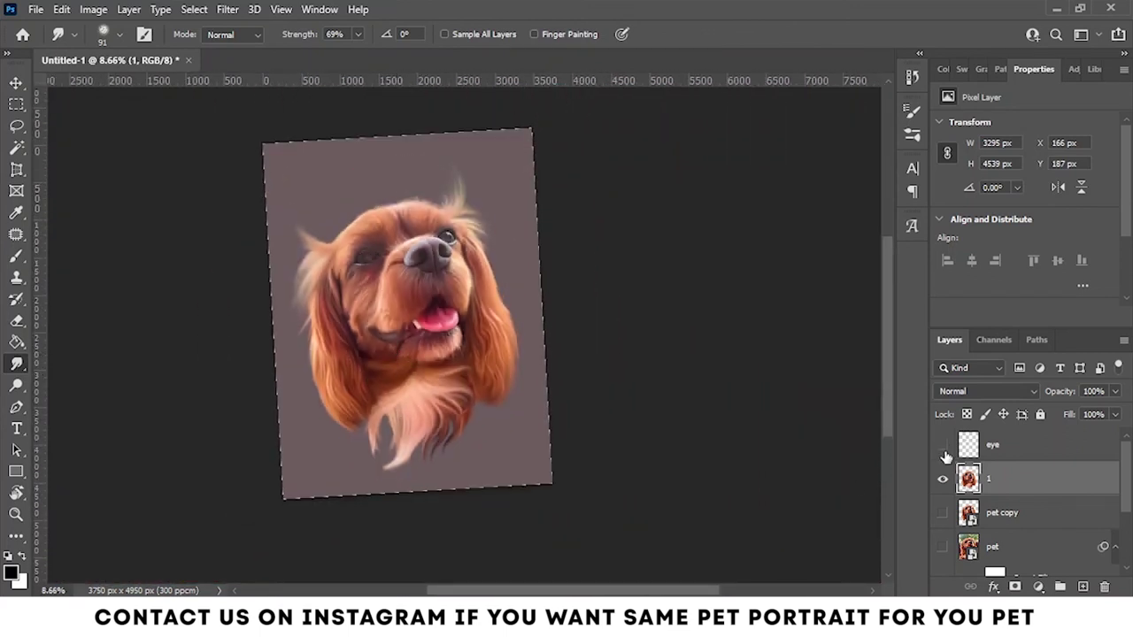
# Group the eye and dog layers into Group 1 and straighten the rotated canvas view
pyautogui.keyDown('shift'); pyautogui.click(991, 444); pyautogui.keyUp('shift')
pyautogui.hotkey('ctrl', 'g')
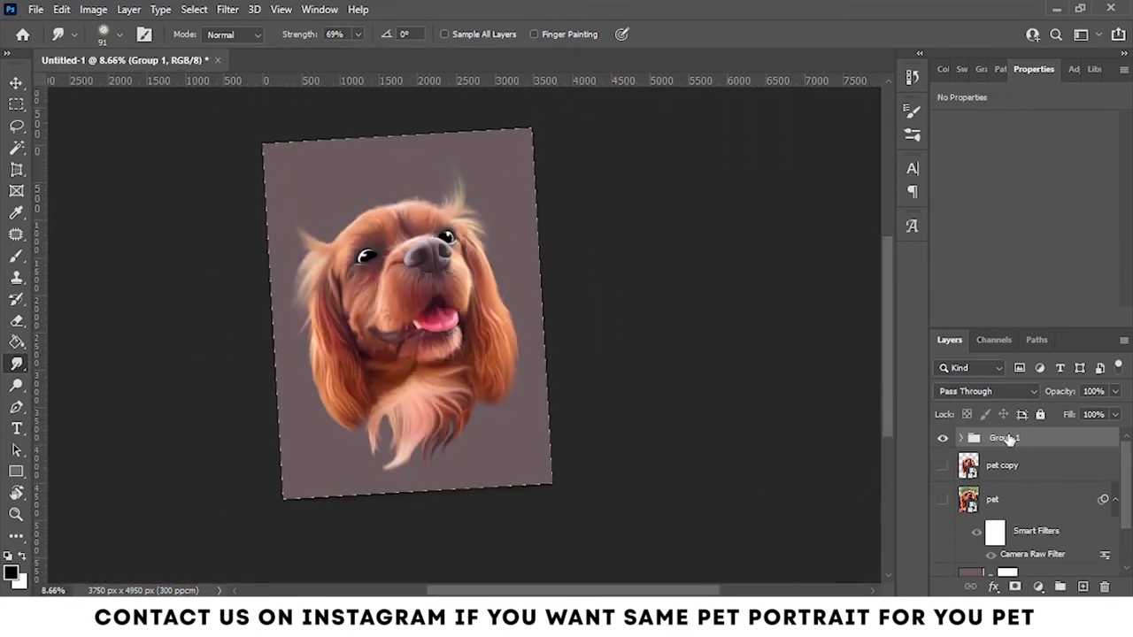
pyautogui.click(720, 235)
pyautogui.press('Return')
pyautogui.moveTo(493, 145); pyautogui.dragTo(505, 152)
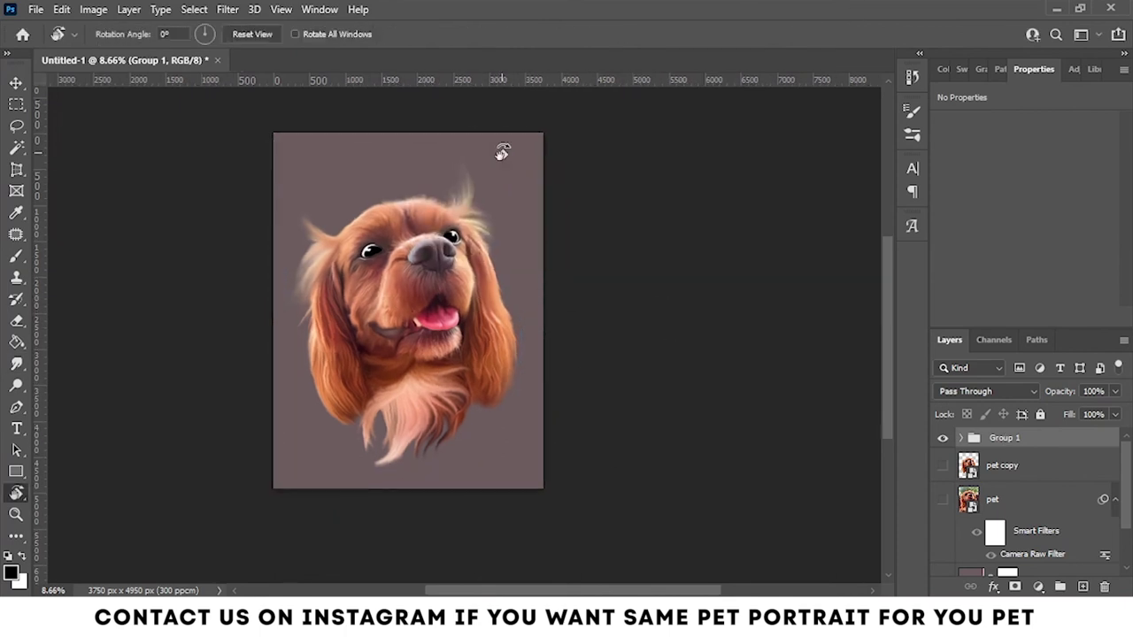
pyautogui.scroll(4, 374, 296)
pyautogui.scroll(2, 444, 287)
# Expand Group 1, select the eye layer and switch to the Brush tool
pyautogui.click(959, 439)
pyautogui.click(1004, 464)
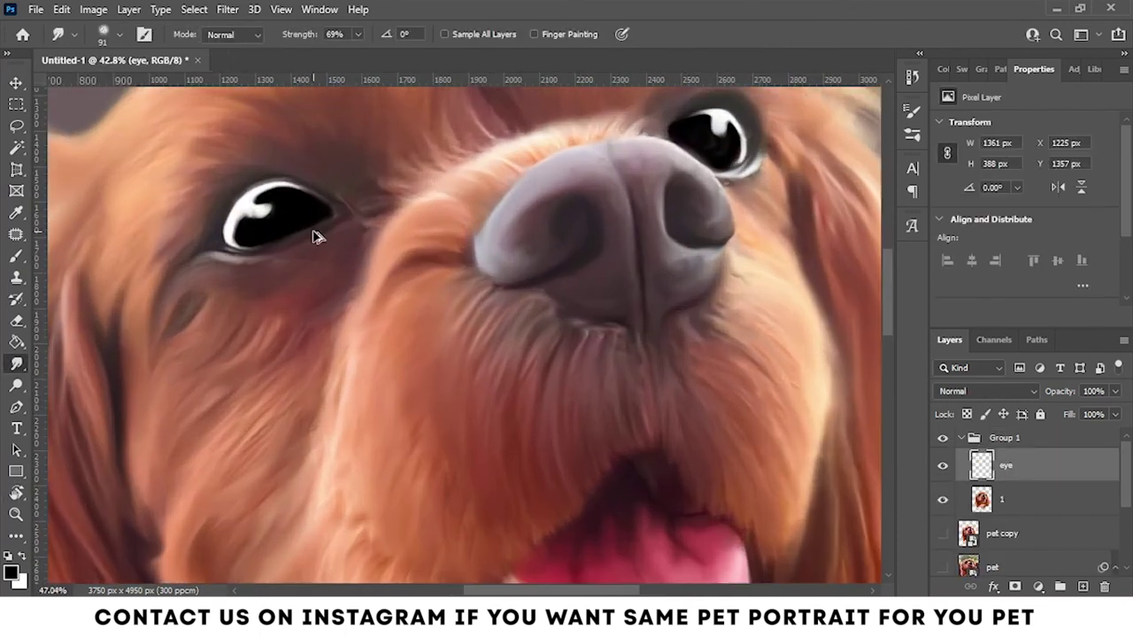
pyautogui.press('b')
pyautogui.scroll(2, 316, 223)
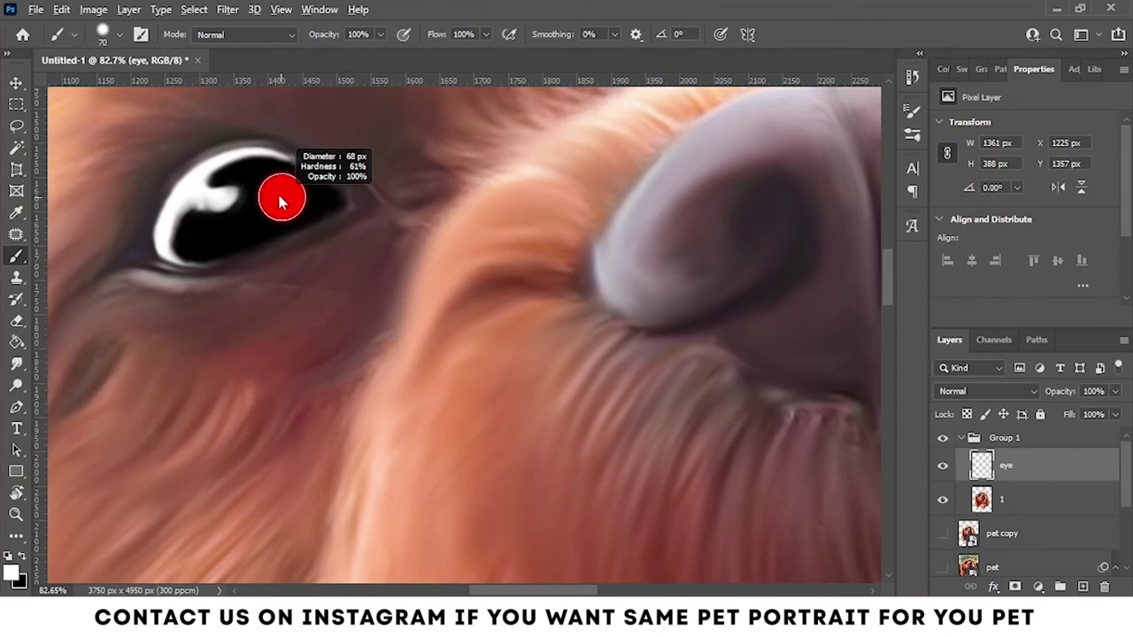
pyautogui.scroll(-2, 291, 207)
pyautogui.scroll(-2, 384, 262)
pyautogui.scroll(-2, 387, 429)
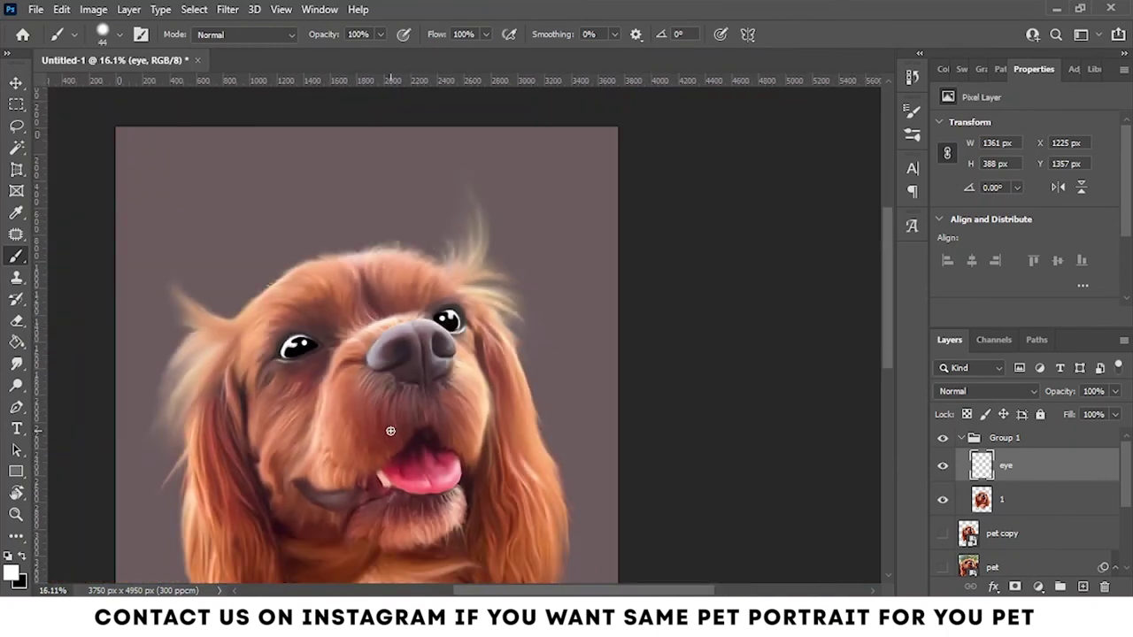
pyautogui.scroll(-1, 387, 429)
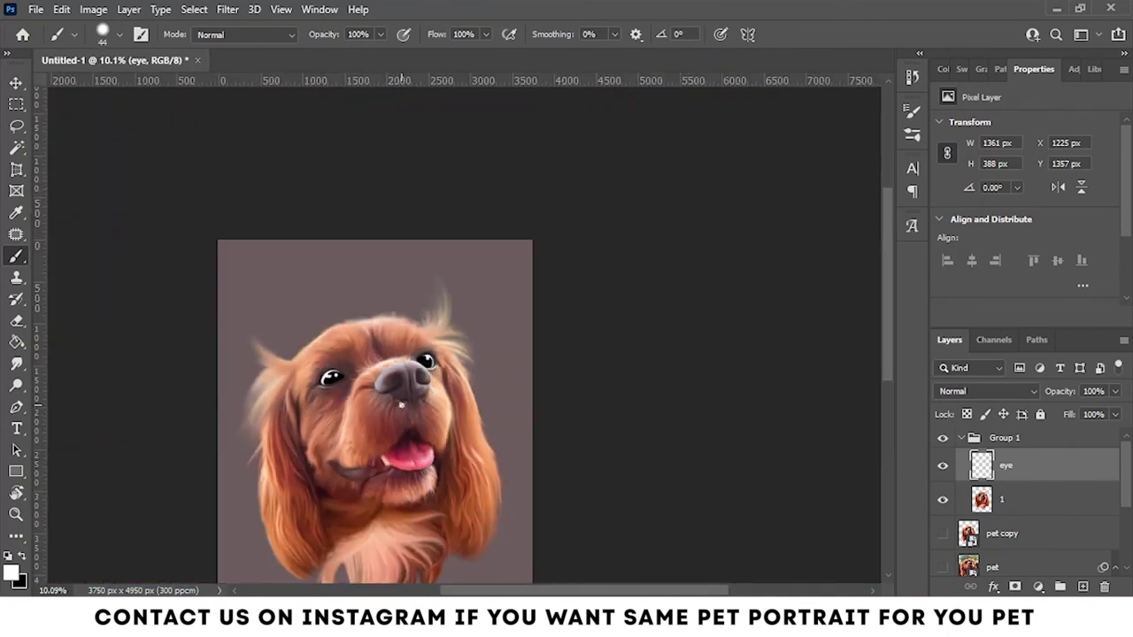
pyautogui.scroll(-2, 611, 384)
pyautogui.scroll(-1, 606, 386)
# Scale the whole Group 1 dog down to about 96% and commit
pyautogui.click(961, 437)
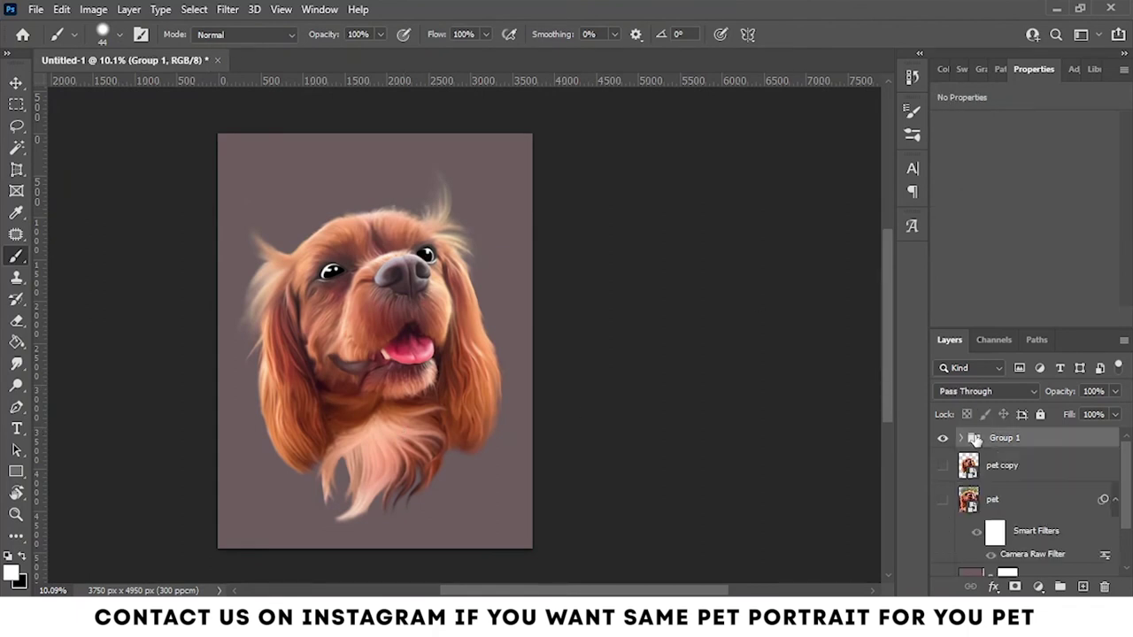
pyautogui.hotkey('ctrl', 't')
pyautogui.moveTo(525, 543); pyautogui.dragTo(506, 487)
pyautogui.click(826, 40)
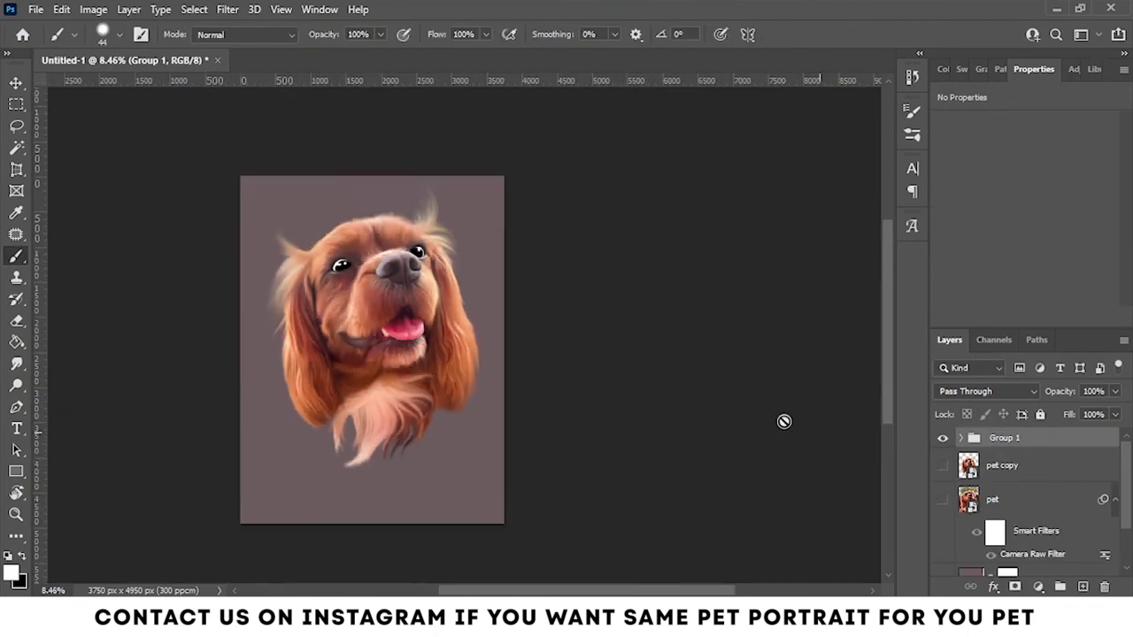
pyautogui.press('t')
pyautogui.click(354, 486)
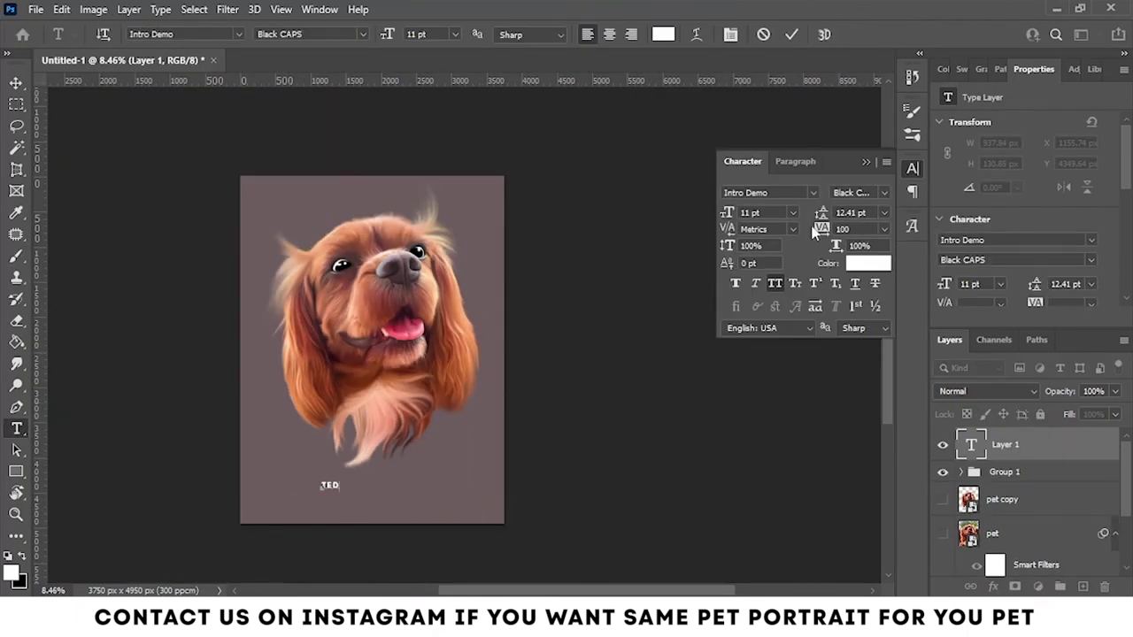
# Commit the TED text and enlarge it across the lower canvas
pyautogui.scroll(3, 336, 486)
pyautogui.click(16, 82)
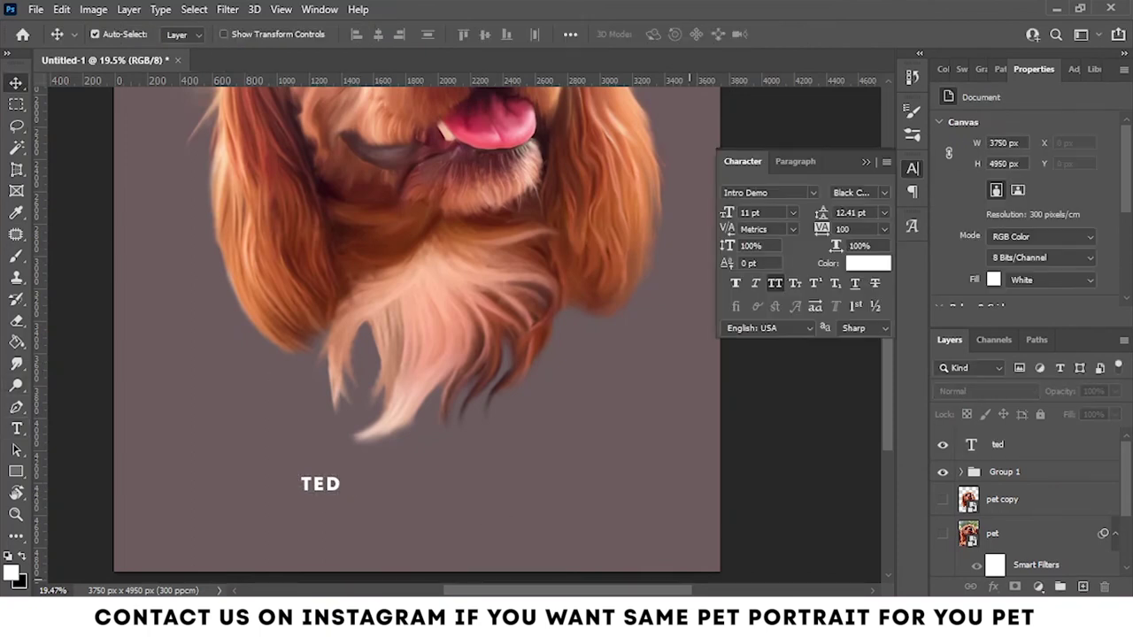
pyautogui.hotkey('ctrl', 't')
pyautogui.moveTo(347, 493); pyautogui.dragTo(434, 478)
pyautogui.press('Return')
# Move the dog's Group 1 higher on the canvas
pyautogui.scroll(-3, 434, 478)
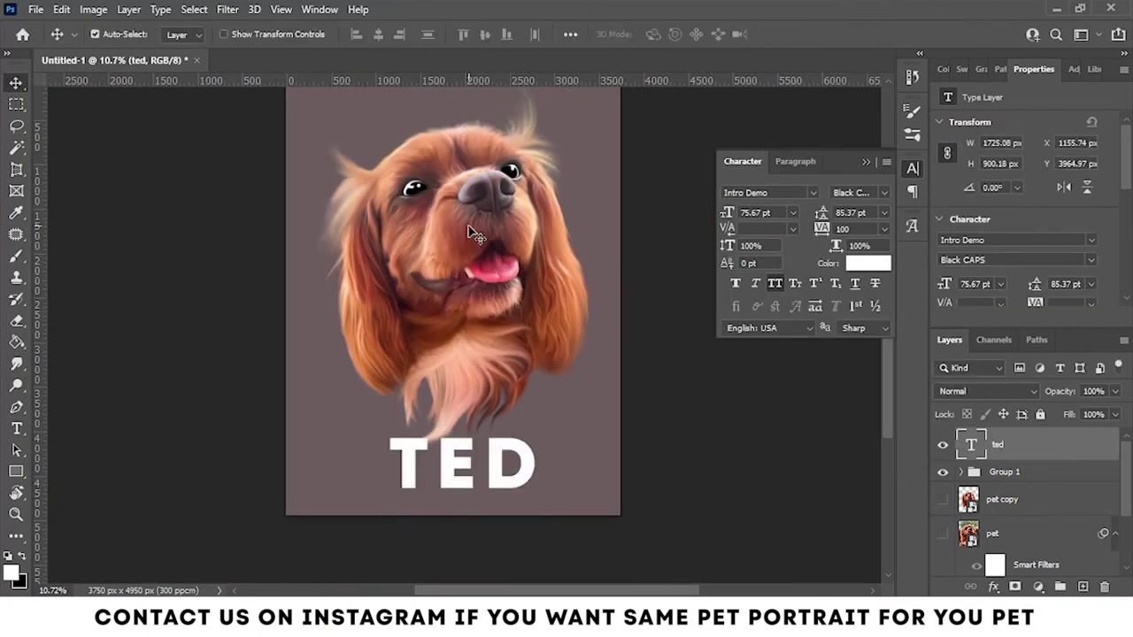
pyautogui.click(1004, 472)
pyautogui.hotkey('ctrl', 't')
pyautogui.scroll(-1, 436, 348)
pyautogui.scroll(-1, 436, 348)
pyautogui.moveTo(436, 348); pyautogui.dragTo(508, 279)
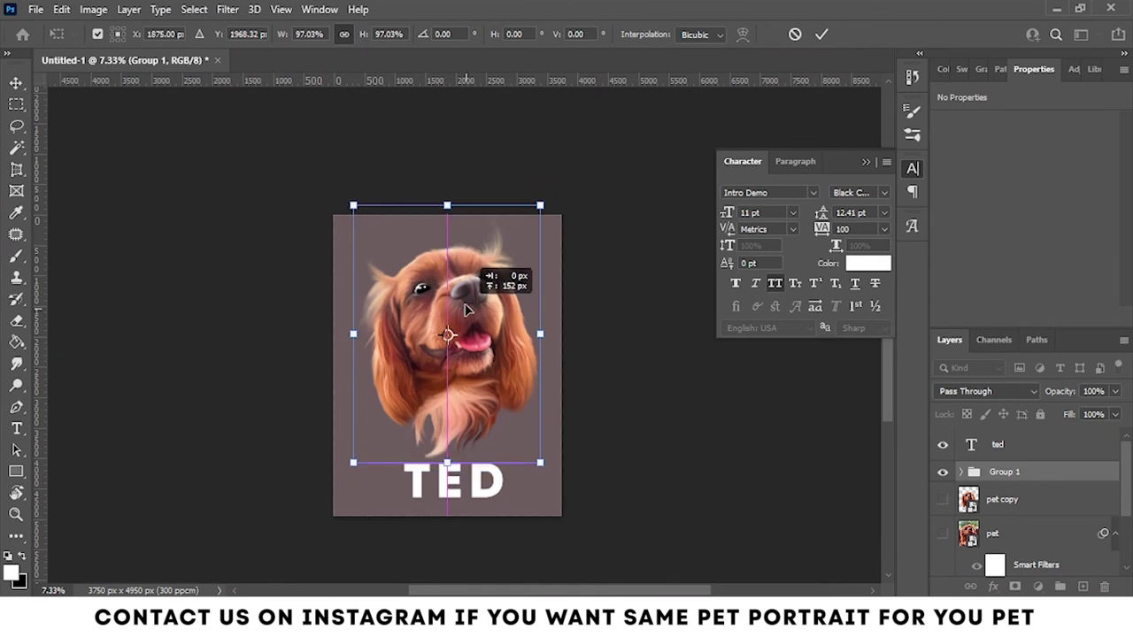
pyautogui.press('Return')
# Move TED up closer to the dog and shrink it slightly
pyautogui.scroll(1, 503, 465)
pyautogui.scroll(3, 503, 464)
pyautogui.moveTo(460, 501); pyautogui.dragTo(462, 428)
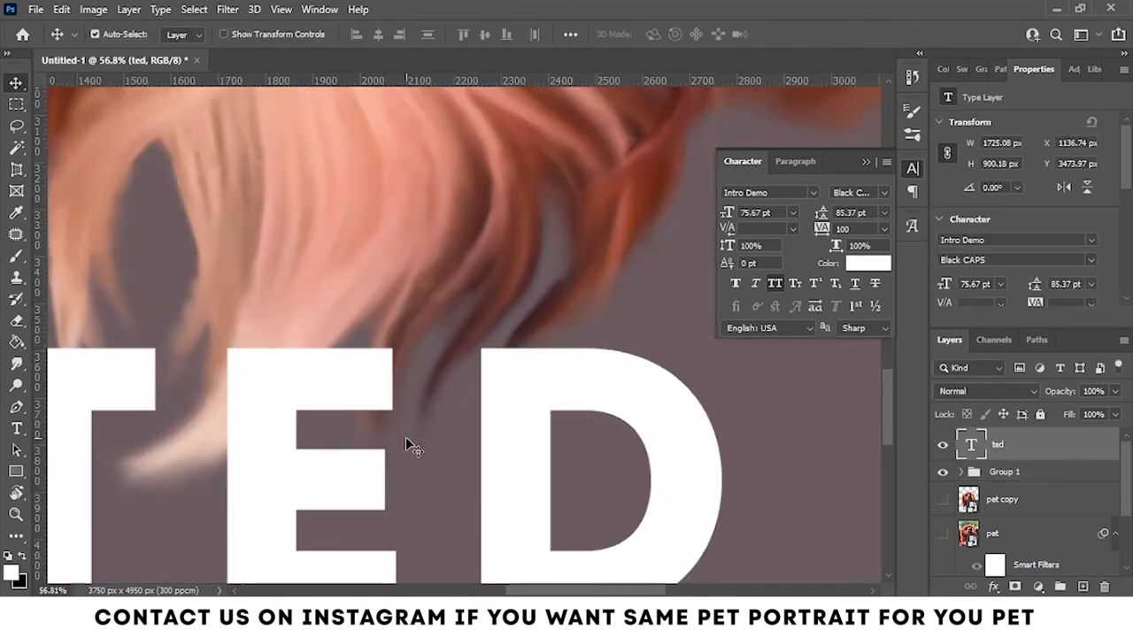
pyautogui.scroll(5, 404, 448)
pyautogui.scroll(-8, 461, 459)
pyautogui.hotkey('ctrl', 't')
pyautogui.moveTo(458, 466); pyautogui.dragTo(432, 483)
pyautogui.click(821, 34)
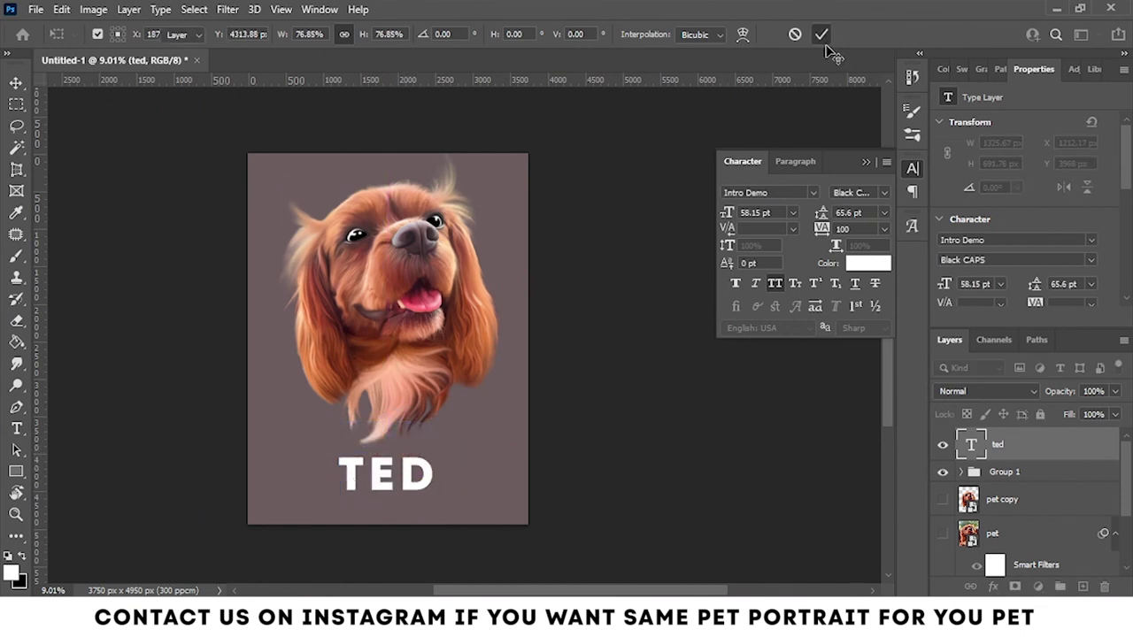
pyautogui.scroll(-1, 469, 454)
# Change the TED text font to Freshman
pyautogui.doubleClick(416, 435)
pyautogui.click(204, 33)
pyautogui.click(458, 147)
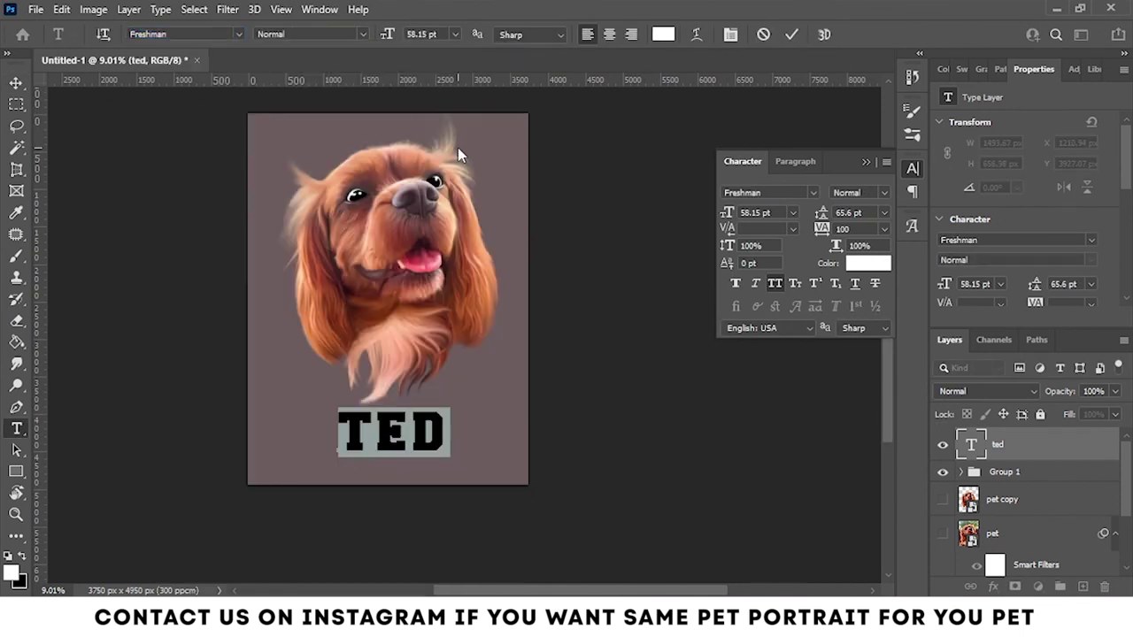
pyautogui.click(592, 379)
# Reorder the ted layer to sit below Group 1
pyautogui.click(546, 411)
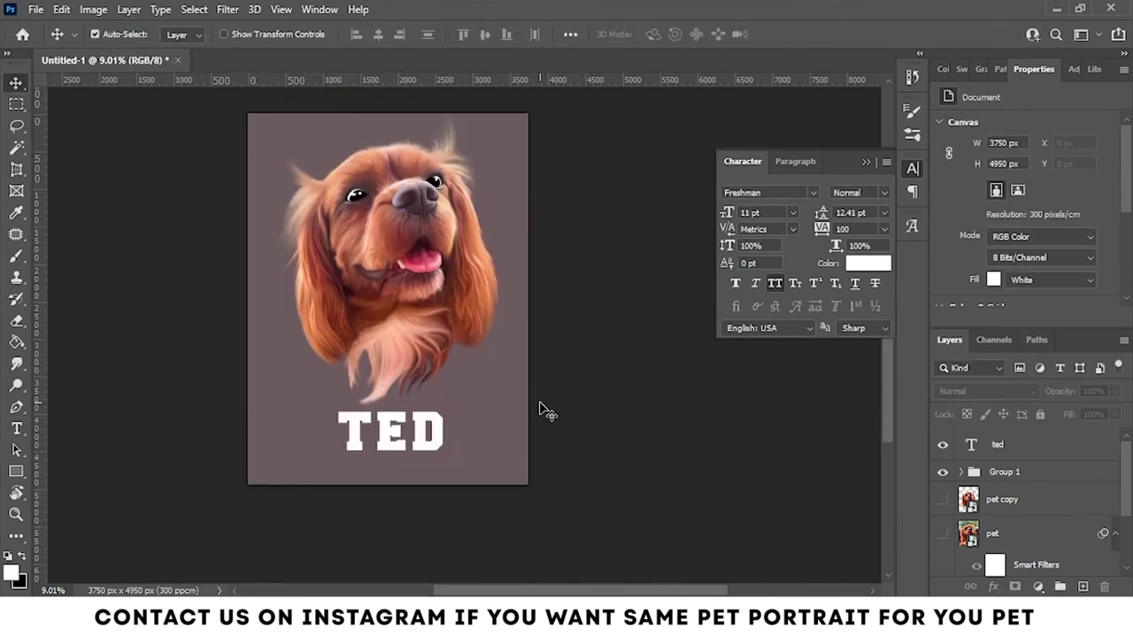
pyautogui.moveTo(1028, 478); pyautogui.dragTo(1018, 467)
pyautogui.click(430, 443)
# Shift the dog group and TED down together, then add a new empty layer
pyautogui.scroll(5, 375, 412)
pyautogui.scroll(-6, 466, 438)
pyautogui.scroll(2, 1022, 516)
pyautogui.click(998, 464)
pyautogui.keyDown('shift'); pyautogui.click(1005, 437); pyautogui.keyUp('shift')
pyautogui.hotkey('ctrl', 't')
pyautogui.moveTo(432, 381); pyautogui.dragTo(432, 413)
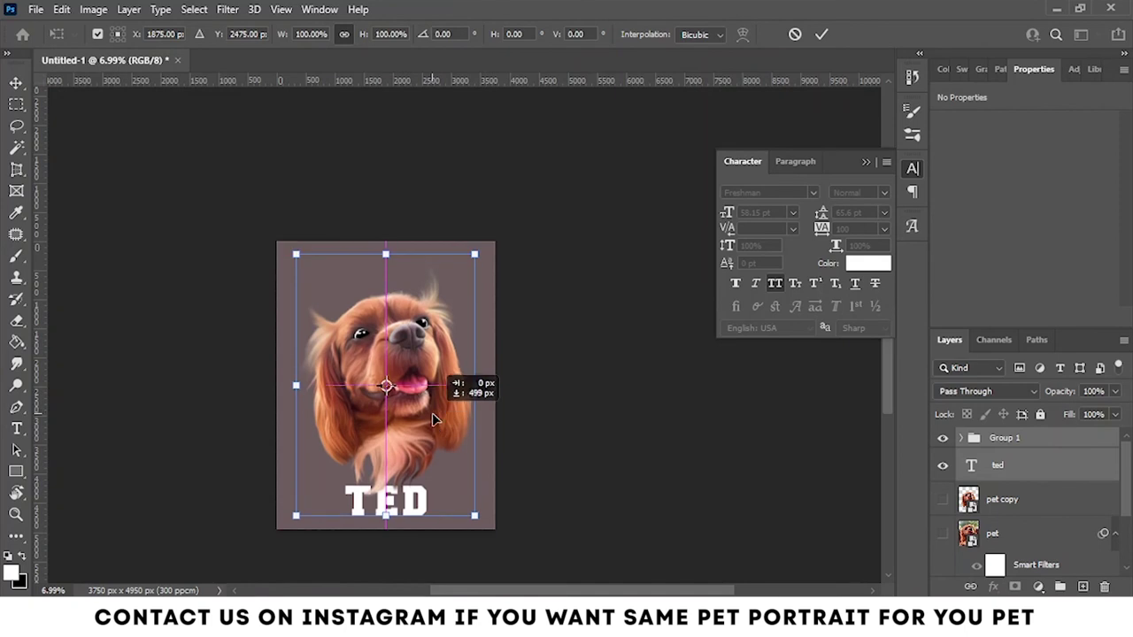
pyautogui.press('Return')
pyautogui.hotkey('ctrl', 'shift', 'alt', 'n')
pyautogui.scroll(3, 438, 394)
# Paint a dark soft cloud-brush shadow around the dog's head
pyautogui.press('i')
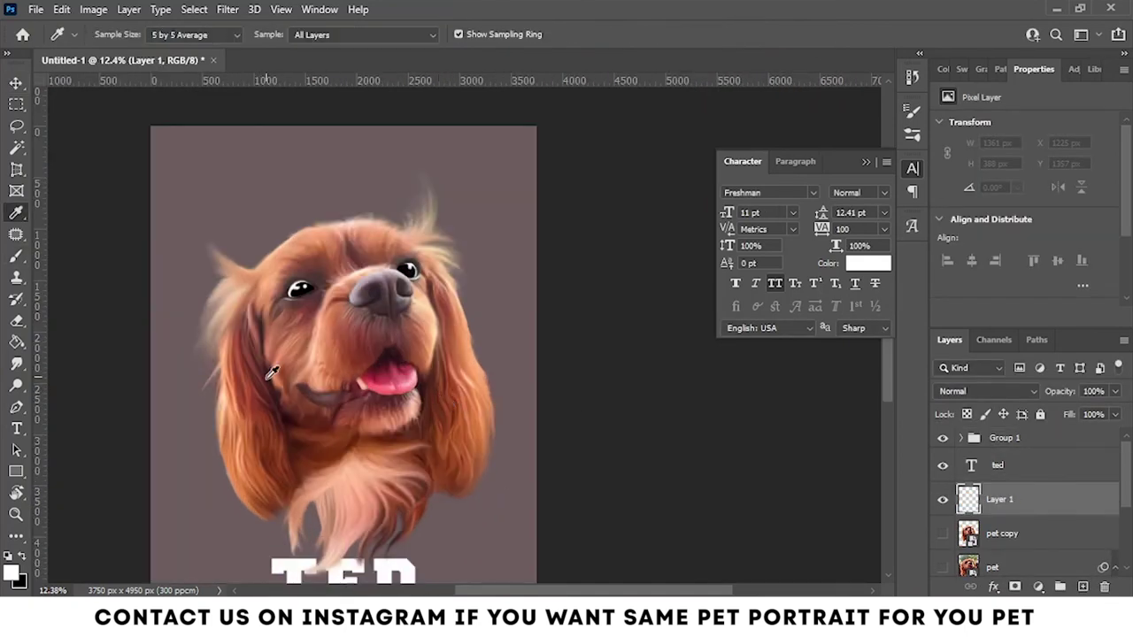
pyautogui.press('b')
pyautogui.rightClick(354, 147)
pyautogui.scroll(-5, 513, 399)
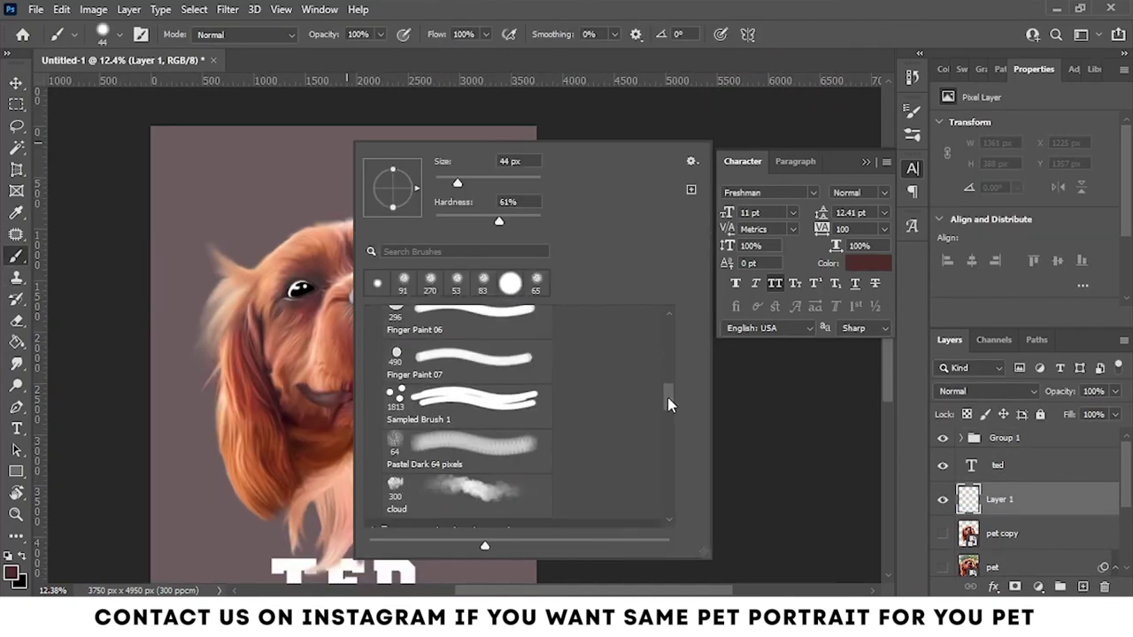
pyautogui.doubleClick(443, 469)
pyautogui.moveTo(230, 482); pyautogui.dragTo(447, 385)
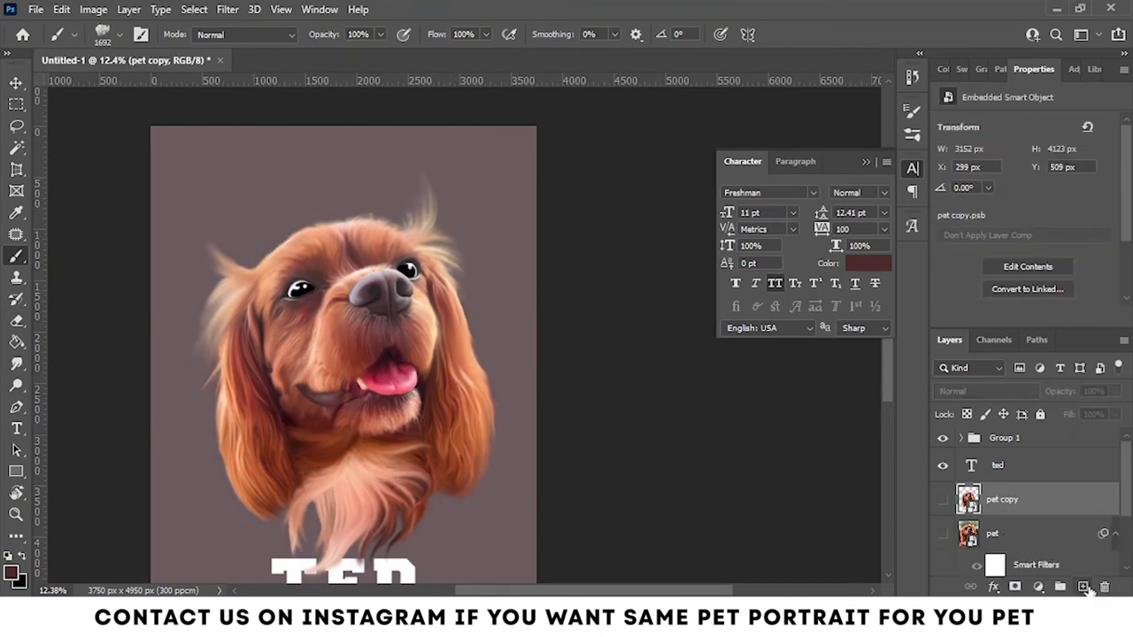
# Try a 2500 px brush stroke at the upper left, then undo it
pyautogui.rightClick(316, 181)
pyautogui.scroll(-3, 478, 443)
pyautogui.doubleClick(430, 379)
pyautogui.moveTo(204, 354); pyautogui.dragTo(292, 186)
pyautogui.hotkey('ctrl', 'z')
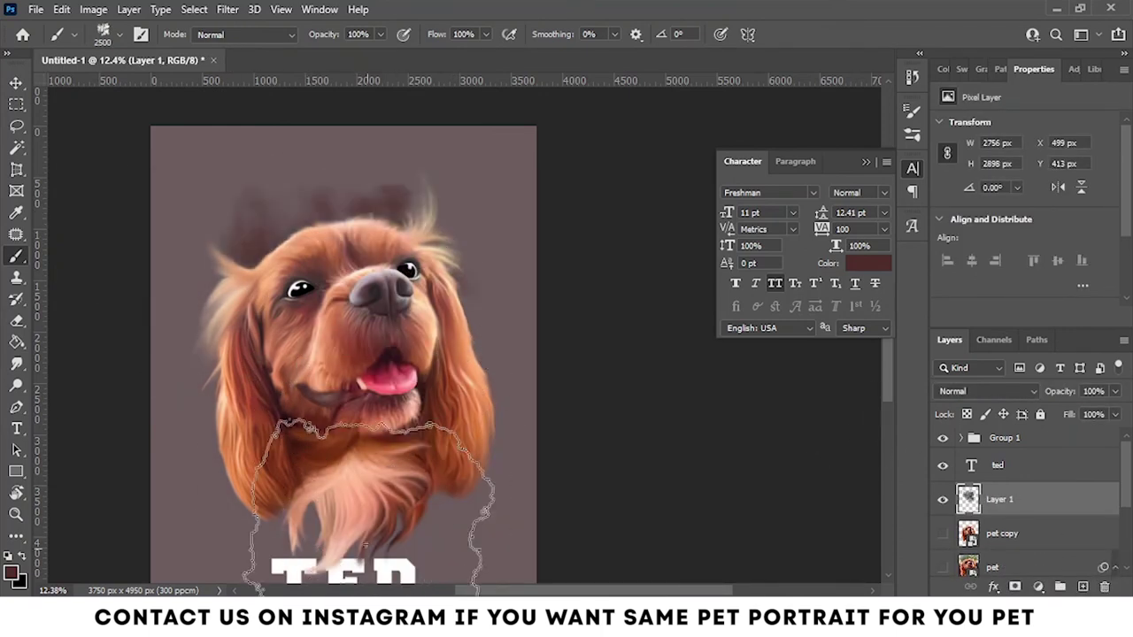
pyautogui.scroll(-1, 540, 531)
# On a new layer, use the Pd 2 brush at size 1620 with a peach colour sampled from the fur
pyautogui.hotkey('ctrl', 'shift', 'alt', 'n')
pyautogui.rightClick(434, 511)
pyautogui.click(434, 504)
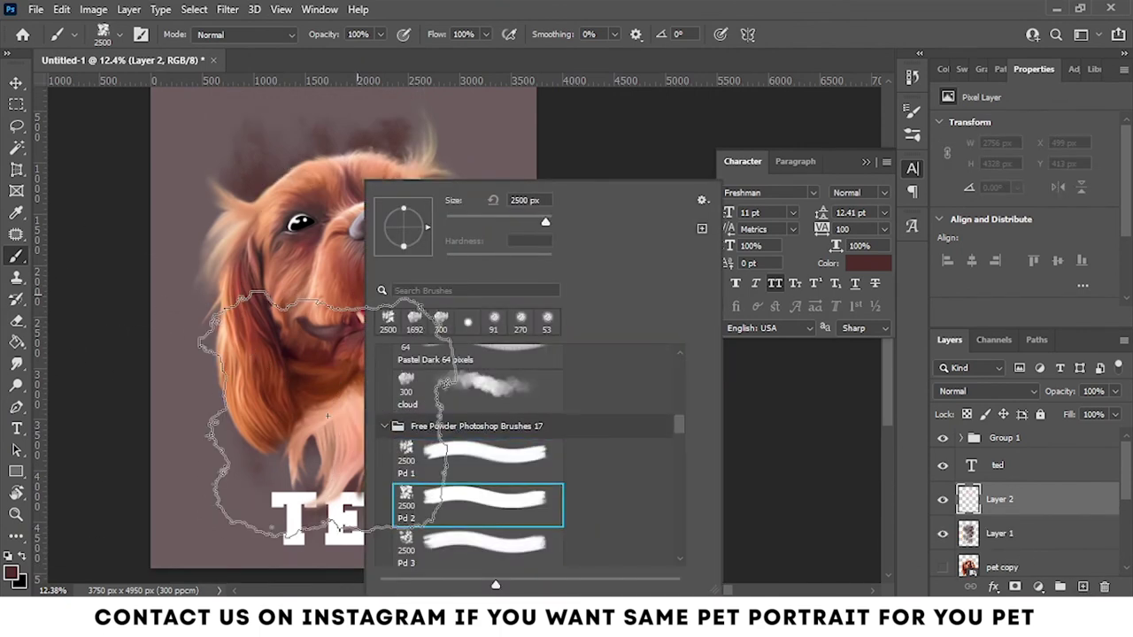
pyautogui.keyDown('alt'); pyautogui.click(352, 447); pyautogui.keyUp('alt')
pyautogui.scroll(1, 372, 420)
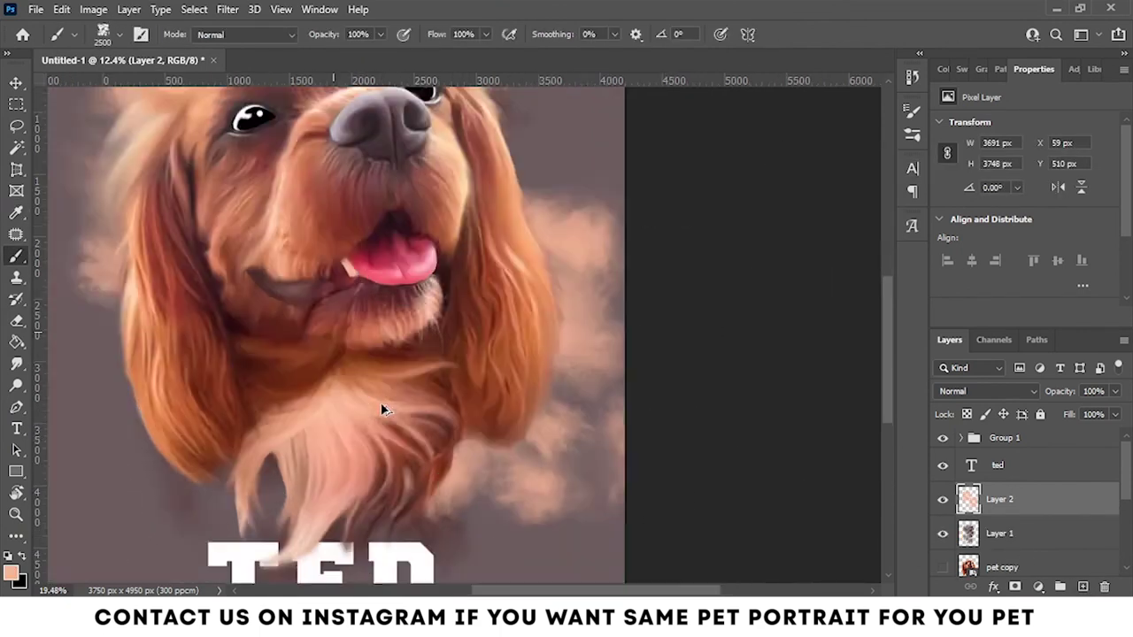
pyautogui.scroll(-3, 381, 402)
pyautogui.moveTo(452, 412); pyautogui.dragTo(416, 411)
pyautogui.scroll(2, 389, 337)
pyautogui.scroll(-4, 389, 319)
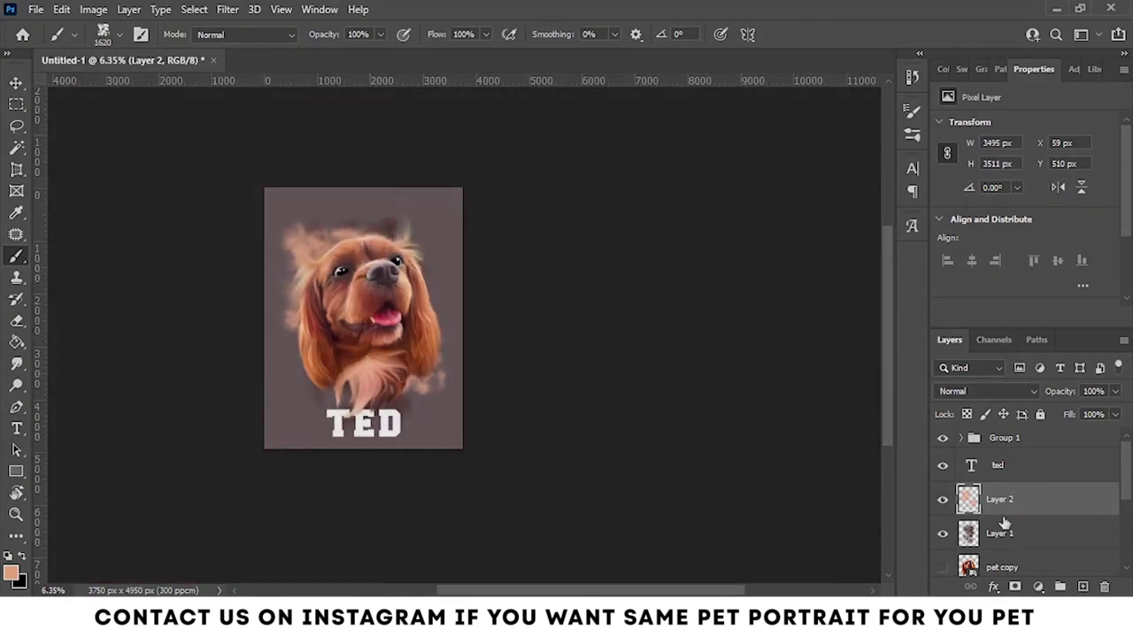
# Select Layer 1 and Layer 2 and convert them into one smart object
pyautogui.keyDown('shift'); pyautogui.click(1000, 533); pyautogui.keyUp('shift')
pyautogui.rightClick(1039, 505)
pyautogui.click(885, 265)
pyautogui.doubleClick(1000, 499)
# Finish naming the smart object layer bg
pyautogui.write('bg')
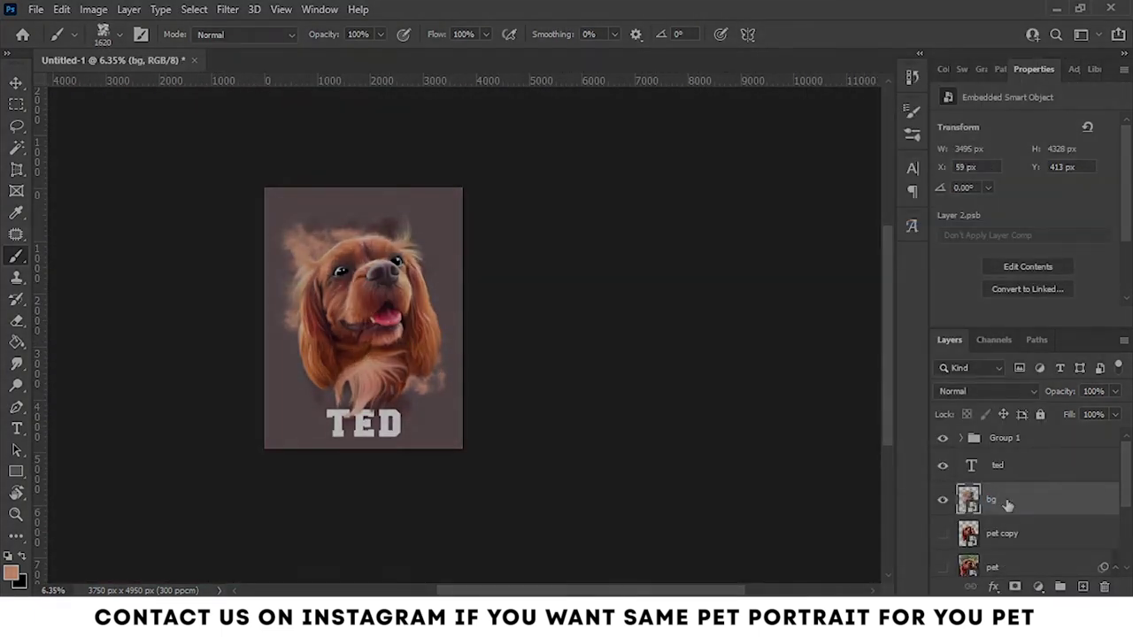
pyautogui.scroll(3, 405, 458)
pyautogui.scroll(-2, 362, 435)
pyautogui.scroll(-1, 362, 434)
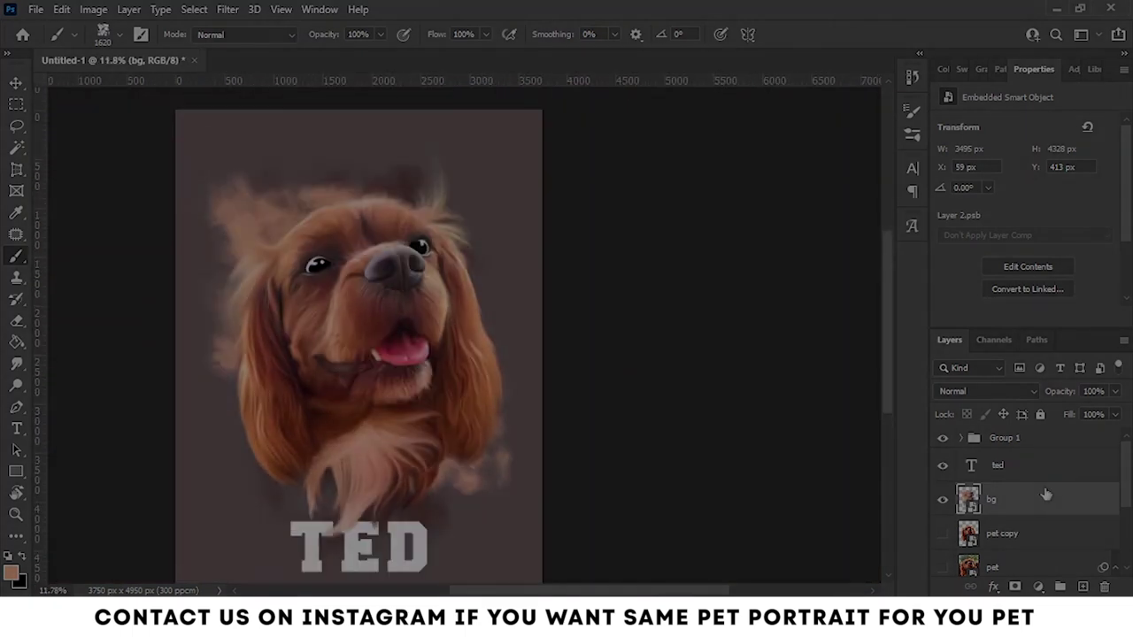
# Nudge Group 1 slightly up and left with a final transform
pyautogui.click(1032, 440)
pyautogui.hotkey('ctrl', 't')
pyautogui.moveTo(501, 363); pyautogui.dragTo(496, 359)
pyautogui.press('Return')
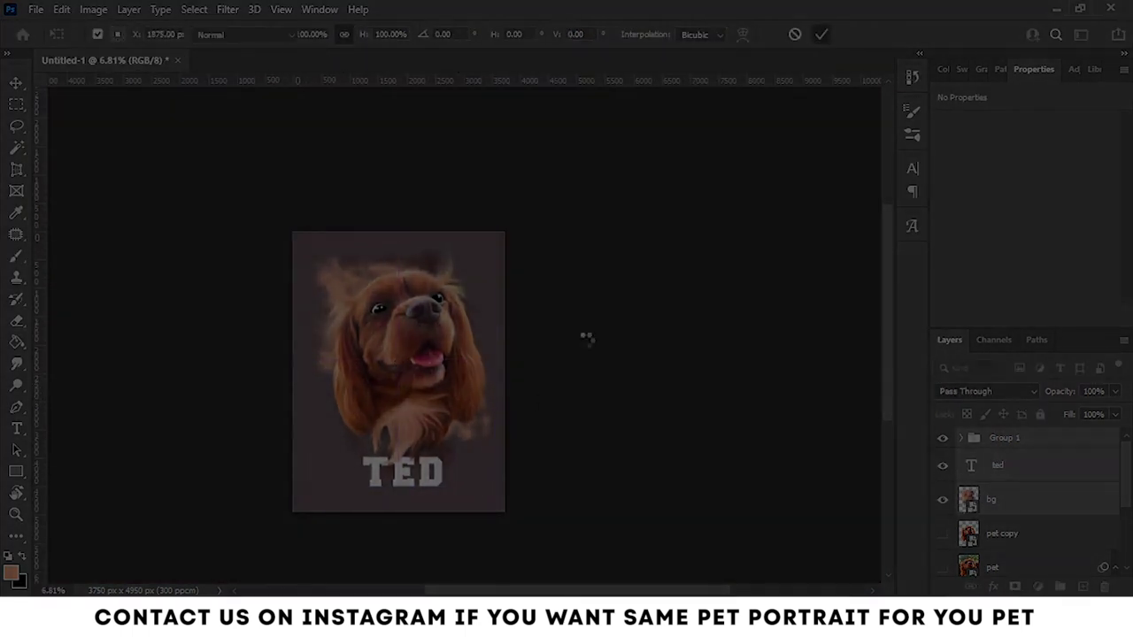
pyautogui.scroll(2, 584, 336)
pyautogui.scroll(3, 469, 352)
pyautogui.scroll(-3, 425, 408)
pyautogui.scroll(-1, 405, 431)
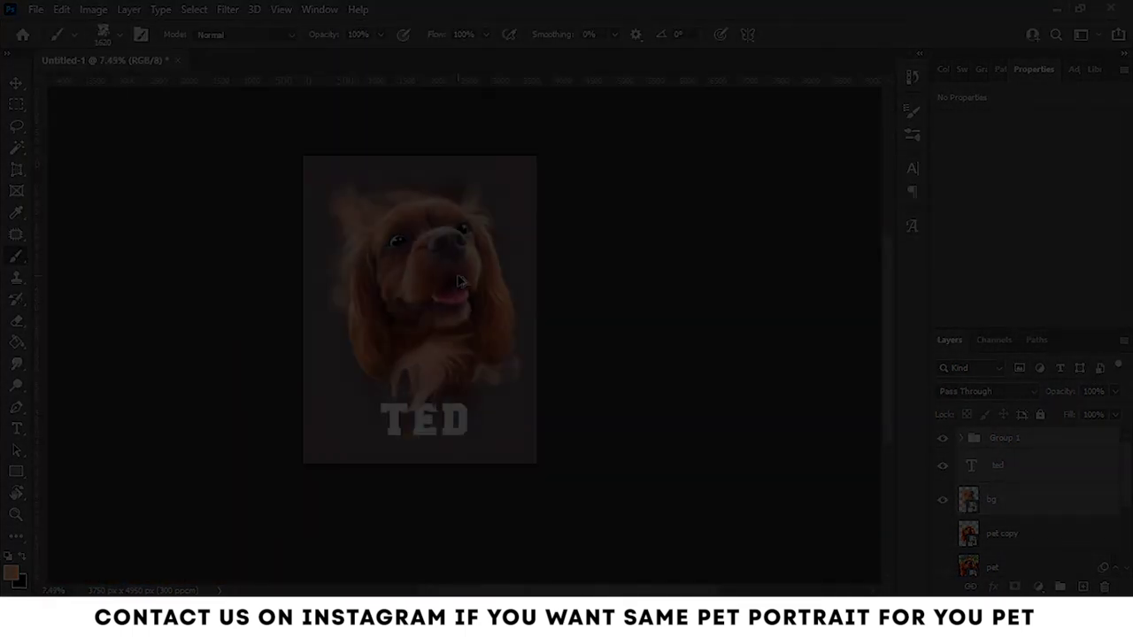